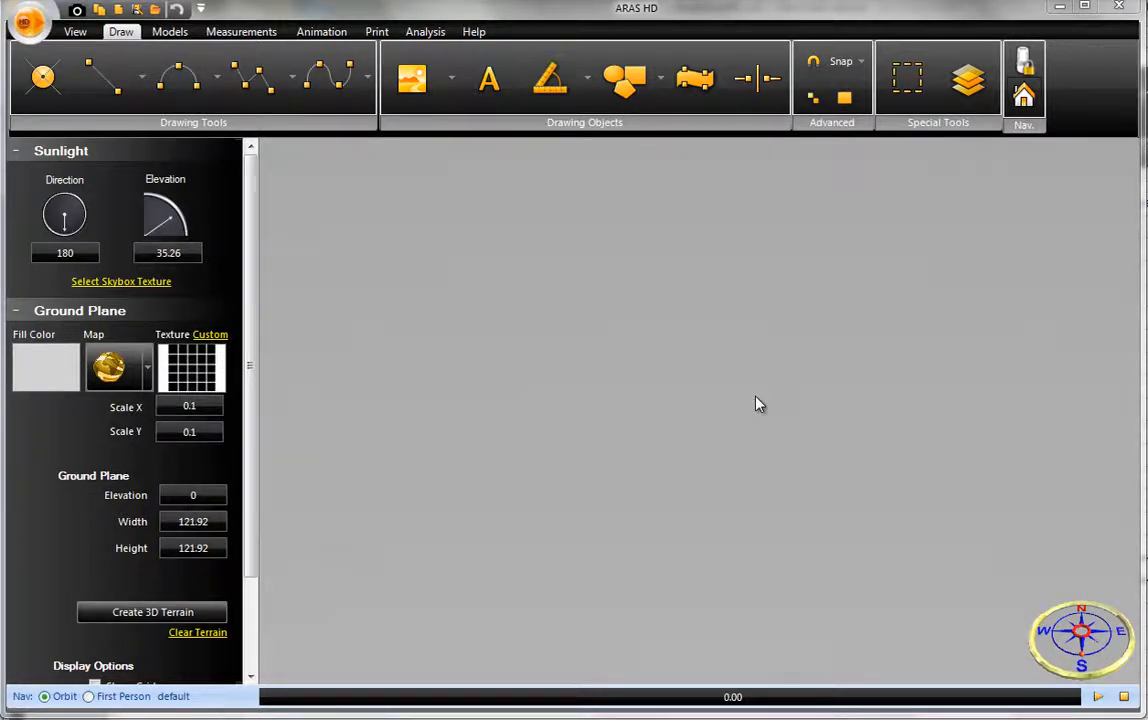
- Start importing a Google map for the ground plane and search for the address kamloops, bc
{"action": "left_click", "coordinate": [147, 367]}
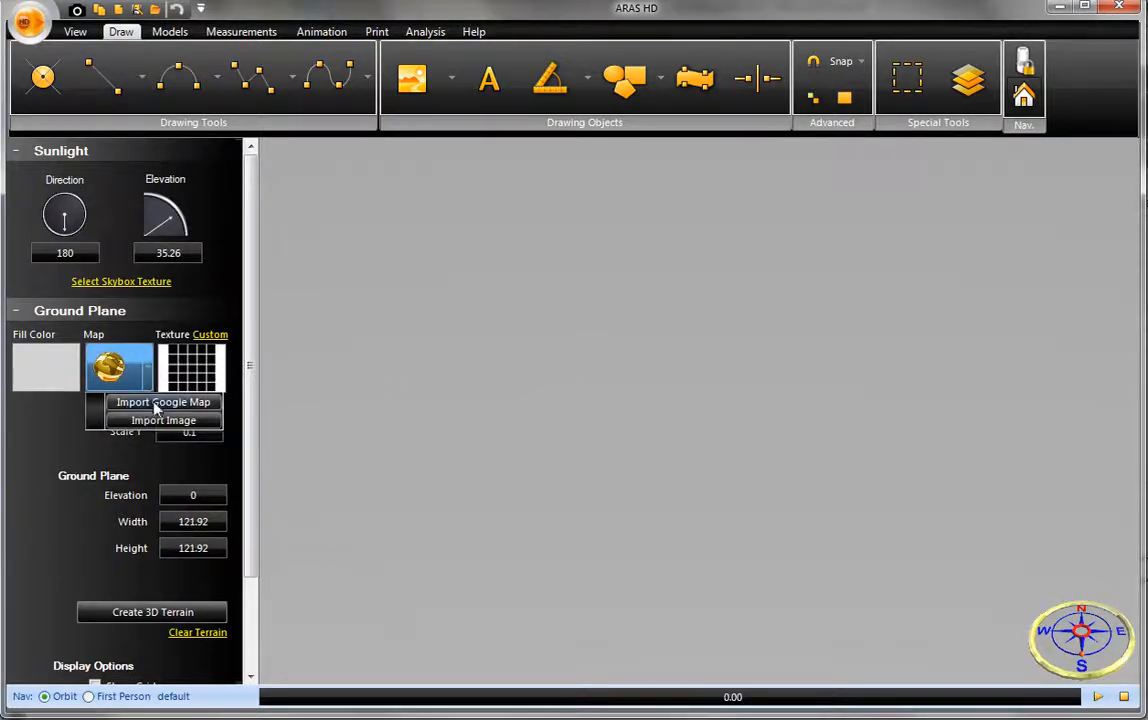
{"action": "left_click", "coordinate": [156, 405]}
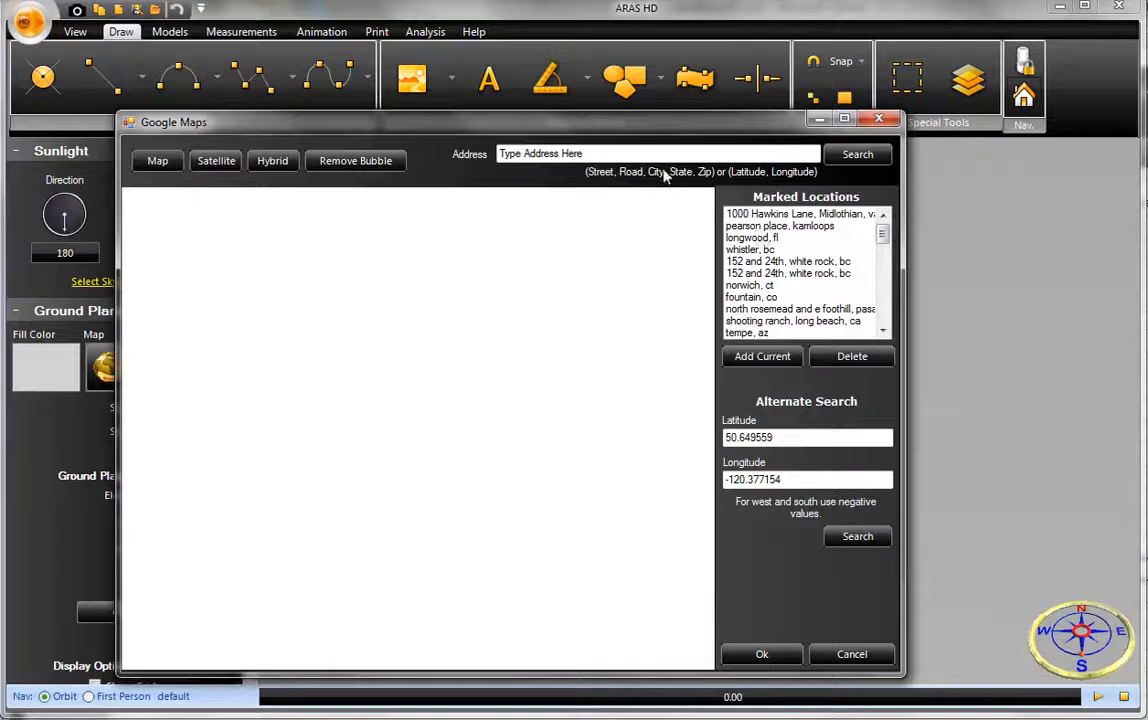
{"action": "left_click_drag", "start_coordinate": [612, 153], "coordinate": [500, 171]}
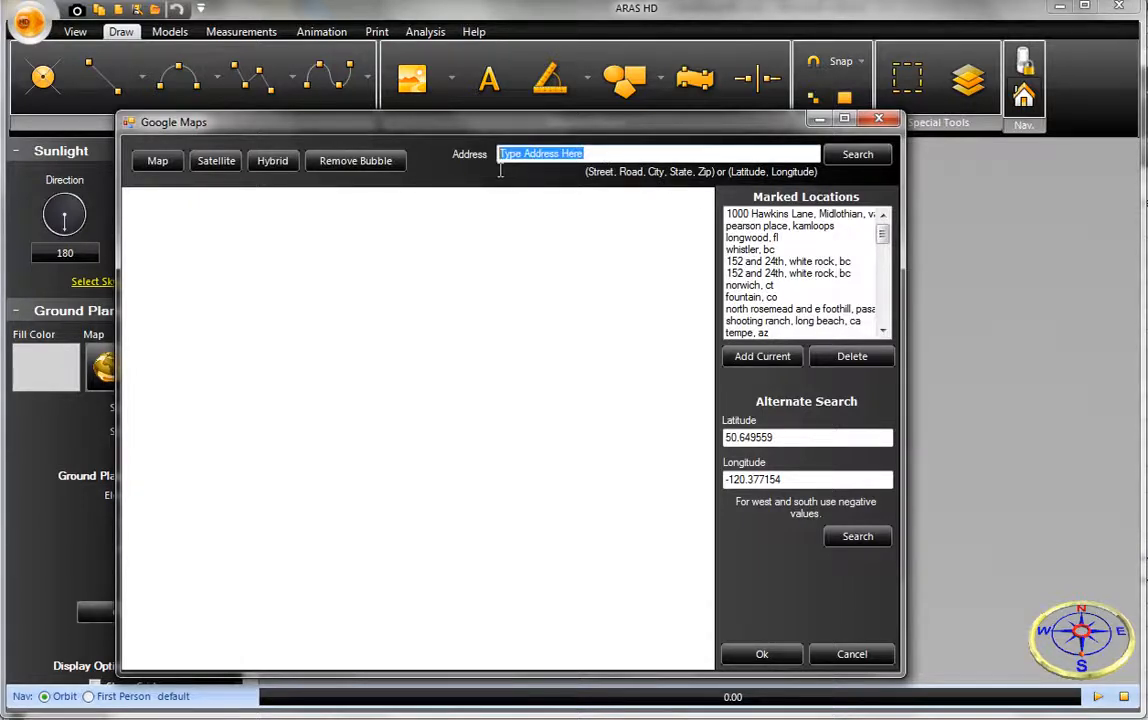
{"action": "type", "text": "kamloops, bc"}
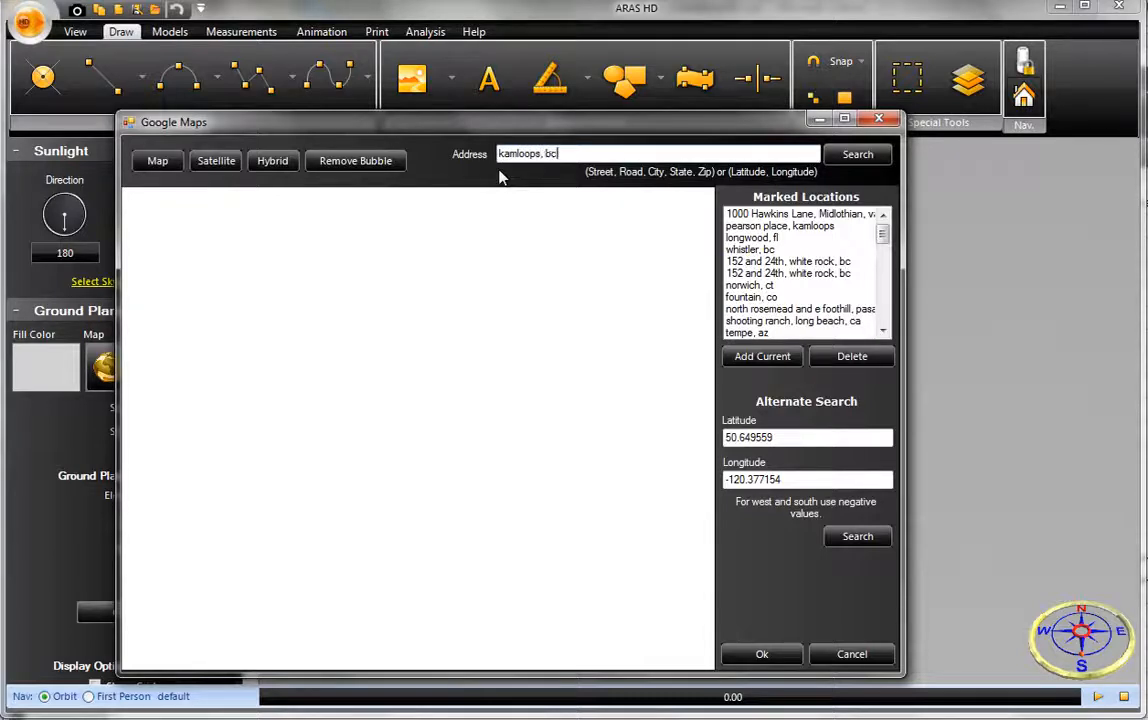
{"action": "left_click", "coordinate": [840, 152]}
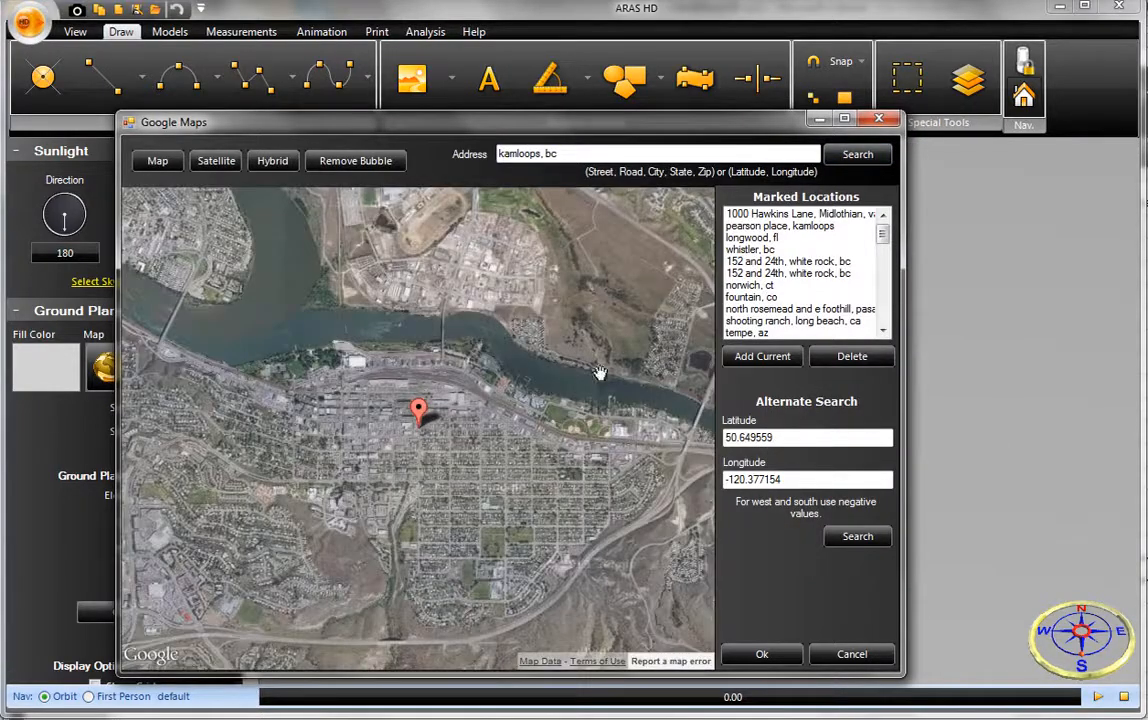
- Import the closest satellite view framed on the flat-roofed building, its parking lot and the adjoining road by the intersection
{"action": "left_click_drag", "start_coordinate": [522, 473], "coordinate": [549, 449]}
{"action": "scroll", "coordinate": [472, 428], "scroll_direction": "up", "scroll_amount": 1}
{"action": "scroll", "coordinate": [472, 428], "scroll_direction": "up", "scroll_amount": 2}
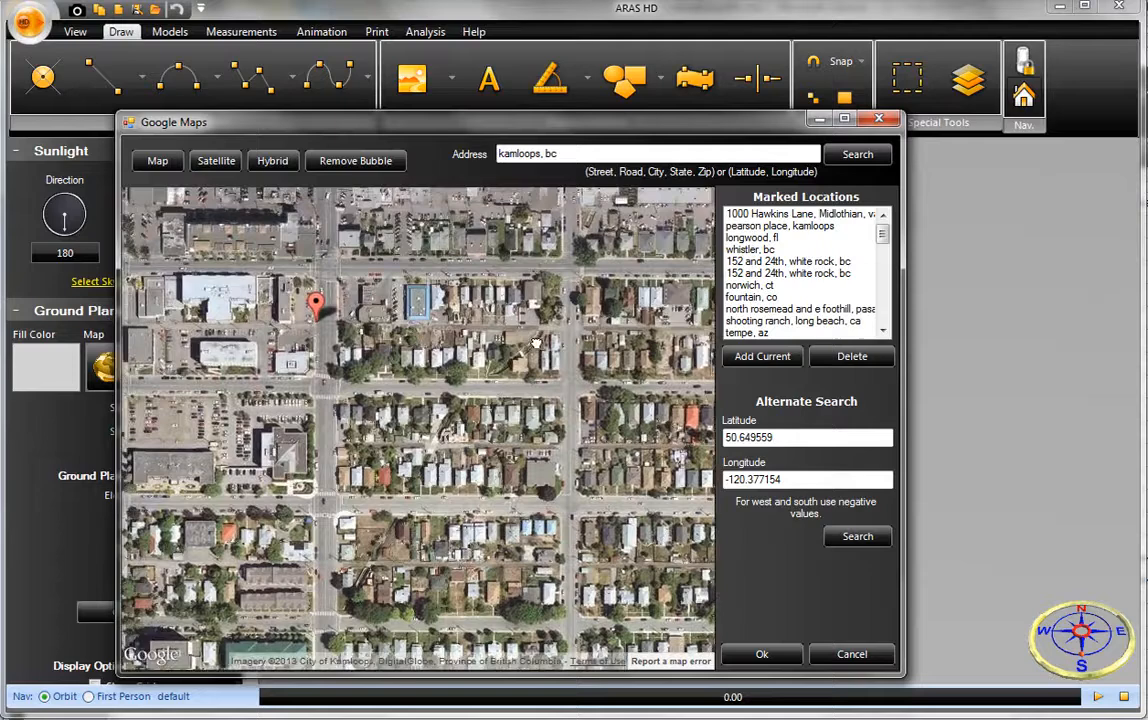
{"action": "left_click_drag", "start_coordinate": [536, 343], "coordinate": [630, 415]}
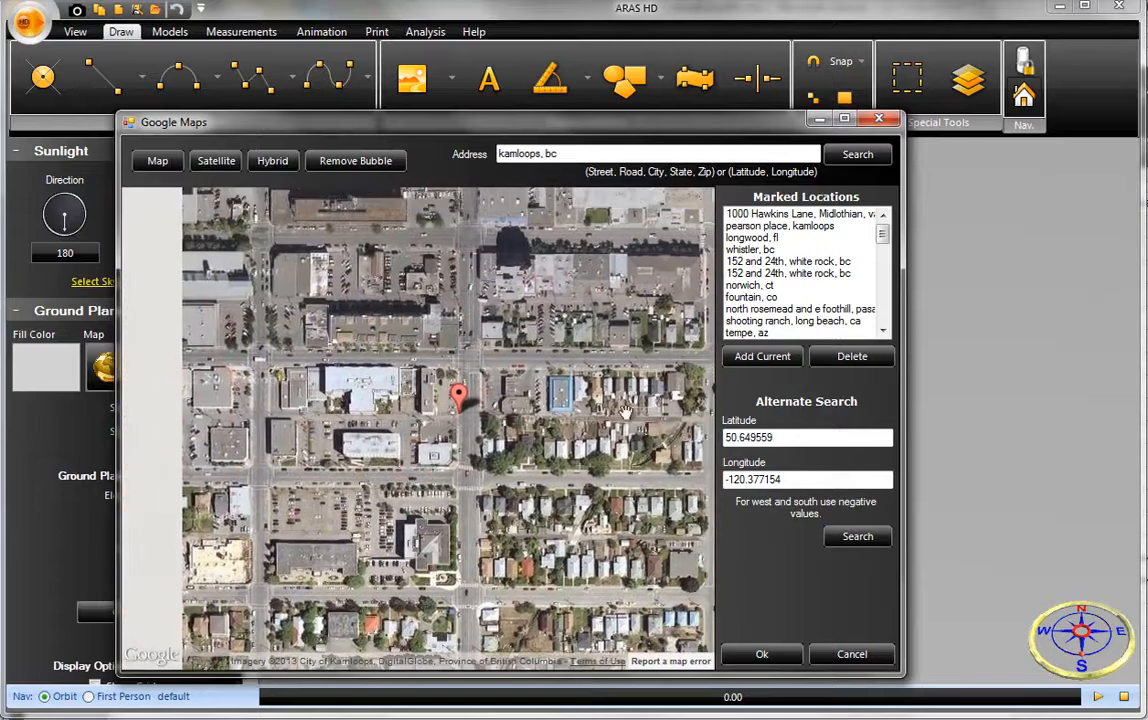
{"action": "left_click_drag", "start_coordinate": [487, 355], "coordinate": [576, 408]}
{"action": "left_click_drag", "start_coordinate": [424, 236], "coordinate": [449, 401]}
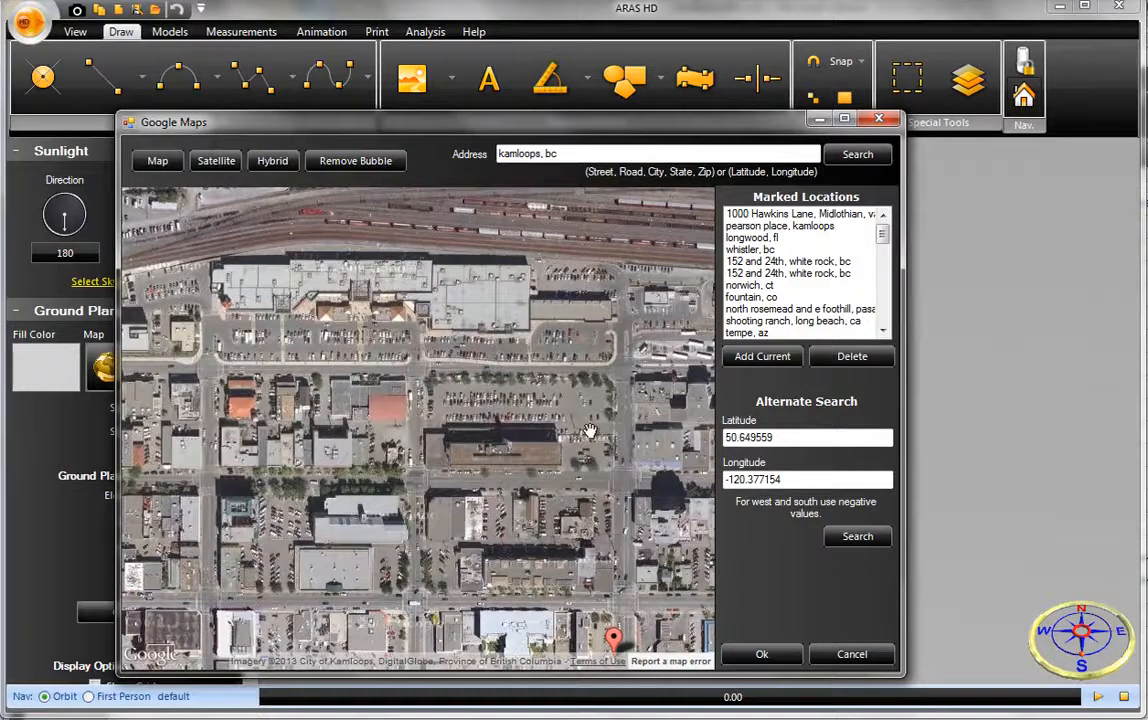
{"action": "scroll", "coordinate": [425, 393], "scroll_direction": "up", "scroll_amount": 1}
{"action": "left_click_drag", "start_coordinate": [425, 393], "coordinate": [385, 384]}
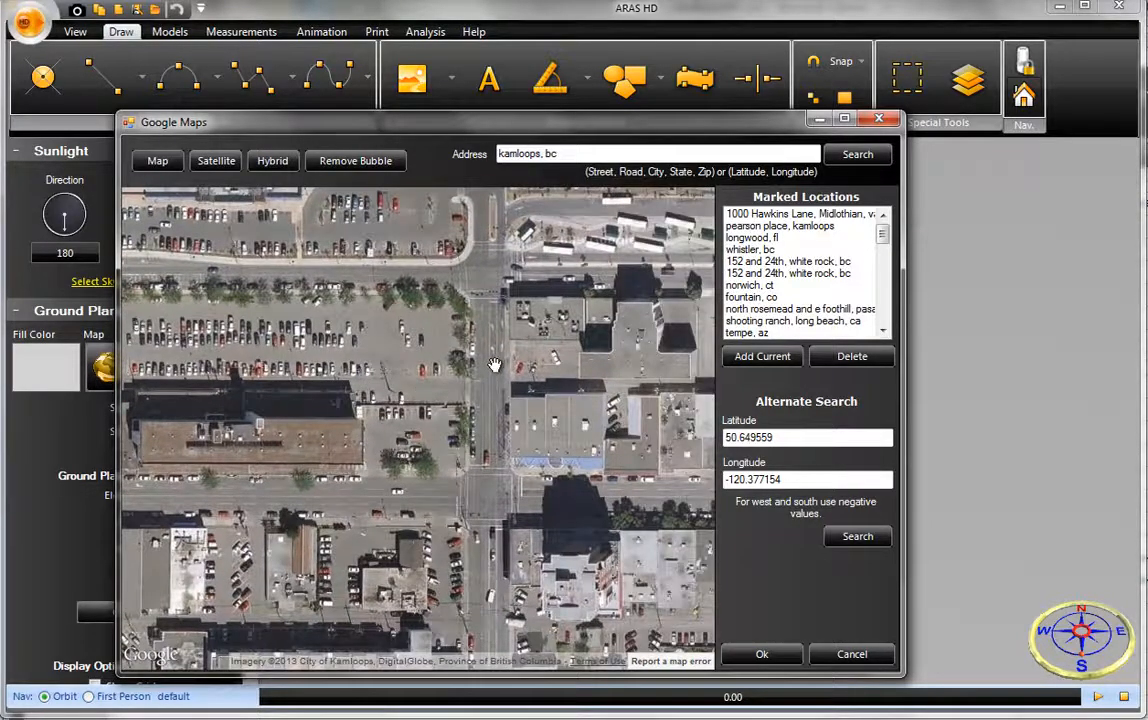
{"action": "scroll", "coordinate": [494, 365], "scroll_direction": "up", "scroll_amount": 1}
{"action": "left_click_drag", "start_coordinate": [491, 348], "coordinate": [352, 430]}
{"action": "scroll", "coordinate": [468, 414], "scroll_direction": "up", "scroll_amount": 1}
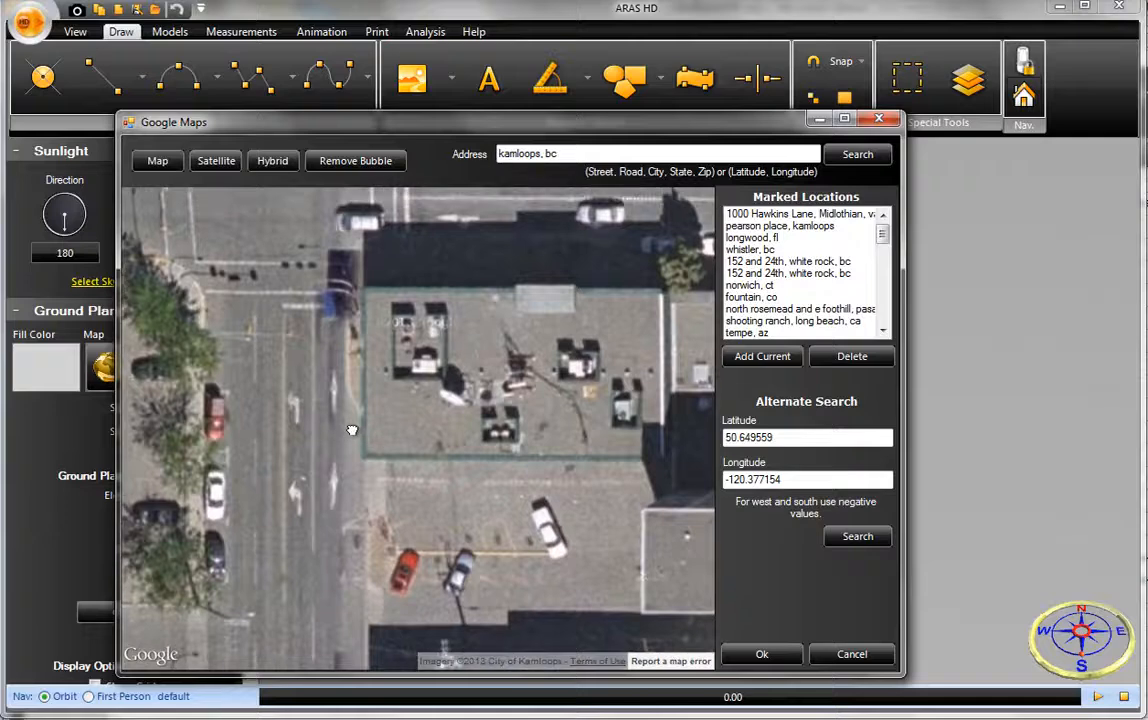
{"action": "left_click", "coordinate": [760, 655]}
- Add a horizontal dimension line from curb to curb across the road, just south of the intersection's stop line
{"action": "scroll", "coordinate": [700, 568], "scroll_direction": "down", "scroll_amount": 2}
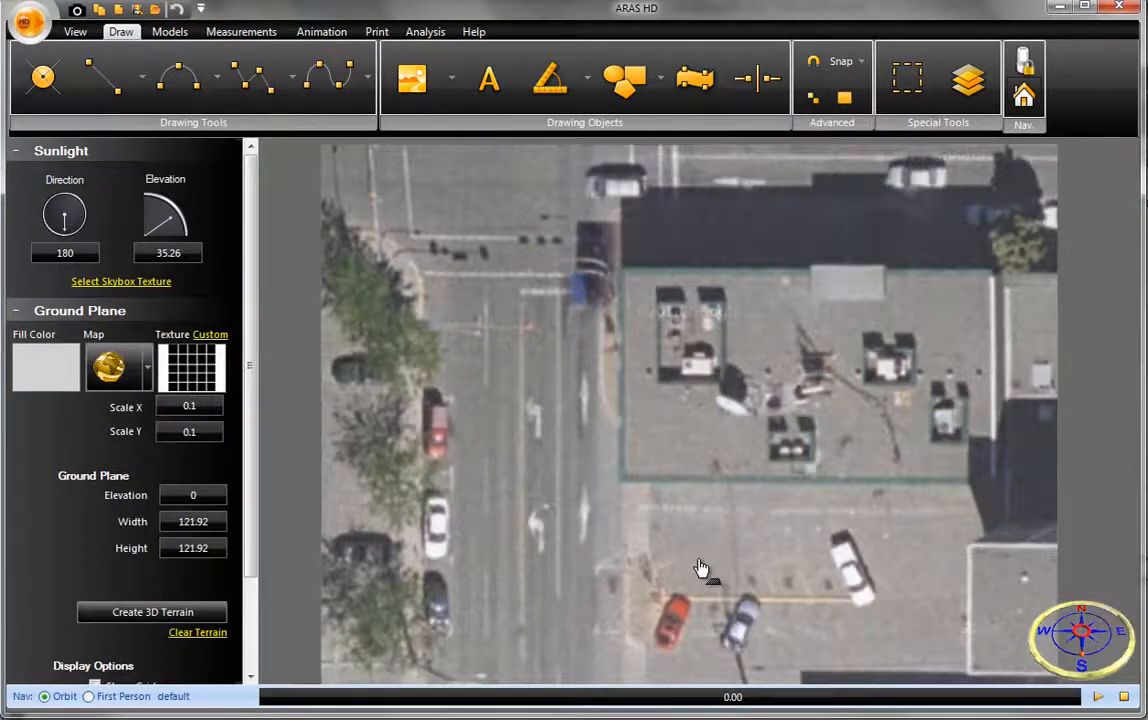
{"action": "left_click_drag", "start_coordinate": [707, 538], "coordinate": [703, 500]}
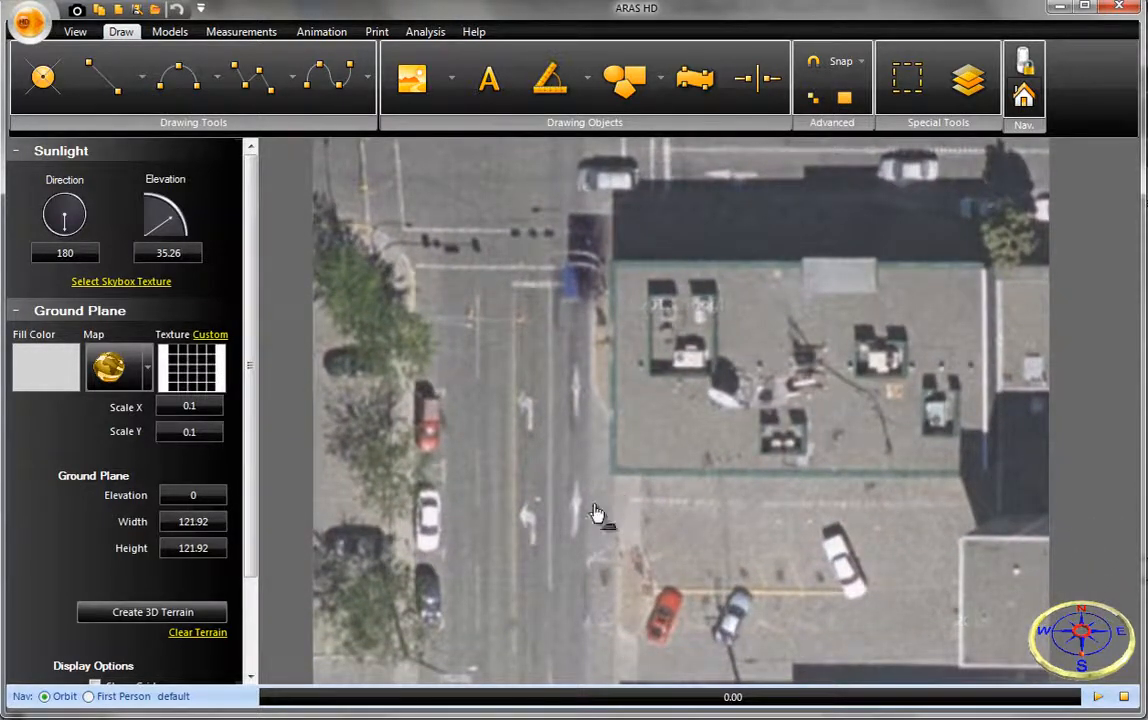
{"action": "scroll", "coordinate": [570, 485], "scroll_direction": "up", "scroll_amount": 2}
{"action": "left_click_drag", "start_coordinate": [567, 483], "coordinate": [678, 468]}
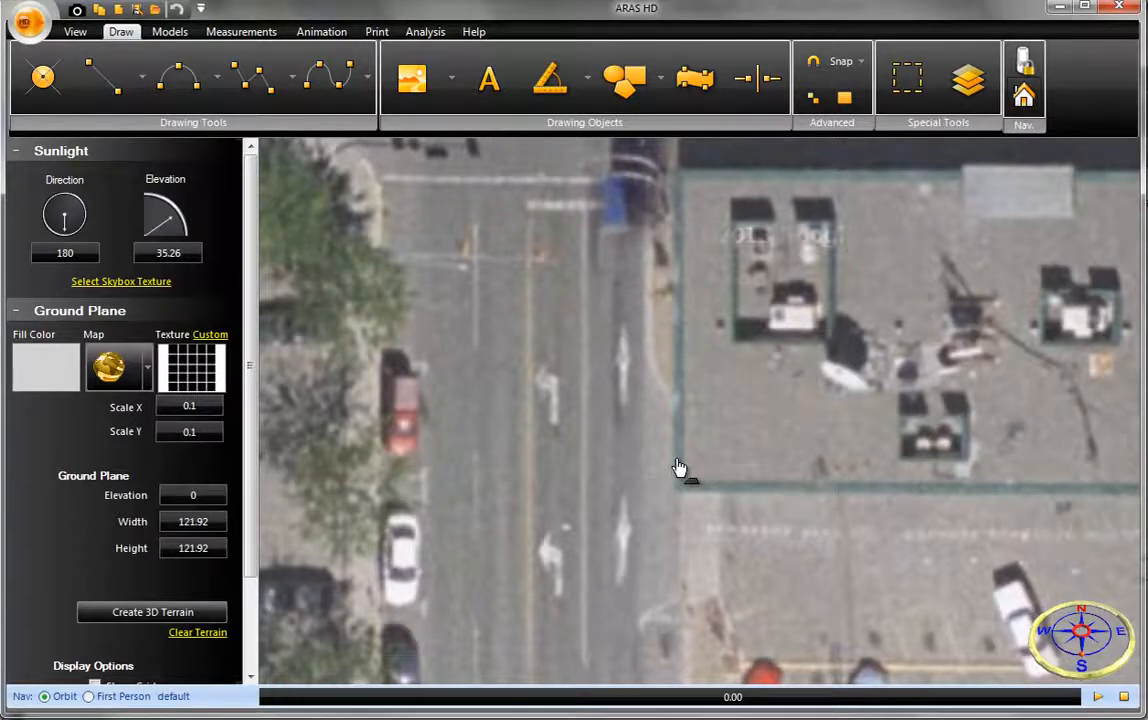
{"action": "left_click", "coordinate": [586, 88]}
{"action": "left_click", "coordinate": [599, 141]}
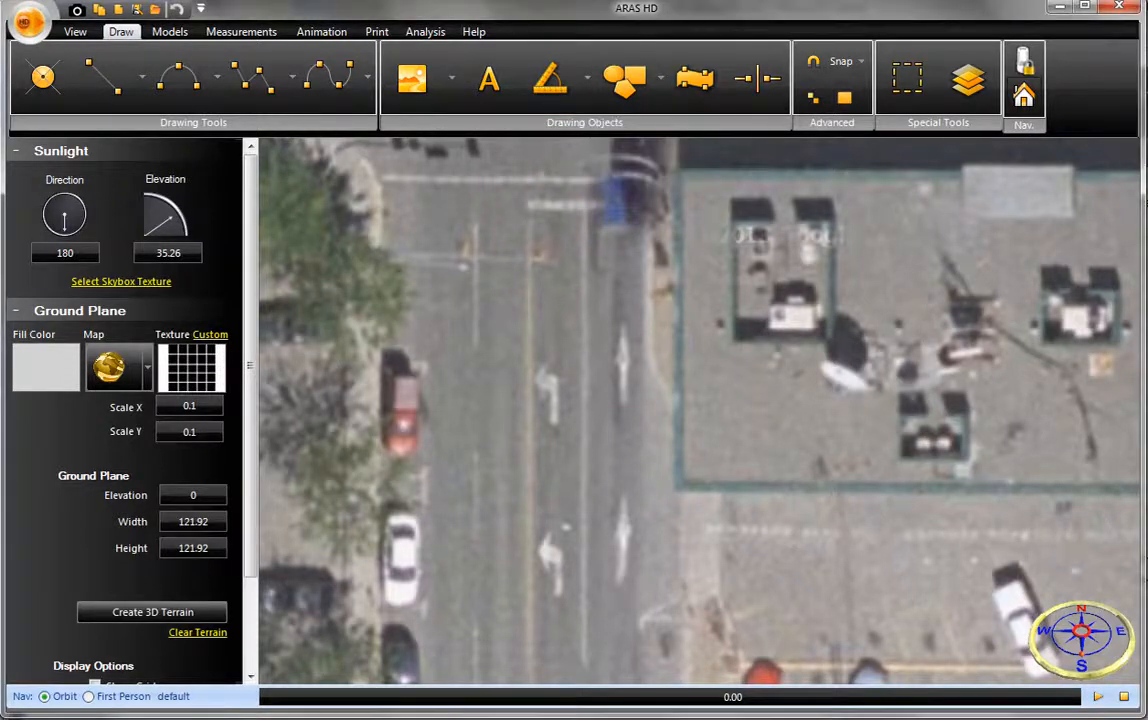
{"action": "left_click", "coordinate": [380, 226]}
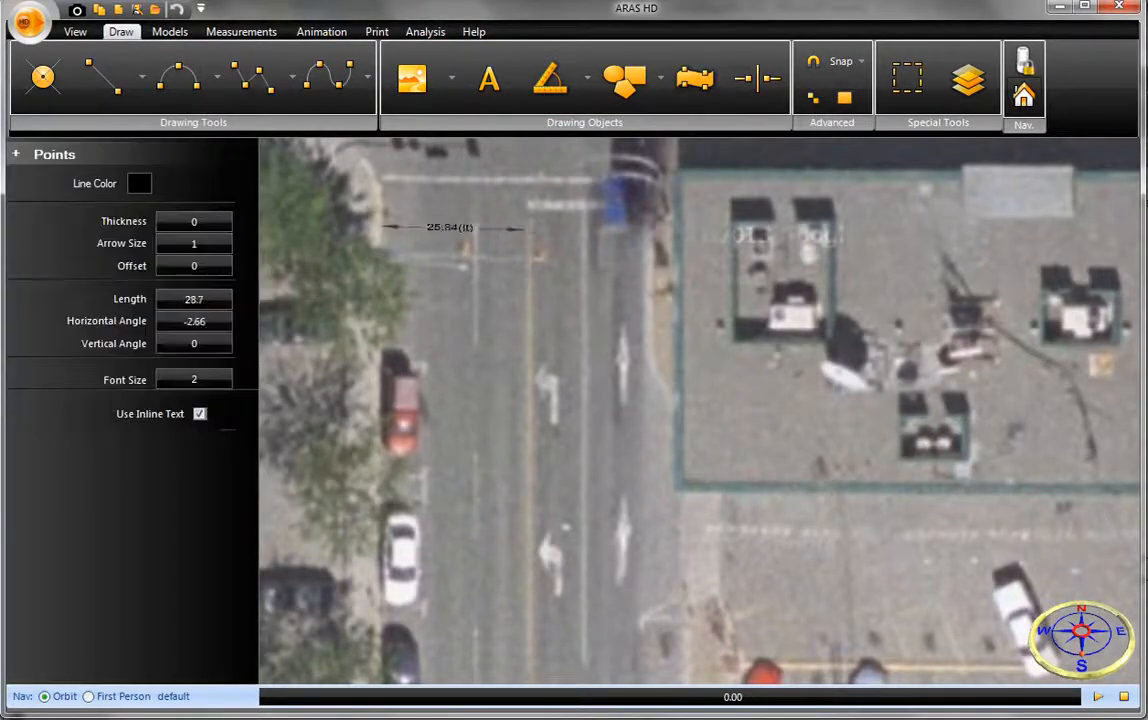
{"action": "left_click", "coordinate": [652, 227]}
{"action": "scroll", "coordinate": [510, 242], "scroll_direction": "up", "scroll_amount": 2}
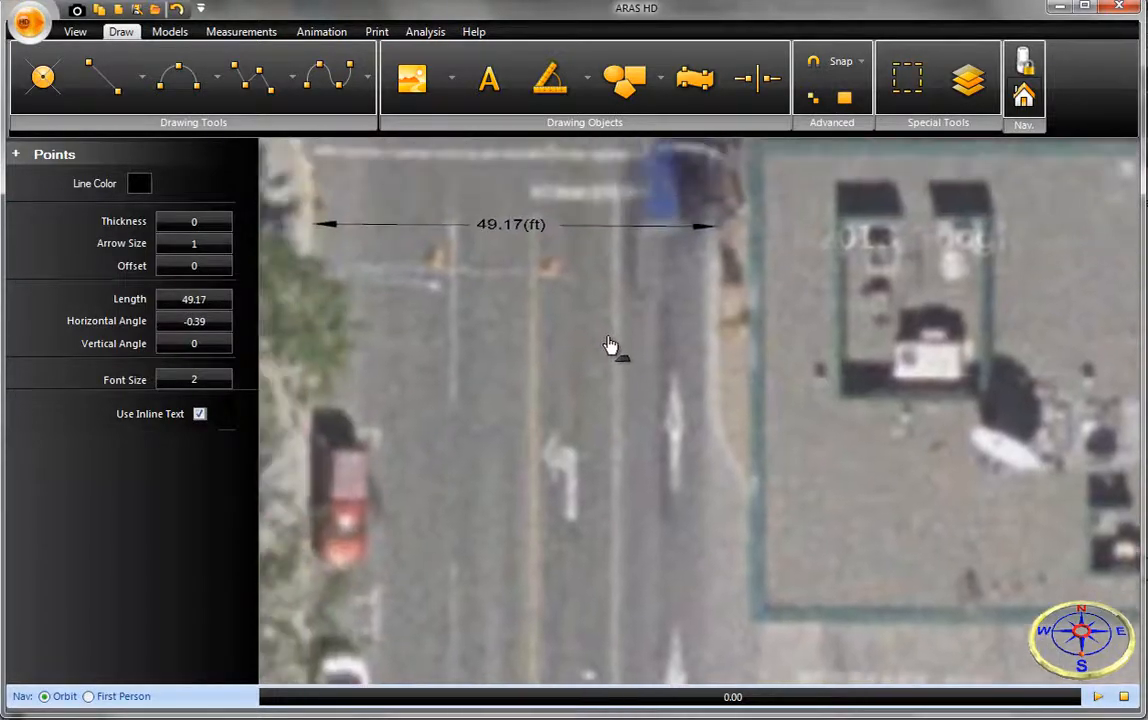
{"action": "left_click_drag", "start_coordinate": [610, 346], "coordinate": [710, 453]}
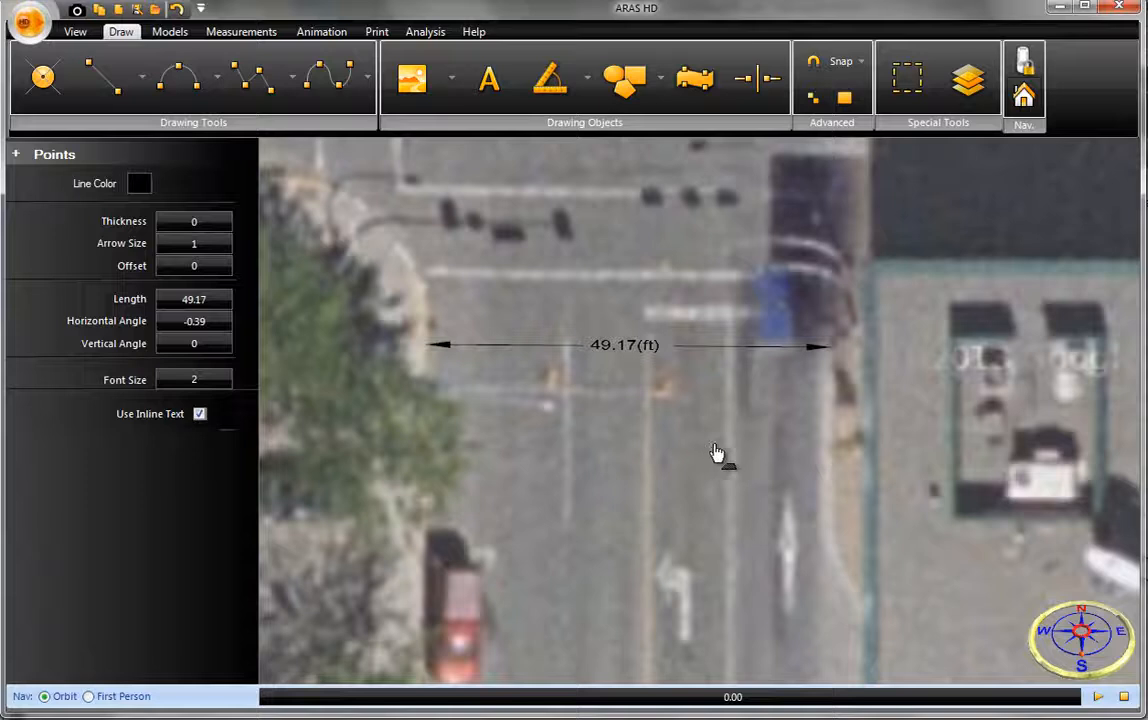
- Look up the 2012 CADILLAC ESCALADE 4DR SUV AWD in the vehicle database
{"action": "left_click", "coordinate": [172, 33]}
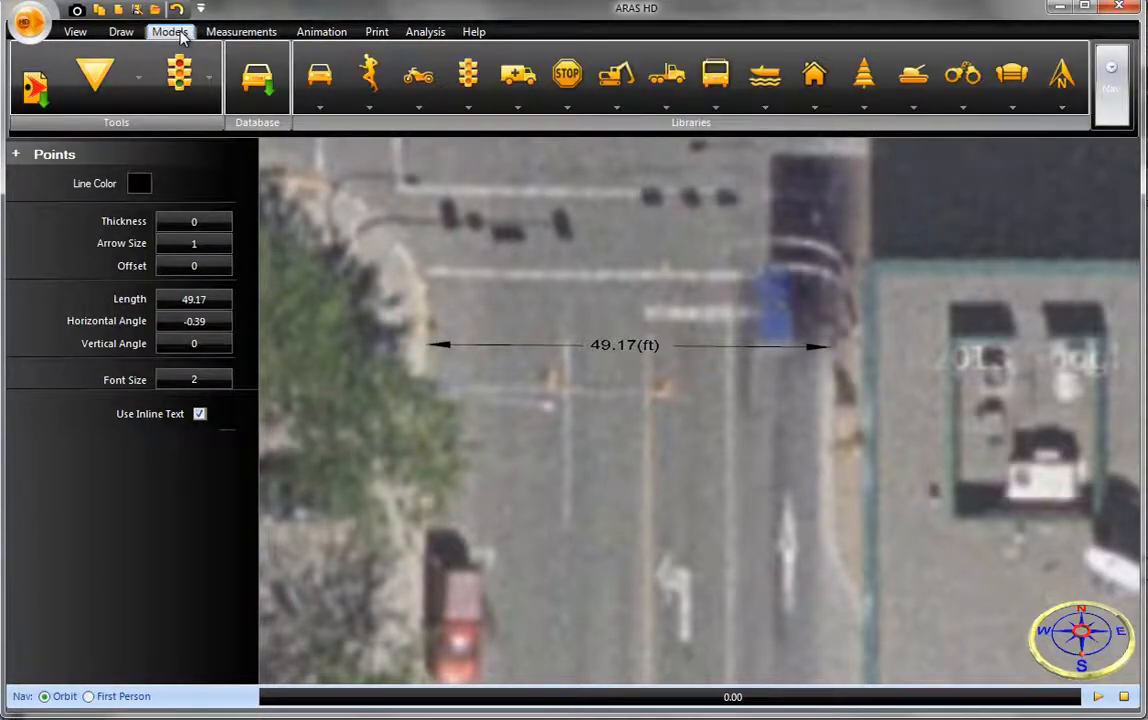
{"action": "left_click", "coordinate": [252, 100]}
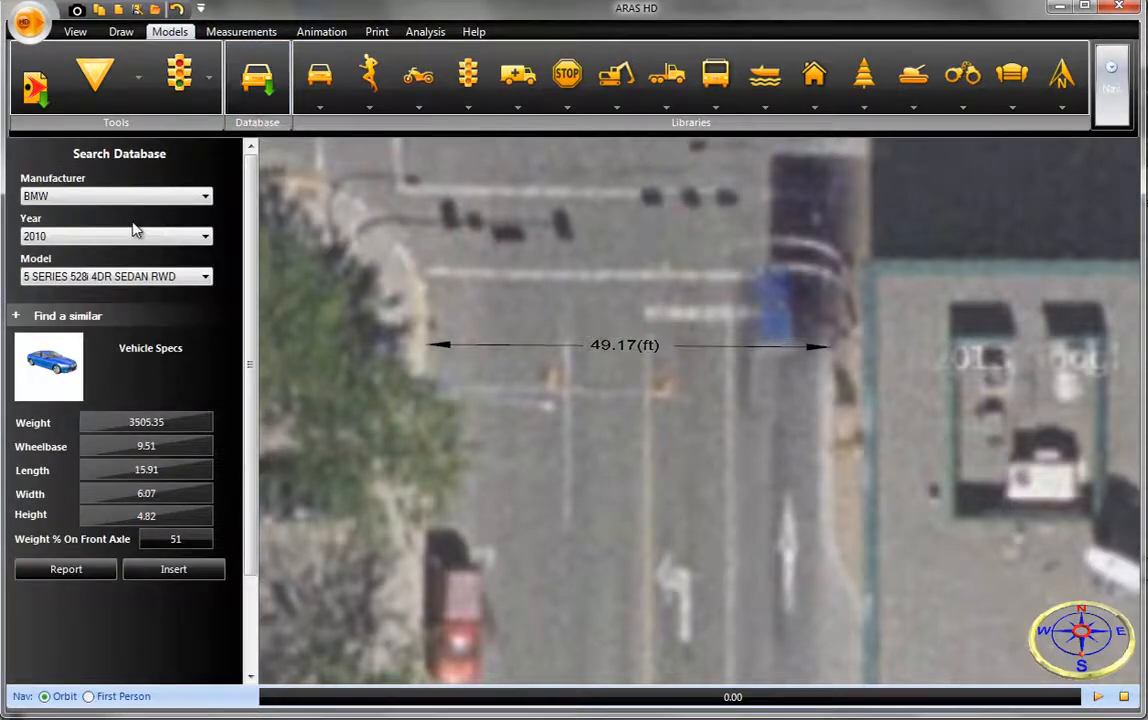
{"action": "left_click", "coordinate": [140, 197]}
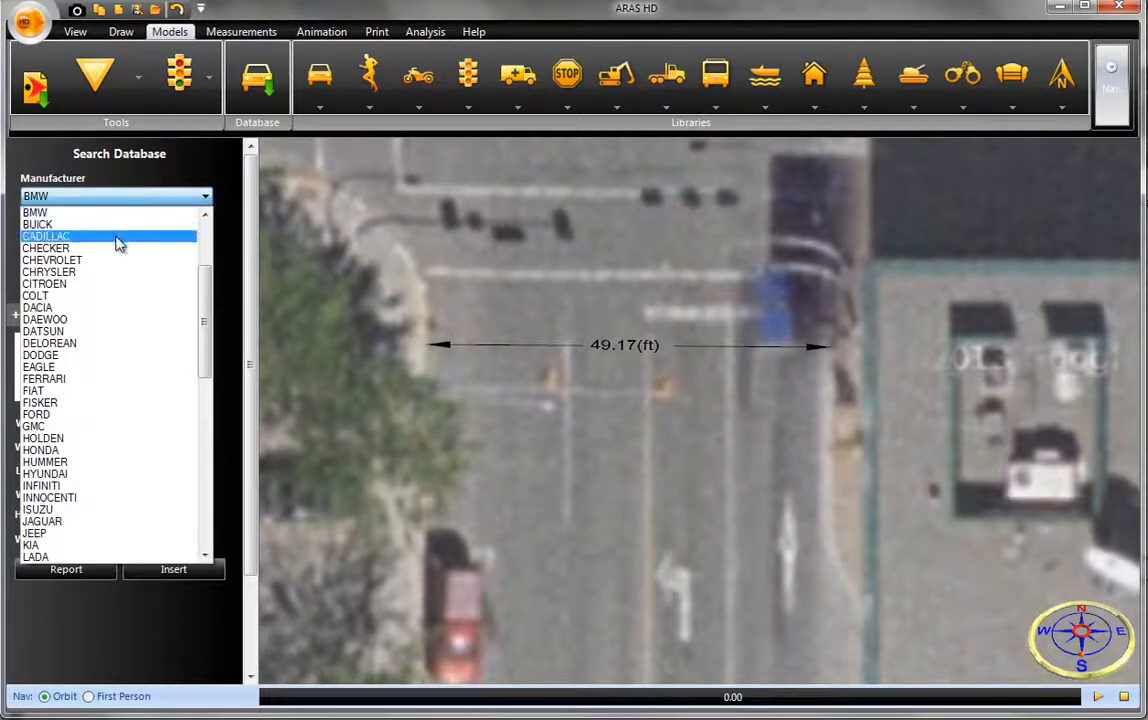
{"action": "left_click", "coordinate": [118, 240]}
{"action": "left_click", "coordinate": [118, 240]}
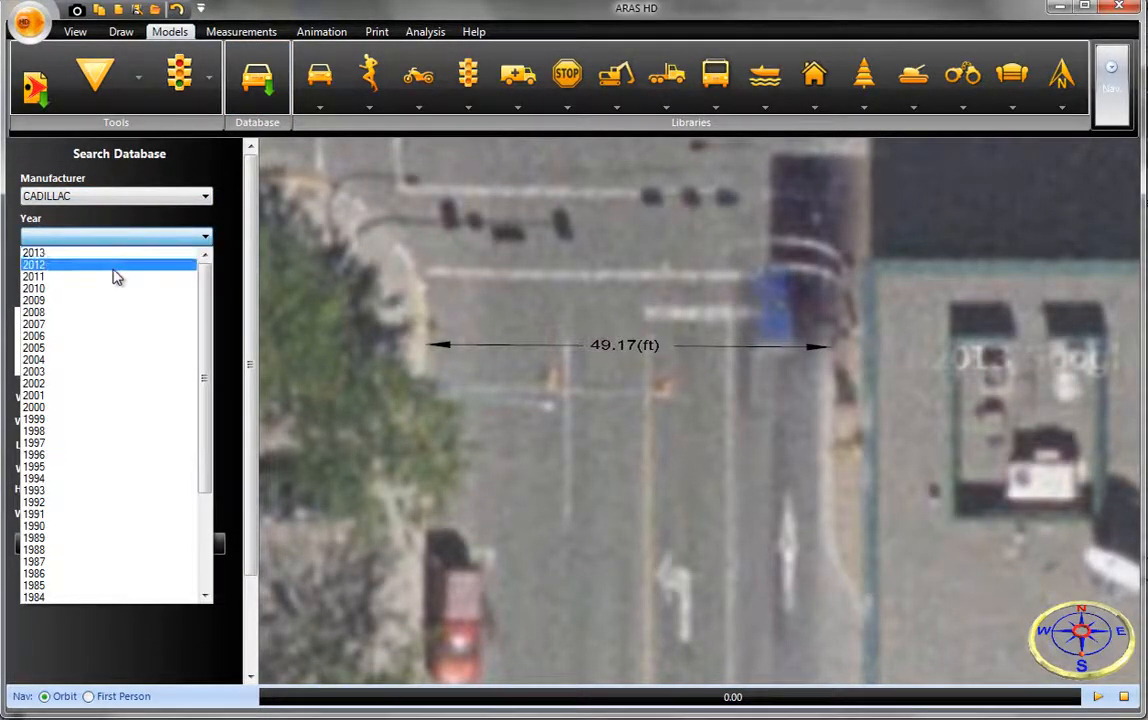
{"action": "left_click", "coordinate": [113, 263]}
{"action": "left_click", "coordinate": [115, 277]}
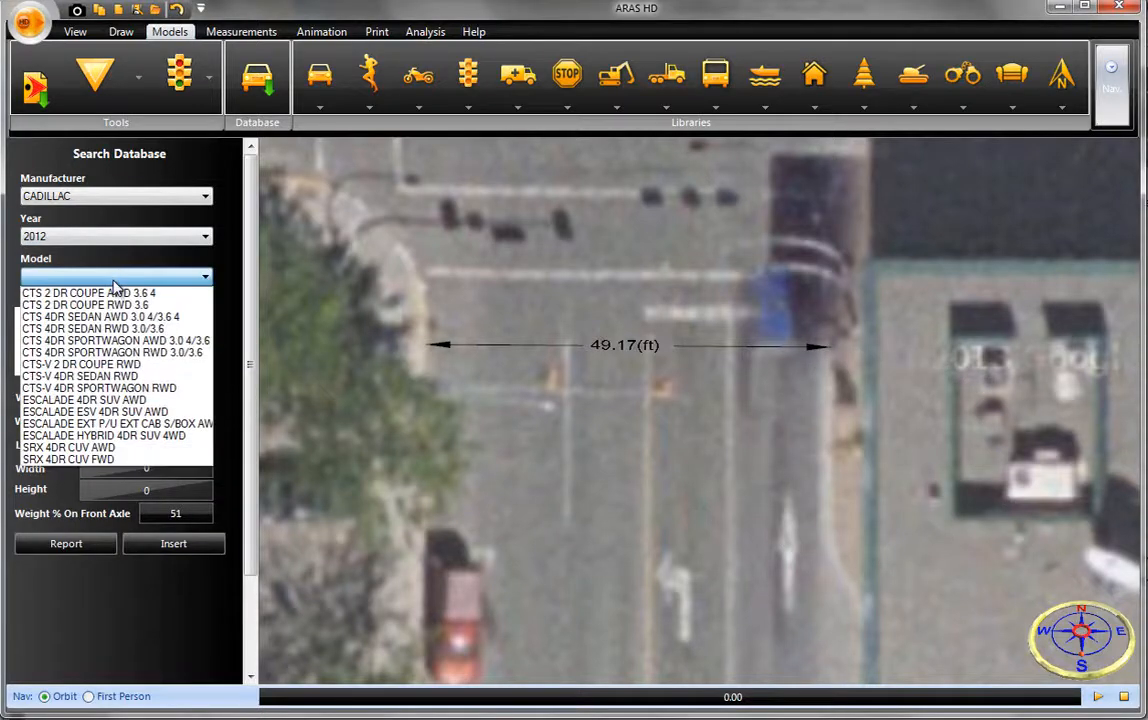
{"action": "left_click", "coordinate": [100, 400]}
- Insert the SUV in the road's left-turn lane above the turn arrow, facing north toward the intersection
{"action": "left_click", "coordinate": [161, 547]}
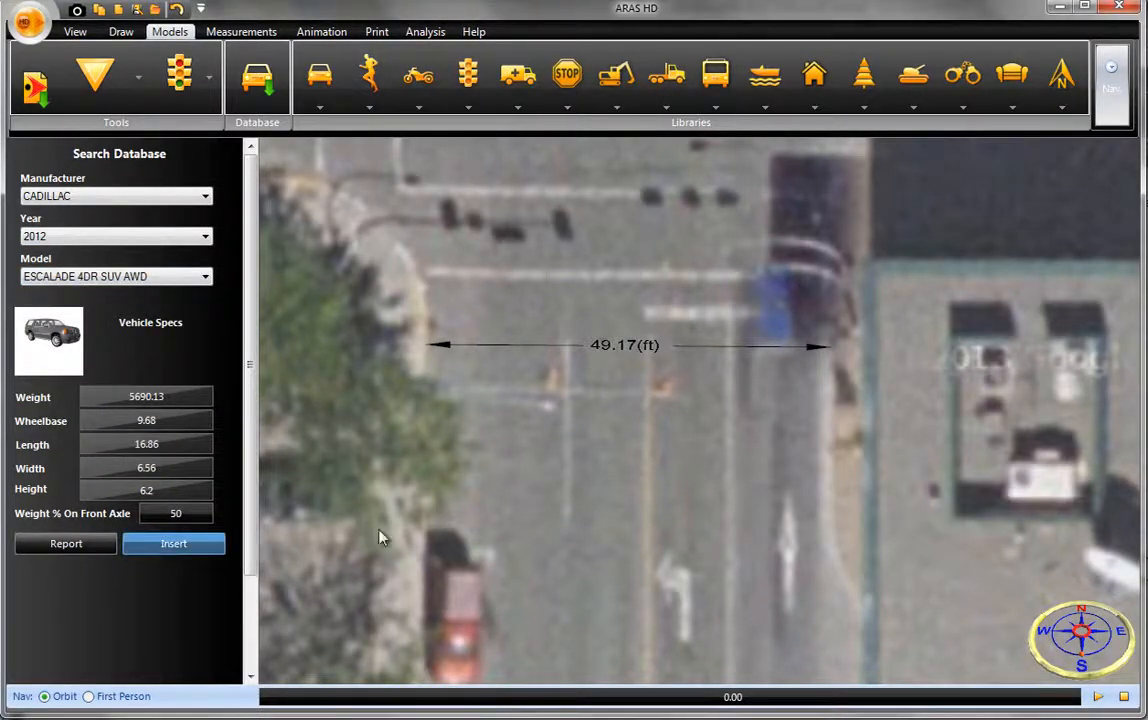
{"action": "left_click", "coordinate": [695, 501]}
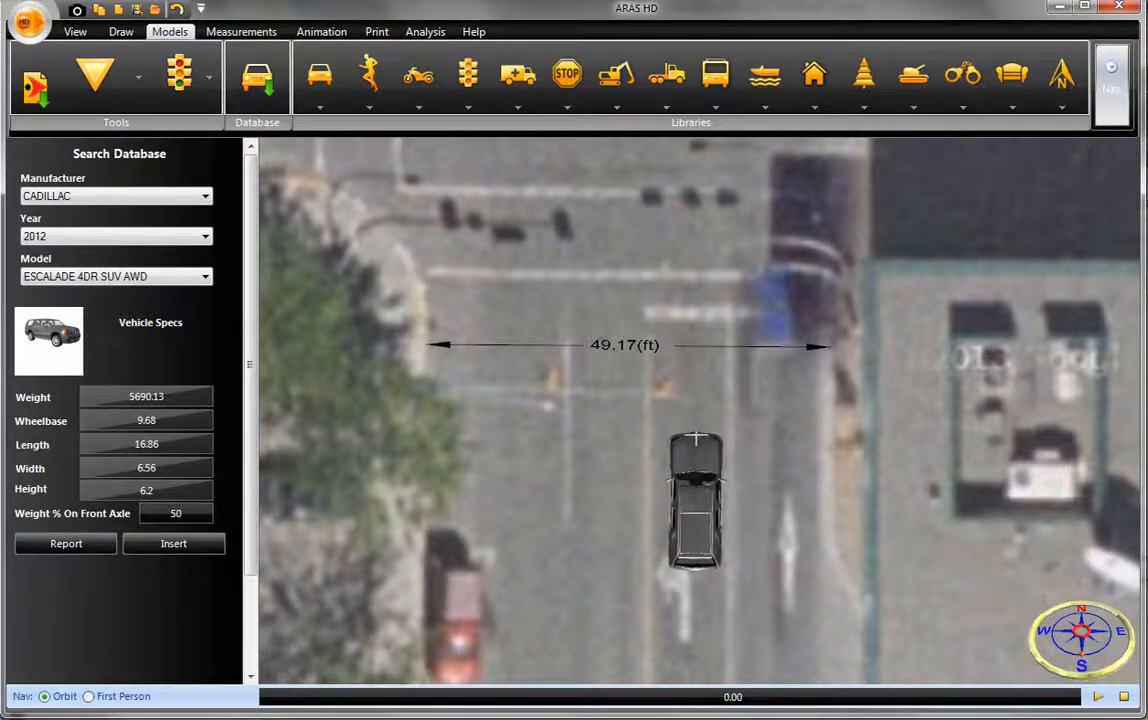
{"action": "left_click", "coordinate": [695, 438]}
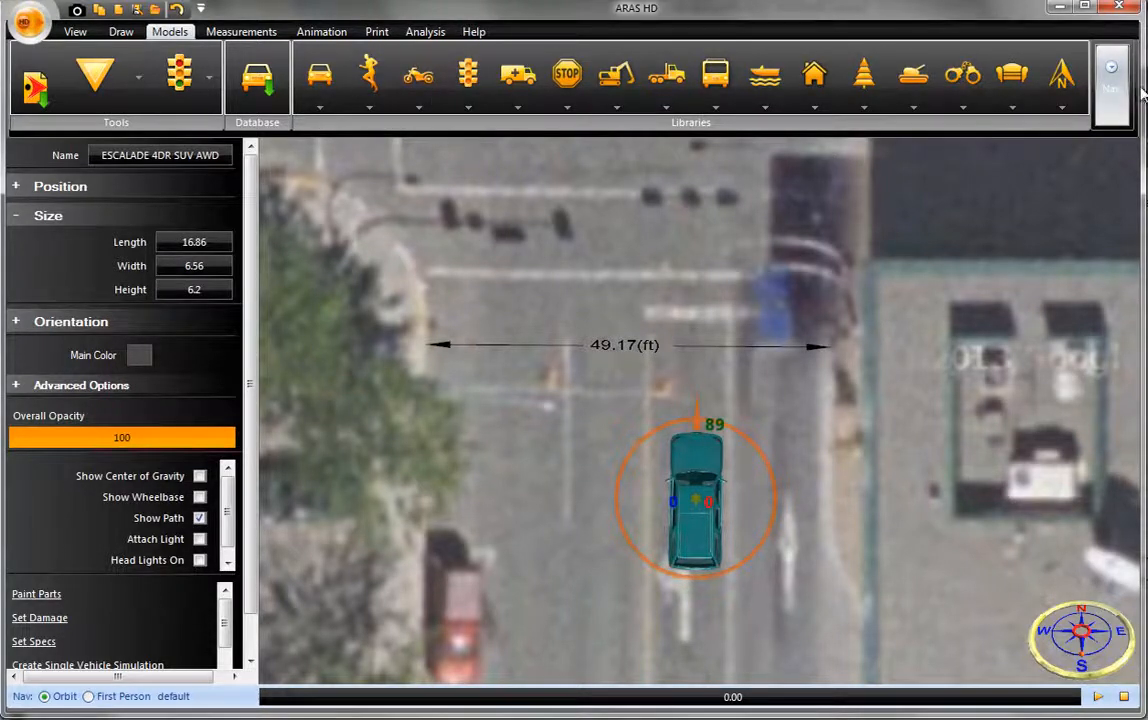
- Switch the scene to a 3D perspective and orbit around the placed SUV
{"action": "left_click_drag", "start_coordinate": [1142, 86], "coordinate": [1147, 86]}
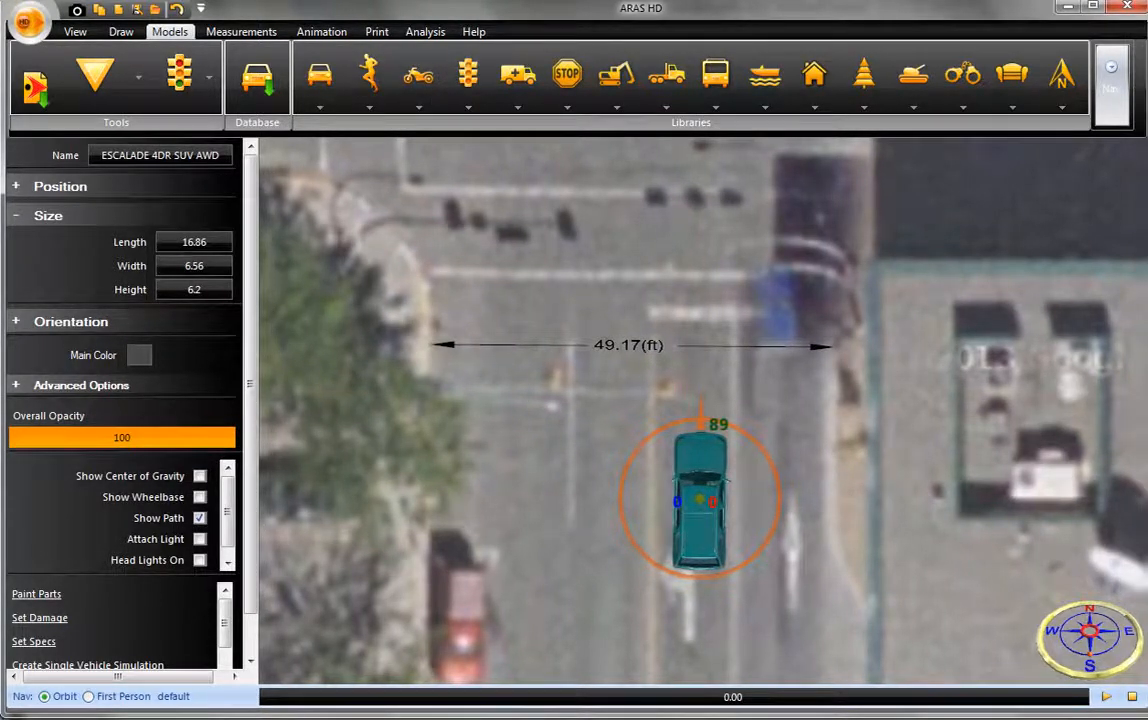
{"action": "left_click", "coordinate": [1117, 105]}
{"action": "left_click", "coordinate": [1127, 190]}
{"action": "middle_click_drag", "start_coordinate": [853, 498], "coordinate": [809, 531]}
{"action": "scroll", "coordinate": [722, 463], "scroll_direction": "up", "scroll_amount": 4}
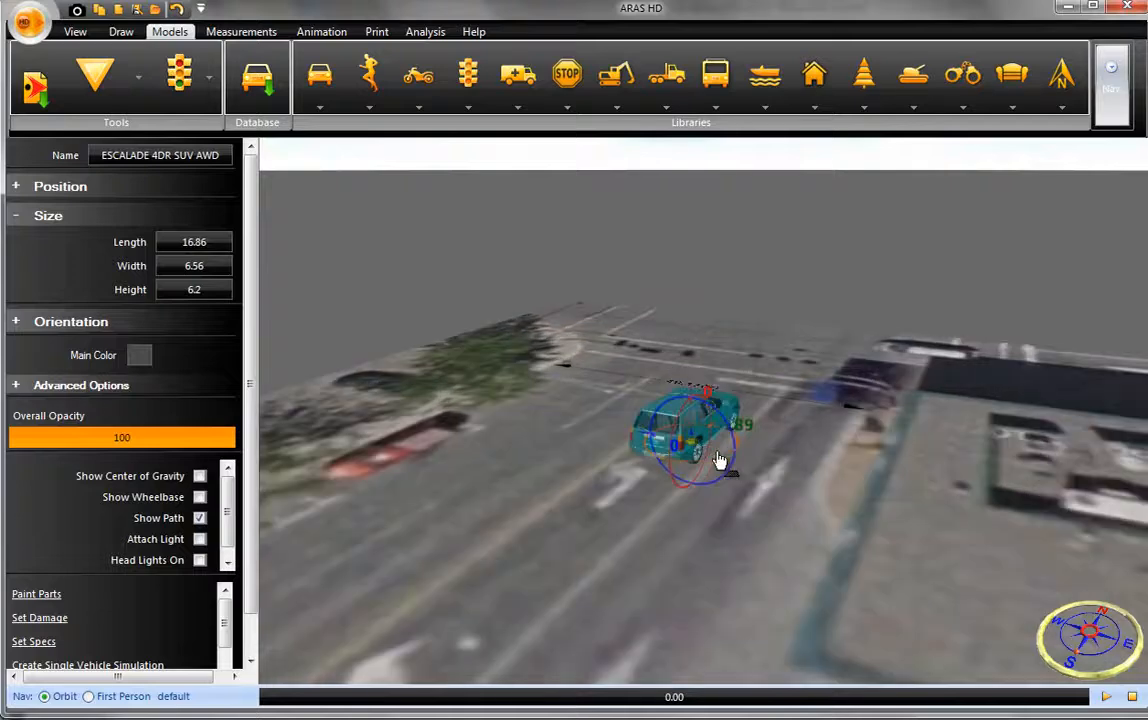
- Remove the white car in the parking lot and the red and white cars parked along the west curb from the map image
{"action": "left_click", "coordinate": [735, 509]}
{"action": "middle_click_drag", "start_coordinate": [735, 508], "coordinate": [435, 474]}
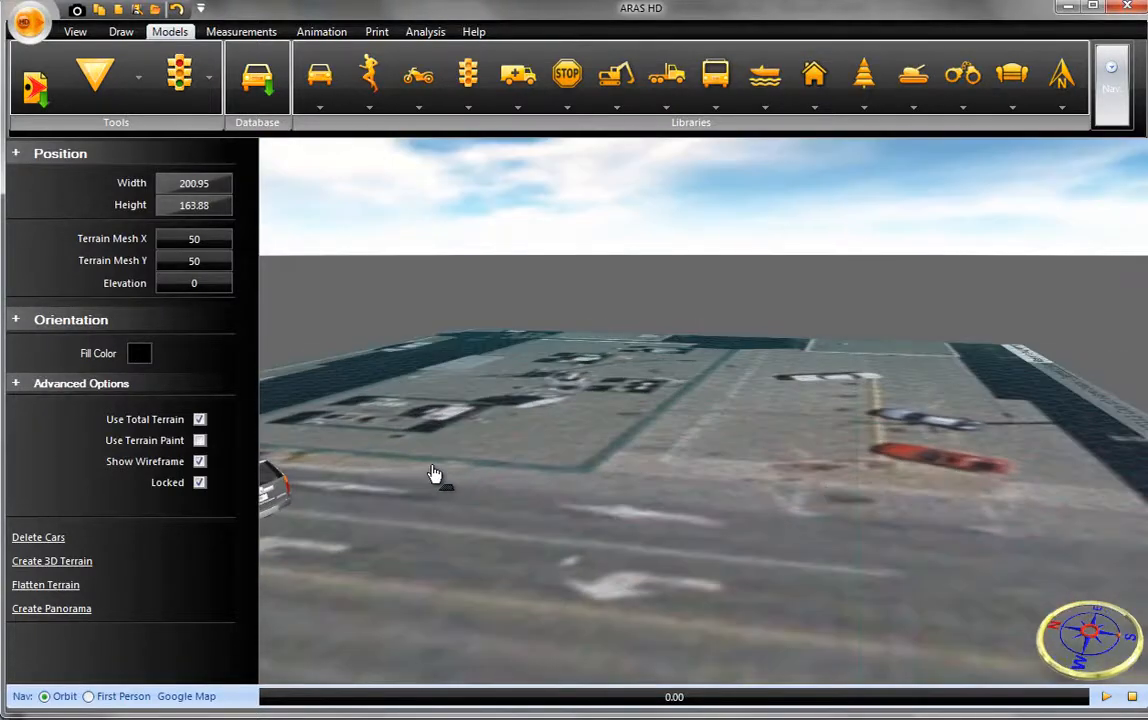
{"action": "middle_click_drag", "start_coordinate": [456, 415], "coordinate": [682, 341]}
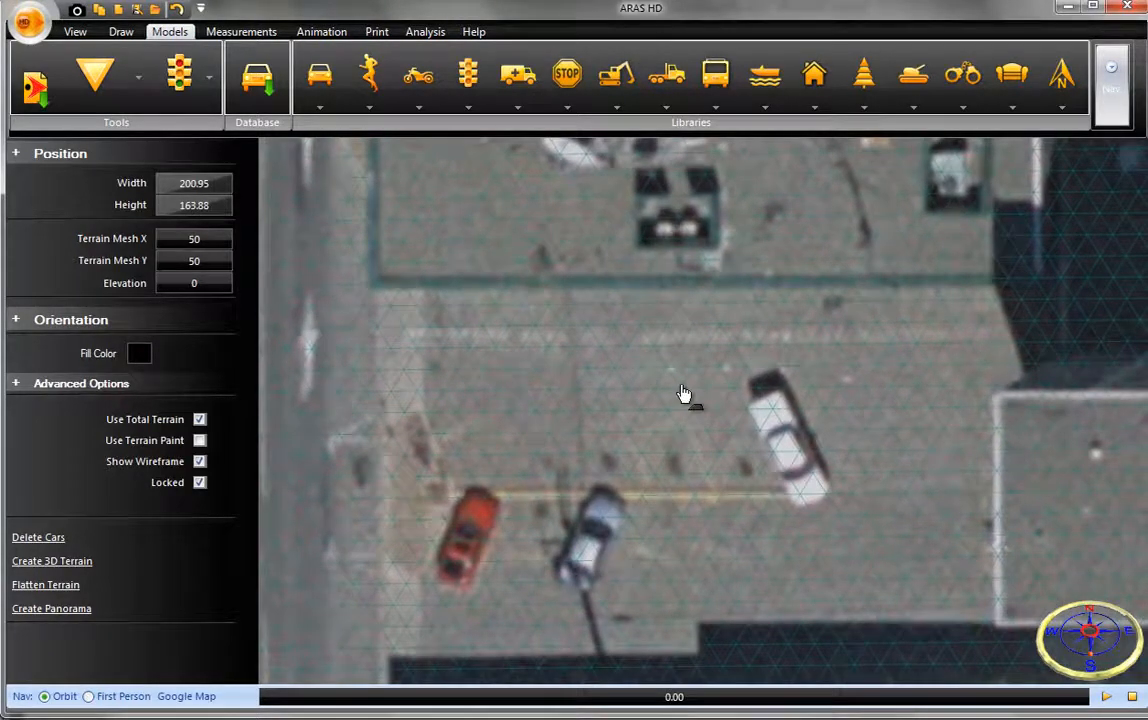
{"action": "left_click", "coordinate": [40, 538]}
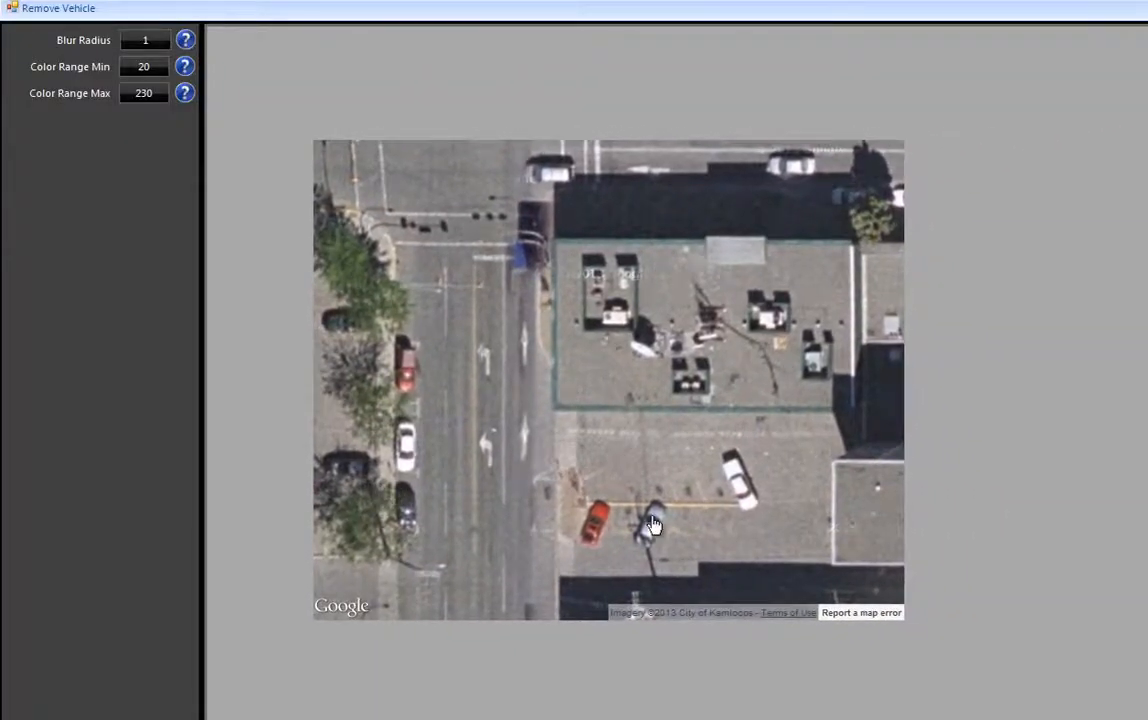
{"action": "mouse_move", "coordinate": [729, 499]}
{"action": "left_mouse_down"}
{"action": "mouse_move", "coordinate": [711, 472]}
{"action": "mouse_move", "coordinate": [720, 446]}
{"action": "mouse_move", "coordinate": [744, 456]}
{"action": "mouse_move", "coordinate": [763, 487]}
{"action": "mouse_move", "coordinate": [762, 506]}
{"action": "mouse_move", "coordinate": [740, 520]}
{"action": "left_mouse_up"}
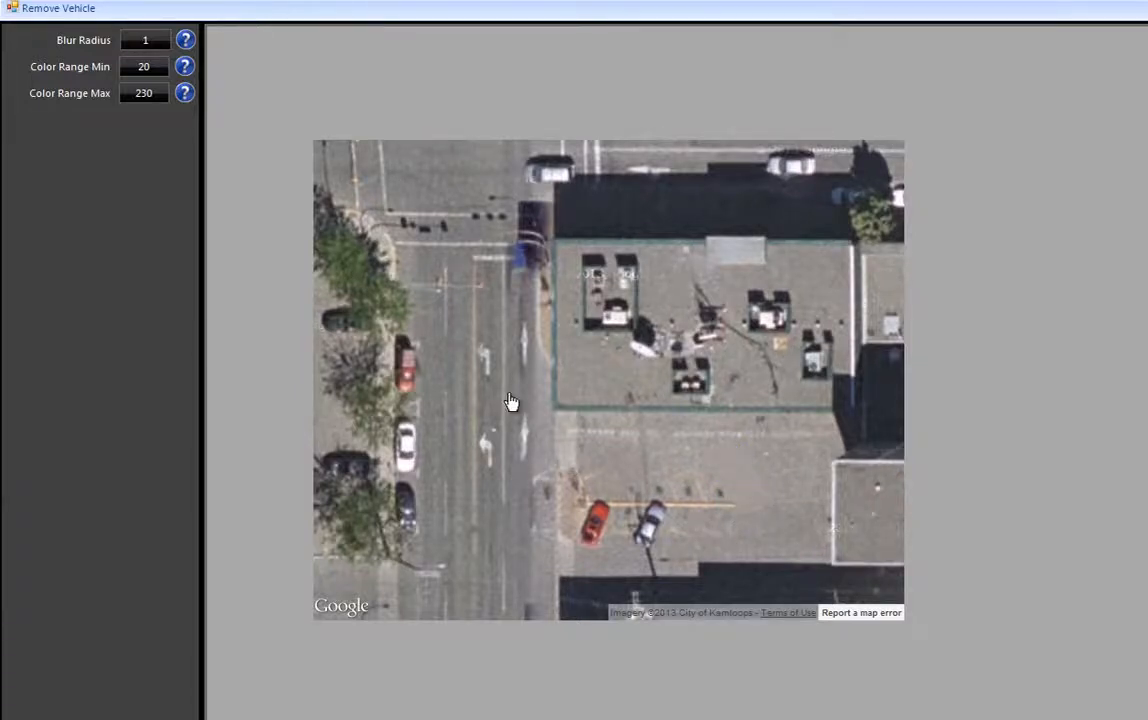
{"action": "mouse_move", "coordinate": [398, 328]}
{"action": "left_mouse_down"}
{"action": "mouse_move", "coordinate": [420, 326]}
{"action": "mouse_move", "coordinate": [428, 372]}
{"action": "mouse_move", "coordinate": [427, 470]}
{"action": "mouse_move", "coordinate": [407, 492]}
{"action": "left_mouse_up"}
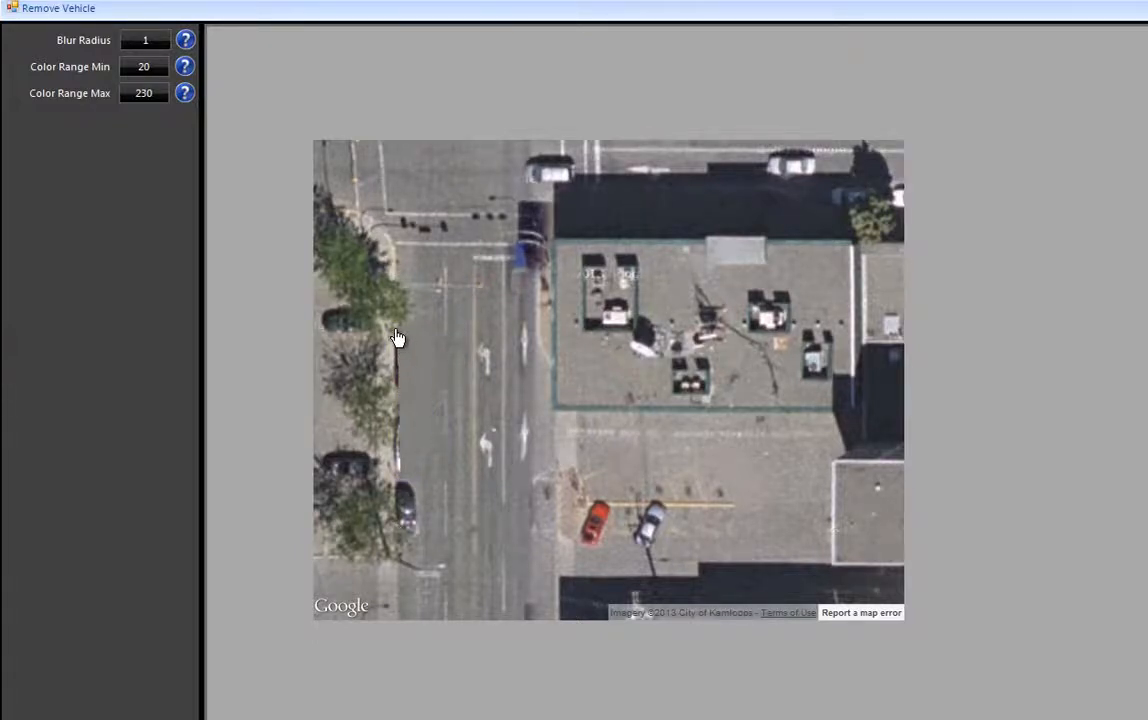
{"action": "mouse_move", "coordinate": [397, 330]}
{"action": "left_mouse_down"}
{"action": "mouse_move", "coordinate": [413, 425]}
{"action": "mouse_move", "coordinate": [397, 487]}
{"action": "left_mouse_up"}
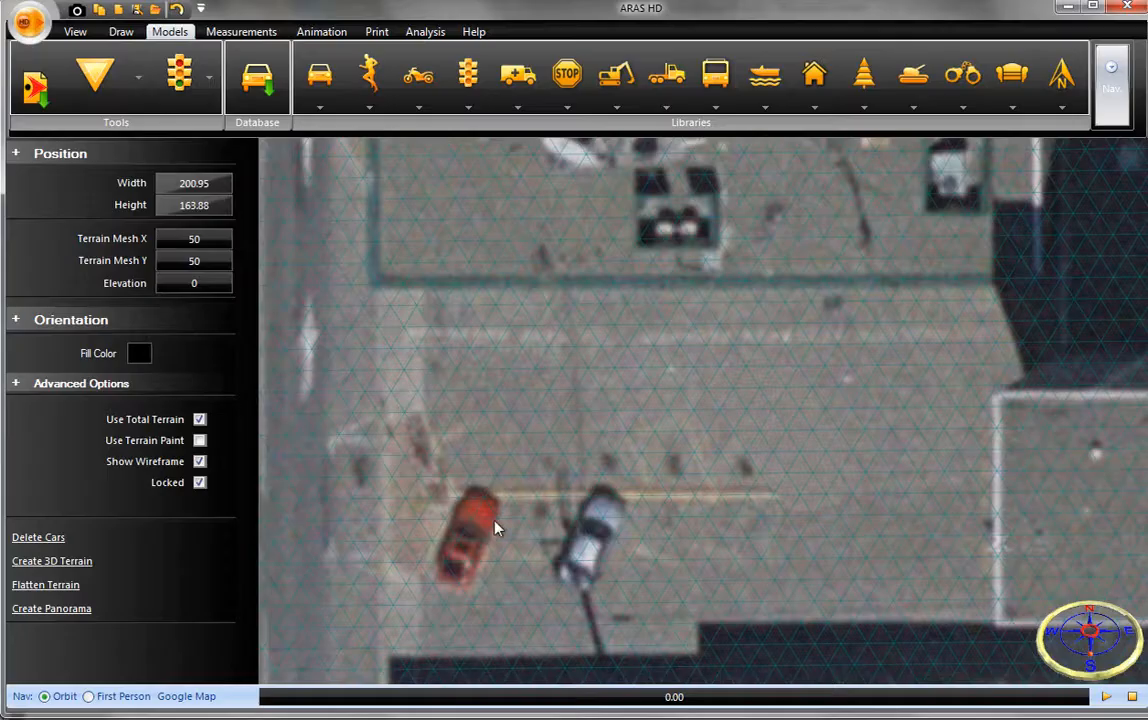
- Draw four connected walls along the roof outline of the building east of the road, about 102 ft by 58 ft
{"action": "scroll", "coordinate": [543, 503], "scroll_direction": "down", "scroll_amount": 2}
{"action": "middle_click_drag", "start_coordinate": [609, 450], "coordinate": [617, 540]}
{"action": "scroll", "coordinate": [617, 538], "scroll_direction": "down", "scroll_amount": 5}
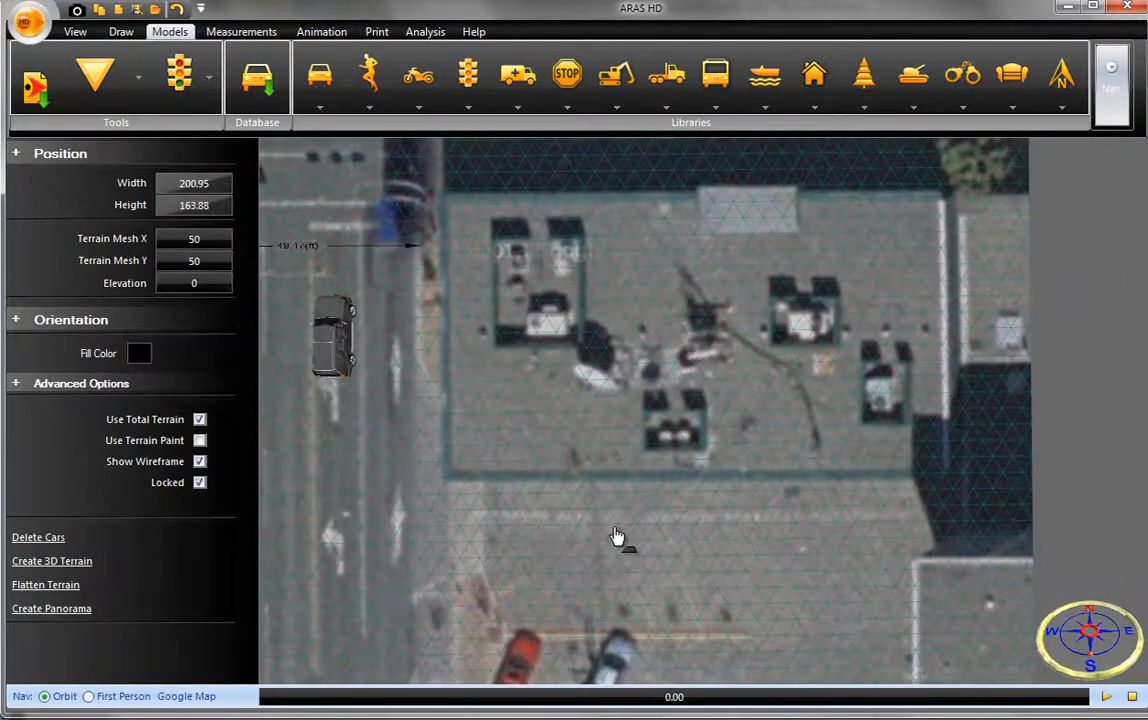
{"action": "left_click", "coordinate": [128, 32]}
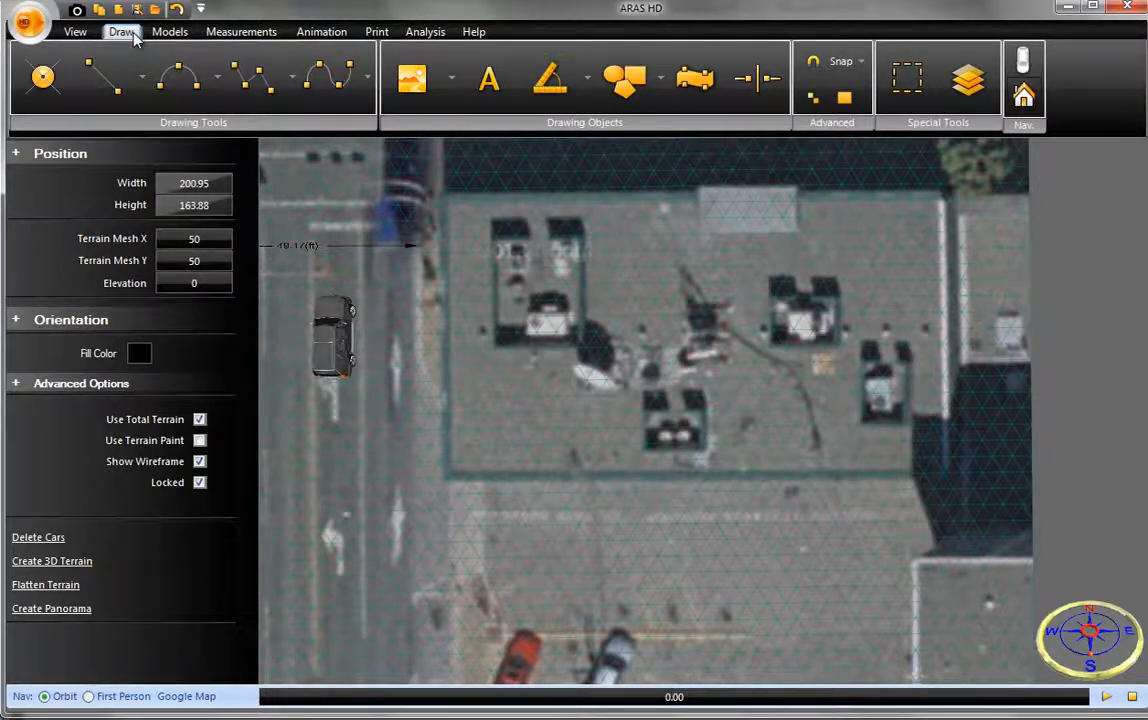
{"action": "left_click", "coordinate": [293, 80]}
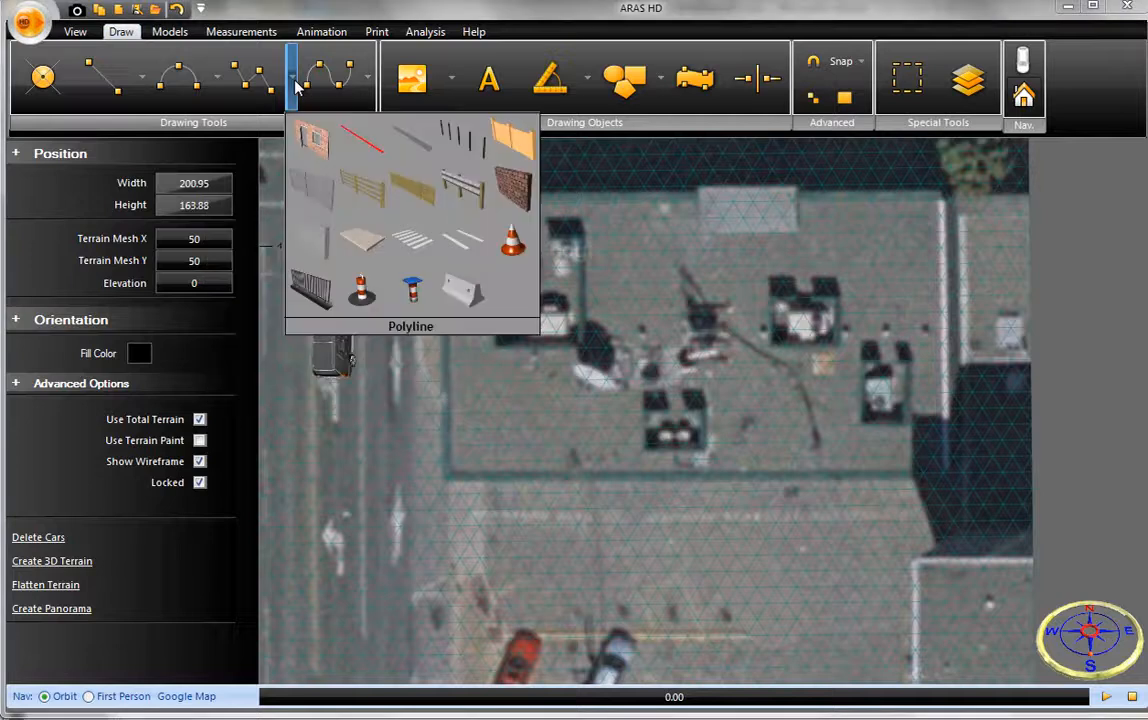
{"action": "left_click", "coordinate": [306, 142]}
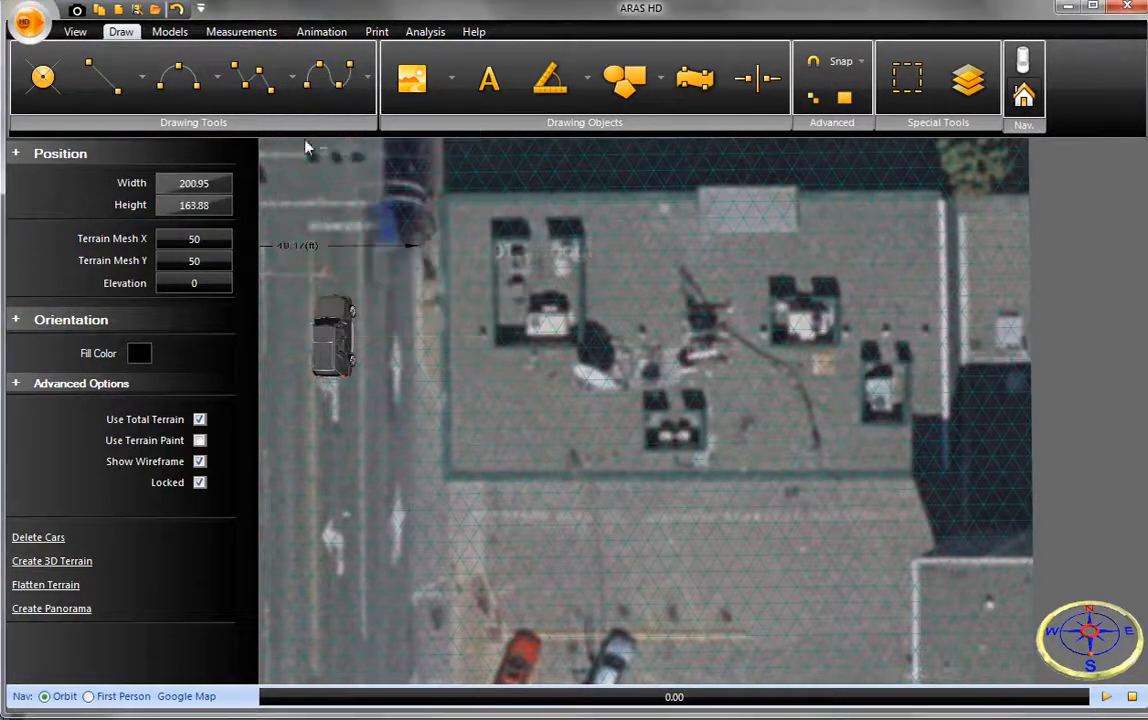
{"action": "left_click", "coordinate": [443, 191]}
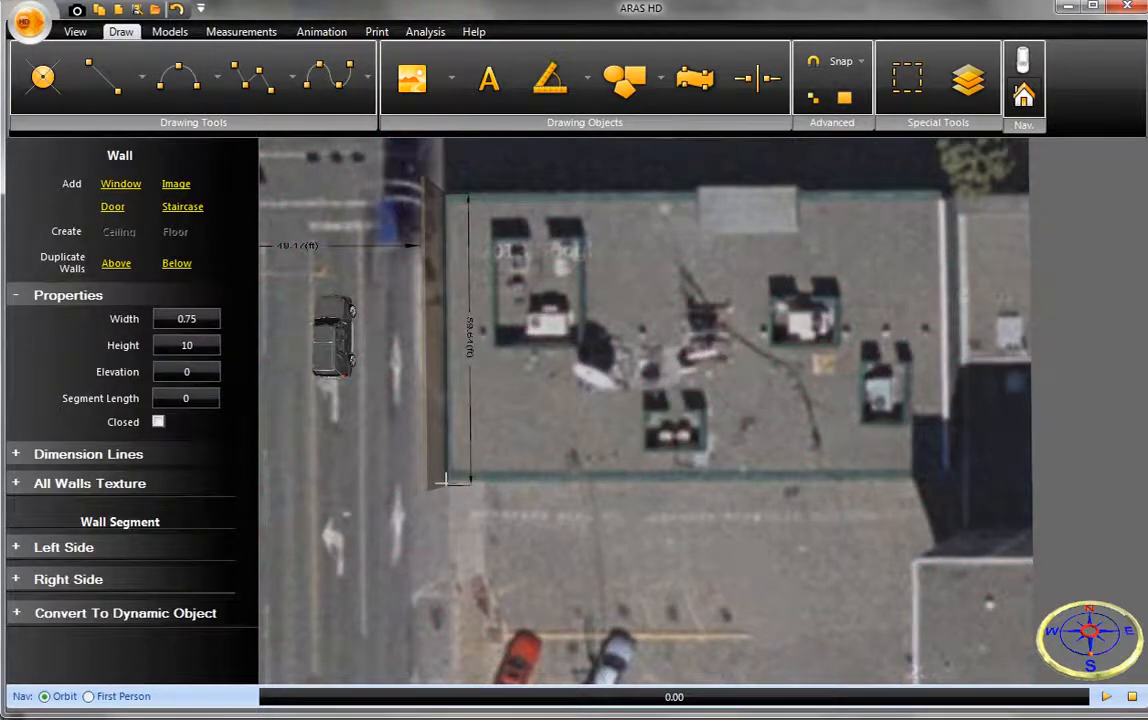
{"action": "left_click", "coordinate": [443, 481]}
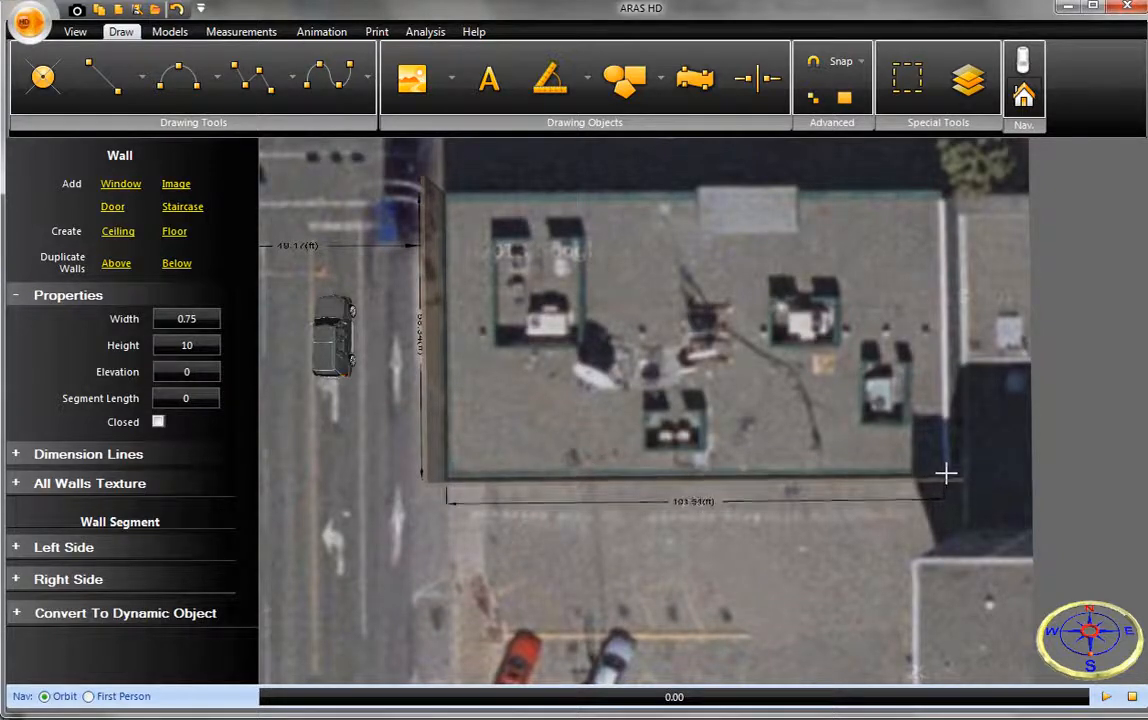
{"action": "left_click", "coordinate": [946, 474]}
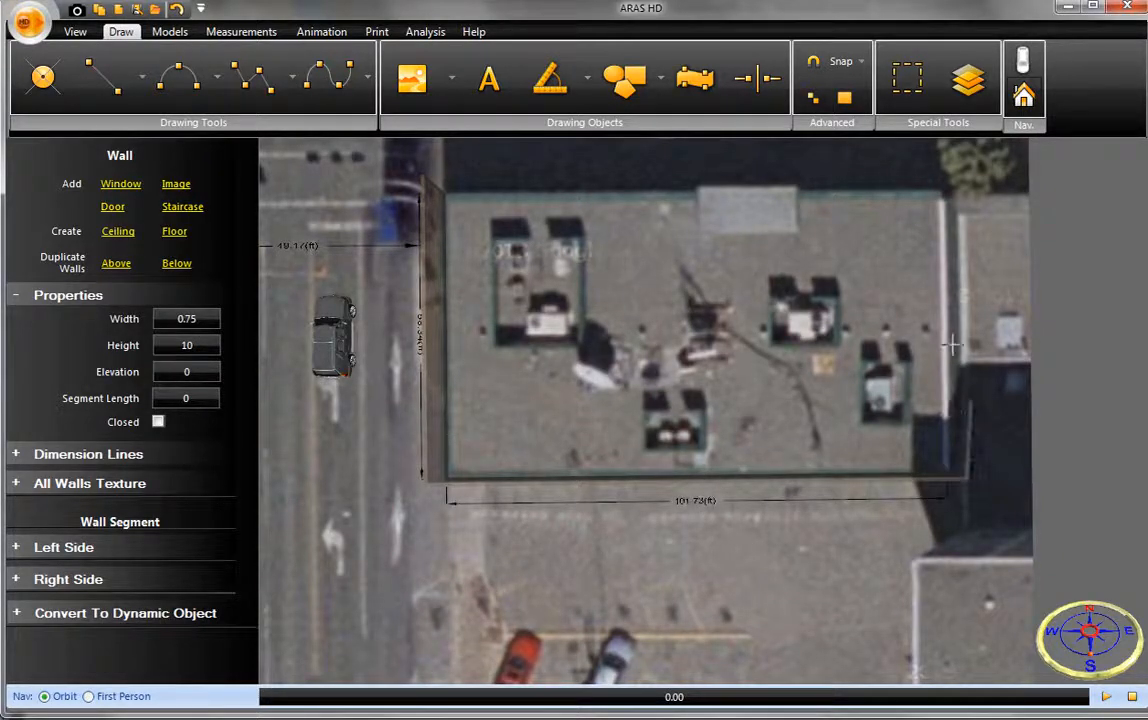
{"action": "left_click", "coordinate": [942, 190]}
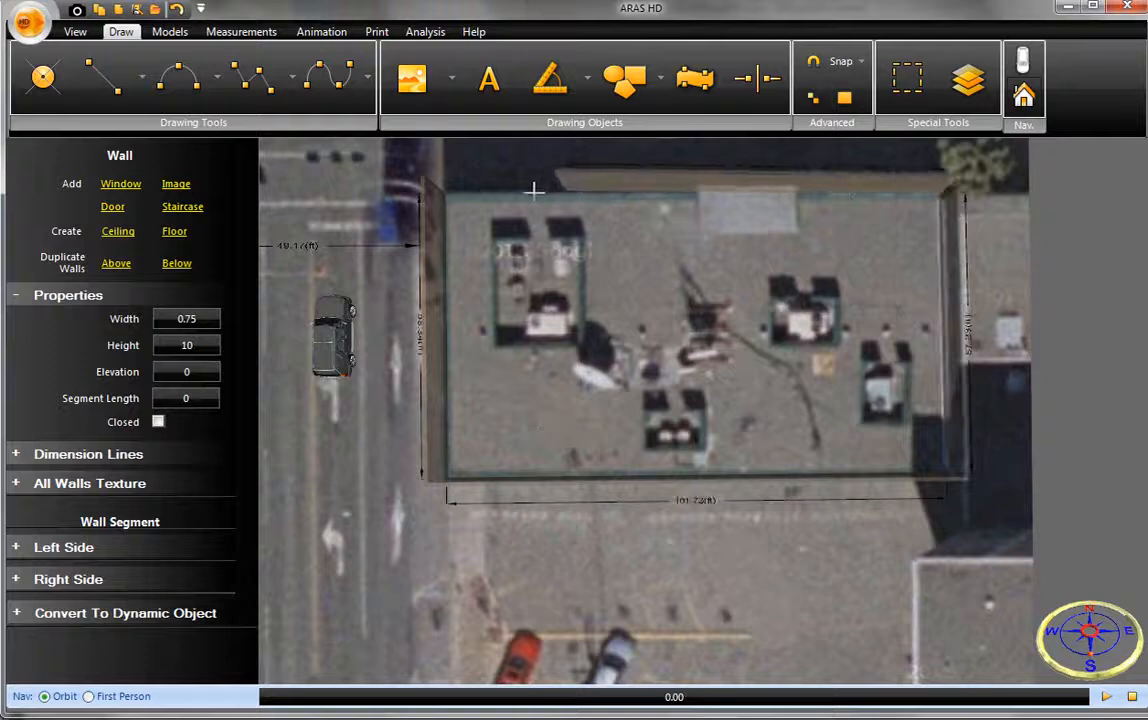
{"action": "left_click", "coordinate": [439, 198]}
{"action": "right_click", "coordinate": [442, 196]}
{"action": "left_click", "coordinate": [495, 205]}
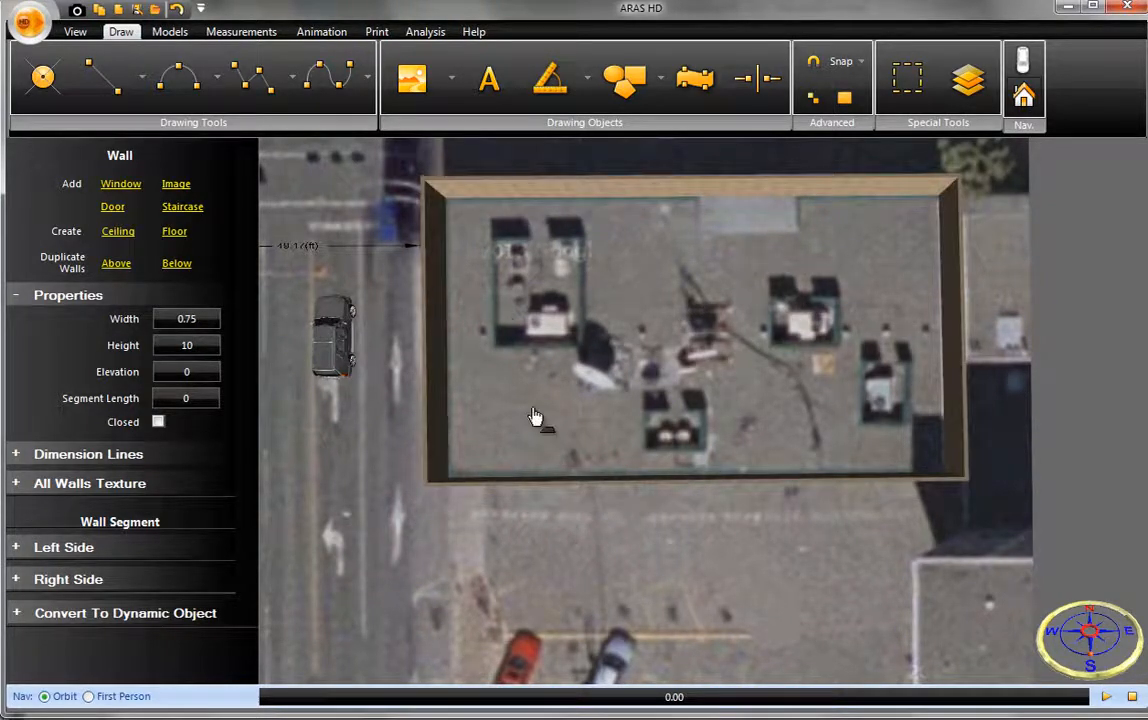
- Apply a red brick wall texture to the right side of the building's south wall
{"action": "left_click_drag", "start_coordinate": [533, 415], "coordinate": [554, 342]}
{"action": "scroll", "coordinate": [600, 435], "scroll_direction": "up", "scroll_amount": 4}
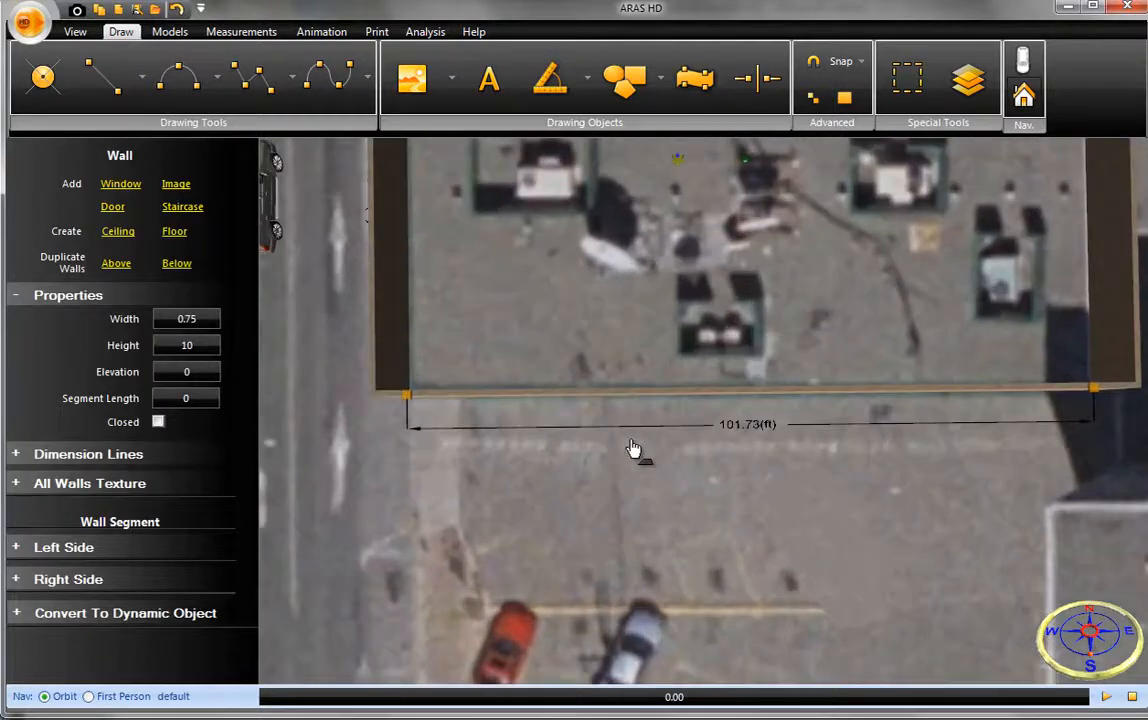
{"action": "right_click_drag", "start_coordinate": [647, 470], "coordinate": [884, 459]}
{"action": "left_click", "coordinate": [756, 405]}
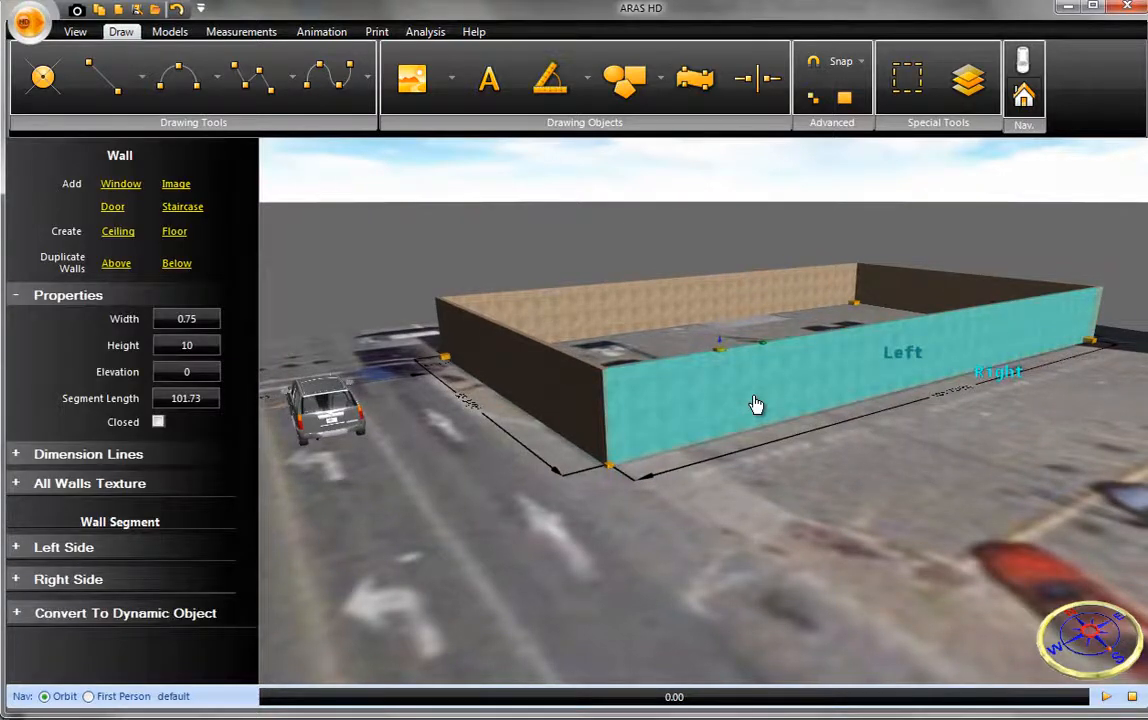
{"action": "scroll", "coordinate": [756, 405], "scroll_direction": "up", "scroll_amount": 1}
{"action": "left_click_drag", "start_coordinate": [756, 405], "coordinate": [715, 403]}
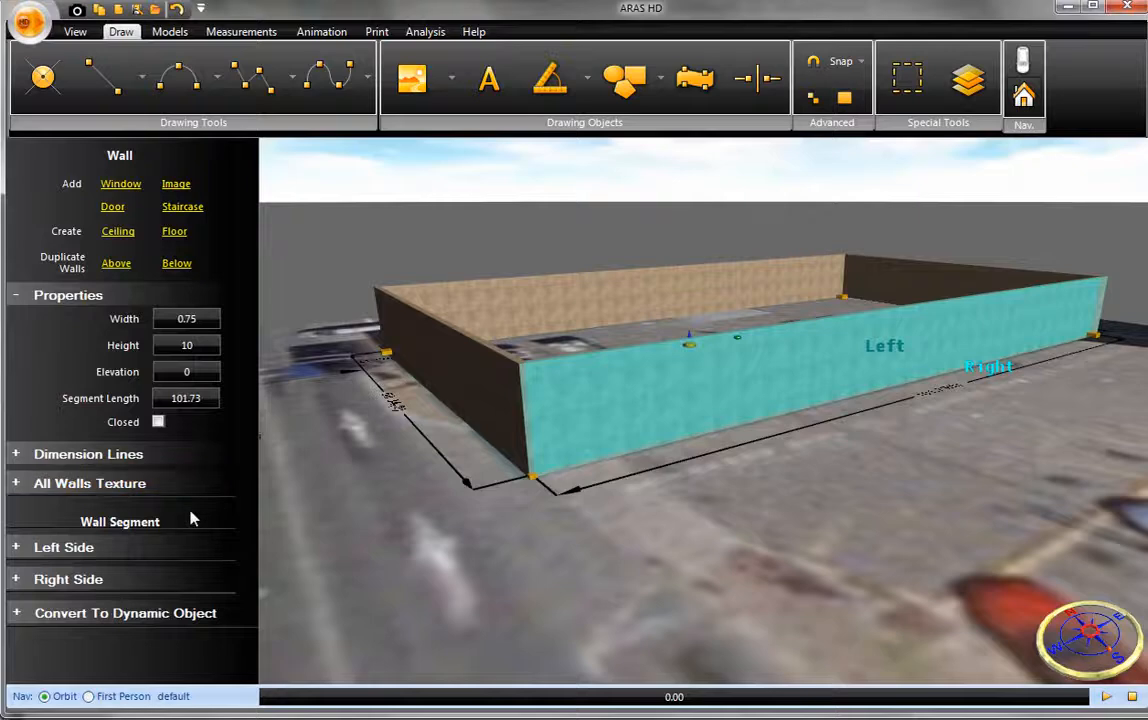
{"action": "left_click", "coordinate": [165, 581]}
{"action": "left_click", "coordinate": [212, 646]}
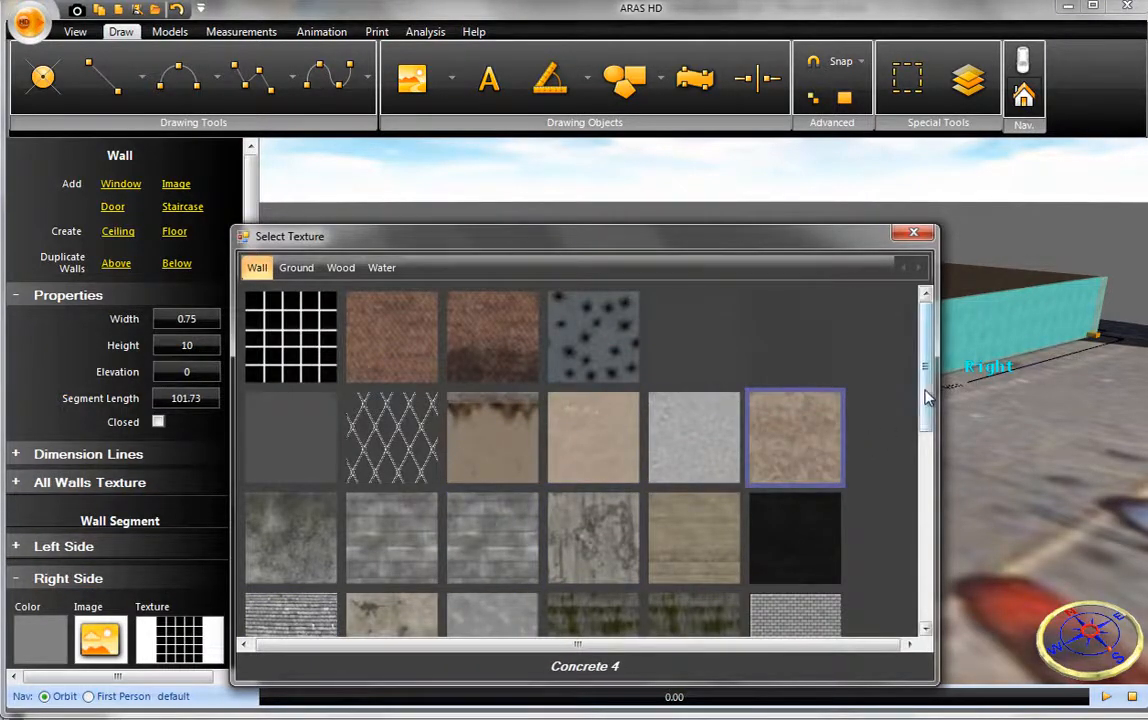
{"action": "left_click_drag", "start_coordinate": [927, 395], "coordinate": [927, 447]}
{"action": "double_click", "coordinate": [593, 603]}
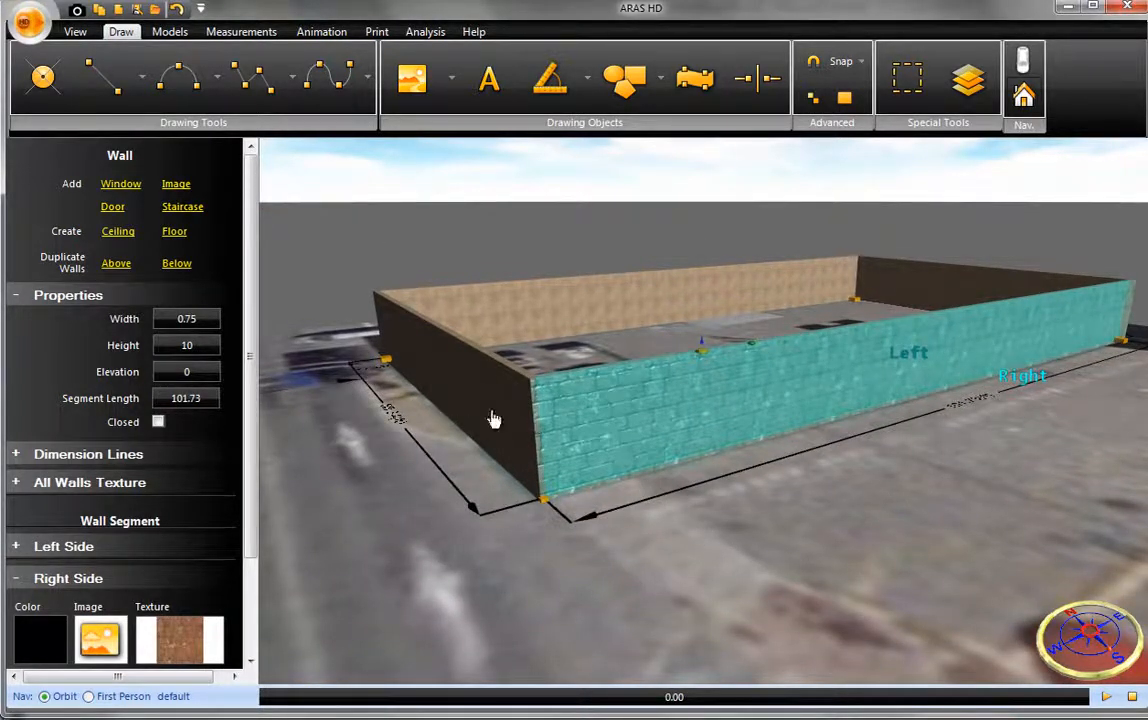
- Add three spaced windows along the western half of the brick south wall
{"action": "left_click", "coordinate": [121, 184]}
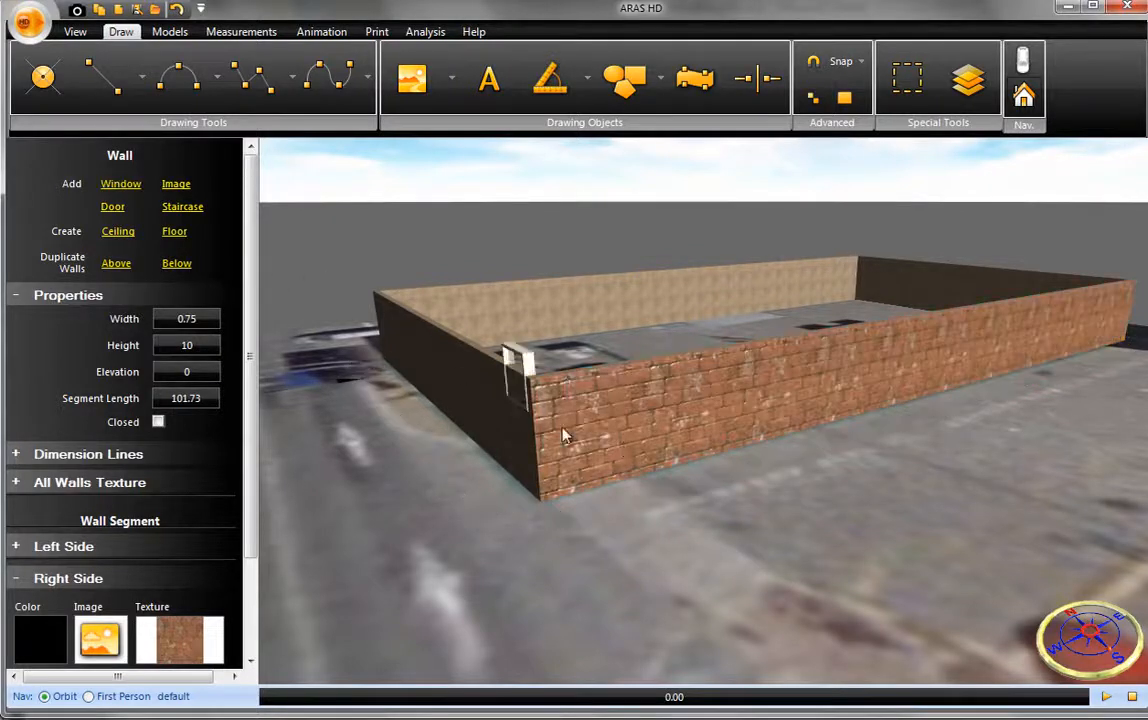
{"action": "left_click", "coordinate": [650, 438]}
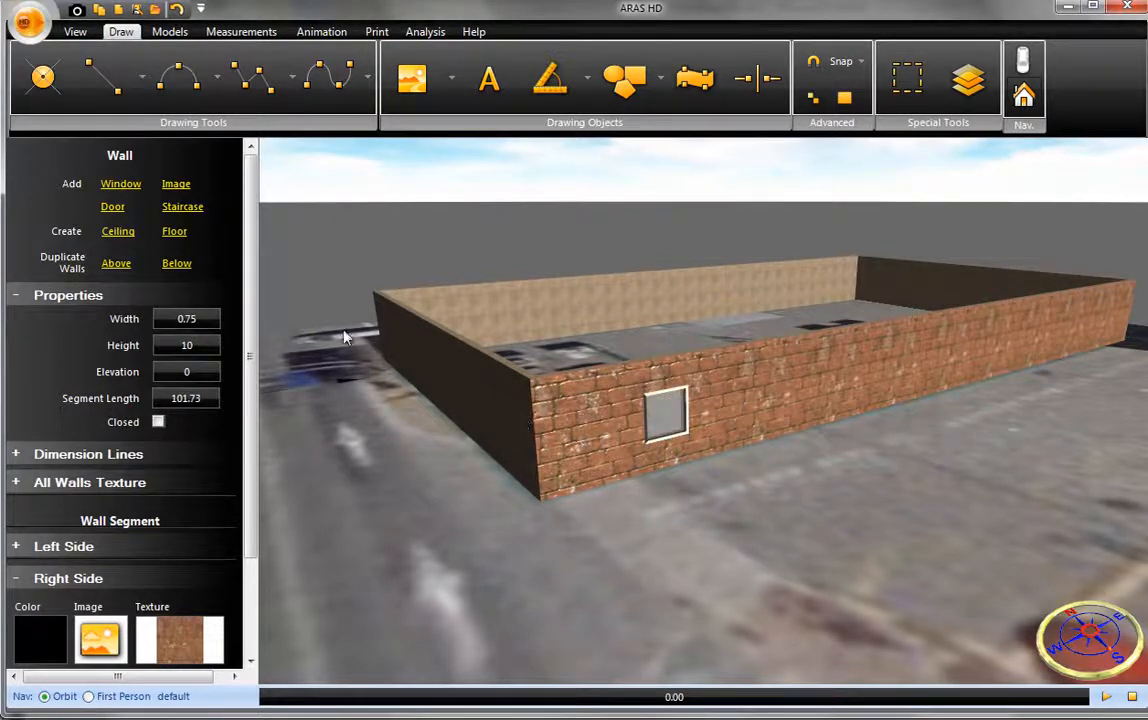
{"action": "left_click", "coordinate": [121, 184]}
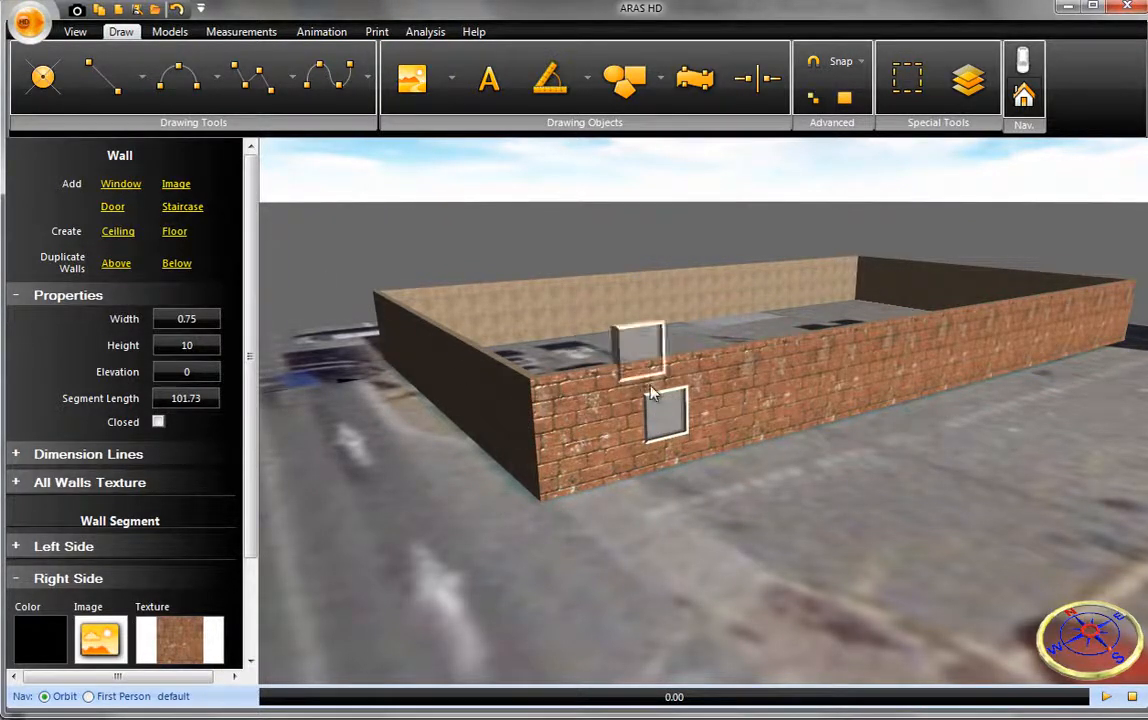
{"action": "left_click", "coordinate": [782, 410]}
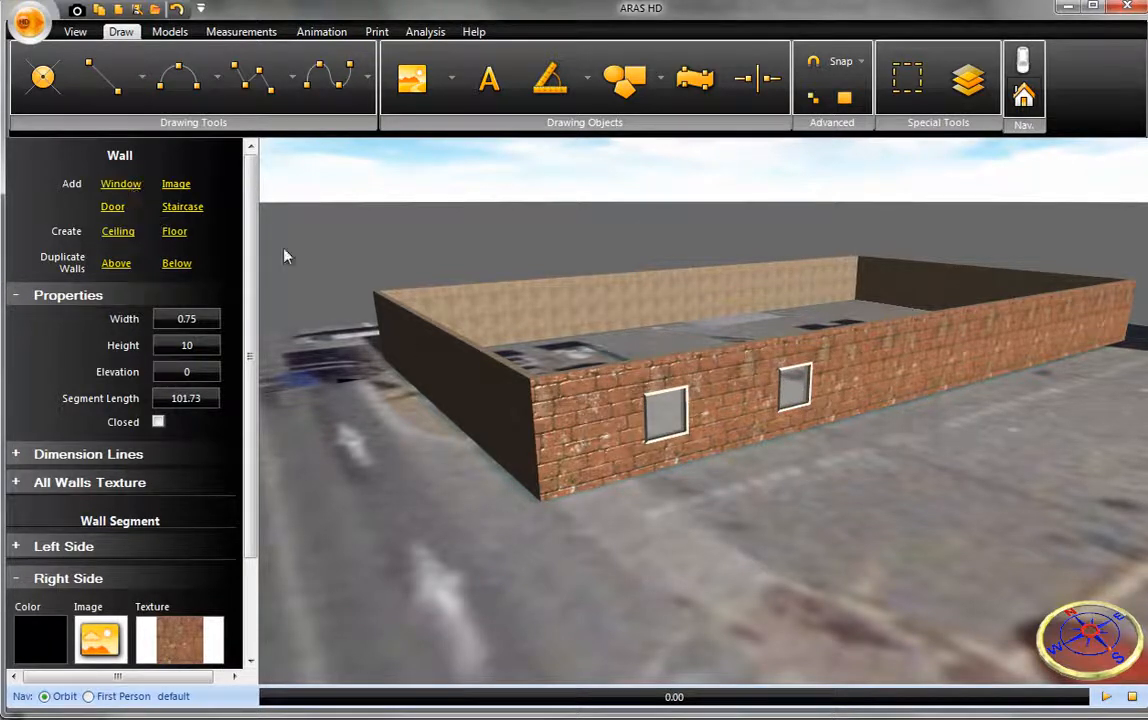
{"action": "left_click", "coordinate": [904, 389]}
- Set the easternmost window's position to 45, elevation to 3, length to 4 and height to 5
{"action": "left_click", "coordinate": [917, 352]}
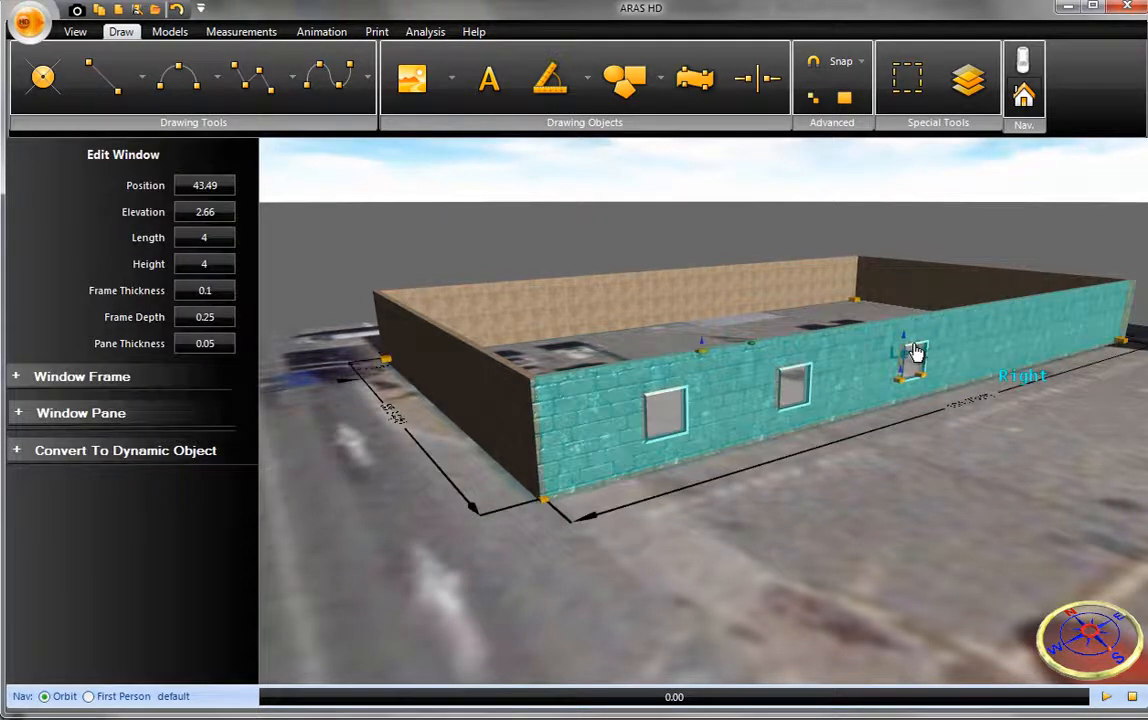
{"action": "left_click", "coordinate": [228, 188]}
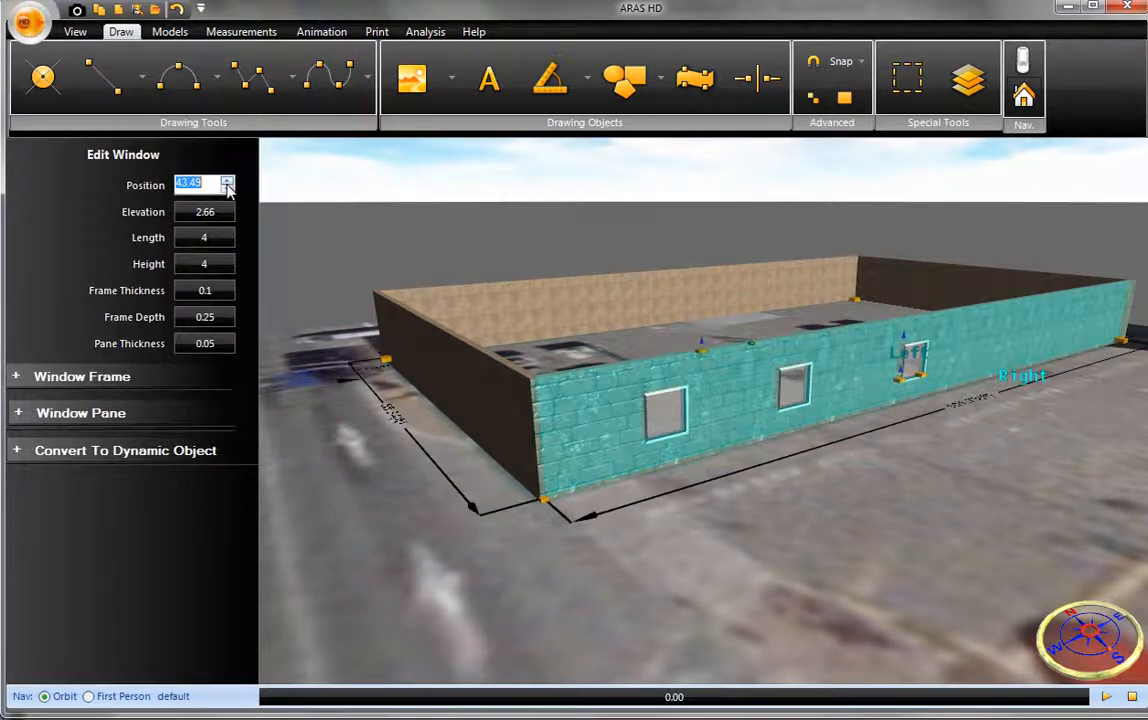
{"action": "type", "text": "43"}
{"action": "left_click", "coordinate": [225, 215]}
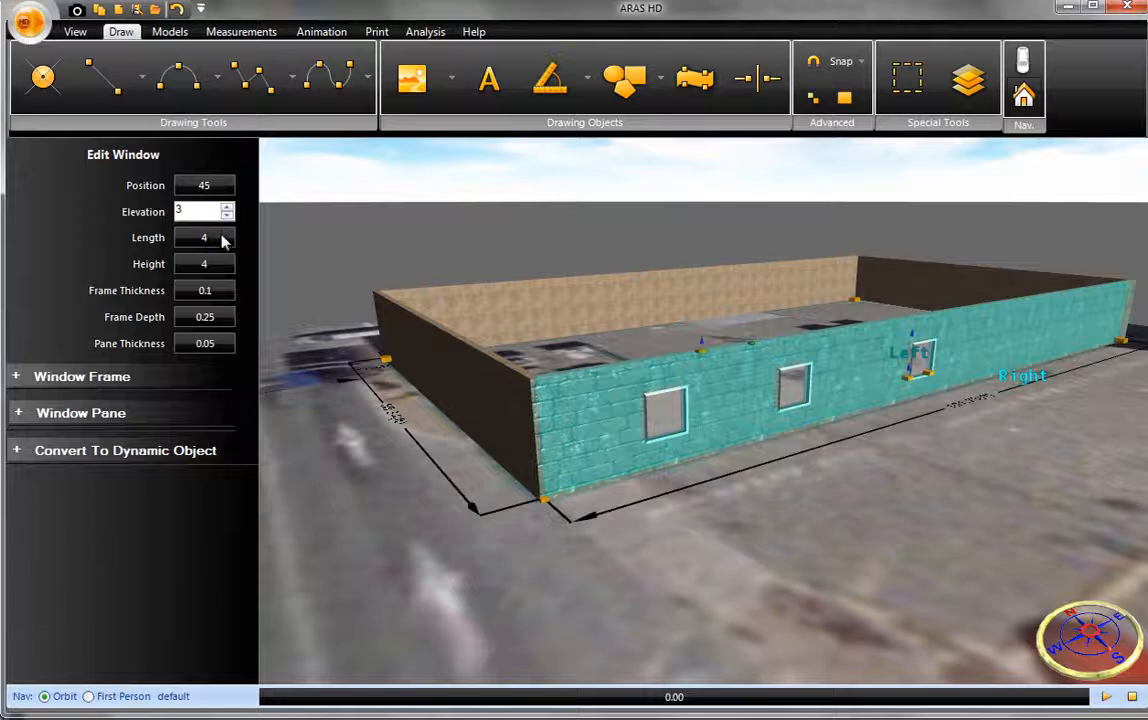
{"action": "left_click", "coordinate": [222, 244]}
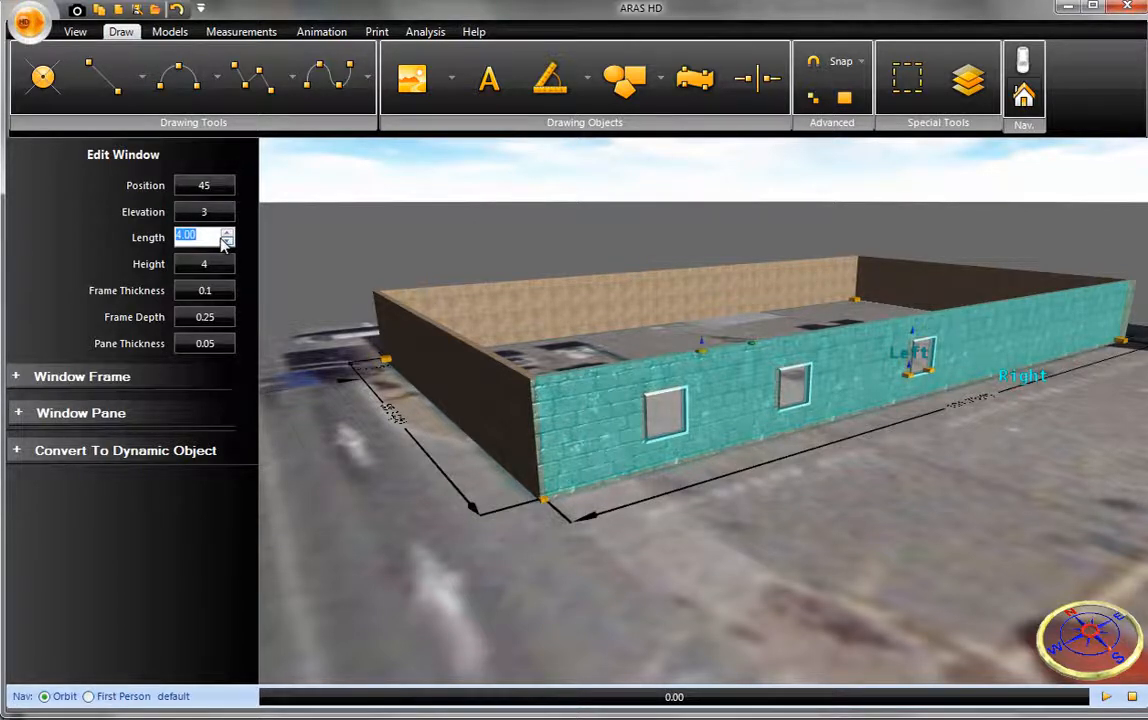
{"action": "type", "text": "4"}
{"action": "left_click", "coordinate": [225, 263]}
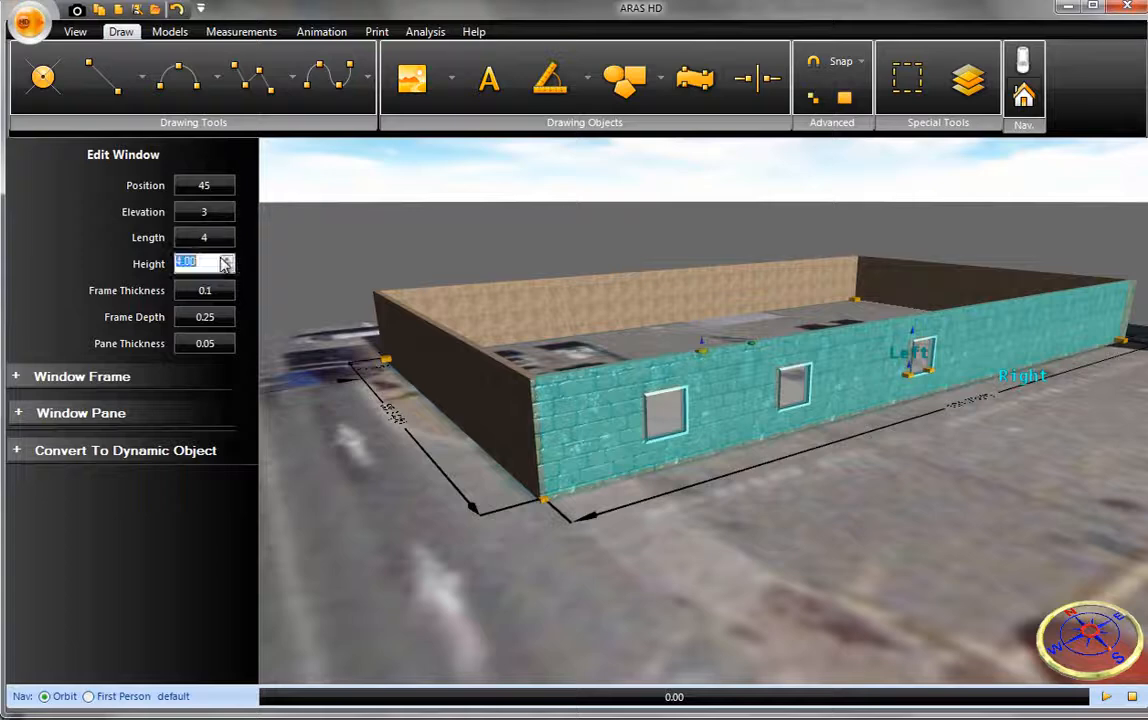
{"action": "type", "text": "5"}
{"action": "key", "text": "Return"}
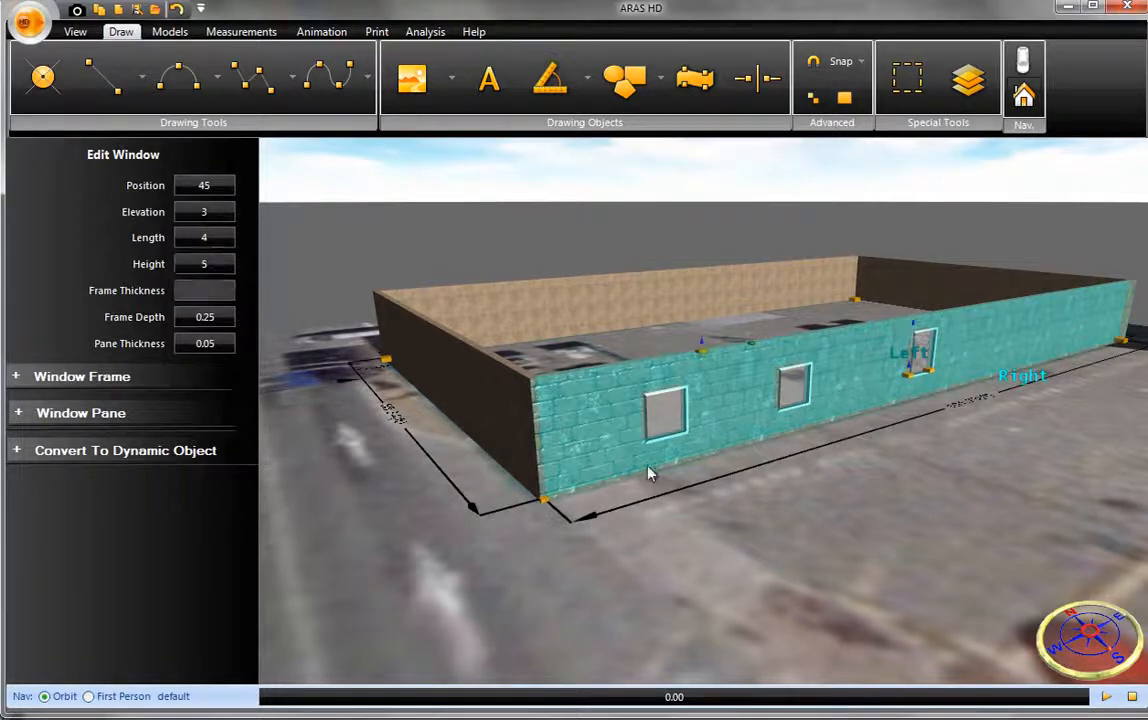
- Add a door at ground level in the south wall, east of the three windows
{"action": "left_click_drag", "start_coordinate": [838, 546], "coordinate": [588, 500]}
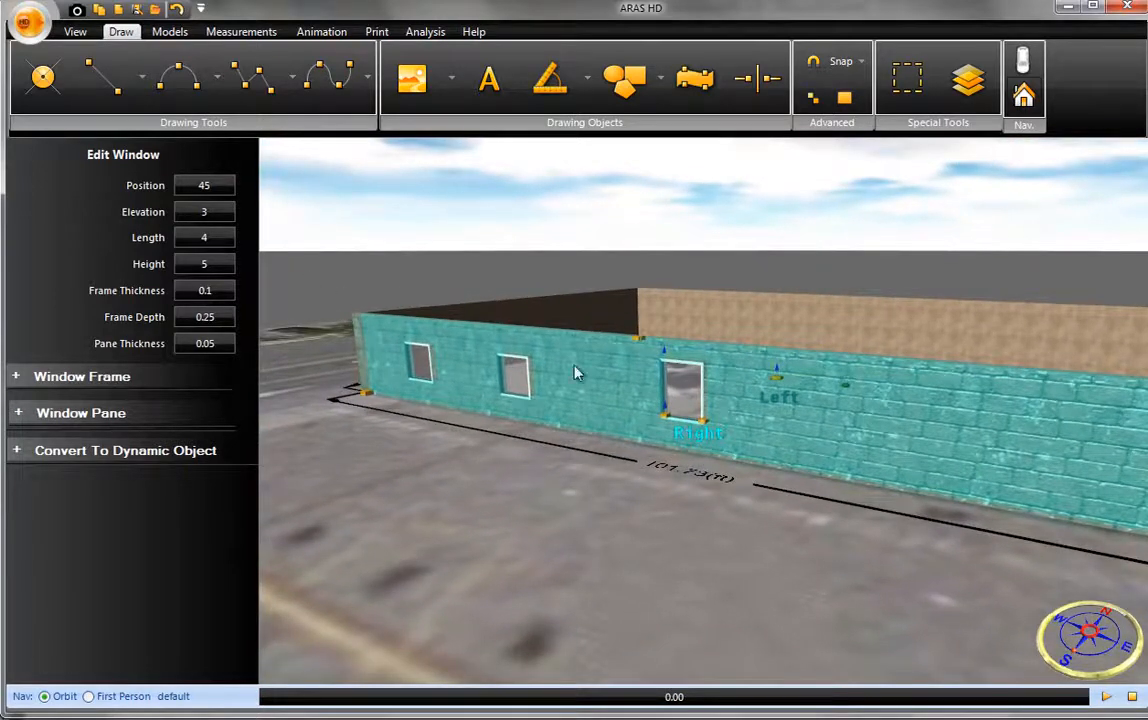
{"action": "left_click", "coordinate": [826, 447]}
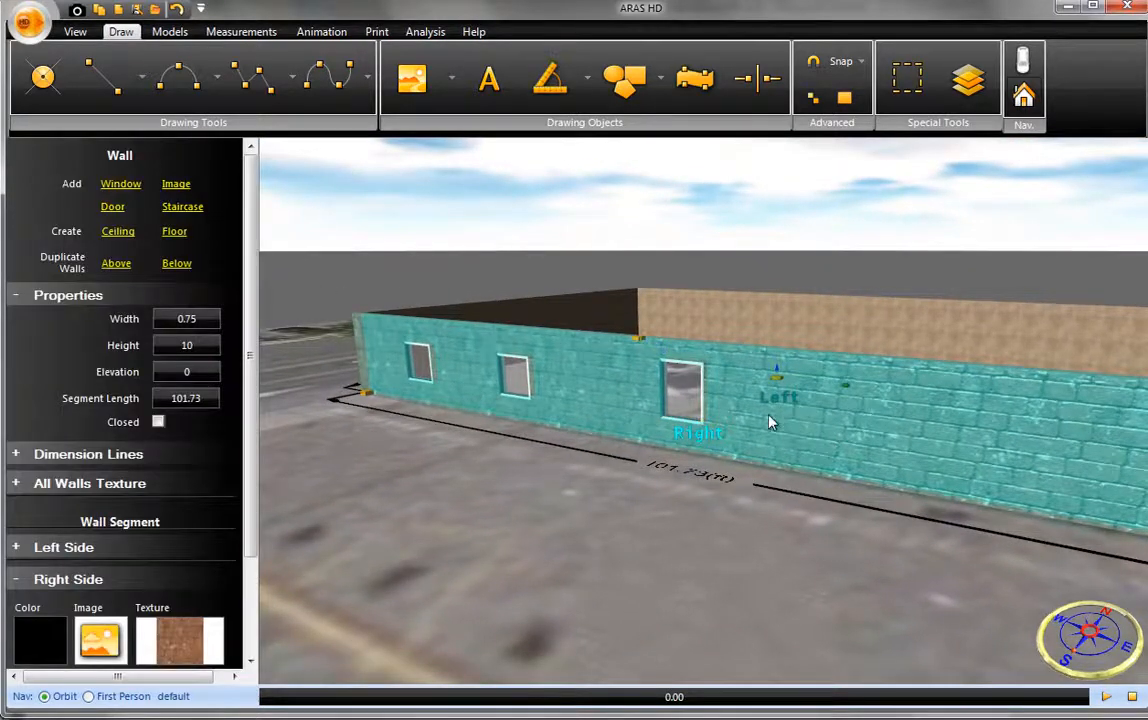
{"action": "left_click", "coordinate": [113, 207]}
{"action": "left_click", "coordinate": [838, 500]}
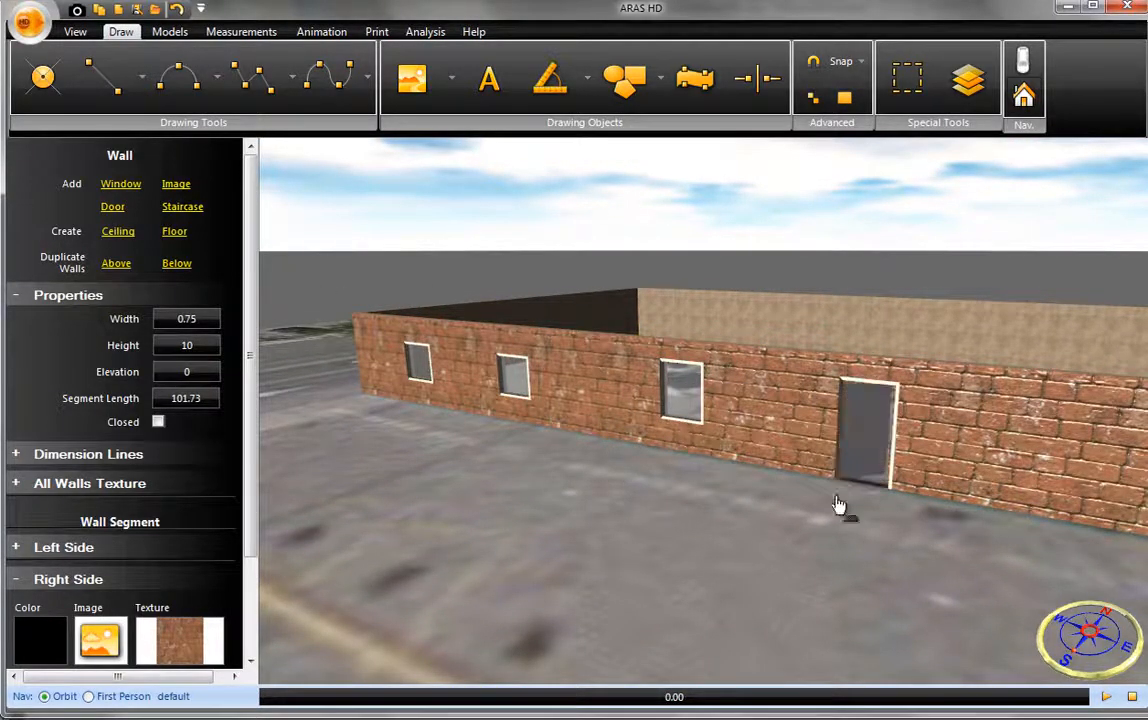
- Swing the south wall's door open outward toward the parking lot
{"action": "scroll", "coordinate": [857, 447], "scroll_direction": "up", "scroll_amount": 3}
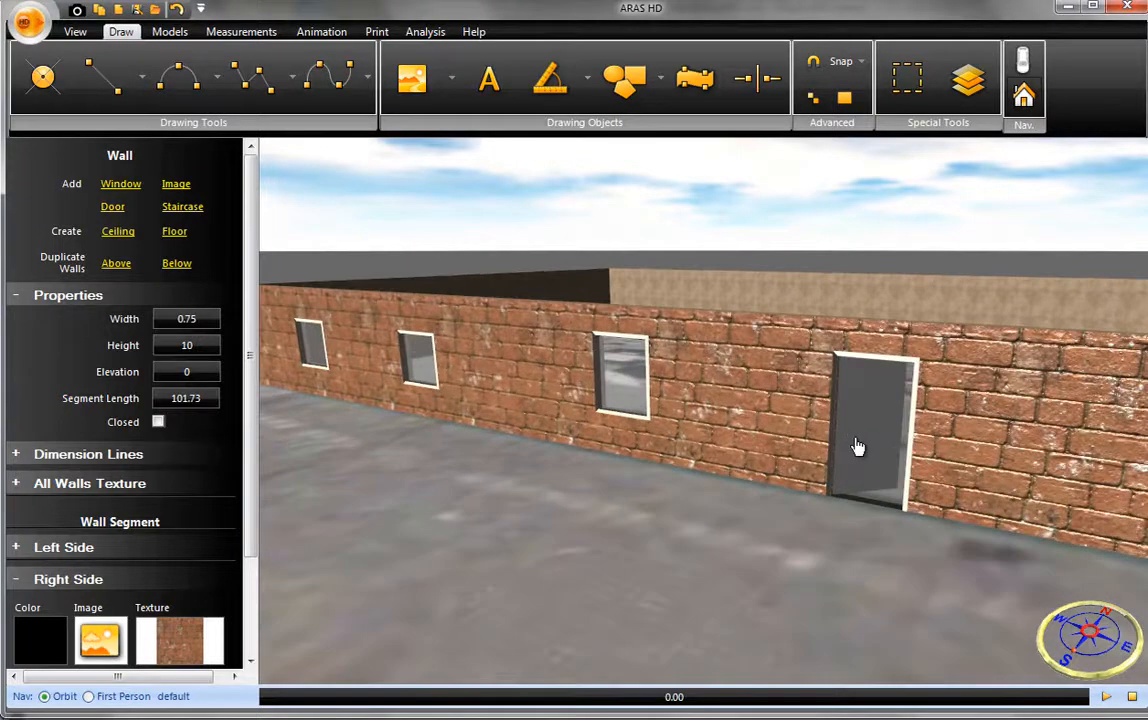
{"action": "left_click", "coordinate": [866, 365]}
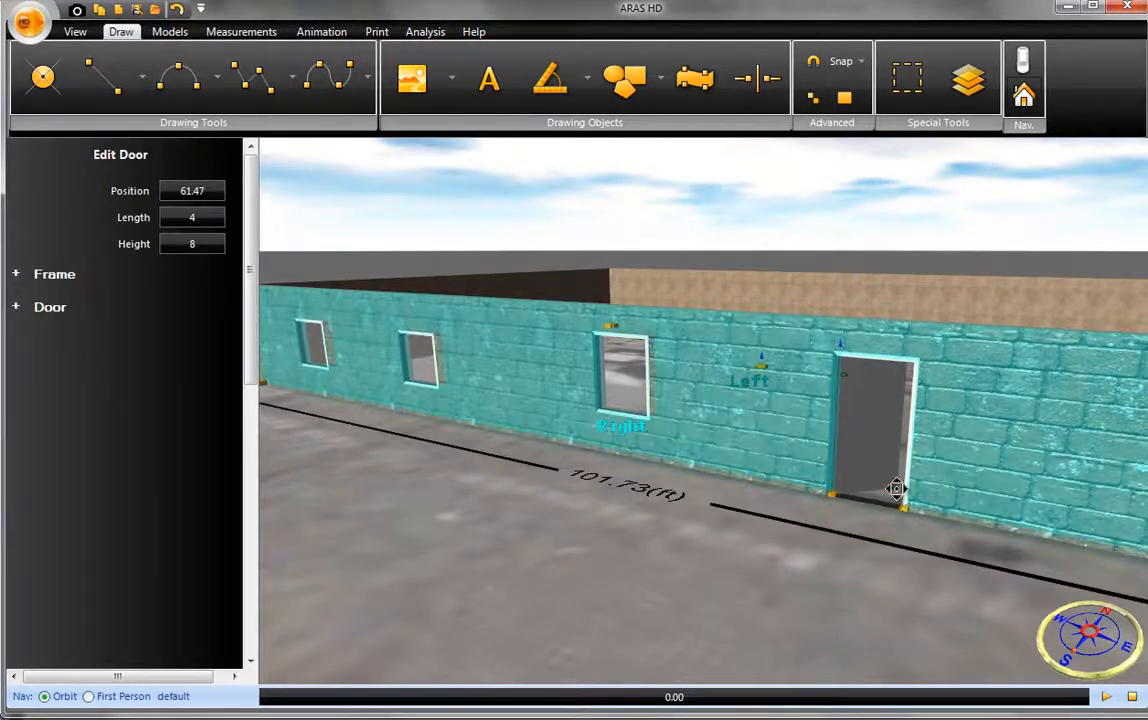
{"action": "left_click_drag", "start_coordinate": [889, 503], "coordinate": [810, 550]}
- Duplicate the ground-floor walls above to form a second storey
{"action": "left_click", "coordinate": [990, 486]}
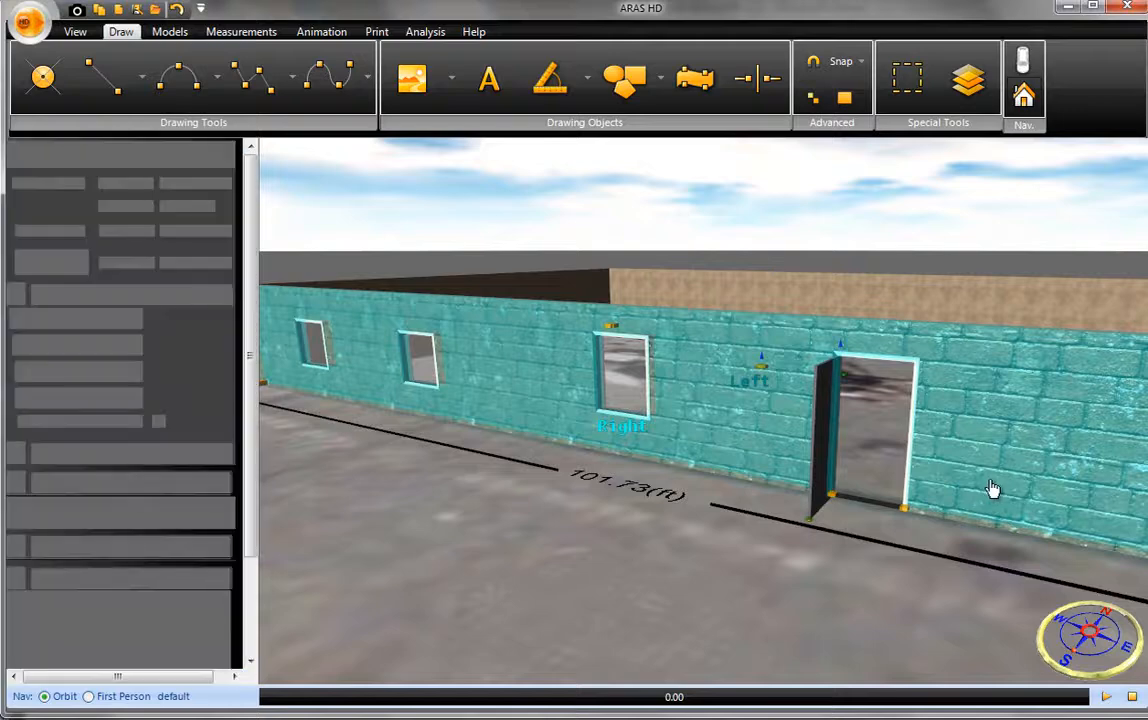
{"action": "left_click_drag", "start_coordinate": [990, 488], "coordinate": [722, 544]}
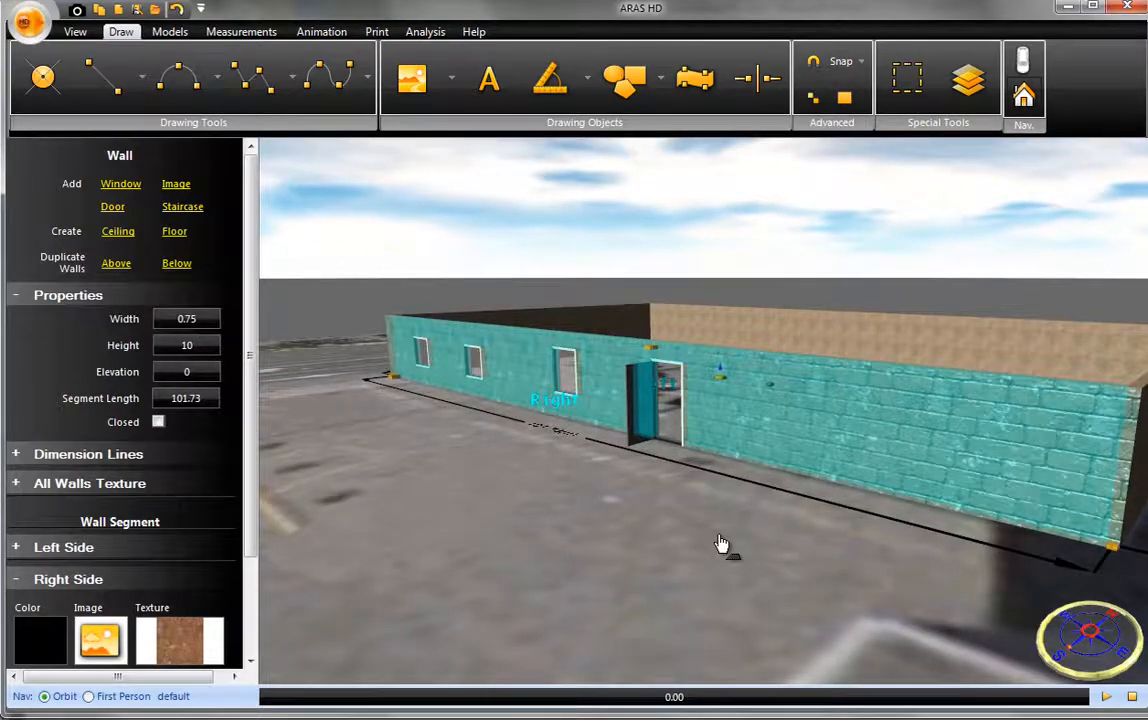
{"action": "left_click", "coordinate": [115, 268]}
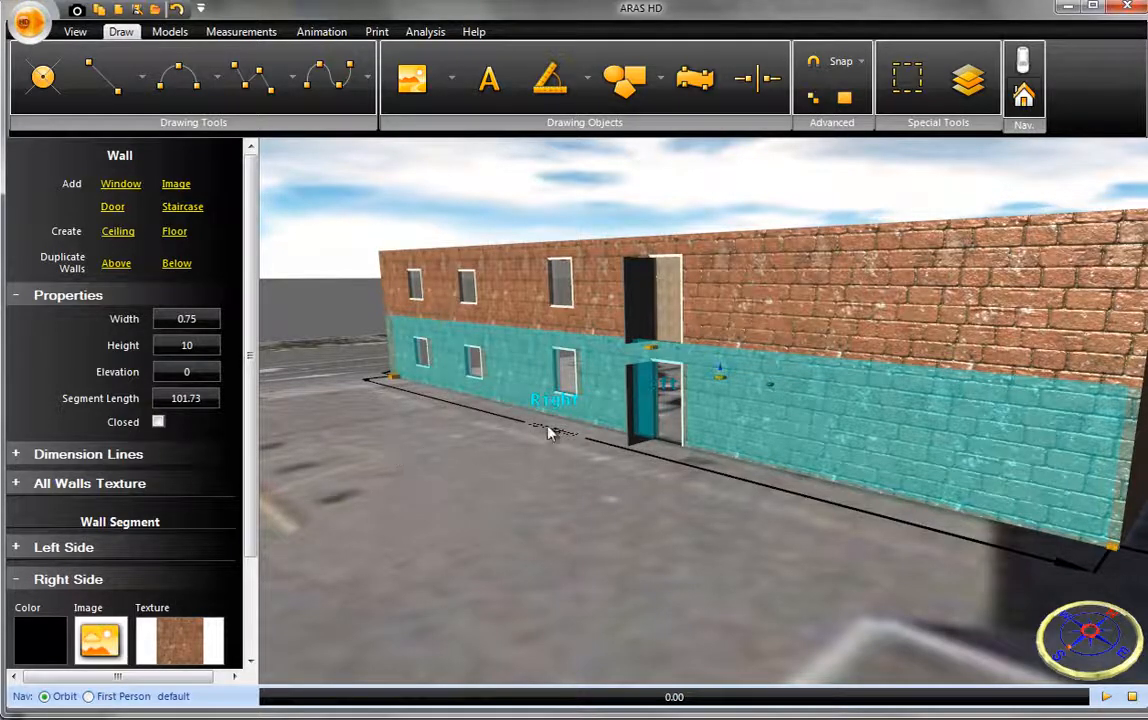
- Delete the door from the second-storey south wall and duplicate that storey's walls above as a third storey
{"action": "left_click", "coordinate": [709, 296]}
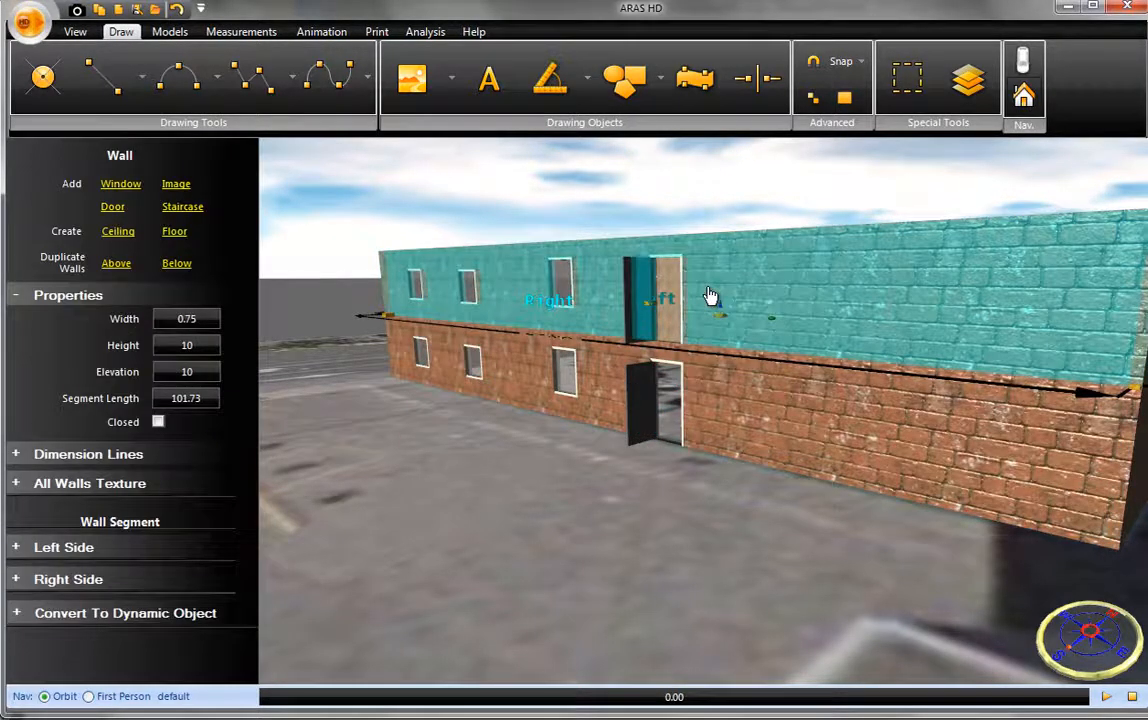
{"action": "left_click", "coordinate": [667, 265]}
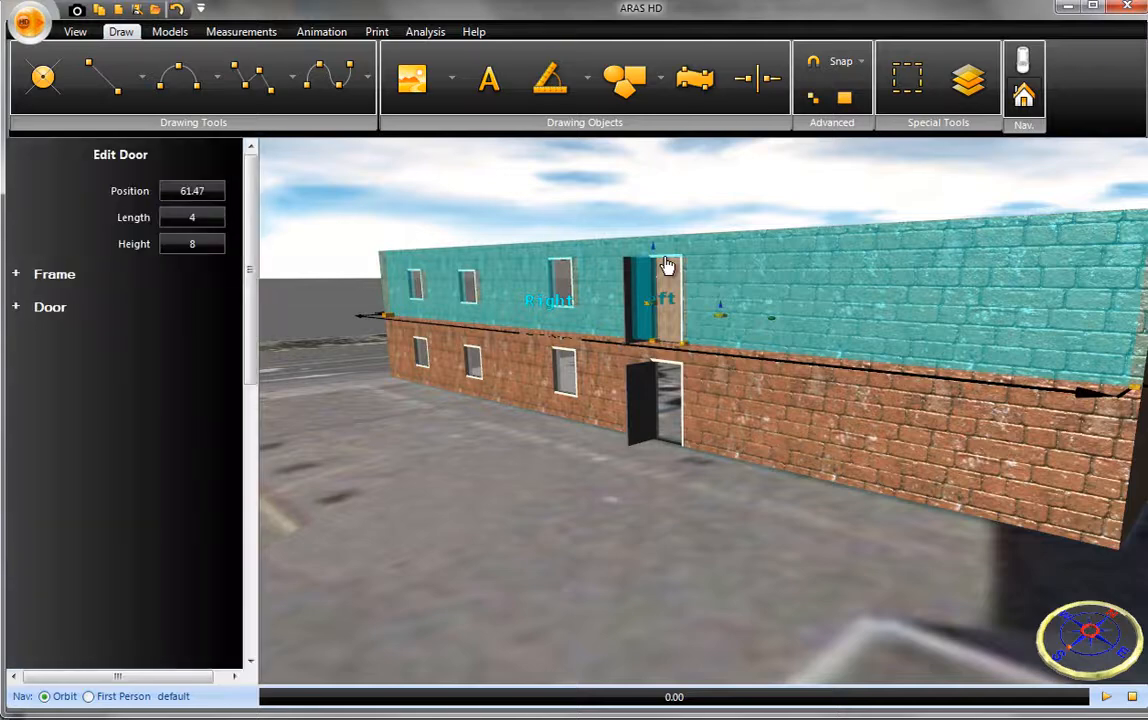
{"action": "key", "text": "Delete"}
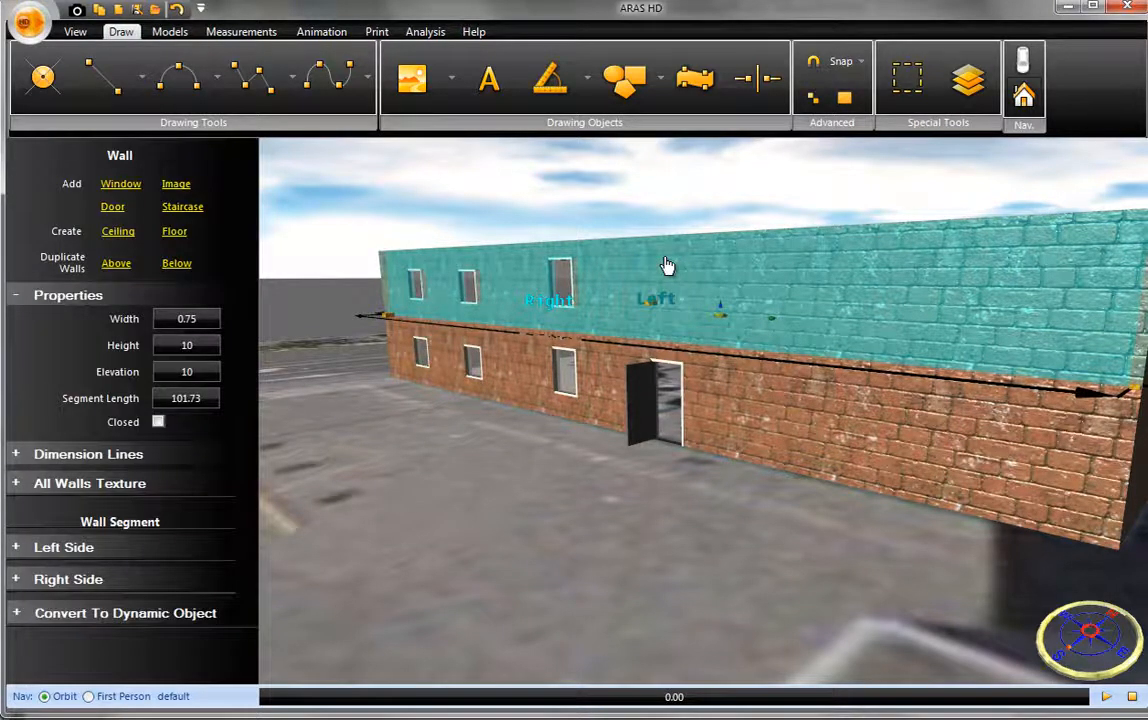
{"action": "left_click", "coordinate": [118, 263]}
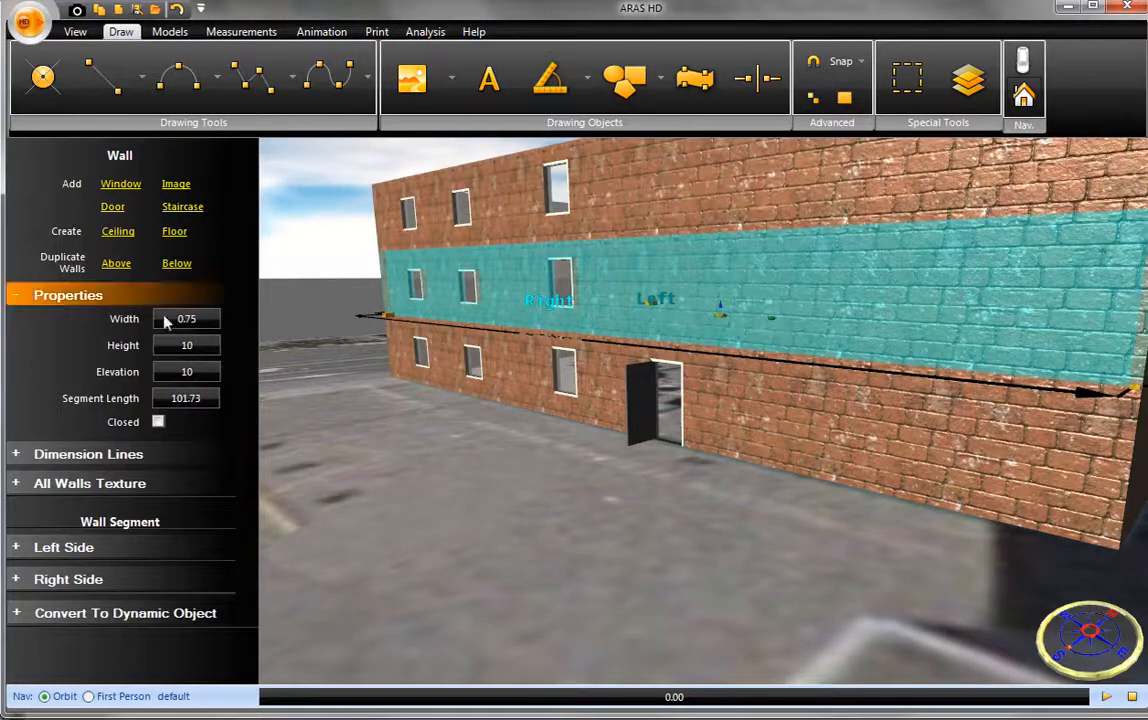
- Create a floor inside the building from its ground-floor south wall
{"action": "left_click", "coordinate": [469, 520]}
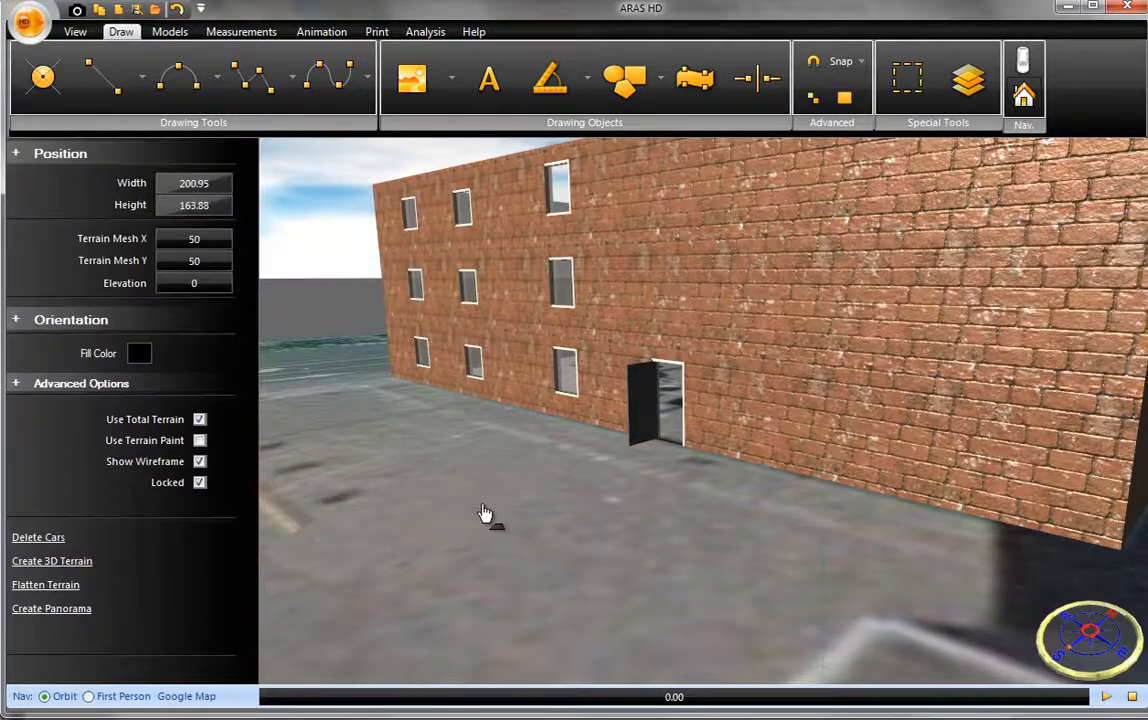
{"action": "scroll", "coordinate": [481, 508], "scroll_direction": "down", "scroll_amount": 2}
{"action": "middle_click_drag", "start_coordinate": [485, 513], "coordinate": [571, 531]}
{"action": "scroll", "coordinate": [573, 527], "scroll_direction": "down", "scroll_amount": 4}
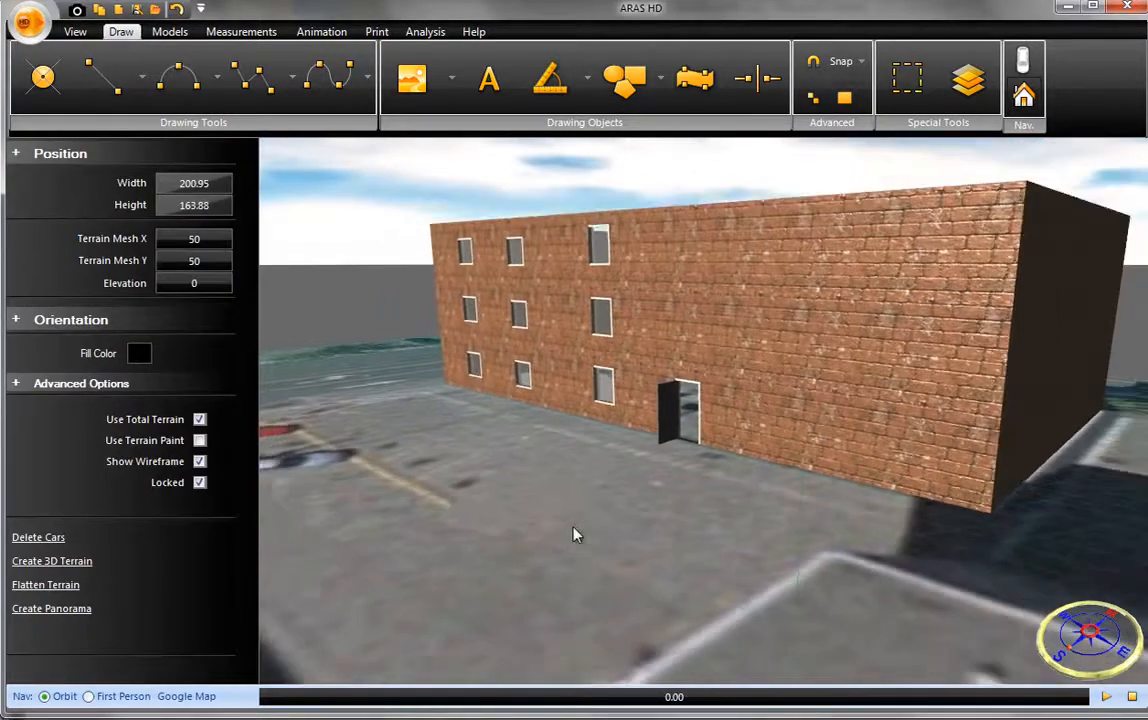
{"action": "left_click_drag", "start_coordinate": [587, 541], "coordinate": [610, 566]}
{"action": "middle_click_drag", "start_coordinate": [610, 566], "coordinate": [740, 507]}
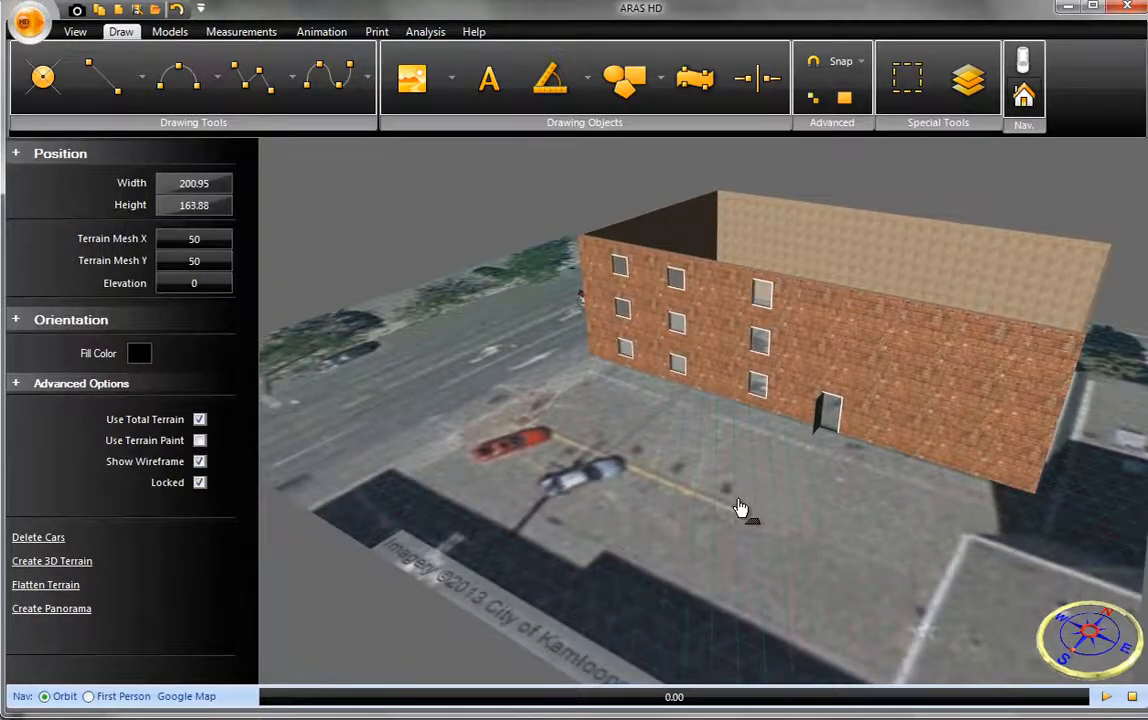
{"action": "left_click_drag", "start_coordinate": [756, 454], "coordinate": [643, 519]}
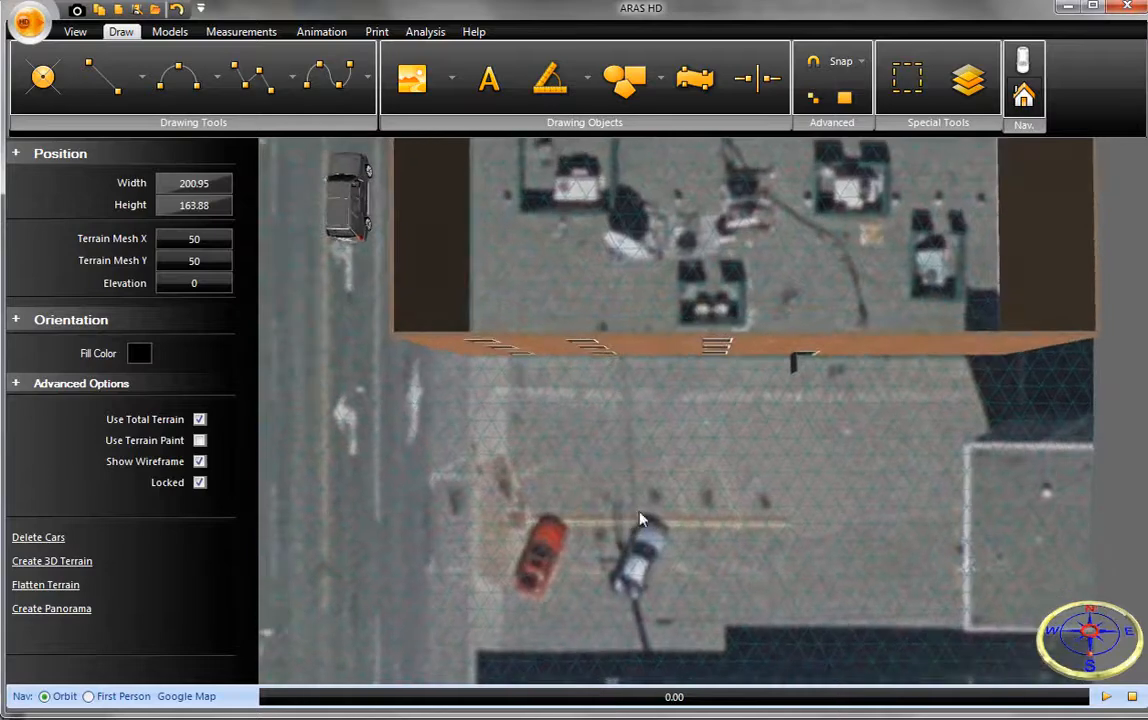
{"action": "middle_click_drag", "start_coordinate": [643, 519], "coordinate": [762, 472]}
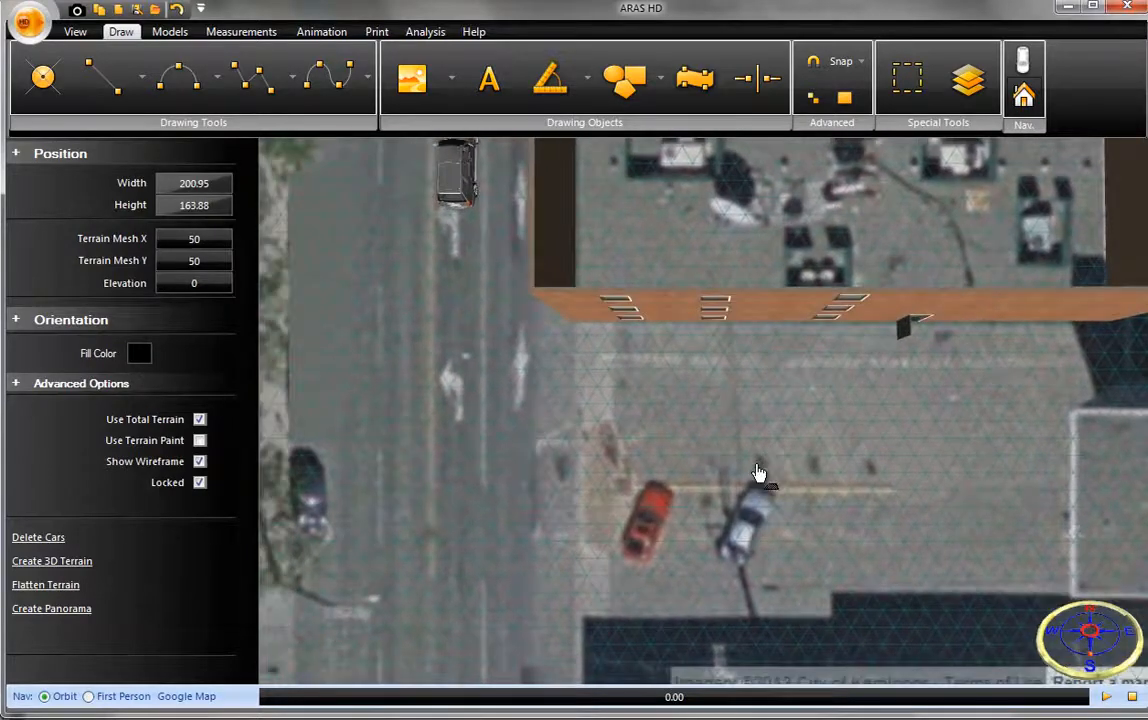
{"action": "left_click", "coordinate": [686, 331]}
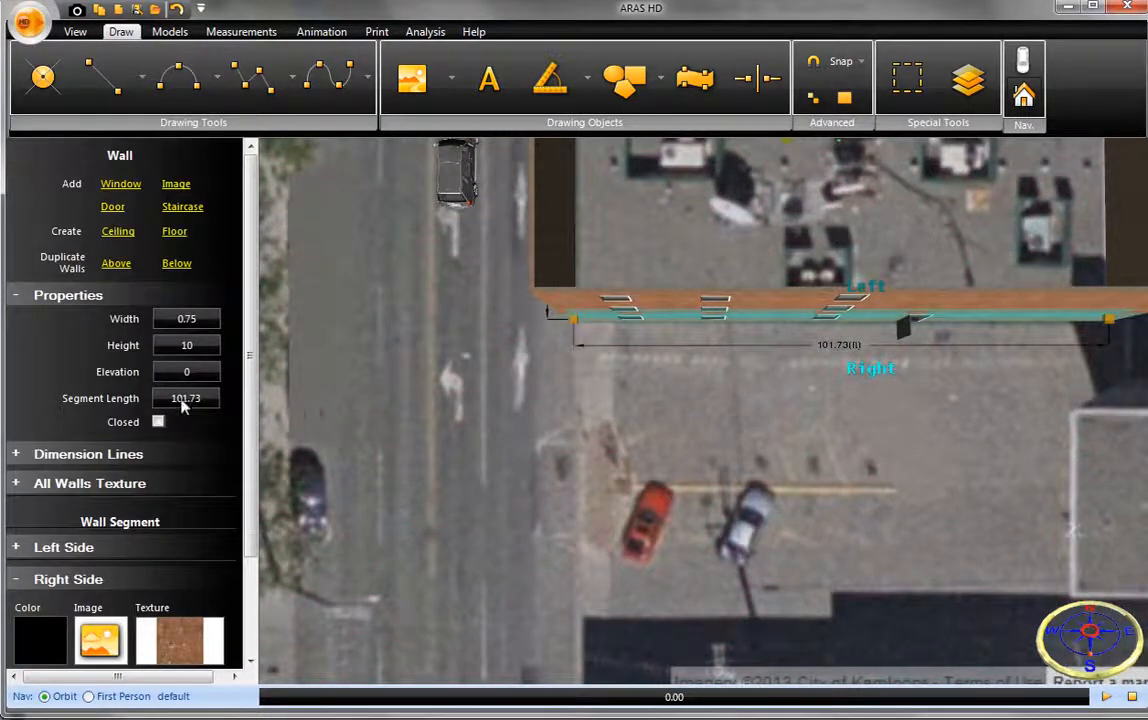
{"action": "left_click", "coordinate": [174, 234]}
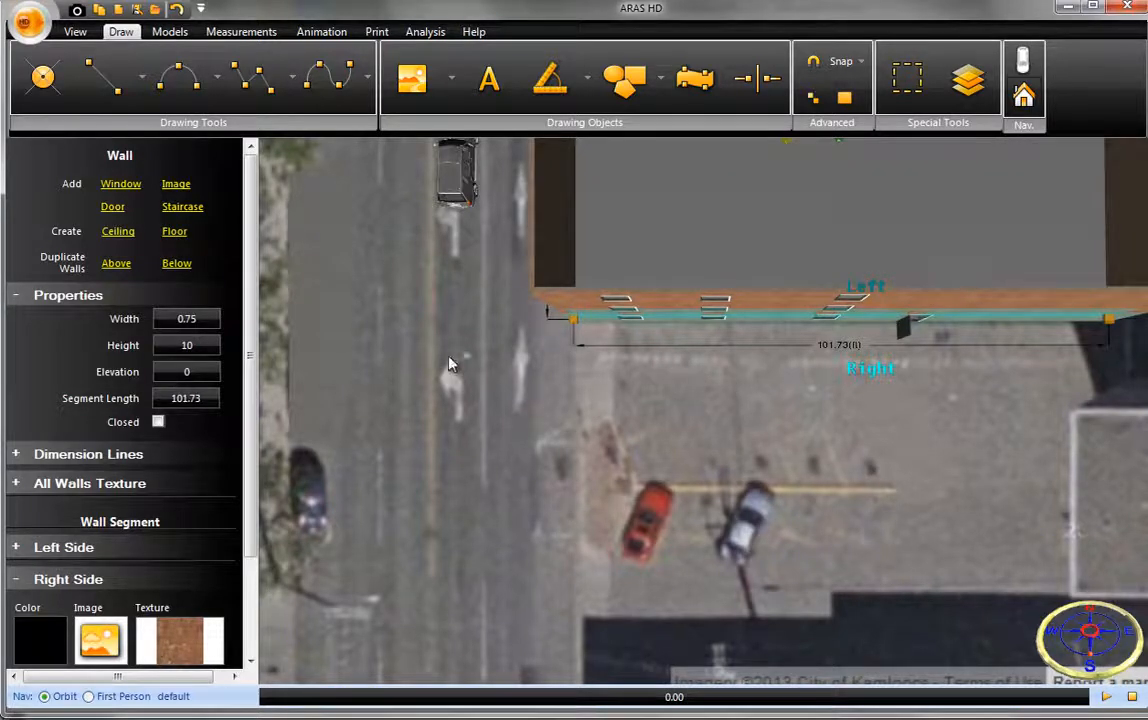
- Create a ceiling over the building from the third-storey south wall
{"action": "left_click", "coordinate": [556, 299]}
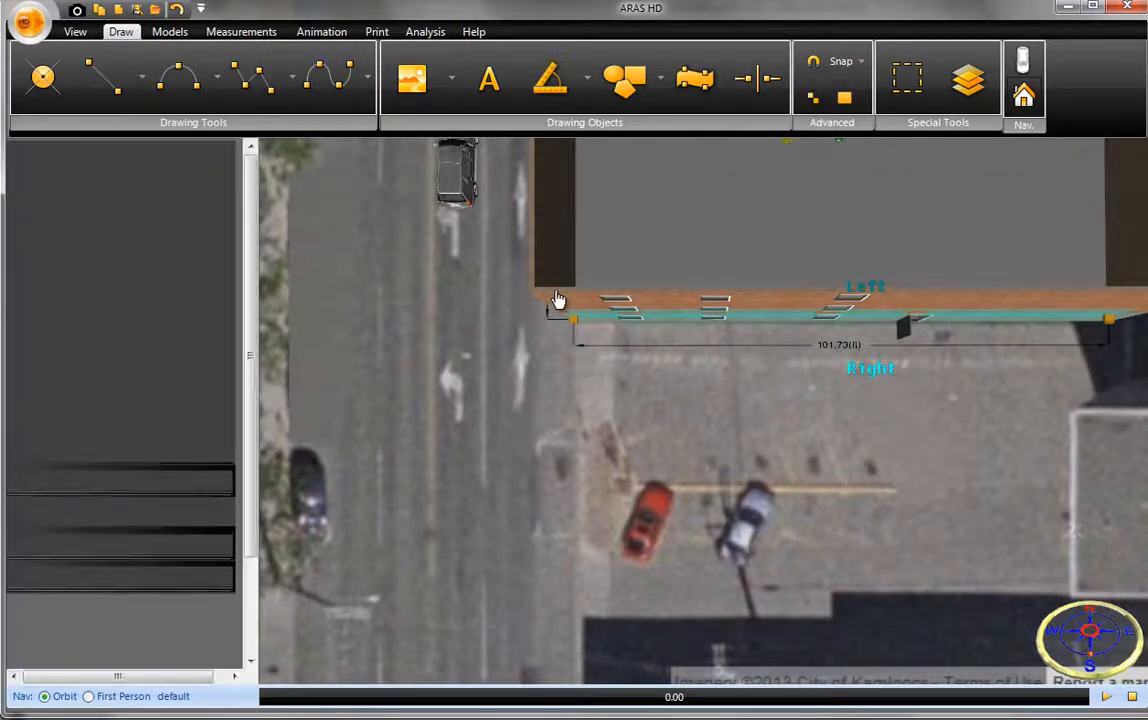
{"action": "middle_click_drag", "start_coordinate": [556, 297], "coordinate": [573, 228]}
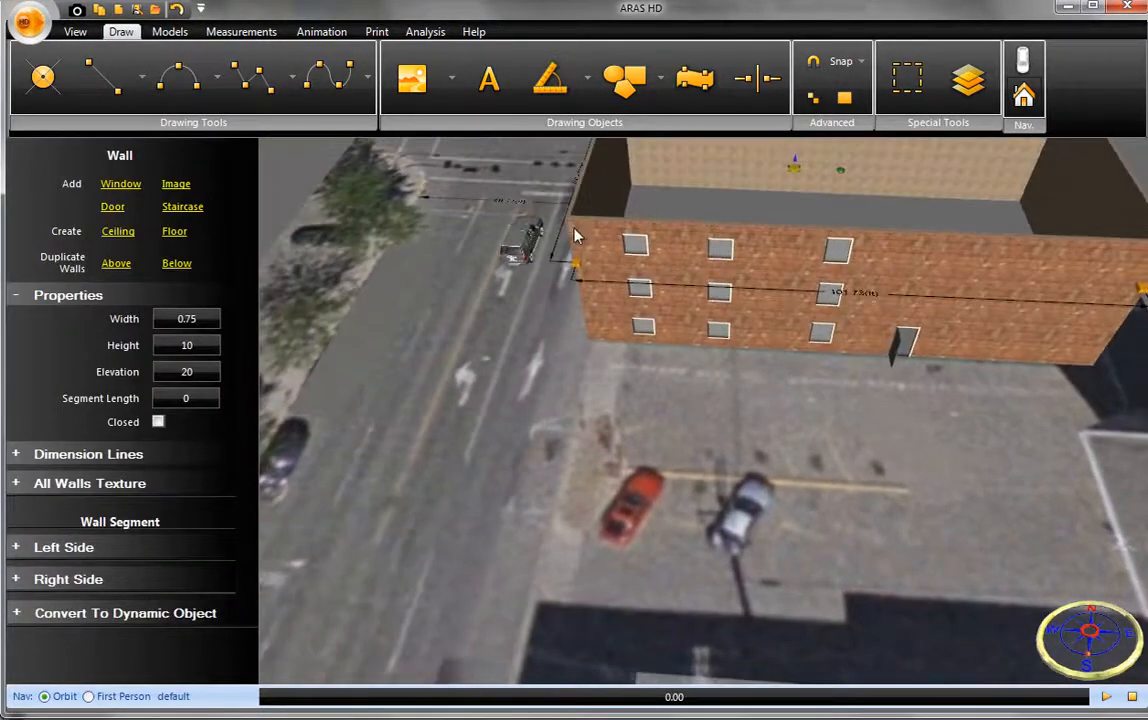
{"action": "left_click", "coordinate": [580, 236]}
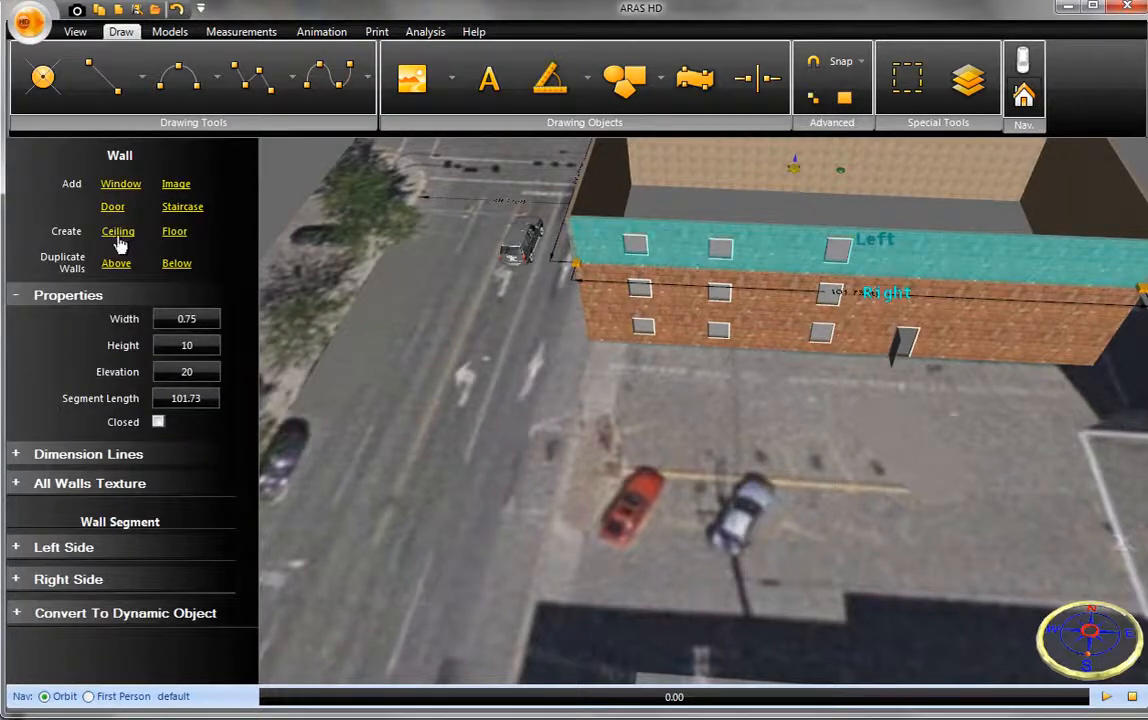
{"action": "left_click", "coordinate": [118, 235]}
{"action": "left_click", "coordinate": [694, 441]}
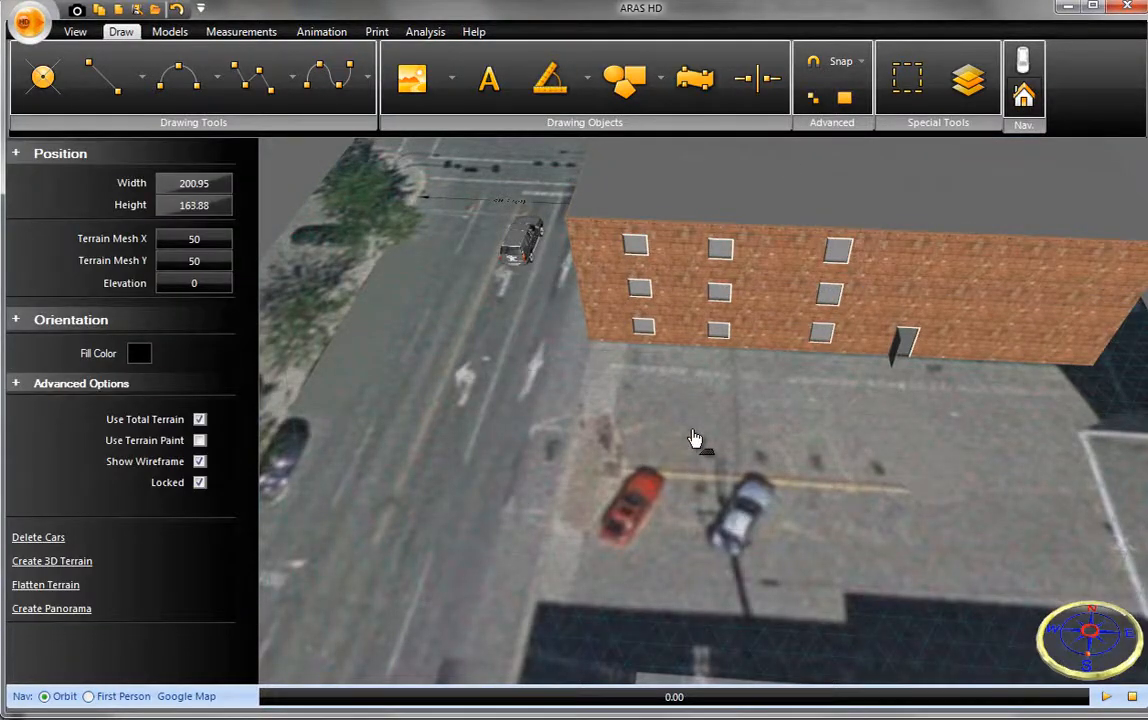
- Create a new measurement log for entering north and east coordinates manually
{"action": "middle_click_drag", "start_coordinate": [694, 441], "coordinate": [644, 350]}
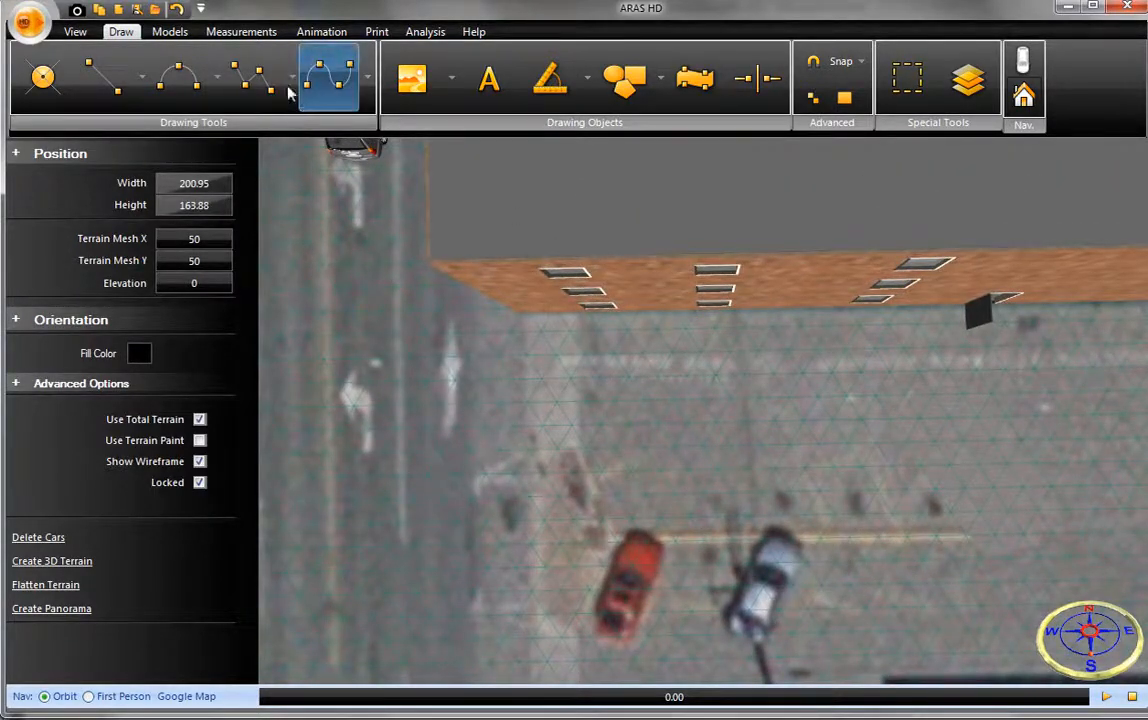
{"action": "left_click", "coordinate": [216, 31]}
{"action": "left_click", "coordinate": [284, 80]}
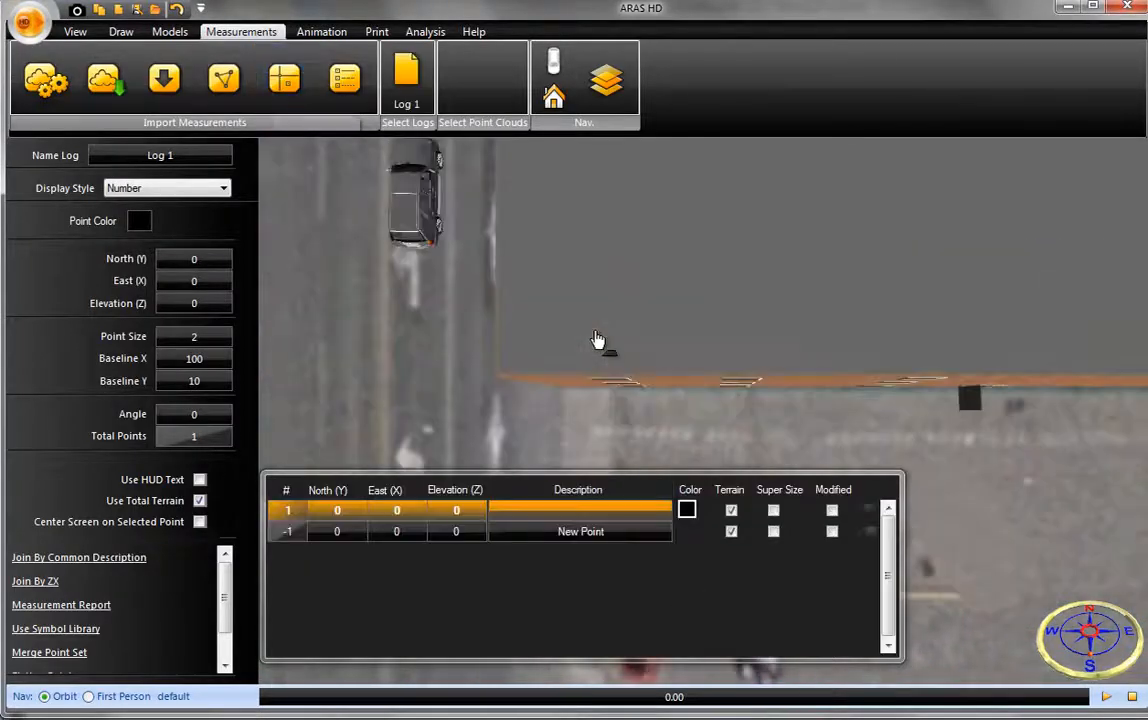
- Move the log's origin to the west end of the yellow parking line beside the red car, about North -42, East -11
{"action": "scroll", "coordinate": [601, 335], "scroll_direction": "down", "scroll_amount": 3}
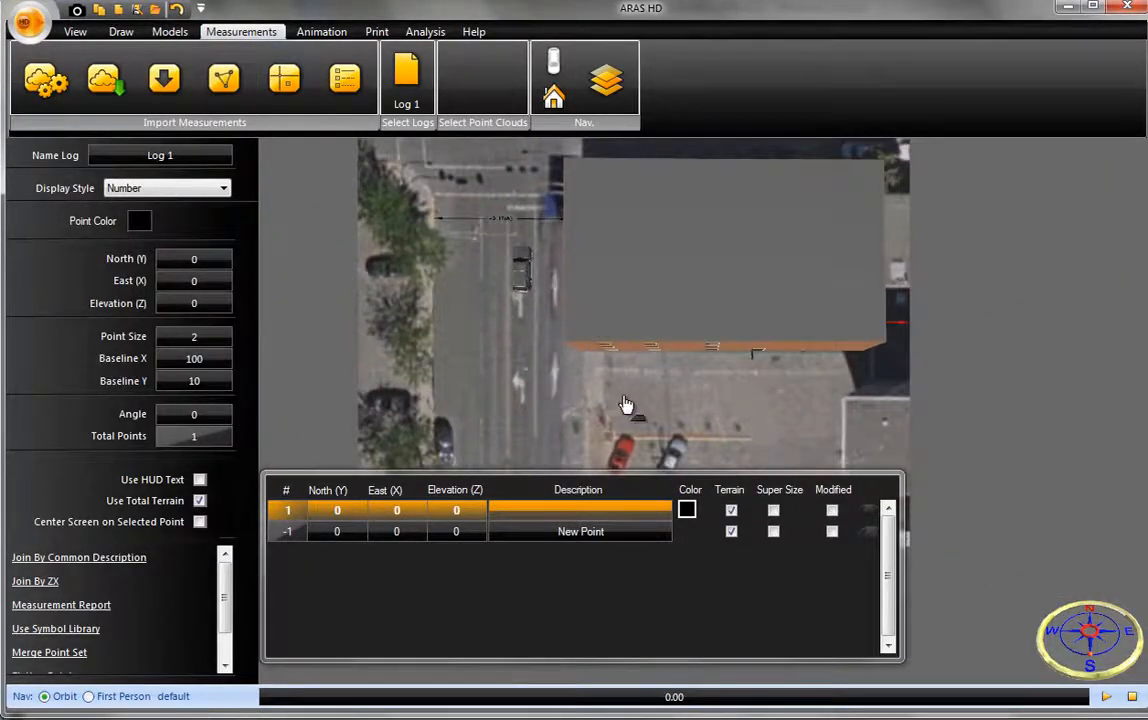
{"action": "left_click_drag", "start_coordinate": [625, 405], "coordinate": [590, 490]}
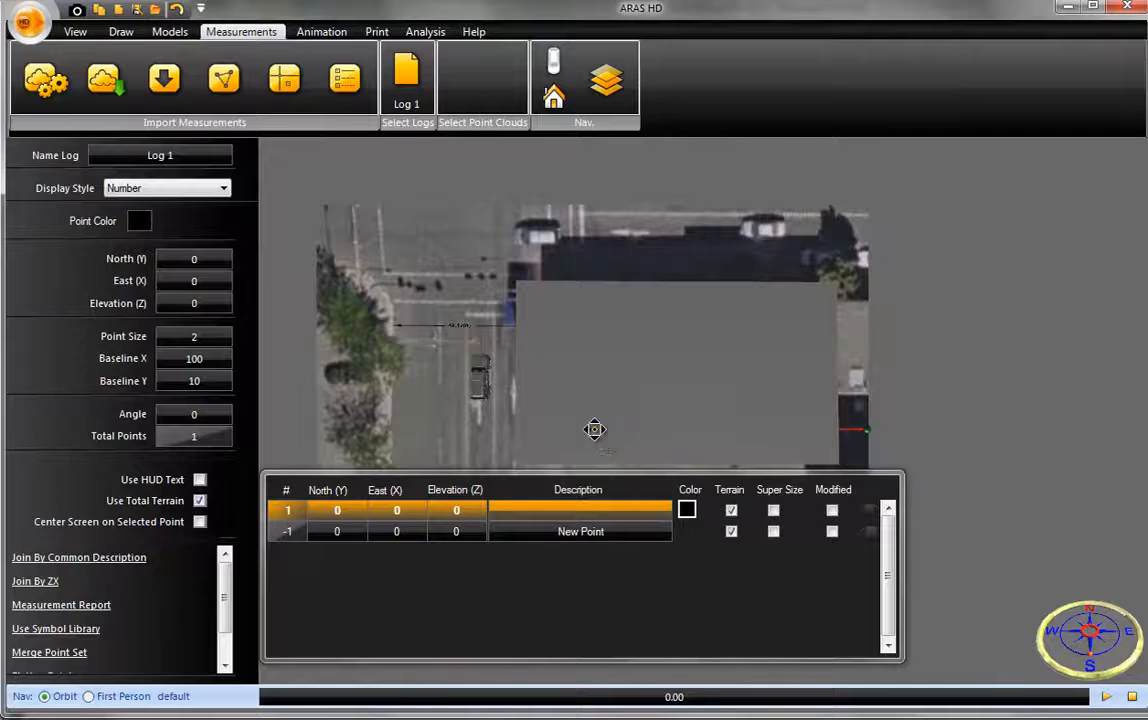
{"action": "left_click_drag", "start_coordinate": [594, 429], "coordinate": [577, 527]}
{"action": "left_click_drag", "start_coordinate": [492, 424], "coordinate": [499, 214]}
{"action": "scroll", "coordinate": [560, 310], "scroll_direction": "up", "scroll_amount": 4}
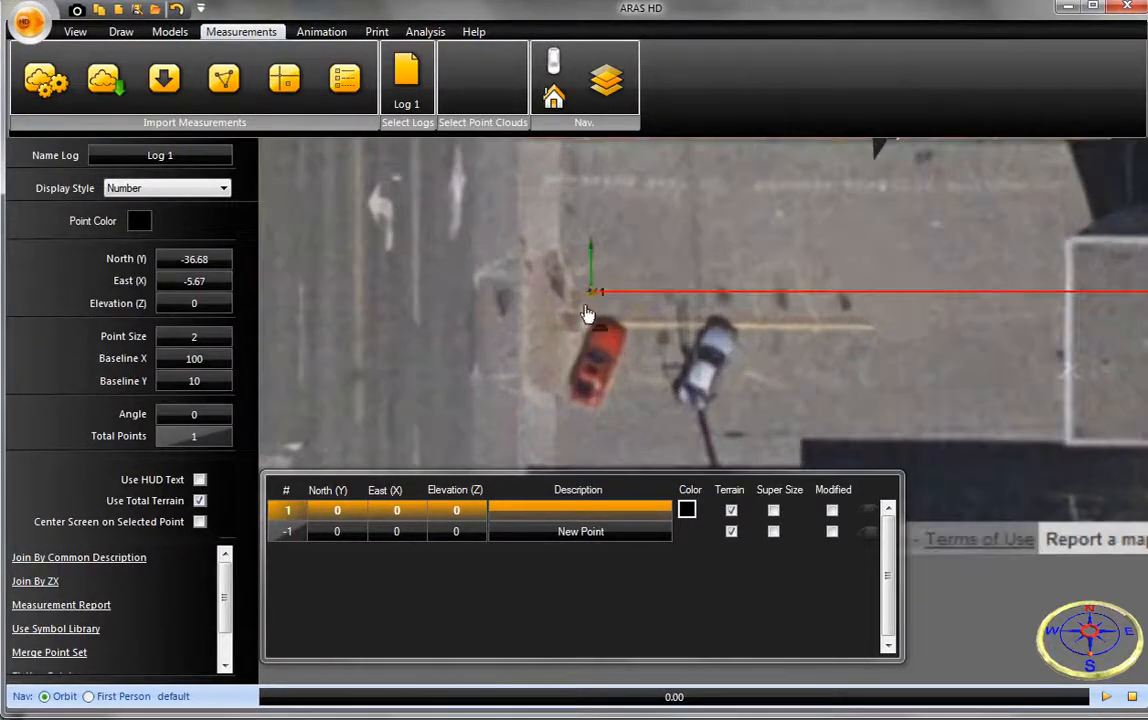
{"action": "left_click_drag", "start_coordinate": [594, 293], "coordinate": [566, 326]}
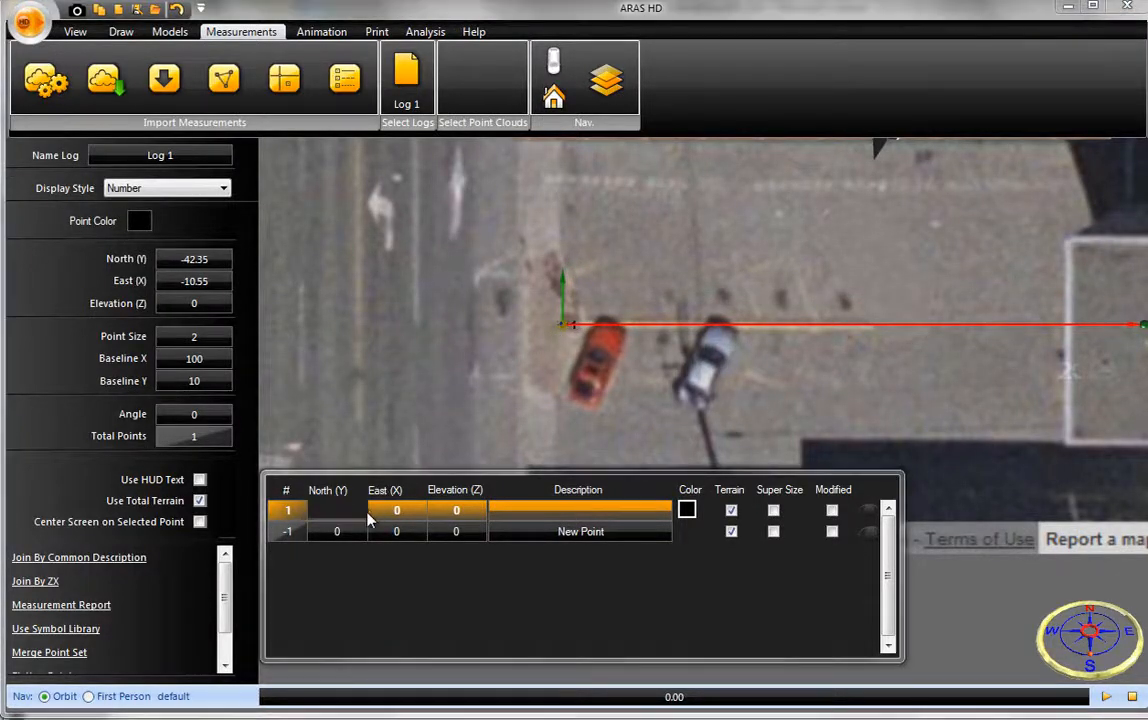
- Add a second measurement point at North 12, East 22
{"action": "left_click", "coordinate": [353, 531]}
{"action": "type", "text": "12"}
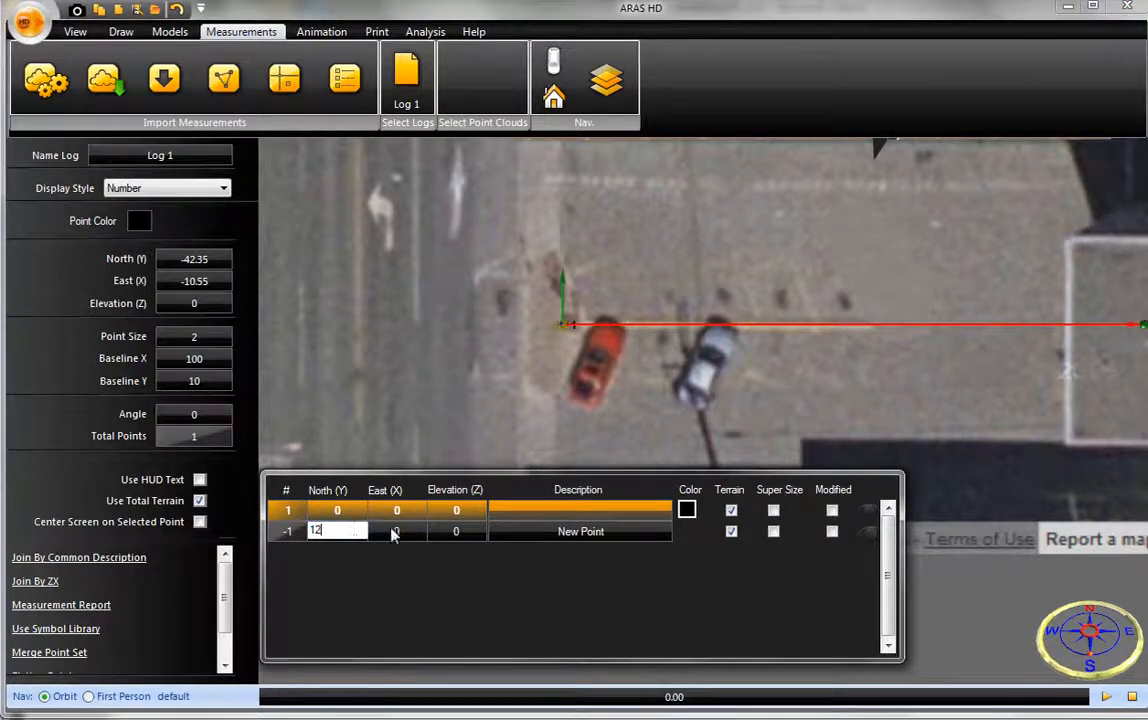
{"action": "left_click", "coordinate": [393, 531]}
{"action": "type", "text": "205"}
{"action": "key", "text": "Return"}
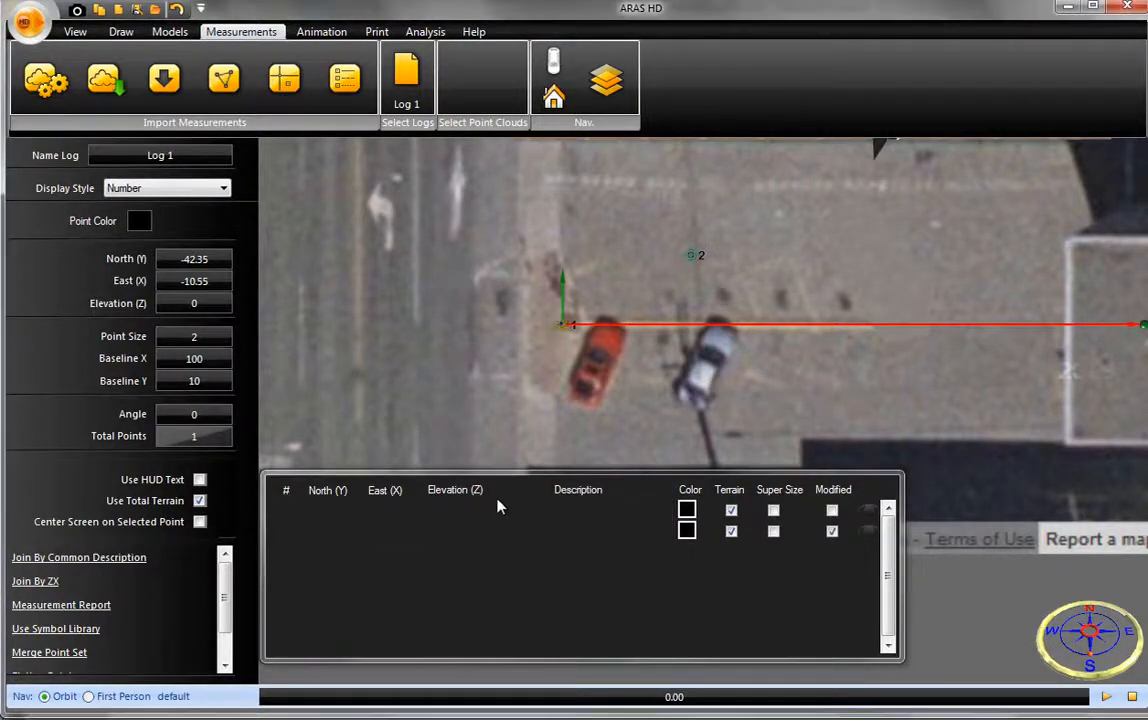
- Set the measurement log's point color to yellow
{"action": "left_click", "coordinate": [139, 221]}
{"action": "left_click", "coordinate": [818, 285]}
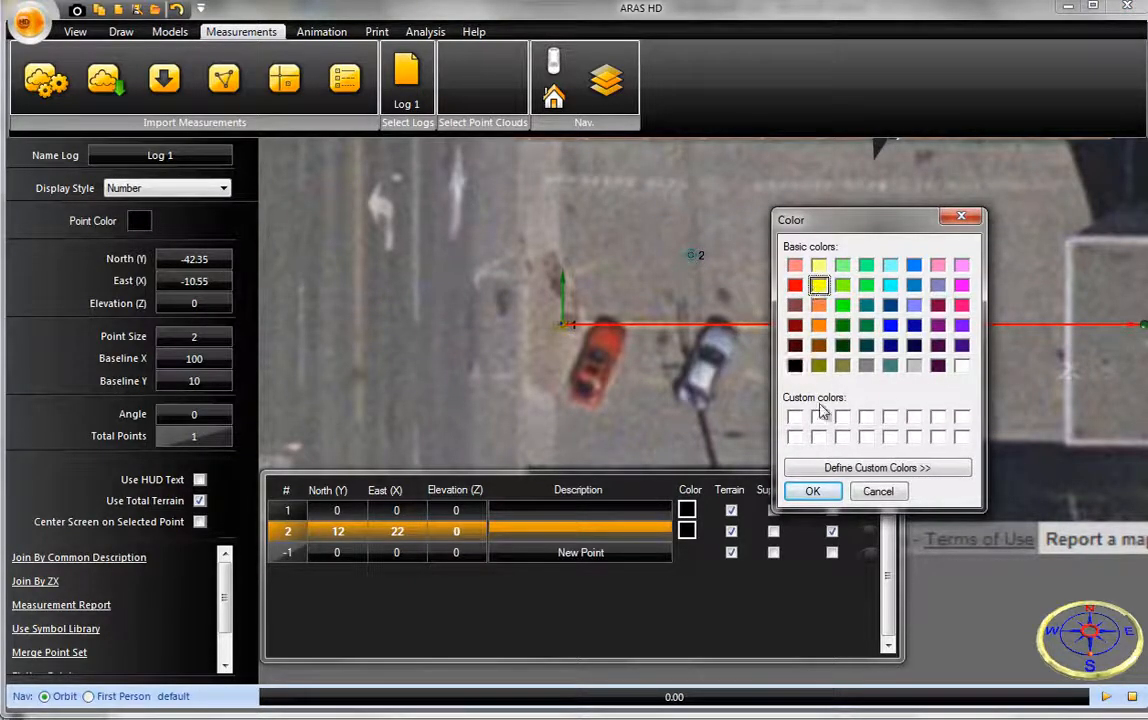
{"action": "left_click", "coordinate": [812, 491]}
- Describe the second point as "9 mm casing" and set the log's display style to Description
{"action": "left_click", "coordinate": [549, 532]}
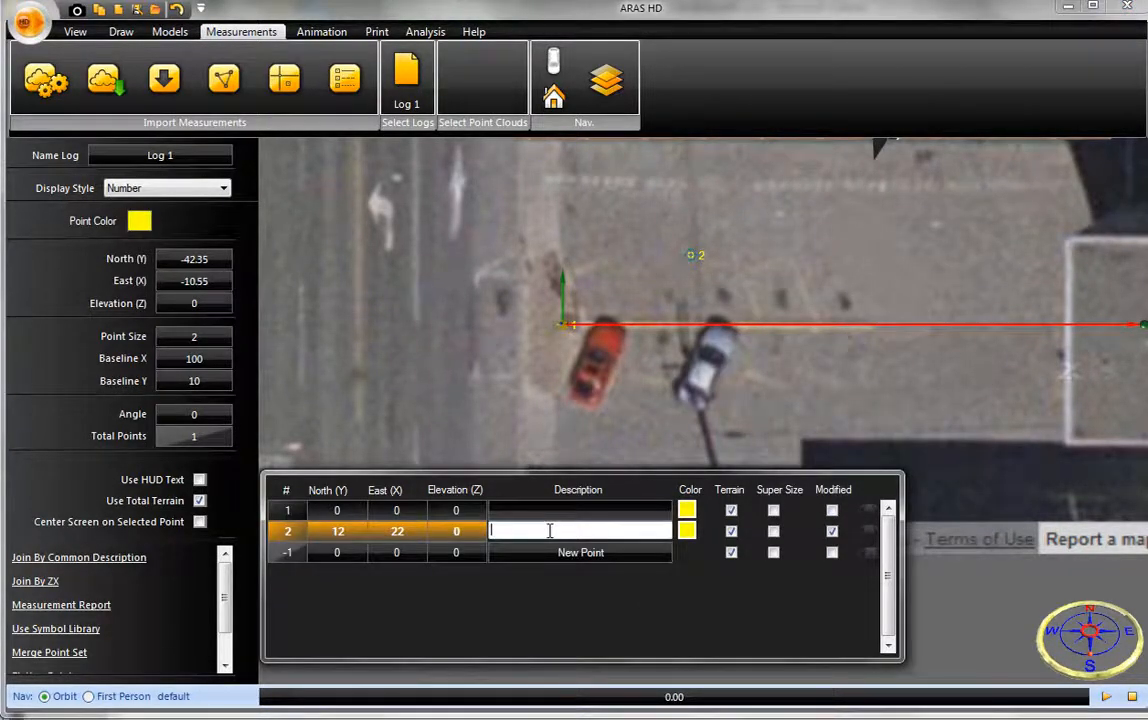
{"action": "type", "text": "9 mm casing"}
{"action": "key", "text": "Return"}
{"action": "left_click", "coordinate": [192, 189]}
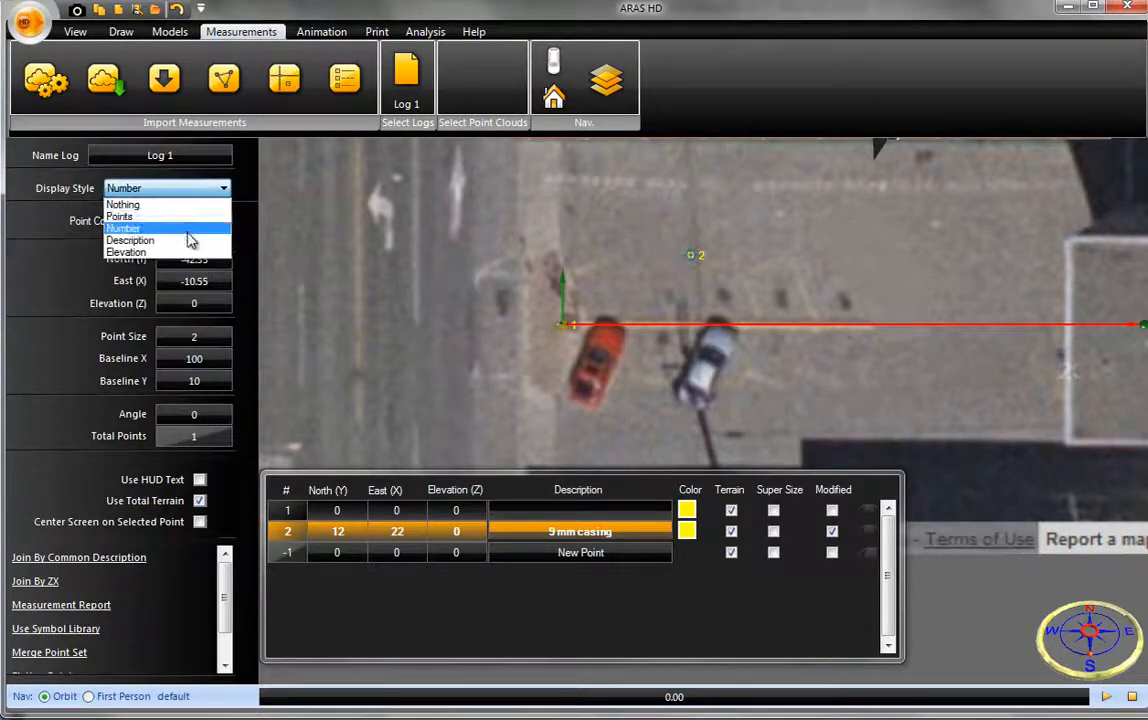
{"action": "left_click", "coordinate": [190, 240]}
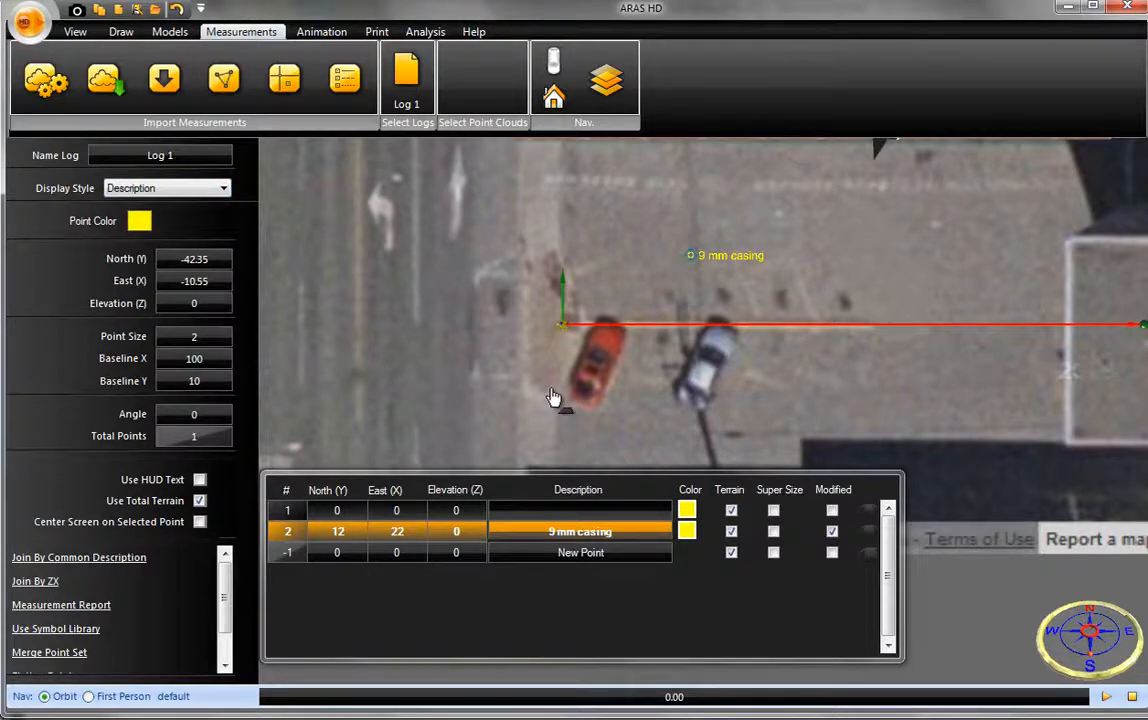
- Add a third measurement point at North 5, East 12.56 with the description "weapon"
{"action": "left_click", "coordinate": [354, 552]}
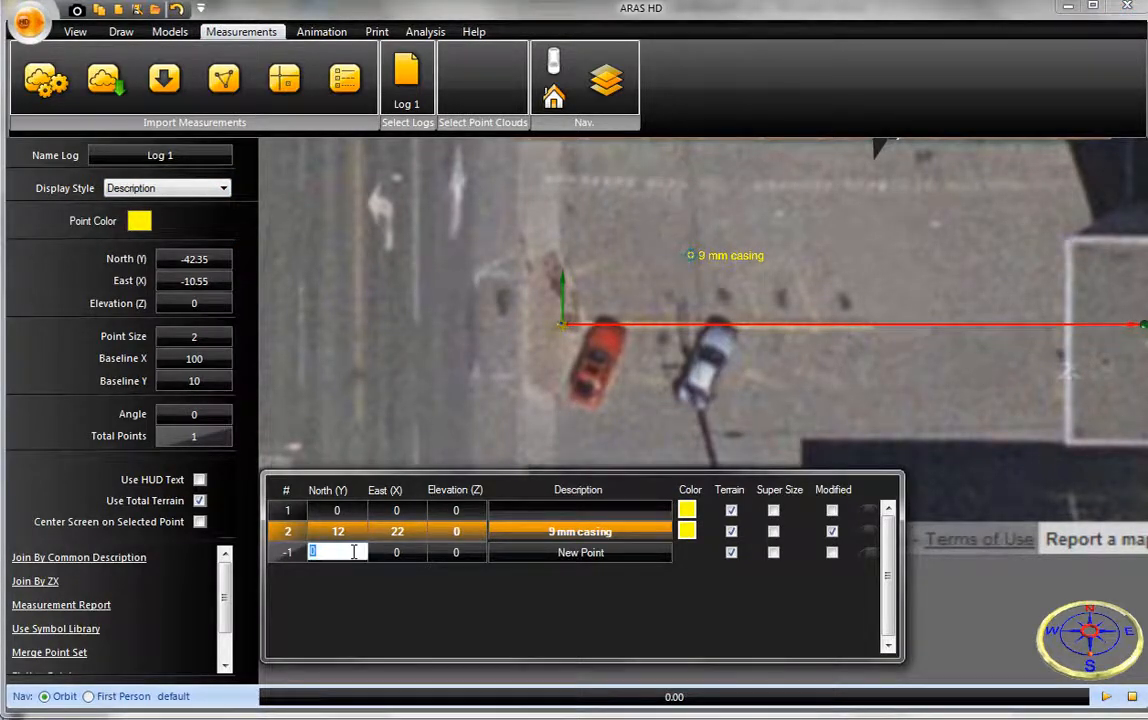
{"action": "type", "text": "5"}
{"action": "key", "text": "Tab"}
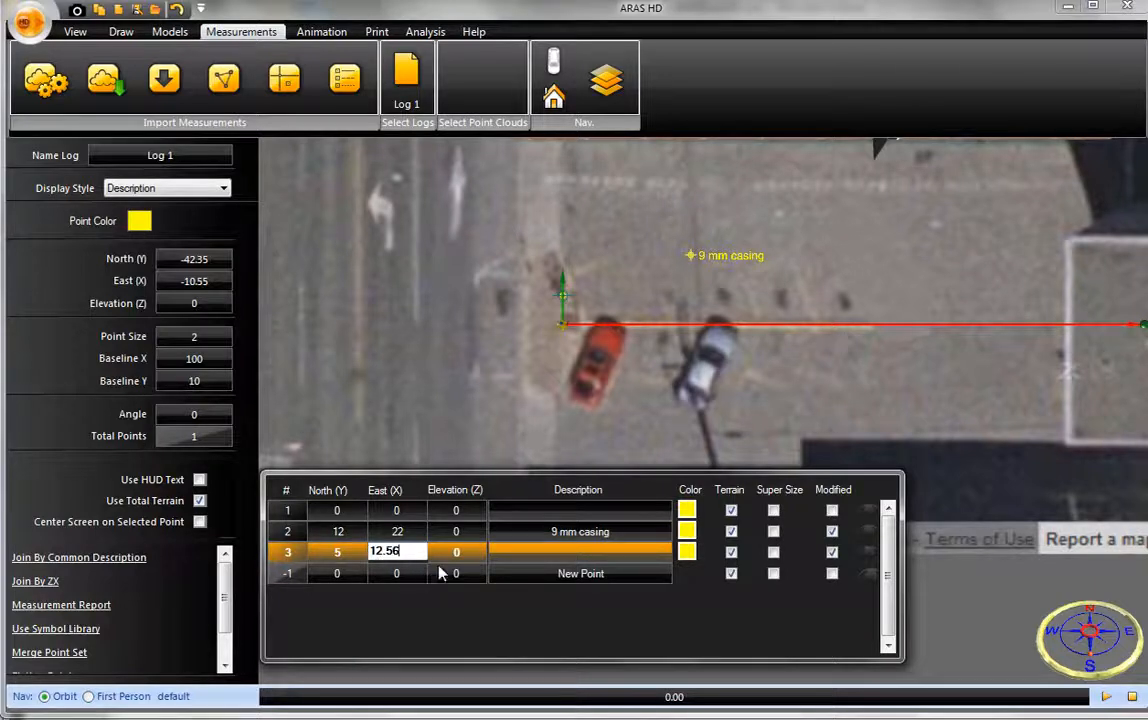
{"action": "type", "text": "12.56"}
{"action": "left_click", "coordinate": [549, 553]}
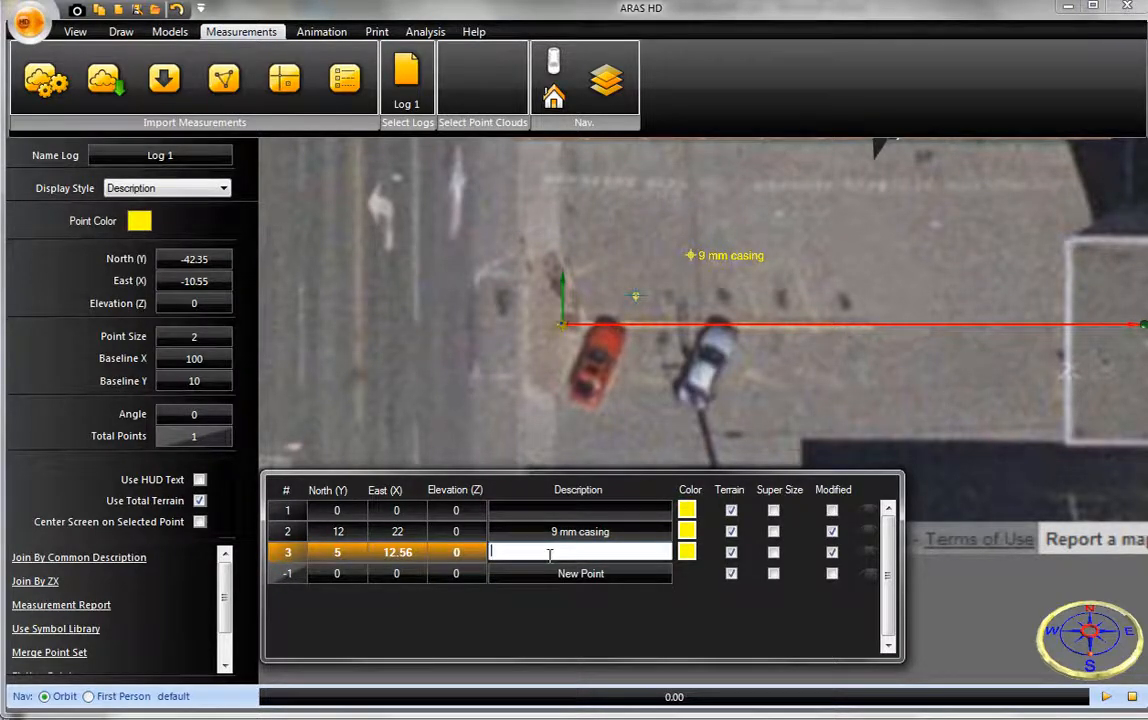
{"action": "type", "text": "weapon"}
{"action": "left_click", "coordinate": [864, 360]}
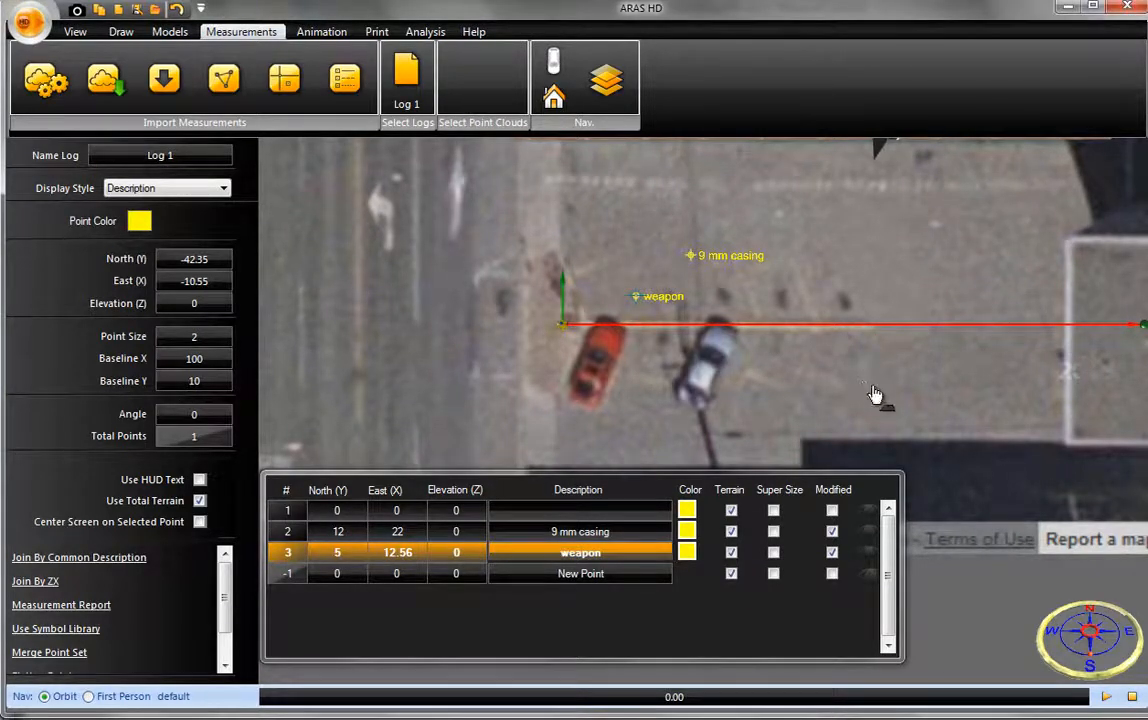
- Examine the casing and weapon points in relation to the building, street and parked cars from several angles
{"action": "scroll", "coordinate": [876, 397], "scroll_direction": "down", "scroll_amount": 3}
{"action": "left_click_drag", "start_coordinate": [874, 405], "coordinate": [851, 422]}
{"action": "right_click_drag", "start_coordinate": [851, 422], "coordinate": [831, 318]}
{"action": "scroll", "coordinate": [645, 394], "scroll_direction": "up", "scroll_amount": 4}
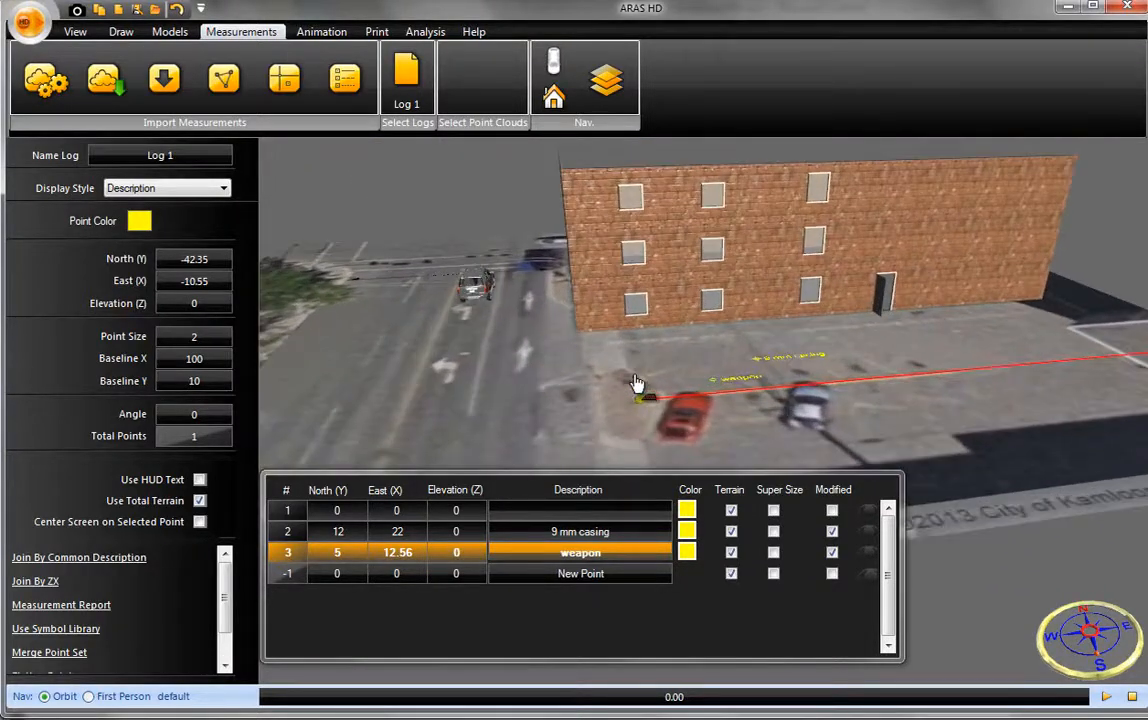
{"action": "mouse_move", "coordinate": [638, 386]}
{"action": "left_mouse_down"}
{"action": "mouse_move", "coordinate": [853, 379]}
{"action": "mouse_move", "coordinate": [820, 376]}
{"action": "left_mouse_up"}
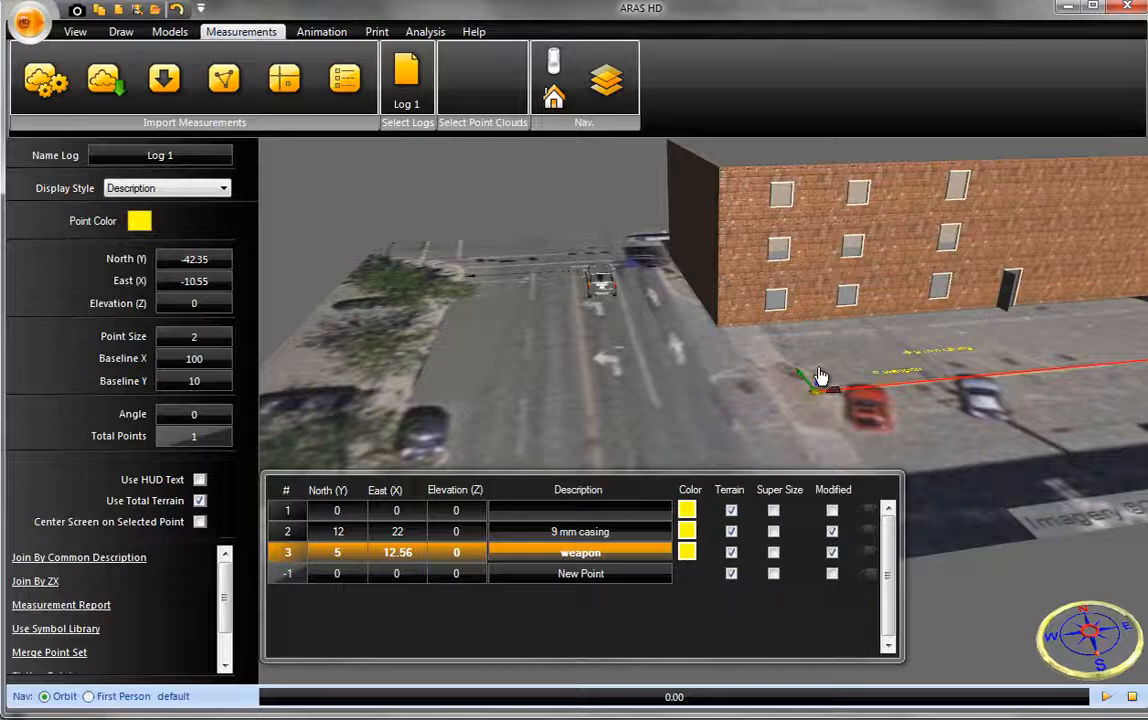
{"action": "right_click_drag", "start_coordinate": [820, 374], "coordinate": [827, 366]}
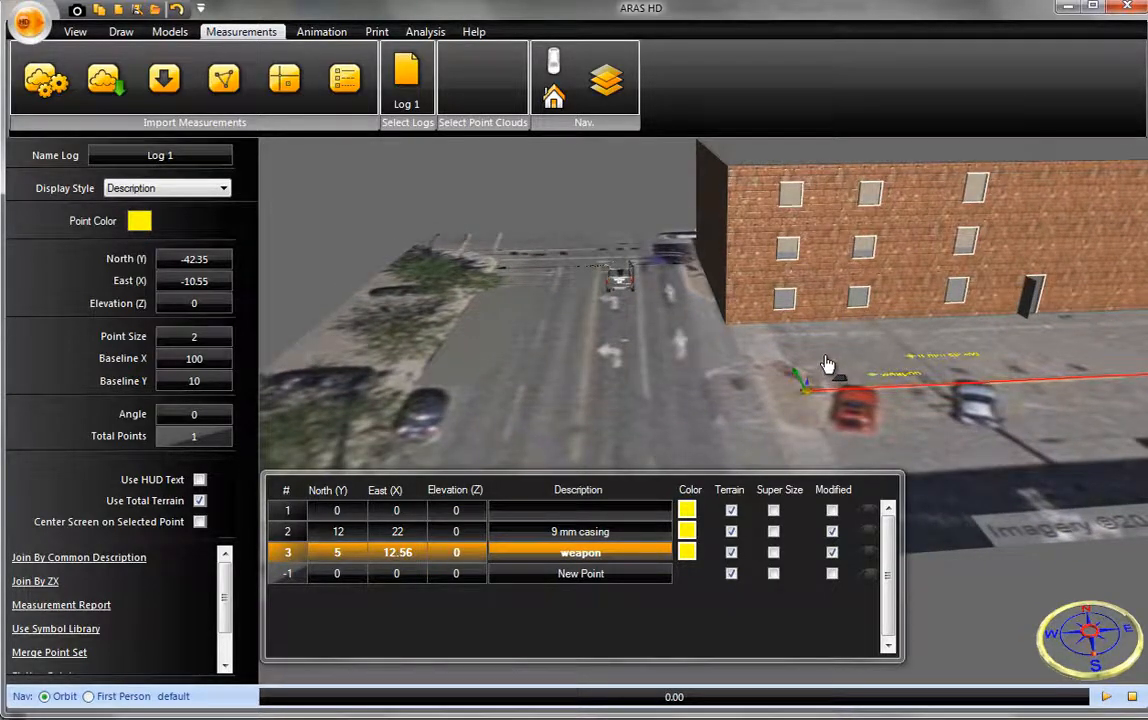
{"action": "right_click_drag", "start_coordinate": [826, 366], "coordinate": [768, 415]}
{"action": "scroll", "coordinate": [768, 415], "scroll_direction": "down", "scroll_amount": 3}
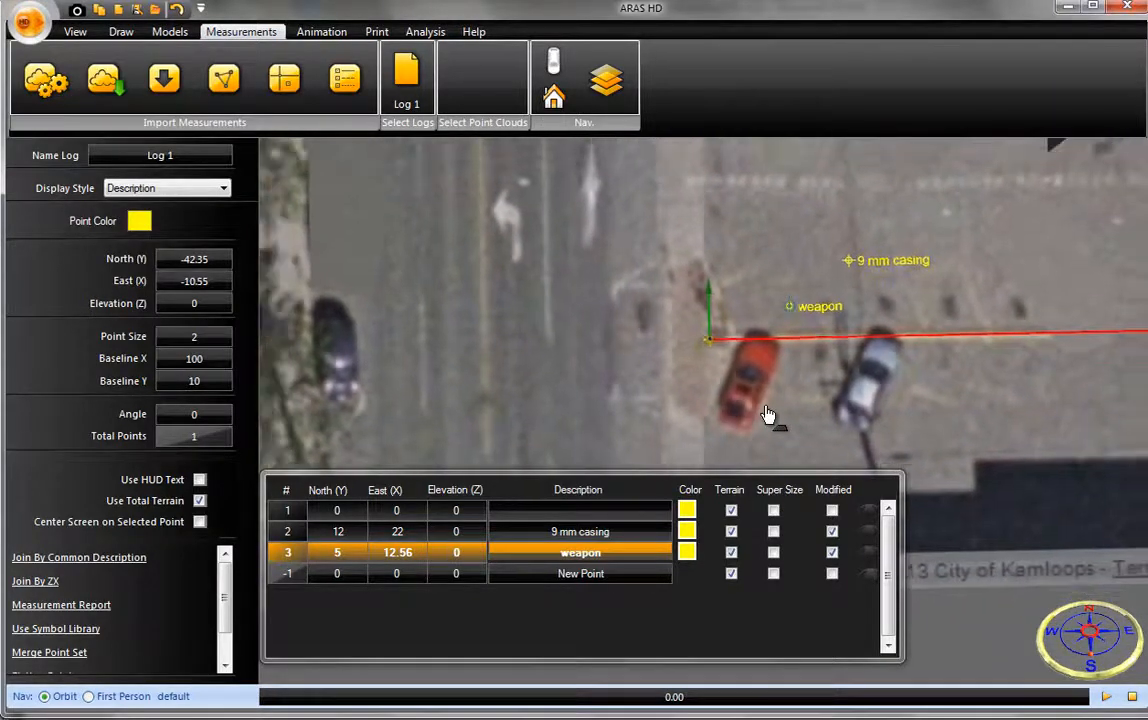
- Start a new empty scene and set up a measurement log import with the file type Aras 360 Csv(Csv)
{"action": "left_click", "coordinate": [130, 14]}
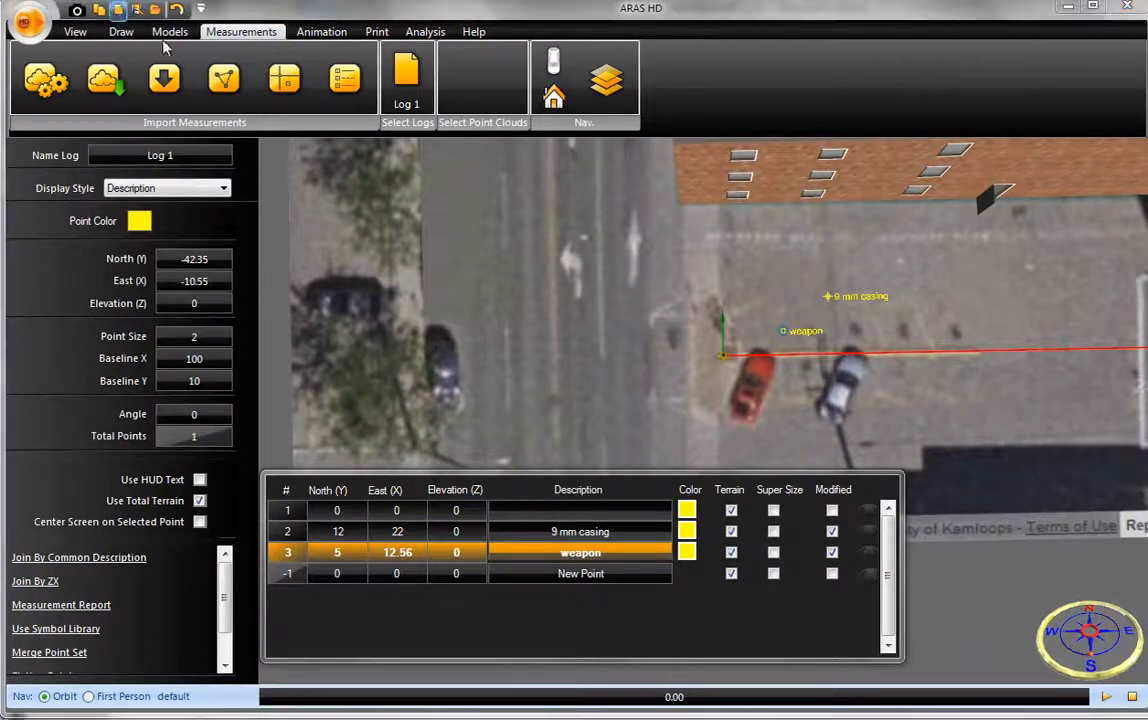
{"action": "left_click", "coordinate": [896, 533]}
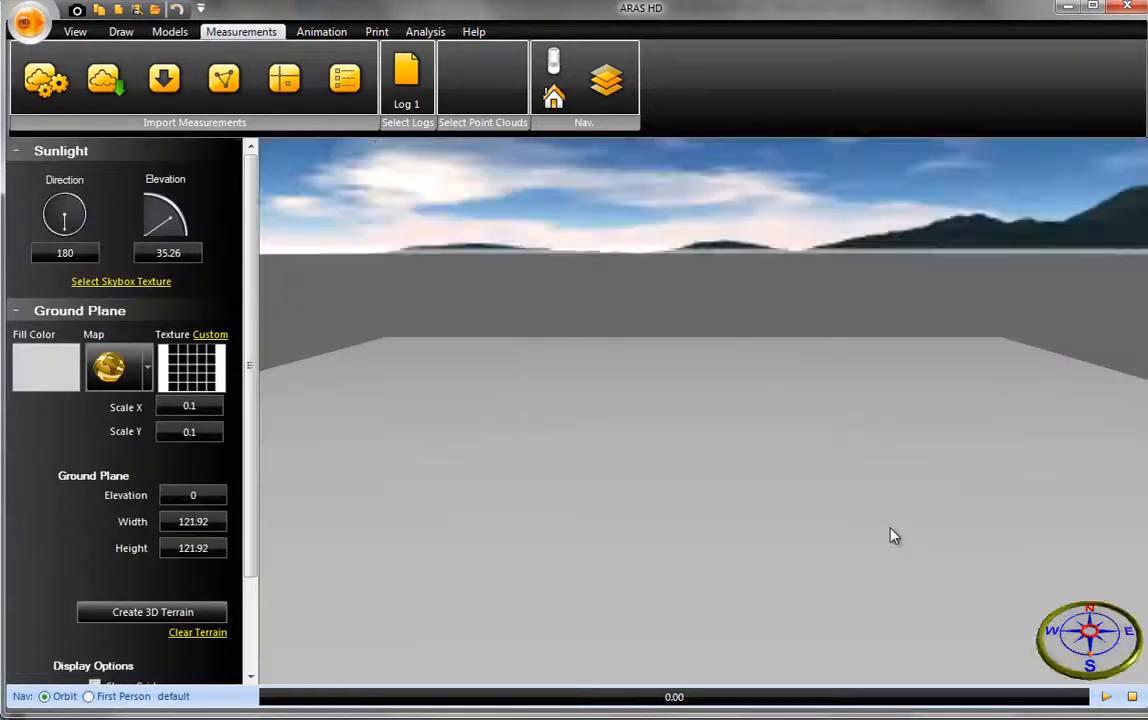
{"action": "left_click", "coordinate": [164, 80]}
{"action": "left_click", "coordinate": [211, 118]}
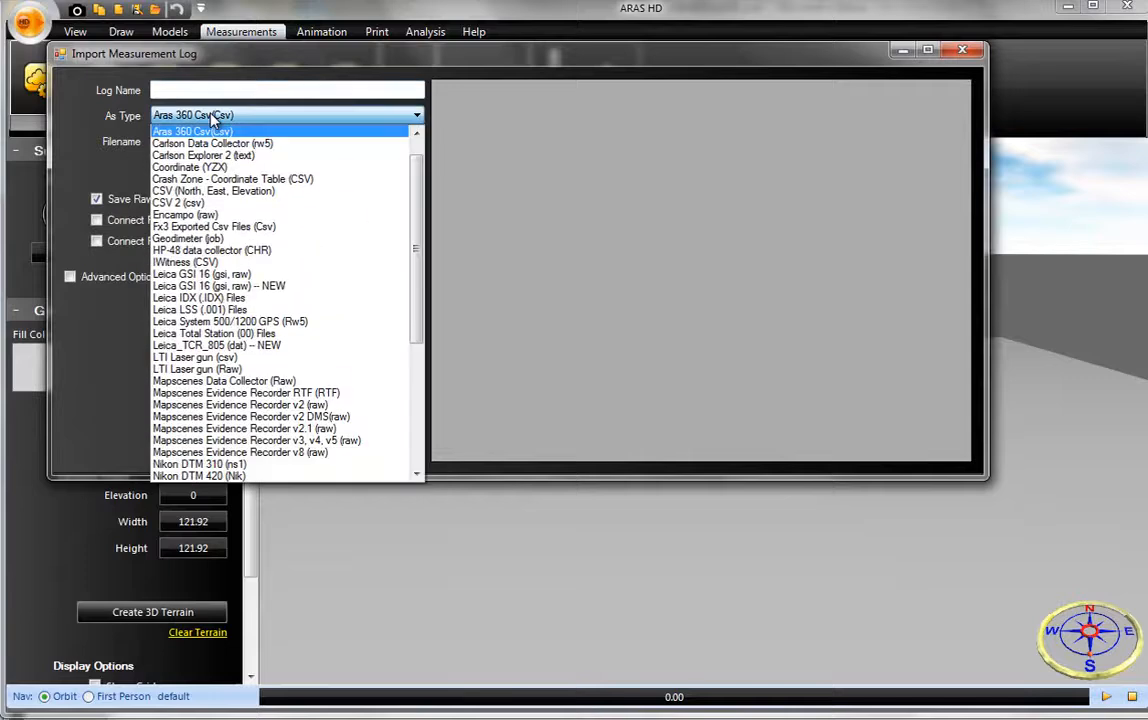
{"action": "scroll", "coordinate": [412, 270], "scroll_direction": "up", "scroll_amount": 1}
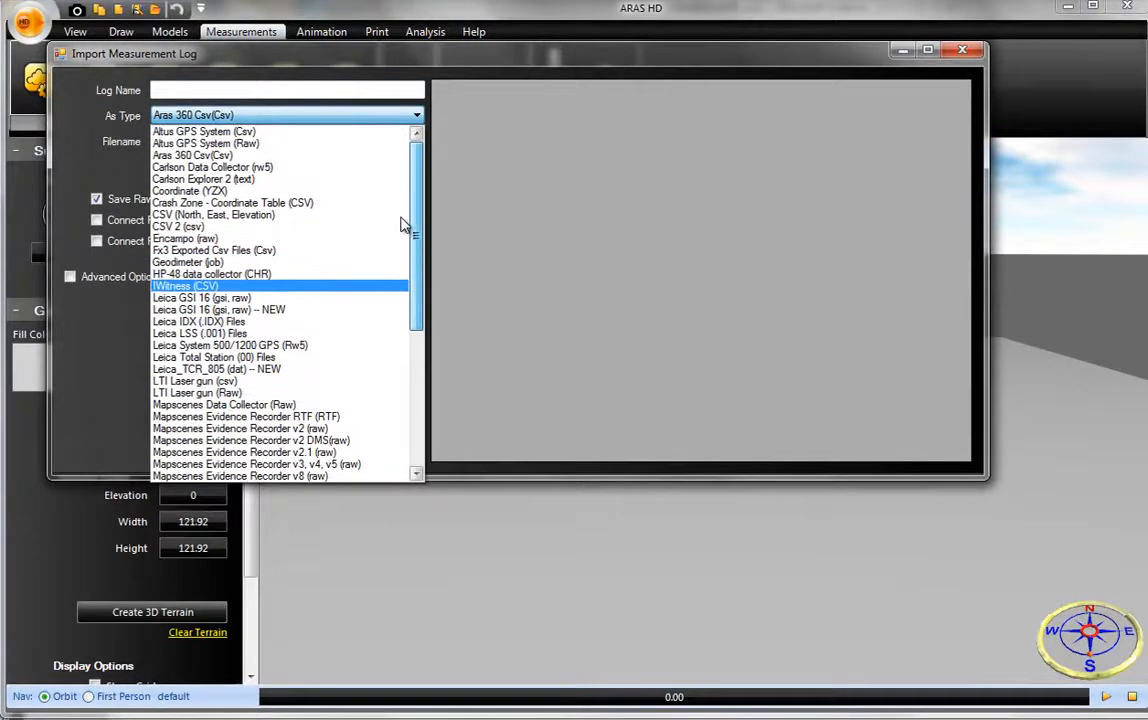
{"action": "scroll", "coordinate": [425, 262], "scroll_direction": "down", "scroll_amount": 4}
{"action": "scroll", "coordinate": [428, 268], "scroll_direction": "down", "scroll_amount": 3}
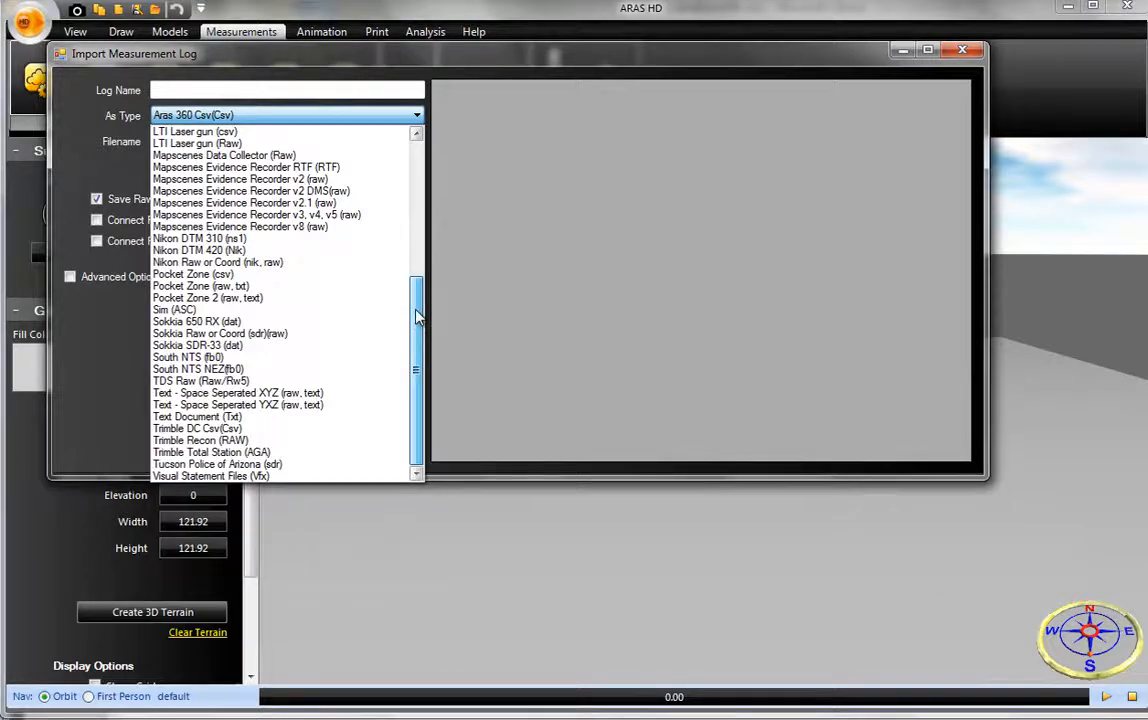
{"action": "scroll", "coordinate": [397, 190], "scroll_direction": "up", "scroll_amount": 7}
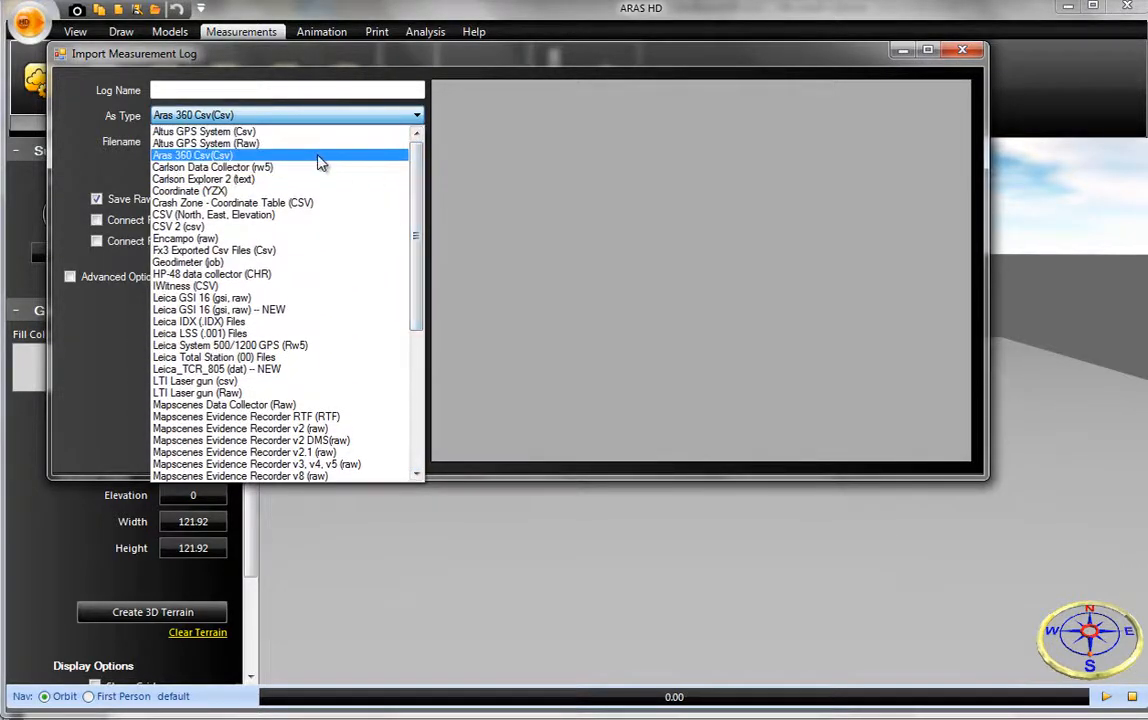
{"action": "left_click", "coordinate": [307, 157]}
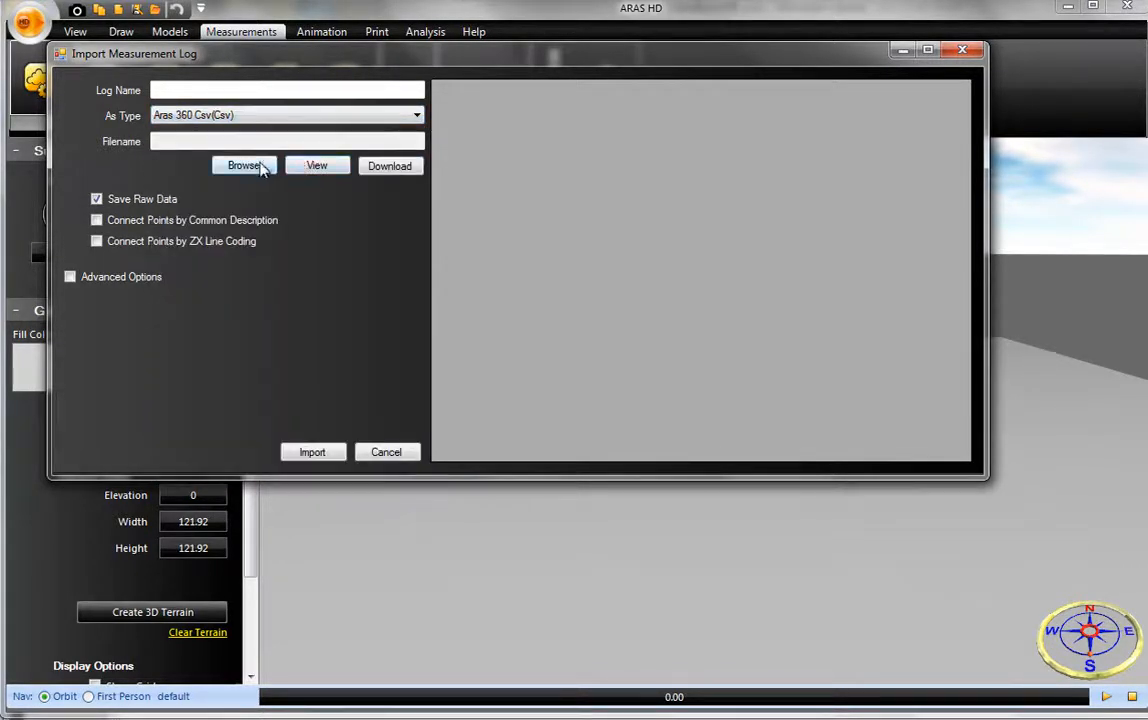
- Load the "murder scene points" file from the HD training files folder and import it as a measurement log
{"action": "left_click", "coordinate": [259, 170]}
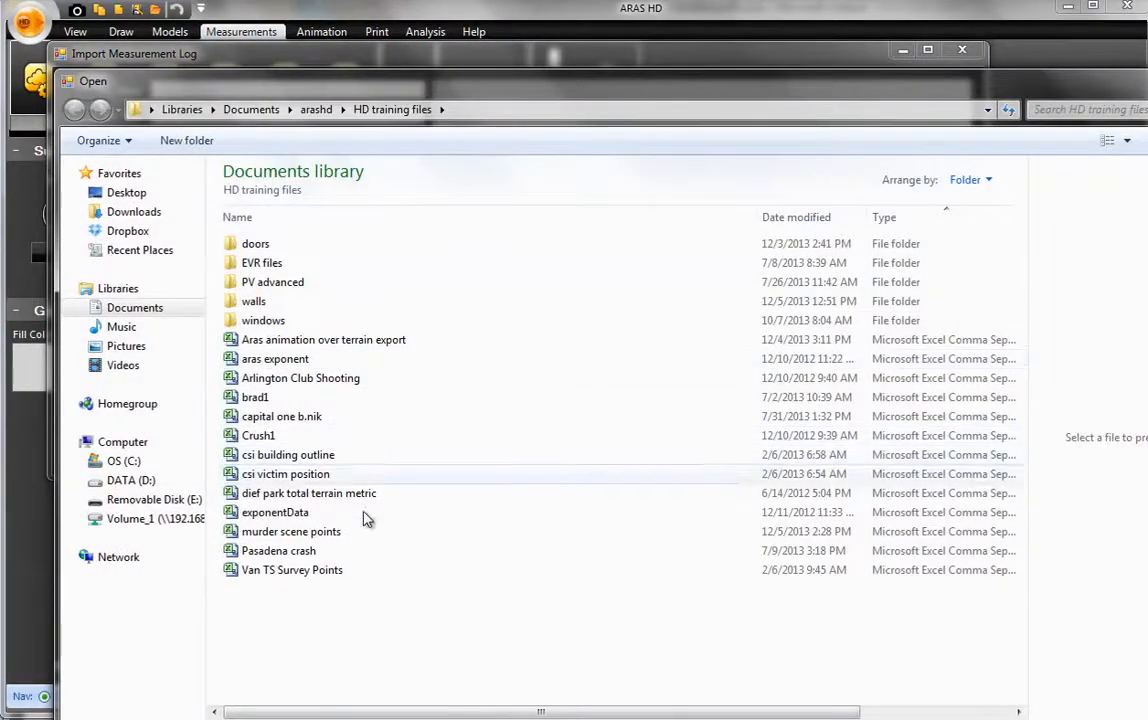
{"action": "left_click", "coordinate": [345, 532]}
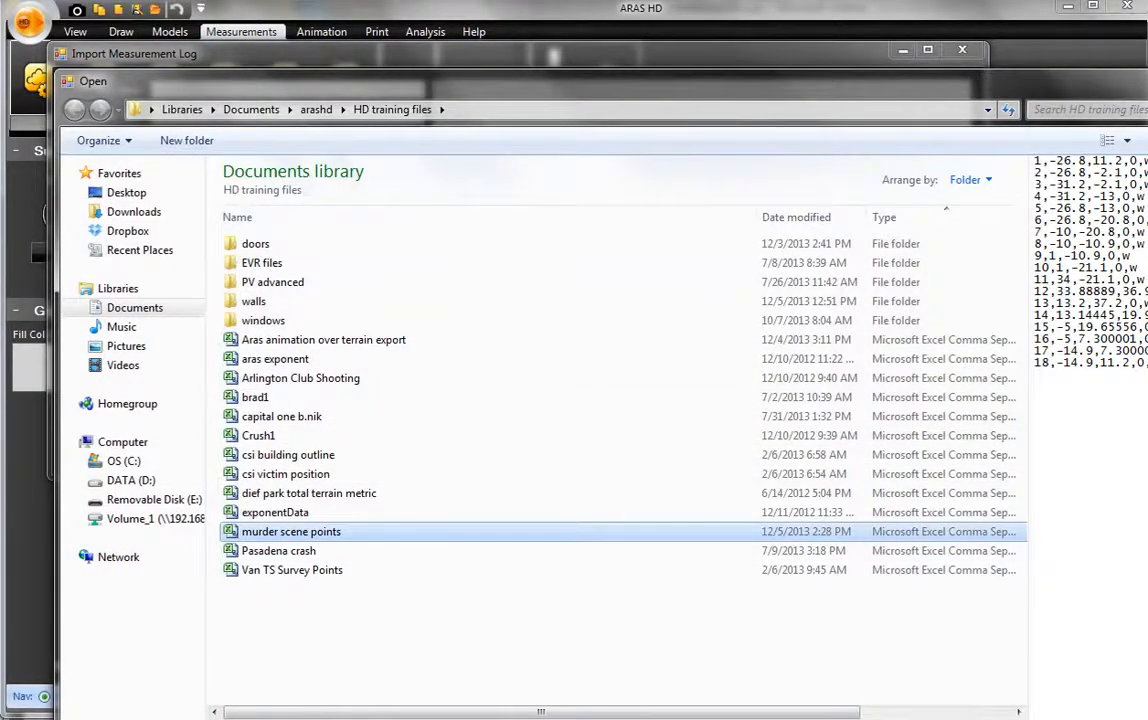
{"action": "key", "text": "Return"}
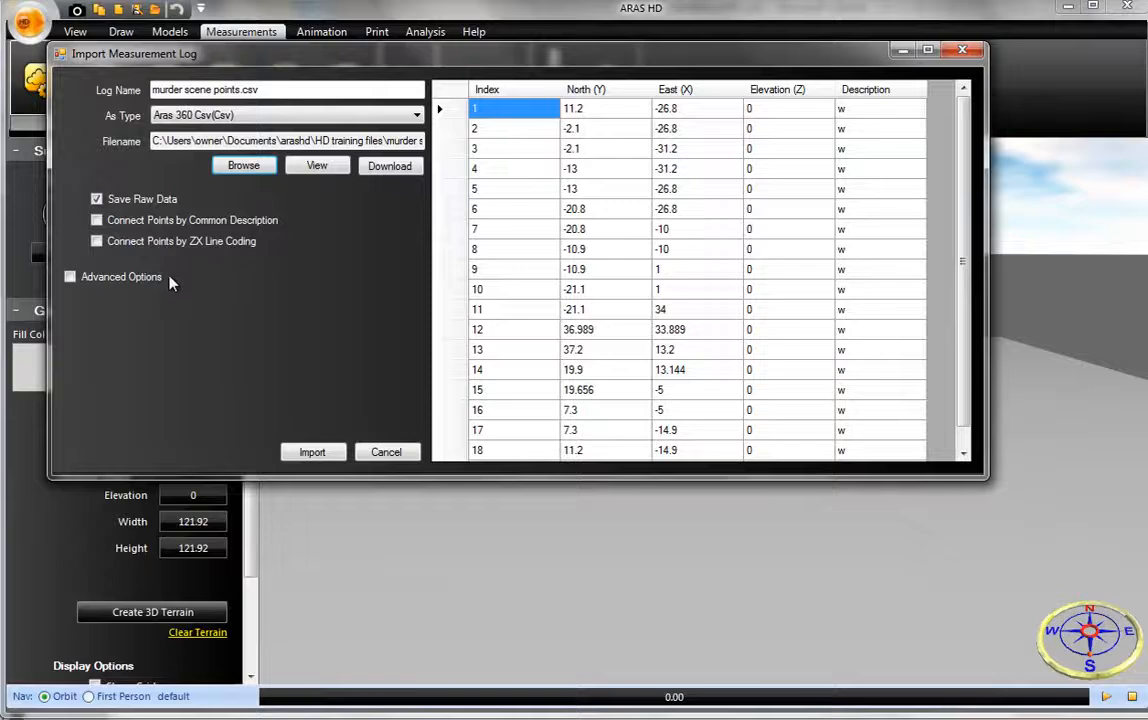
{"action": "left_click", "coordinate": [312, 452]}
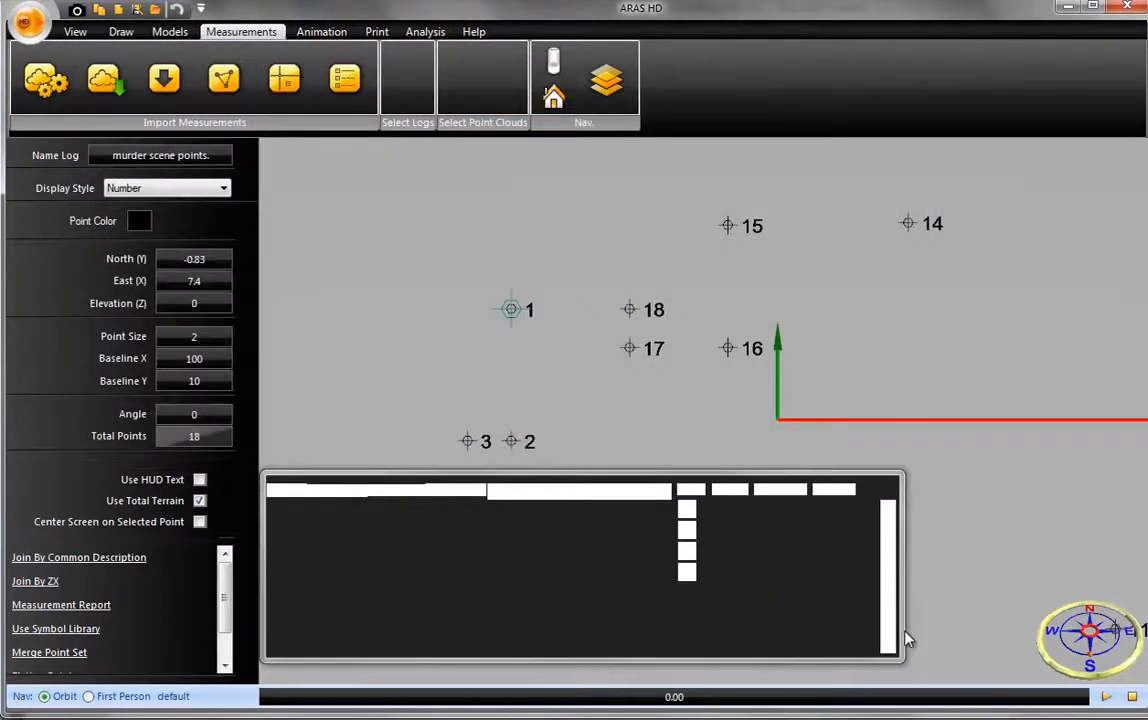
- Join the imported murder scene points into an outline by common description
{"action": "middle_click_drag", "start_coordinate": [934, 619], "coordinate": [793, 387]}
{"action": "scroll", "coordinate": [930, 547], "scroll_direction": "down", "scroll_amount": 3}
{"action": "scroll", "coordinate": [848, 385], "scroll_direction": "down", "scroll_amount": 3}
{"action": "scroll", "coordinate": [805, 417], "scroll_direction": "down", "scroll_amount": 2}
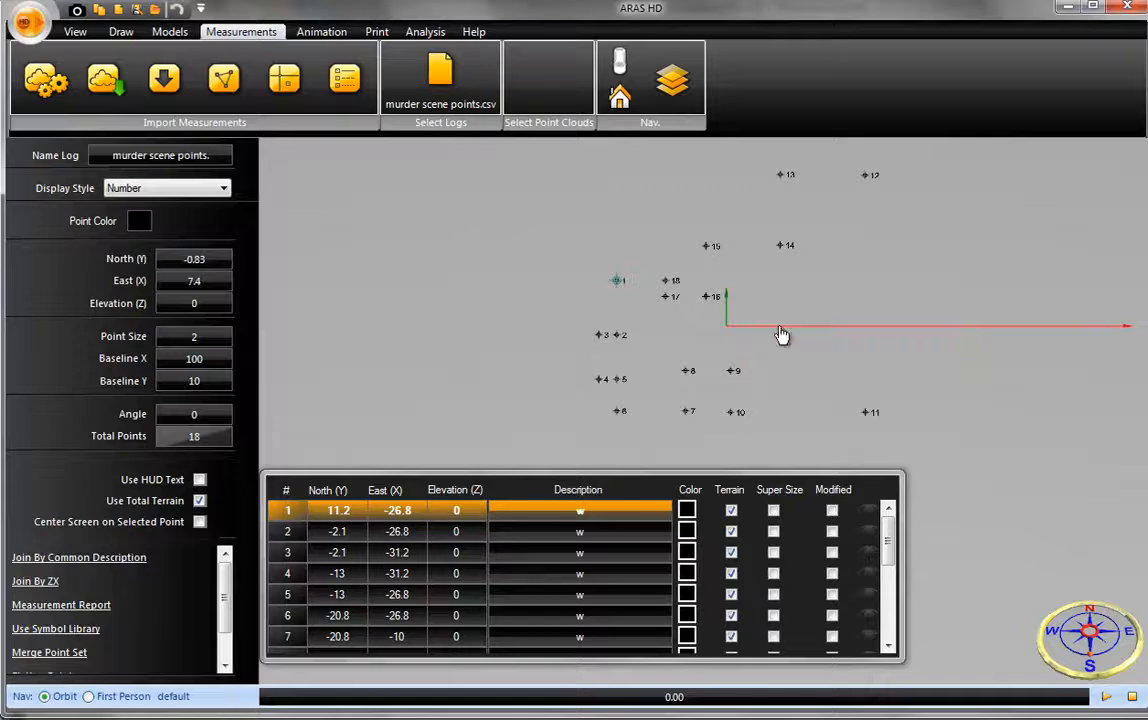
{"action": "left_click", "coordinate": [190, 557]}
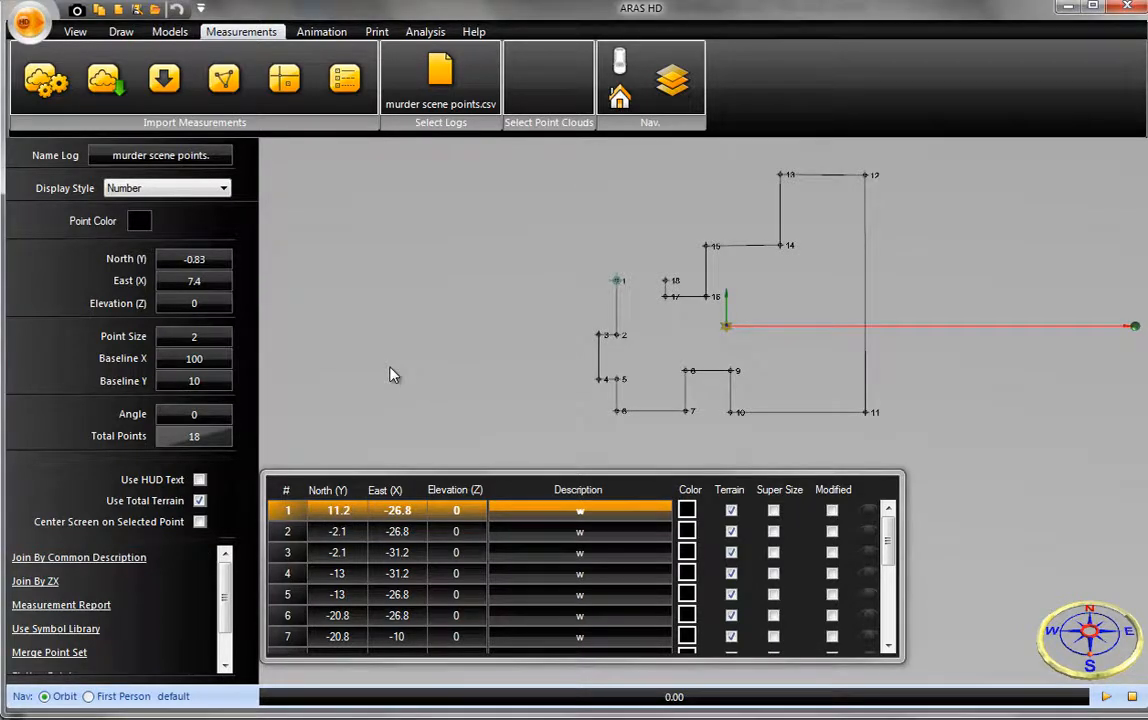
- Convert the joined outline through the imported points into a closed wall
{"action": "scroll", "coordinate": [563, 308], "scroll_direction": "up", "scroll_amount": 2}
{"action": "scroll", "coordinate": [566, 297], "scroll_direction": "up", "scroll_amount": 2}
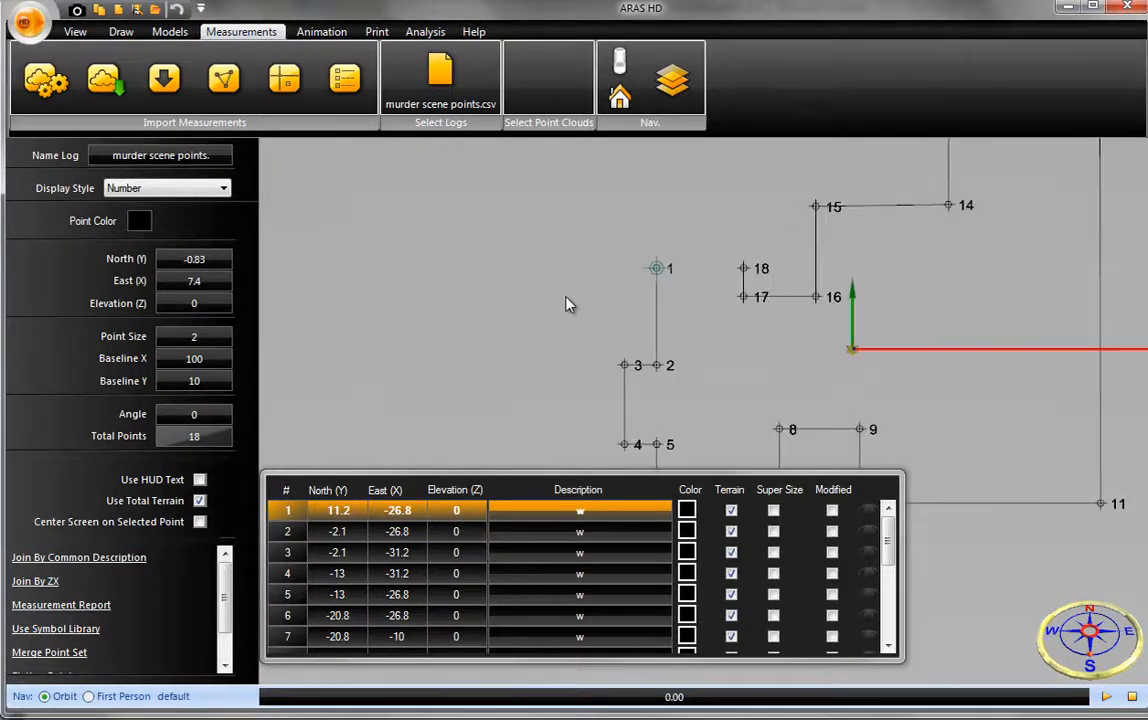
{"action": "middle_click_drag", "start_coordinate": [556, 295], "coordinate": [467, 260]}
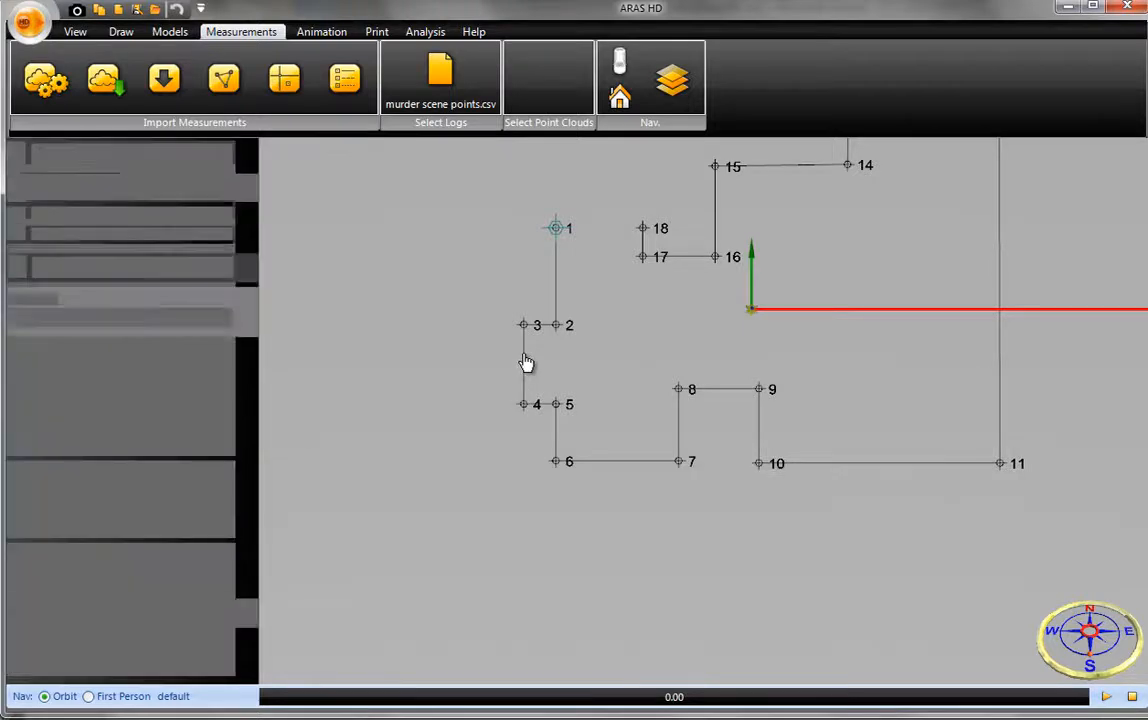
{"action": "left_click", "coordinate": [524, 363]}
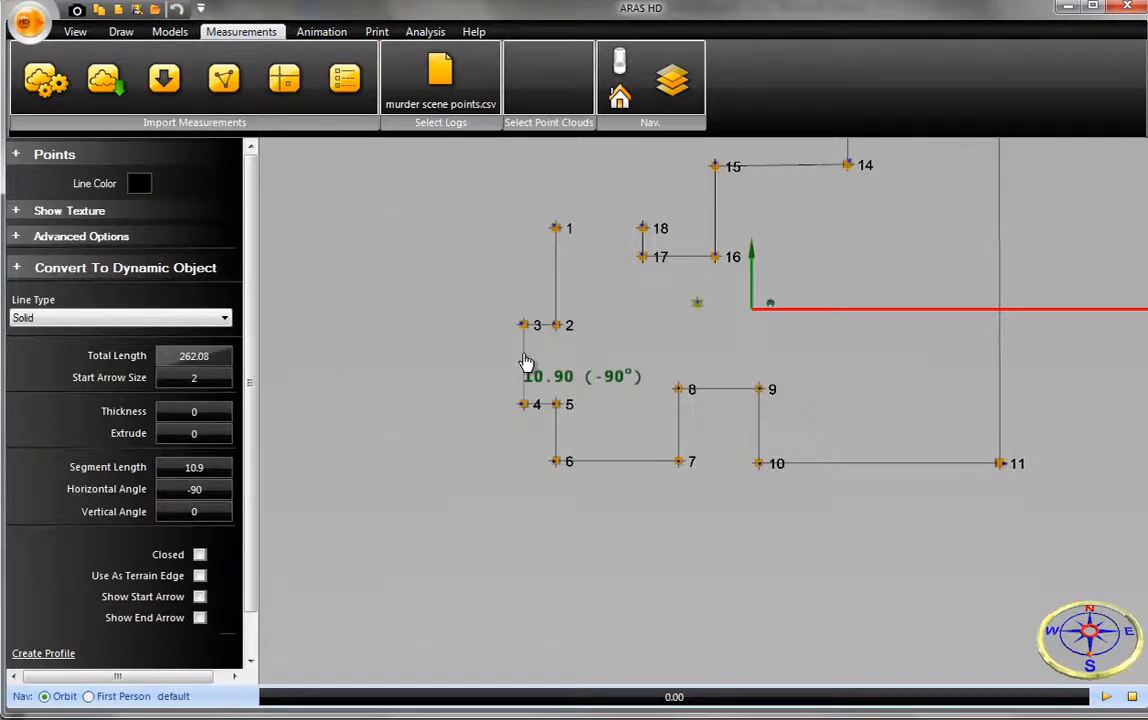
{"action": "mouse_move", "coordinate": [662, 366]}
{"action": "middle_mouse_down"}
{"action": "mouse_move", "coordinate": [613, 483]}
{"action": "mouse_move", "coordinate": [626, 457]}
{"action": "middle_mouse_up"}
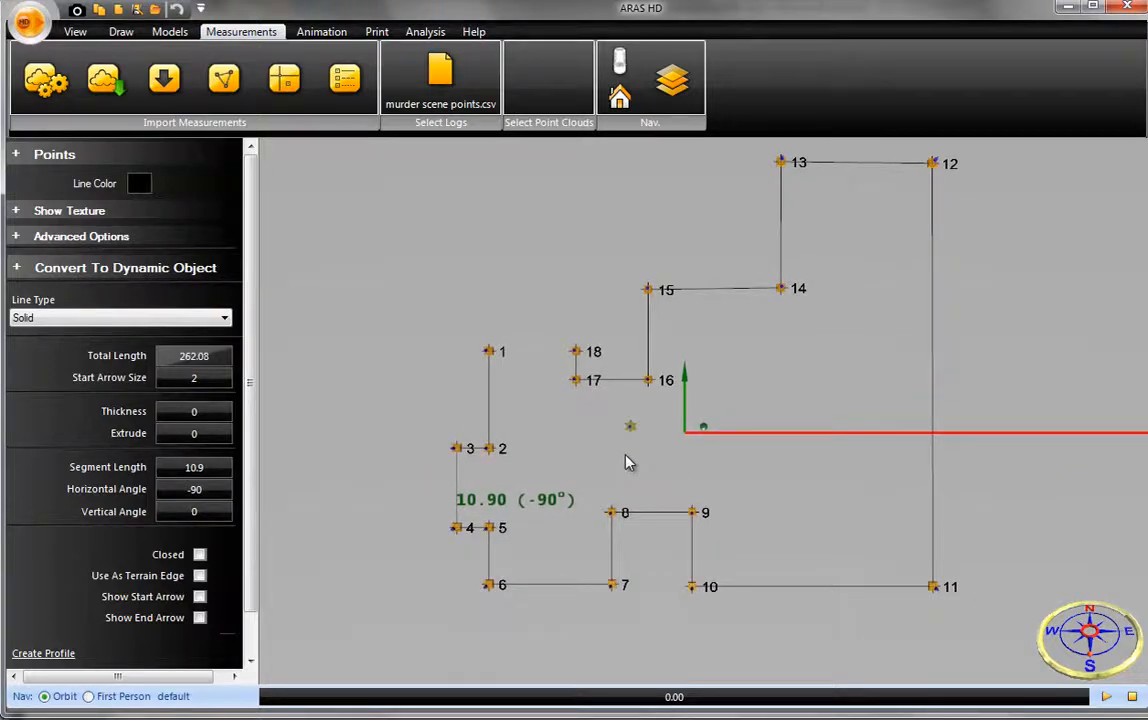
{"action": "left_click", "coordinate": [185, 286]}
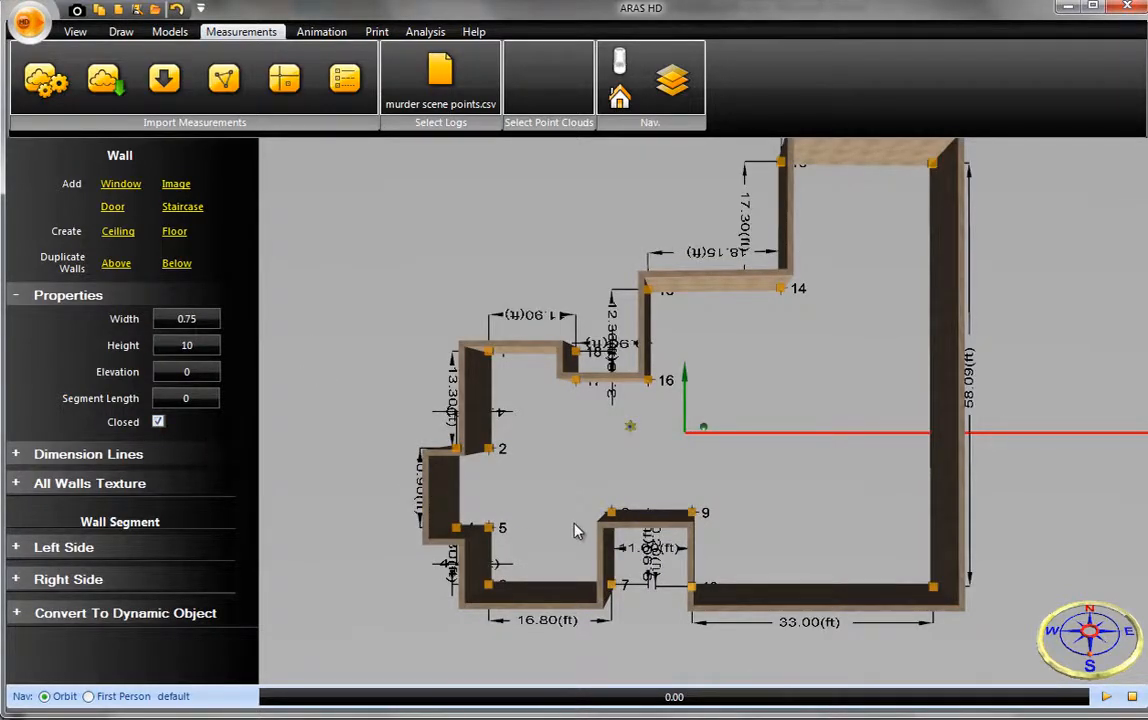
- Set the wall dimension lines' arrow size to 0.2 and text size to 0.5, and check the labels up close
{"action": "left_click_drag", "start_coordinate": [579, 533], "coordinate": [678, 459]}
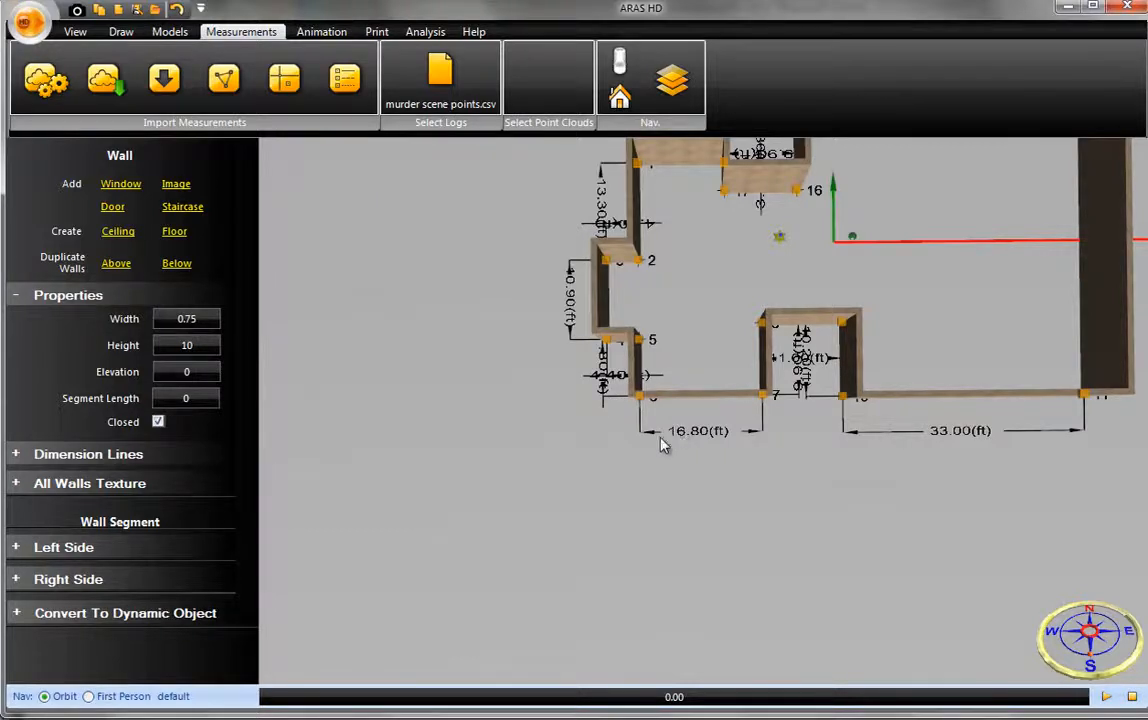
{"action": "left_click", "coordinate": [120, 454]}
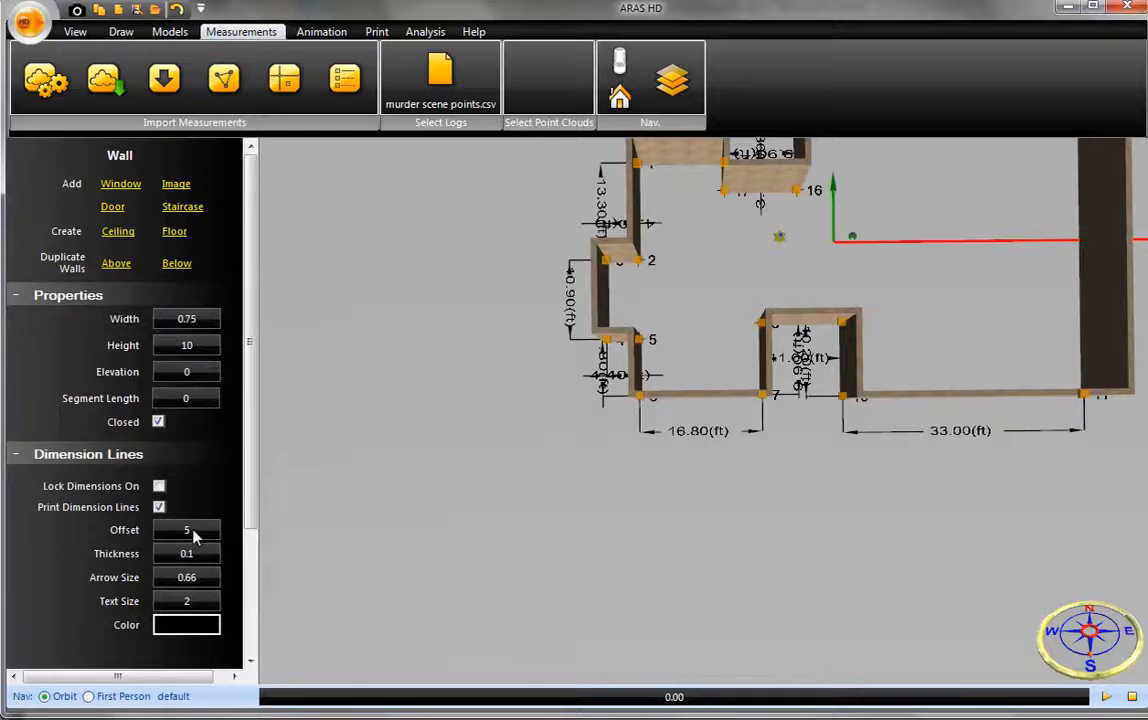
{"action": "left_click", "coordinate": [192, 554]}
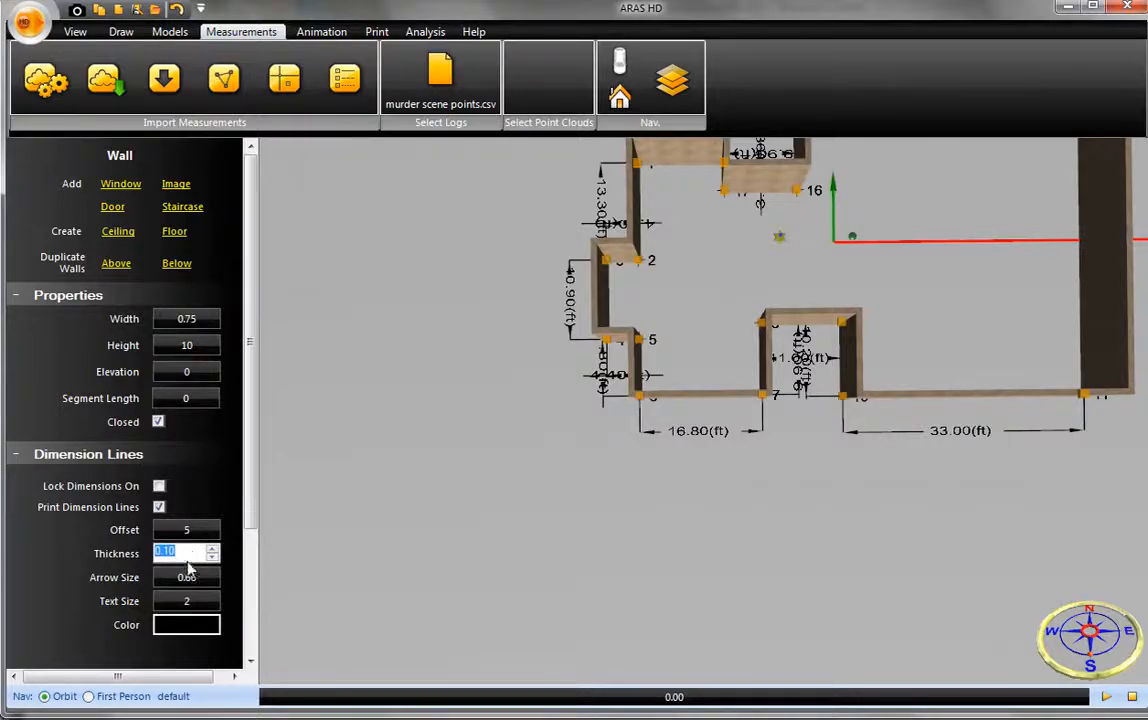
{"action": "left_click", "coordinate": [181, 577]}
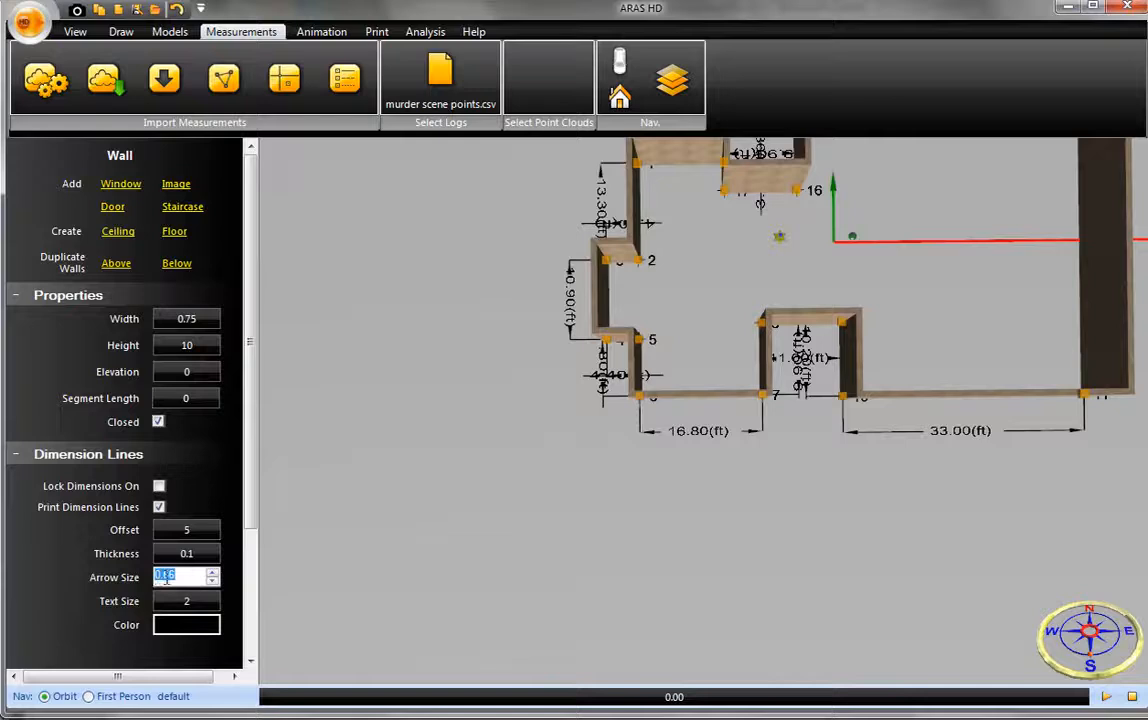
{"action": "type", "text": "2"}
{"action": "left_click", "coordinate": [193, 603]}
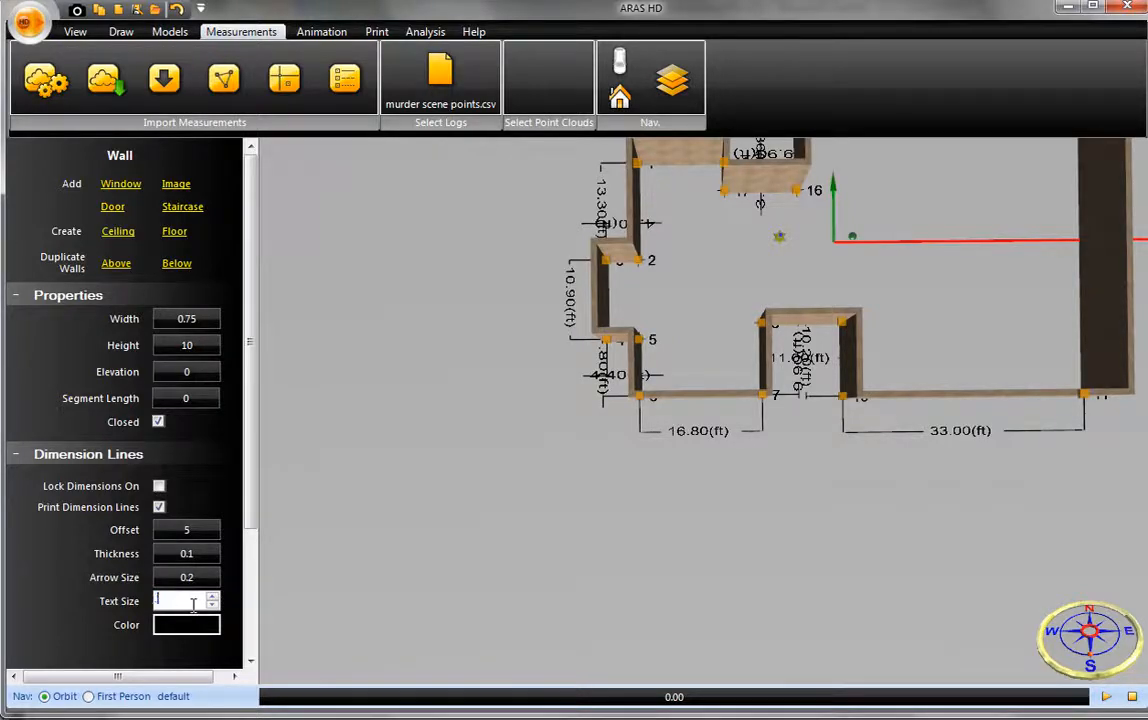
{"action": "left_click", "coordinate": [209, 578]}
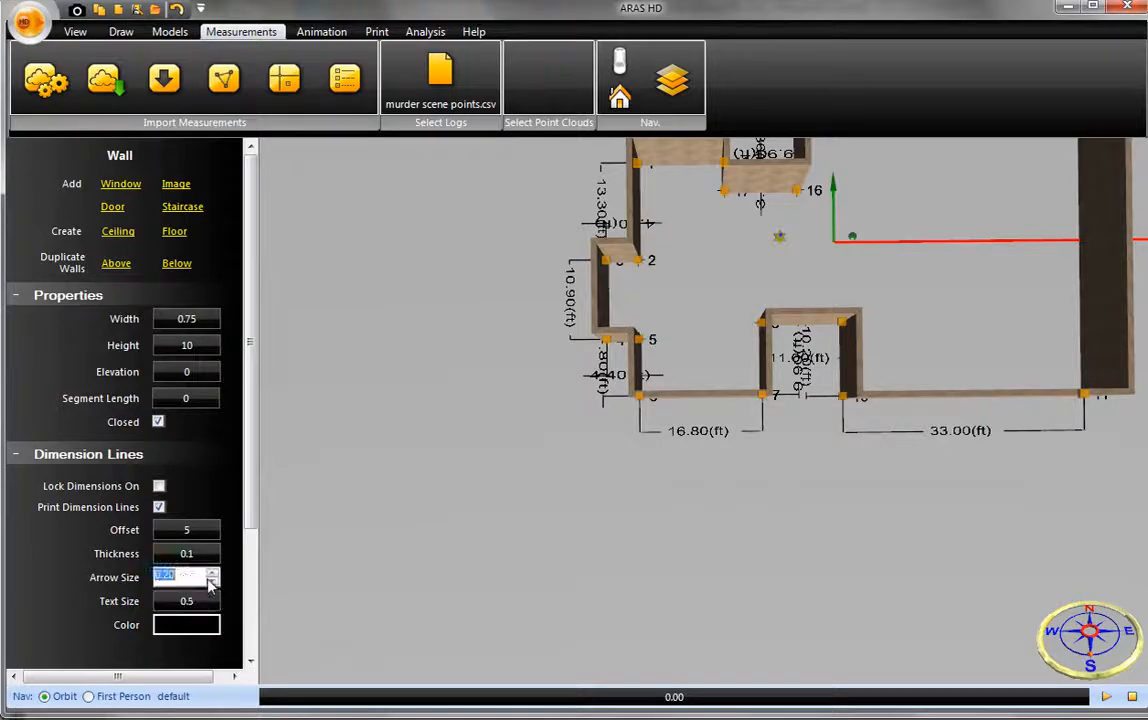
{"action": "left_click", "coordinate": [565, 571]}
{"action": "middle_click_drag", "start_coordinate": [587, 540], "coordinate": [504, 631]}
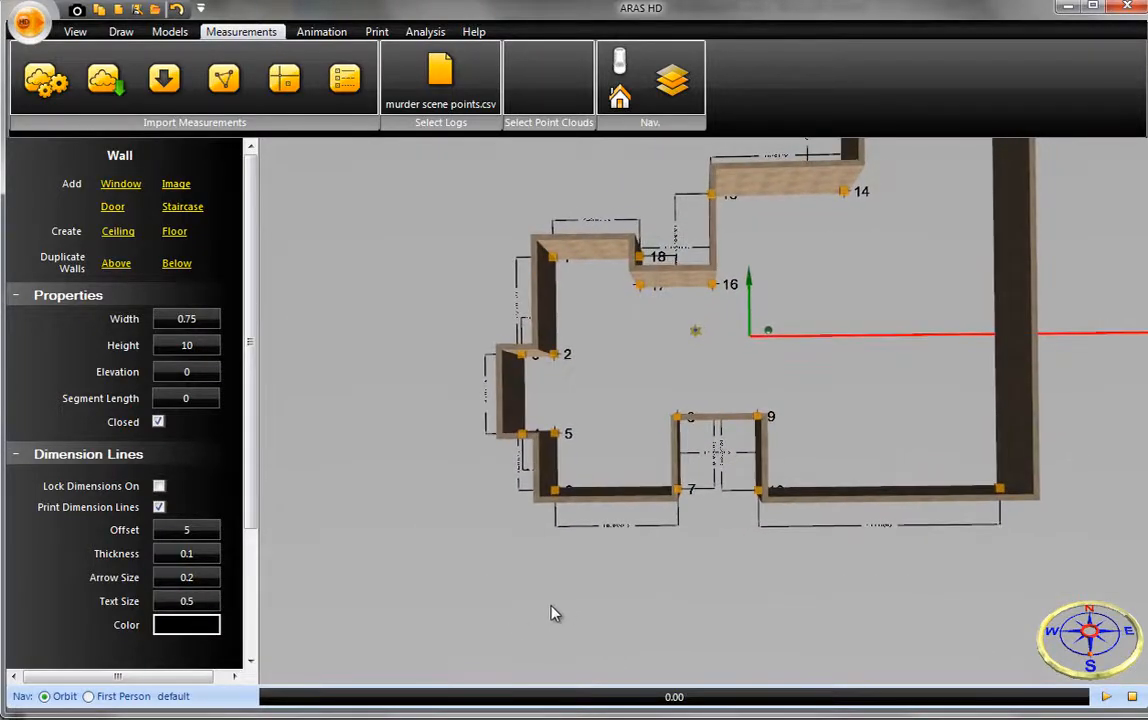
{"action": "scroll", "coordinate": [660, 515], "scroll_direction": "up", "scroll_amount": 6}
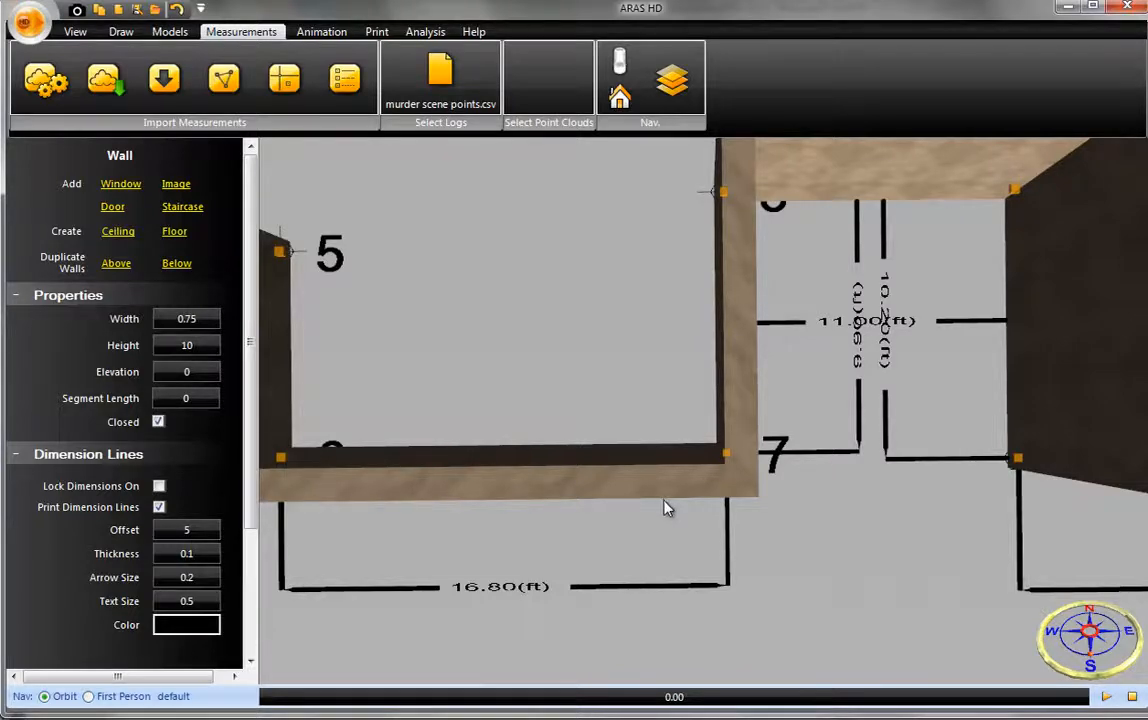
{"action": "scroll", "coordinate": [662, 506], "scroll_direction": "down", "scroll_amount": 6}
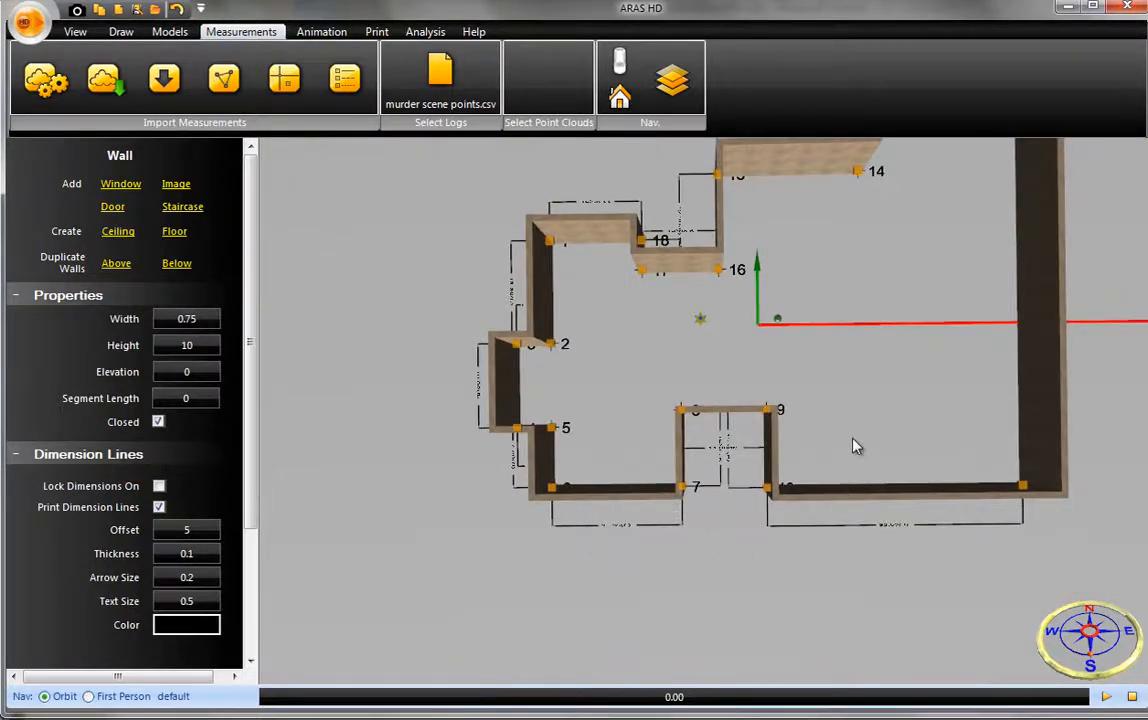
- Draw a straight interior wall about 38.92 ft long from the corner at point 16 across to the long outer wall
{"action": "middle_click_drag", "start_coordinate": [853, 438], "coordinate": [757, 497]}
{"action": "scroll", "coordinate": [757, 497], "scroll_direction": "down", "scroll_amount": 1}
{"action": "right_click_drag", "start_coordinate": [757, 498], "coordinate": [757, 527]}
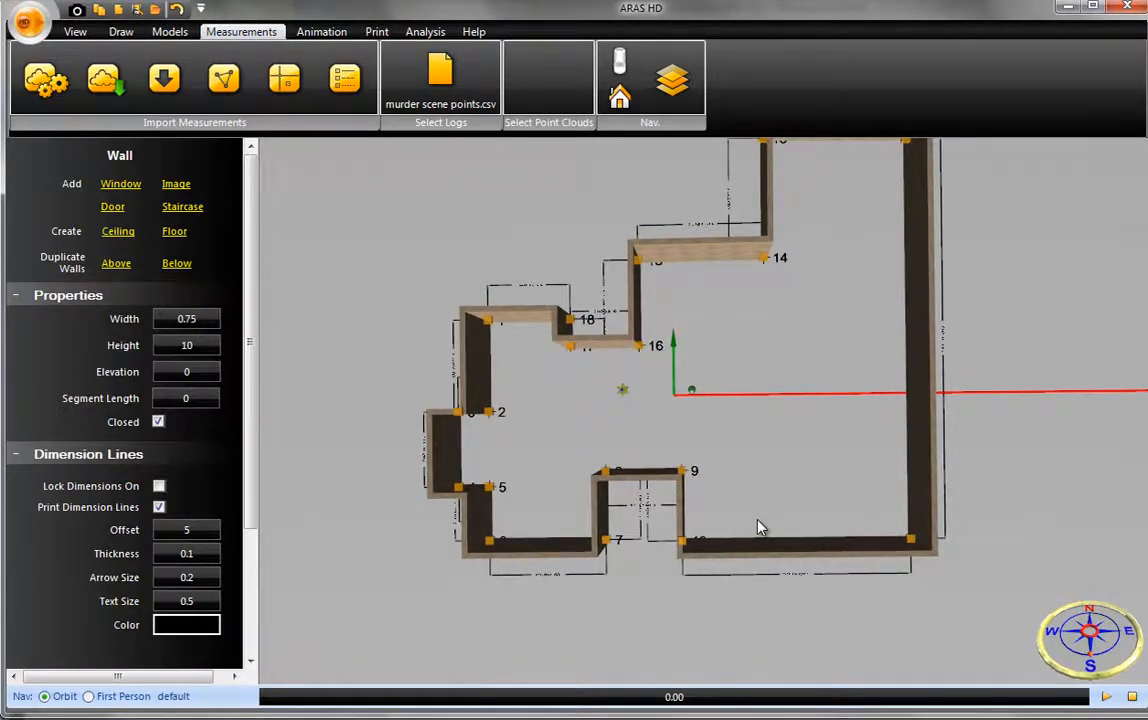
{"action": "middle_click_drag", "start_coordinate": [751, 477], "coordinate": [660, 571]}
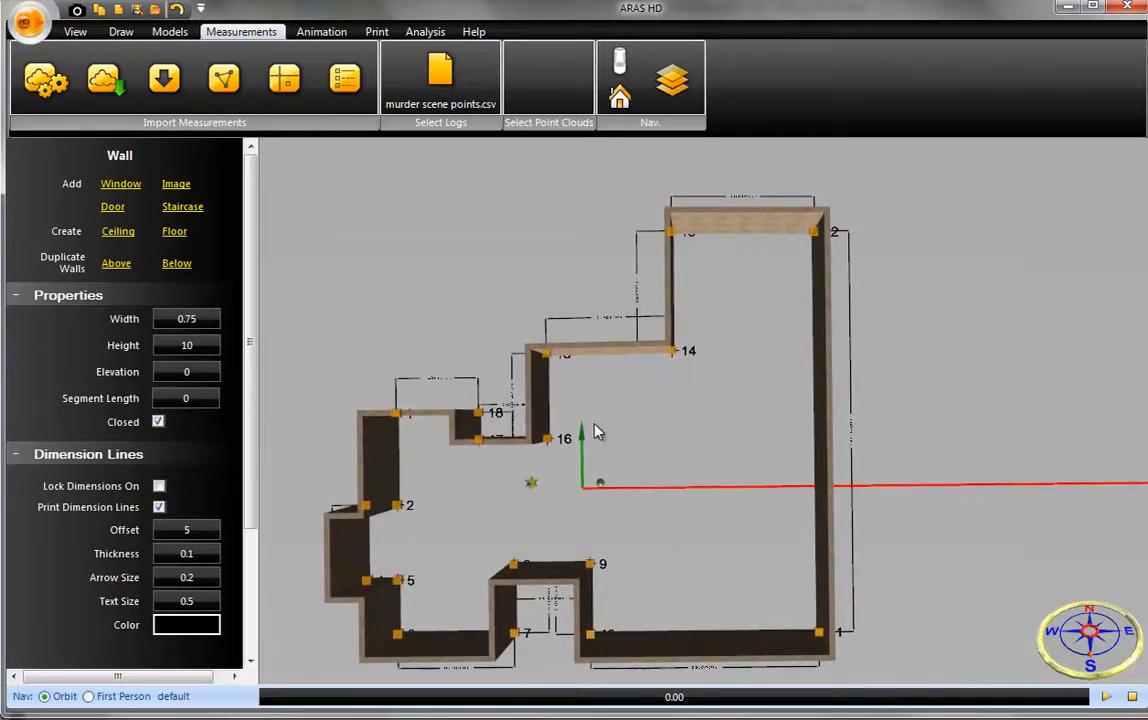
{"action": "scroll", "coordinate": [630, 450], "scroll_direction": "up", "scroll_amount": 2}
{"action": "middle_click_drag", "start_coordinate": [646, 456], "coordinate": [720, 485]}
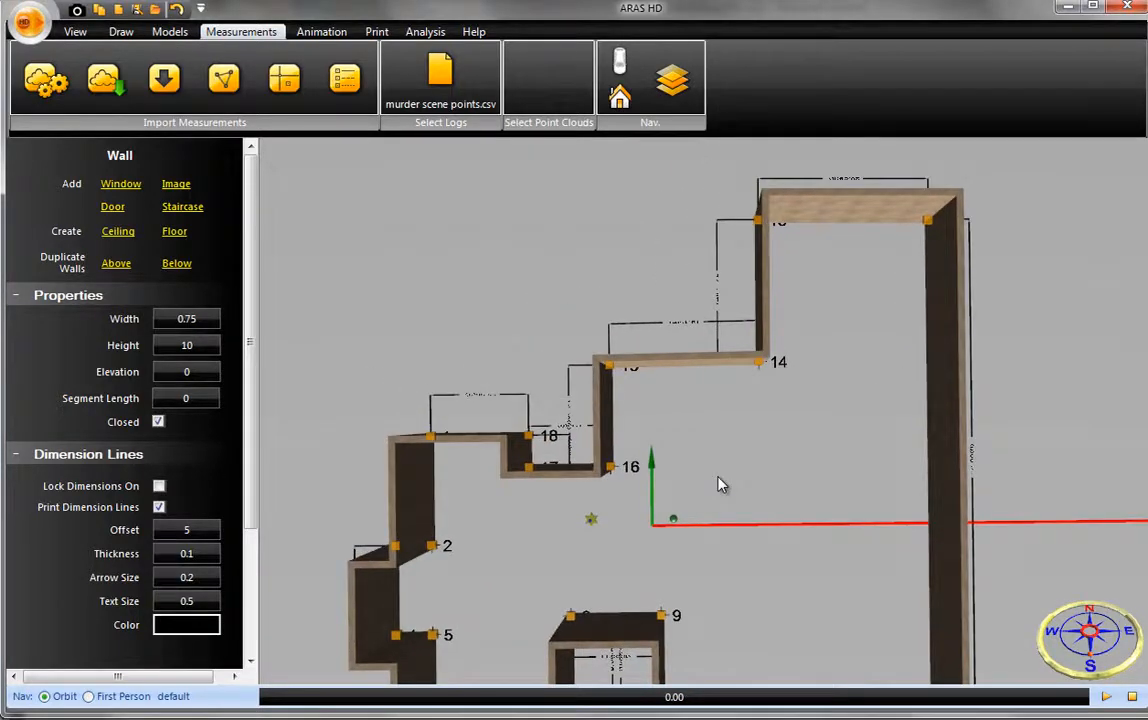
{"action": "left_click", "coordinate": [121, 31]}
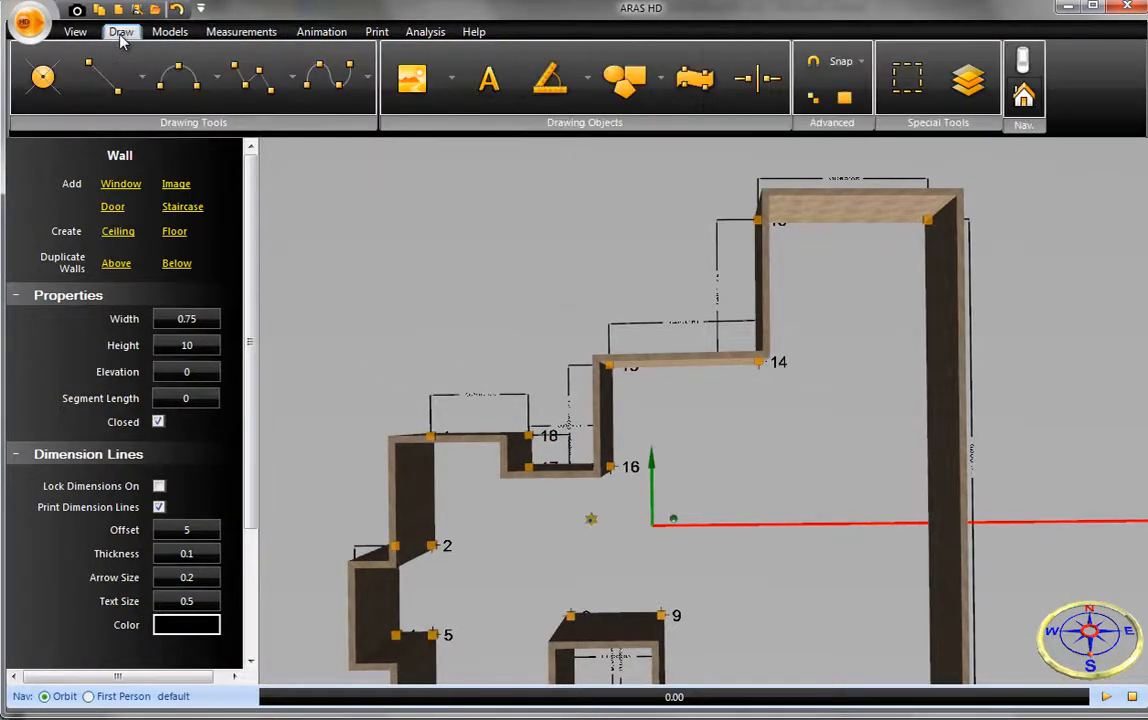
{"action": "left_click", "coordinate": [142, 76]}
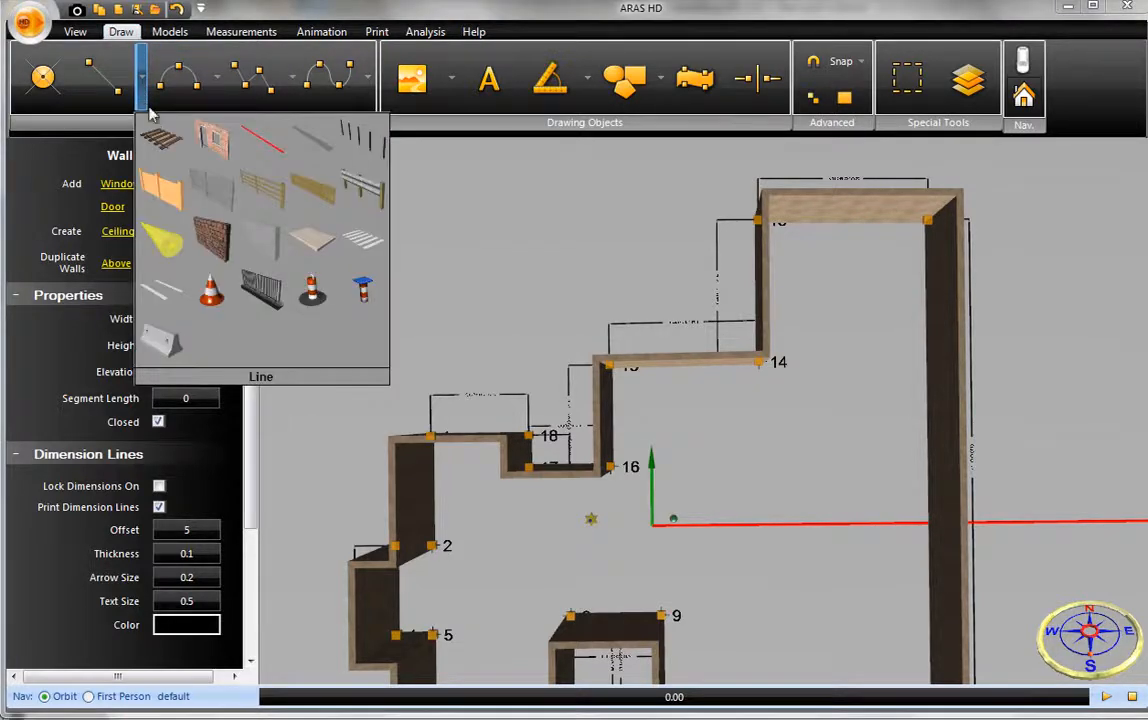
{"action": "left_click", "coordinate": [218, 146]}
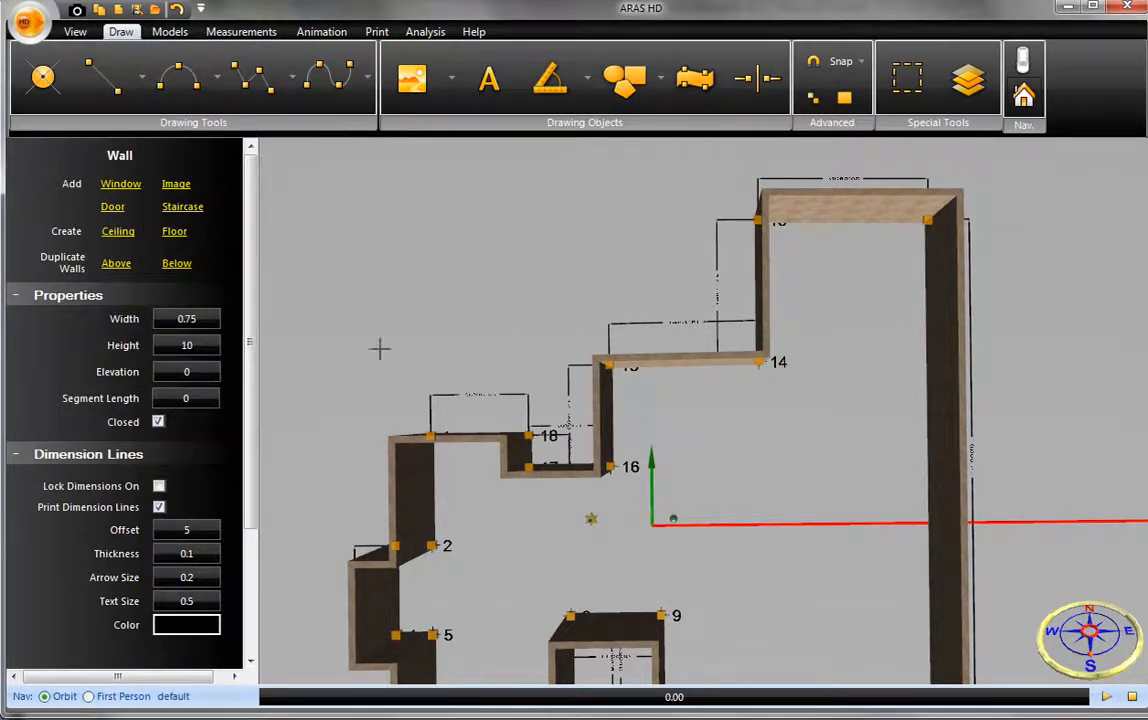
{"action": "left_click", "coordinate": [605, 467]}
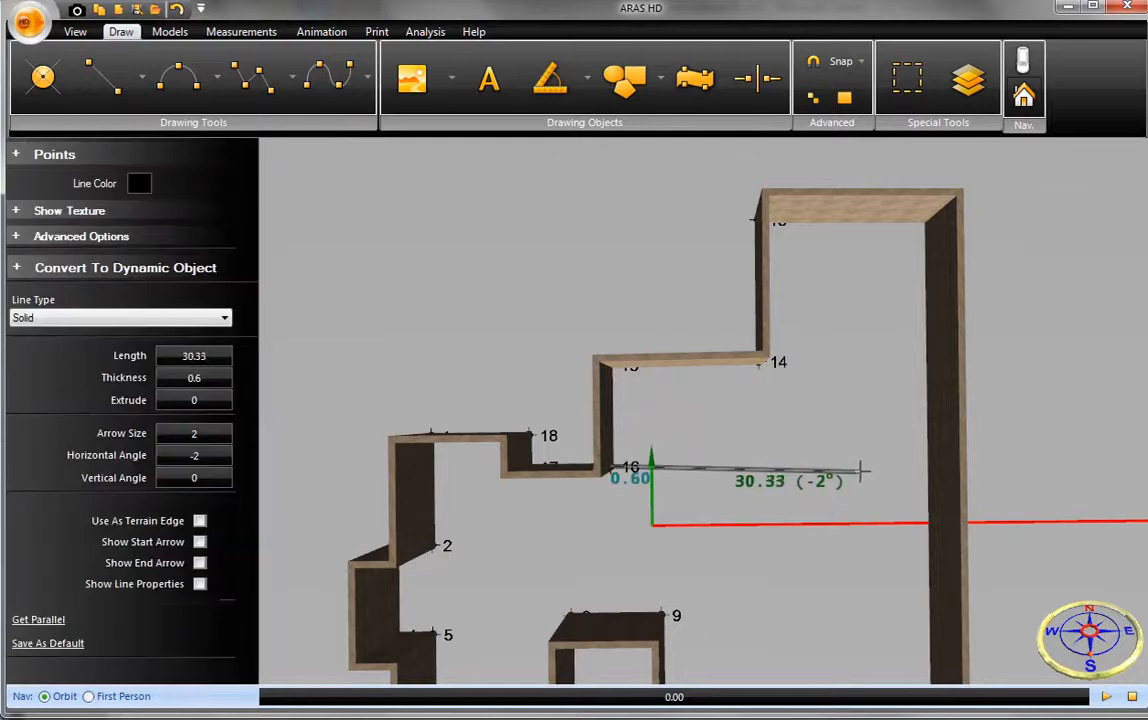
{"action": "left_click", "coordinate": [930, 459]}
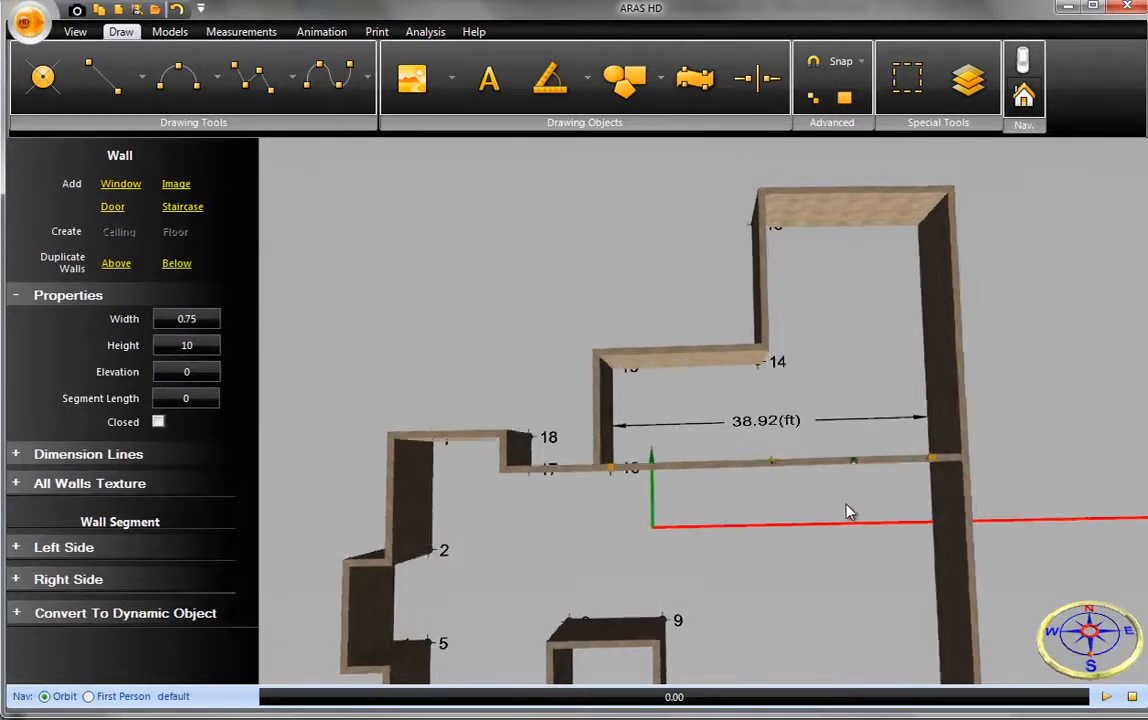
- Add a door and a window to the exterior wall between points 10 and 11, placing the window between the door and point 11
{"action": "middle_click_drag", "start_coordinate": [845, 512], "coordinate": [848, 446]}
{"action": "scroll", "coordinate": [847, 438], "scroll_direction": "up", "scroll_amount": 3}
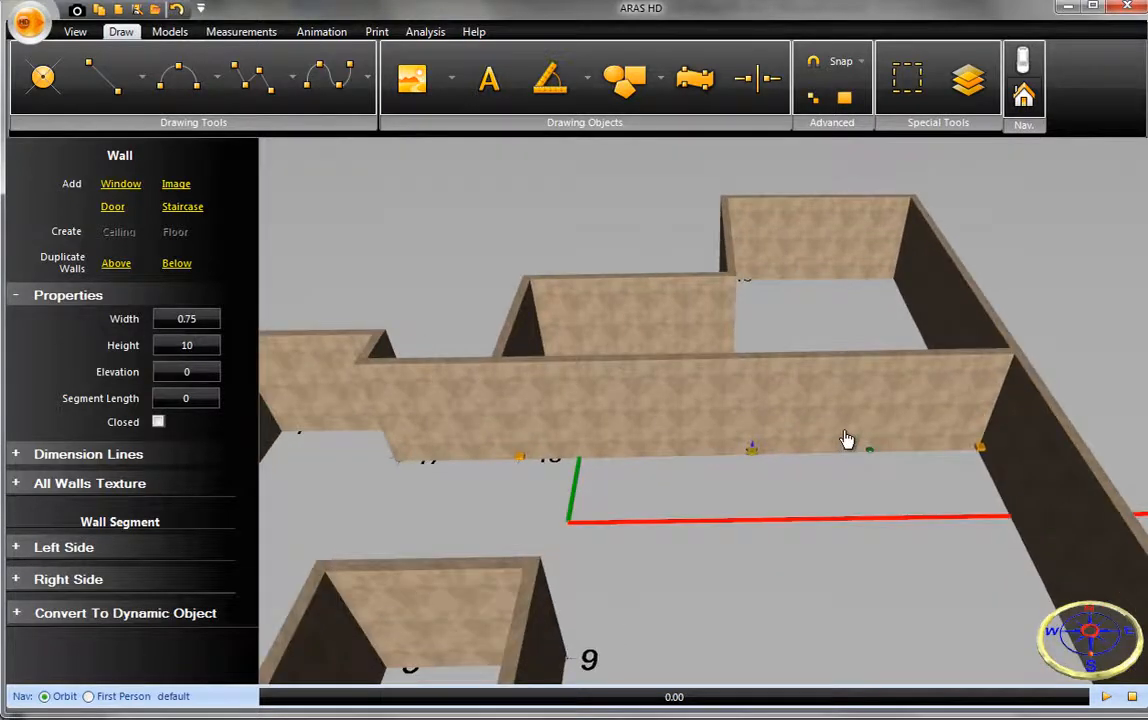
{"action": "right_click_drag", "start_coordinate": [740, 477], "coordinate": [682, 443]}
{"action": "middle_click_drag", "start_coordinate": [682, 443], "coordinate": [661, 372]}
{"action": "left_click", "coordinate": [631, 447]}
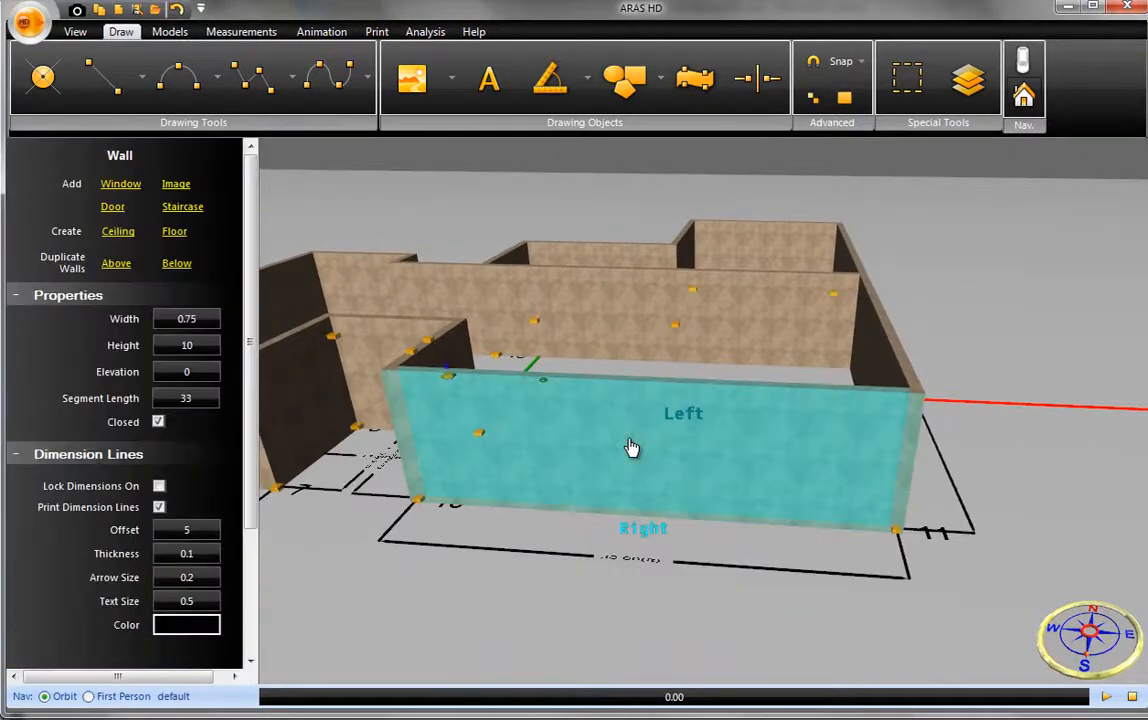
{"action": "left_click", "coordinate": [112, 207]}
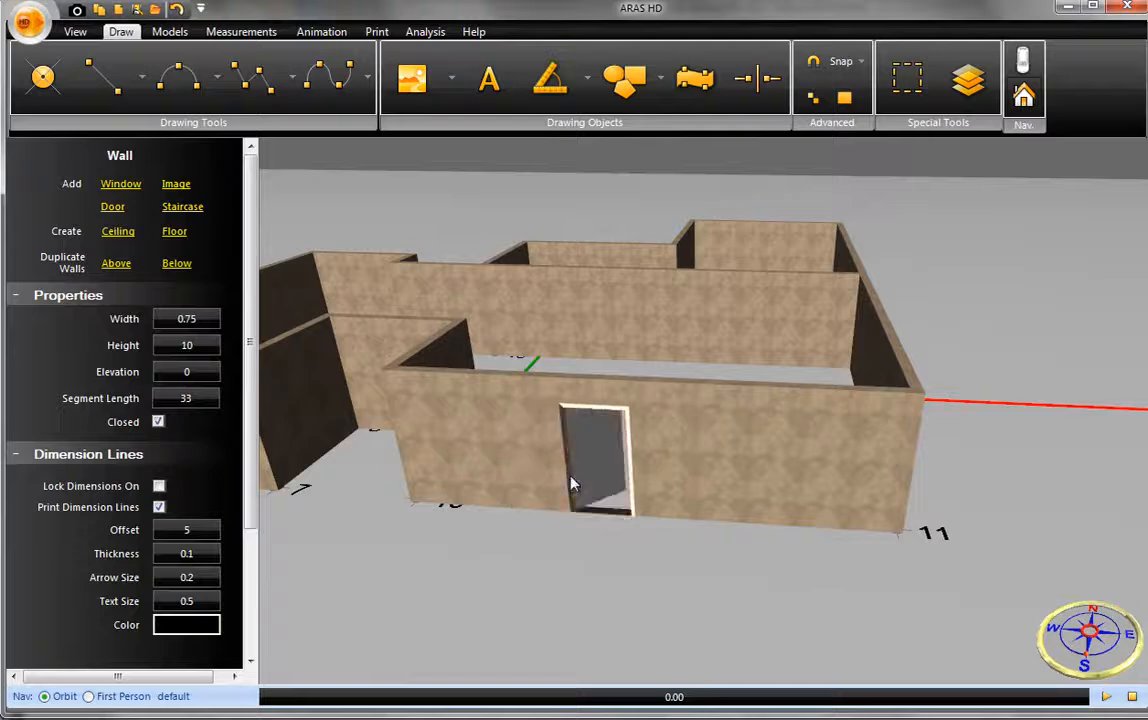
{"action": "left_click", "coordinate": [120, 184]}
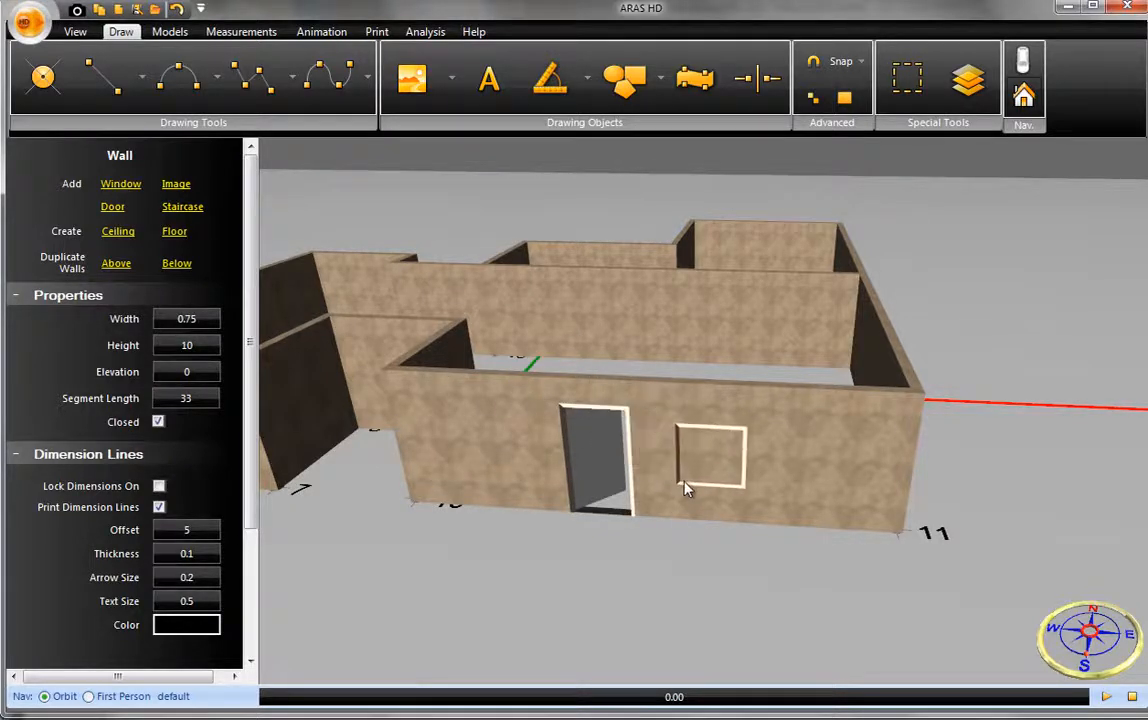
{"action": "left_click", "coordinate": [710, 483]}
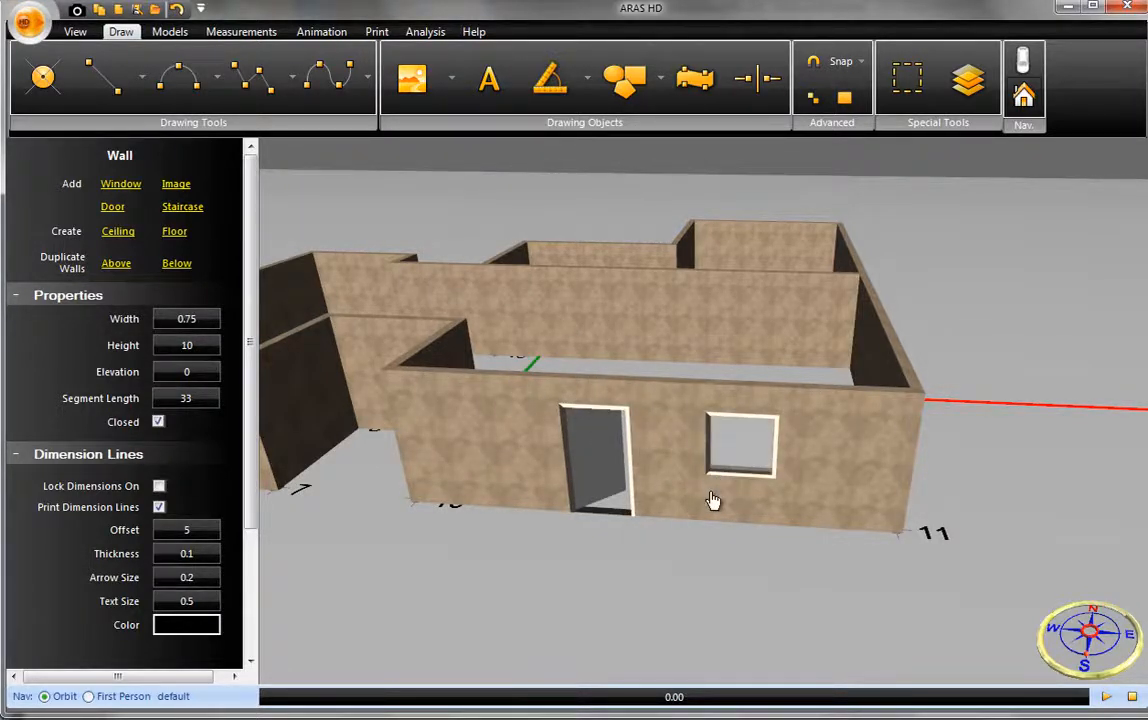
- Import the csi victim position measurement log from the HD training files folder as an Aras 360 Csv
{"action": "middle_click_drag", "start_coordinate": [713, 500], "coordinate": [825, 540]}
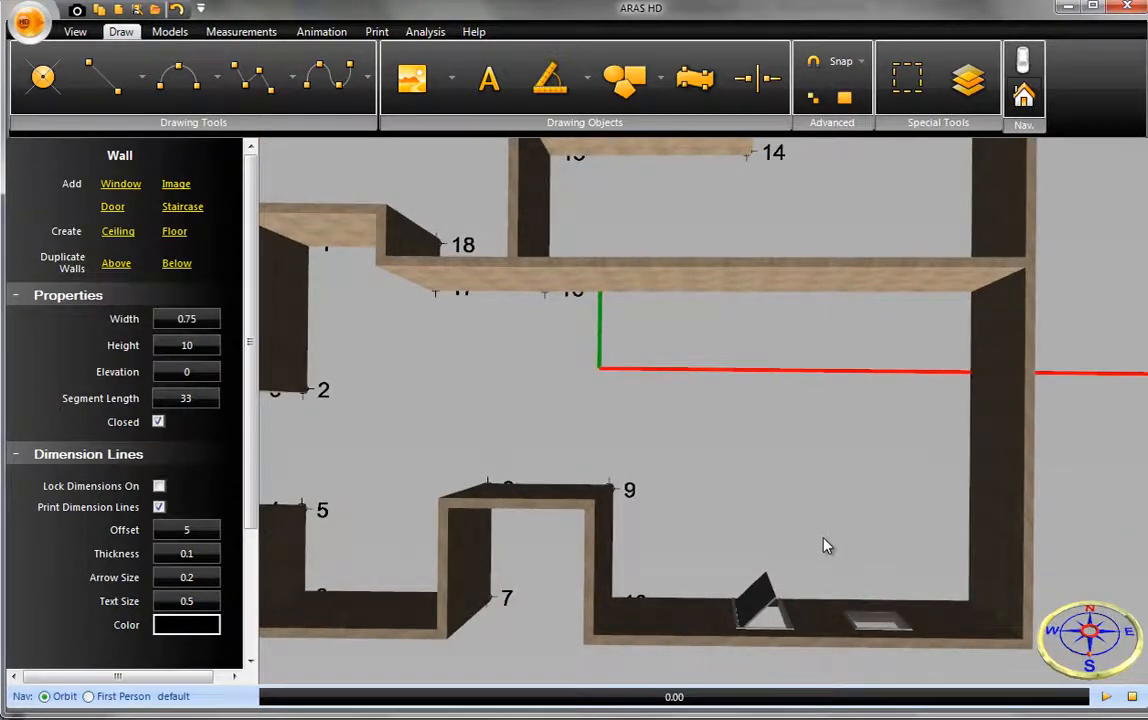
{"action": "scroll", "coordinate": [825, 545], "scroll_direction": "down", "scroll_amount": 3}
{"action": "middle_click_drag", "start_coordinate": [778, 507], "coordinate": [769, 451]}
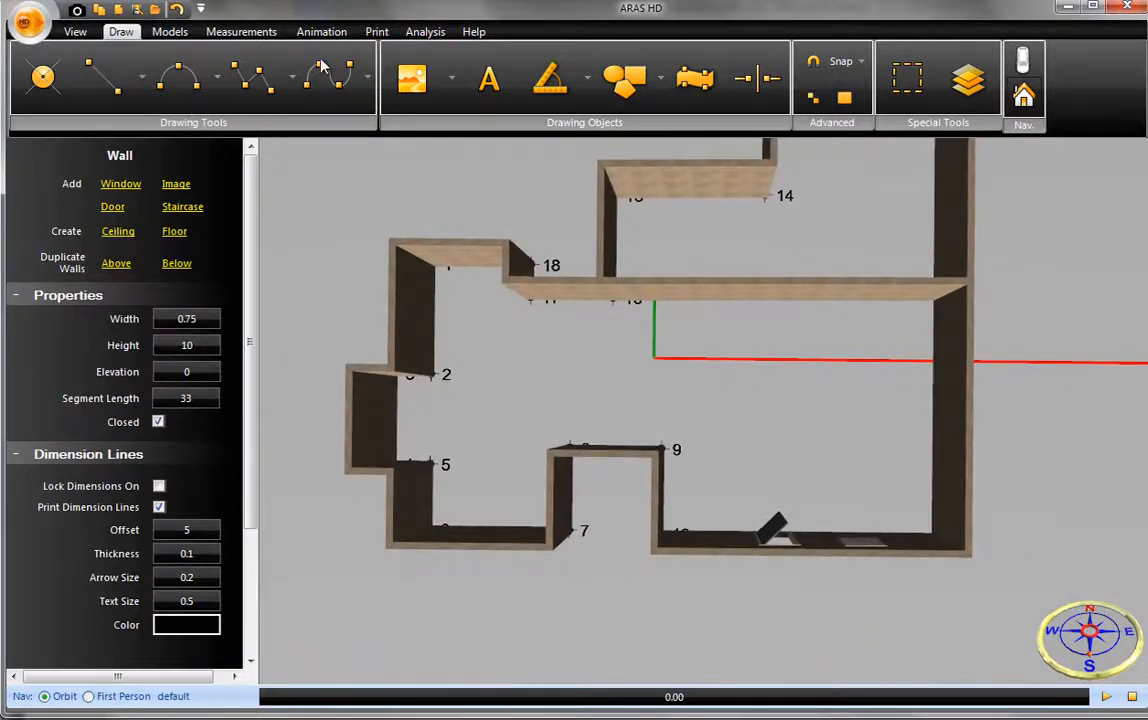
{"action": "left_click", "coordinate": [245, 32]}
{"action": "left_click", "coordinate": [165, 80]}
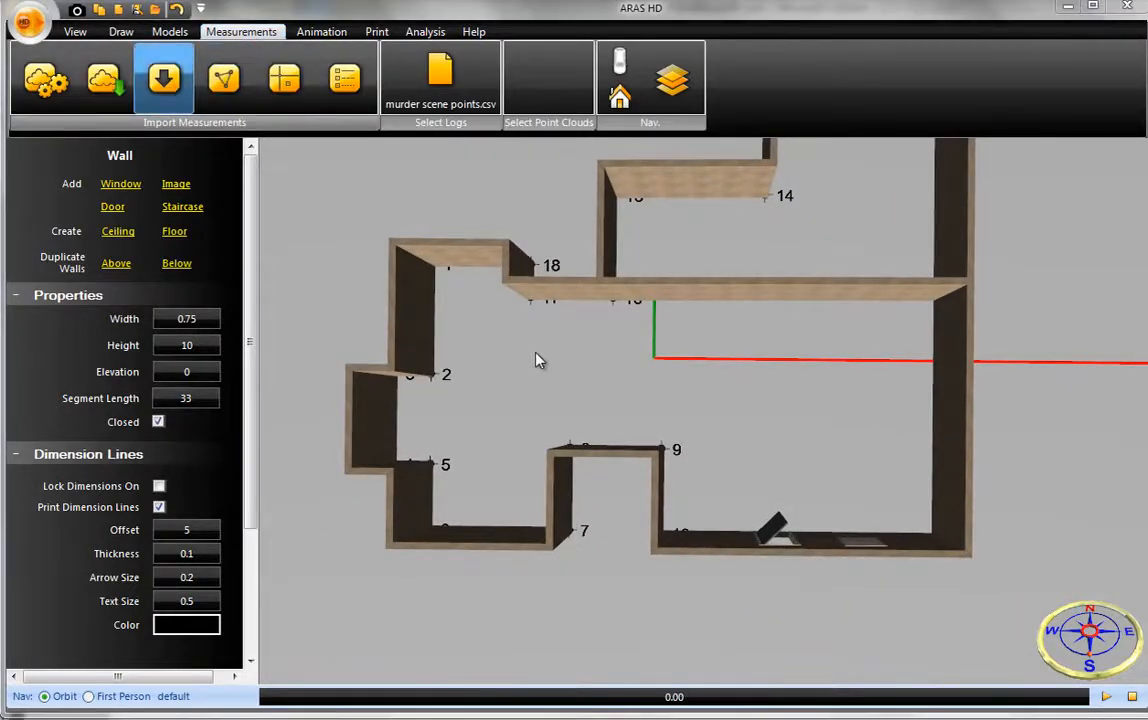
{"action": "left_click", "coordinate": [304, 233]}
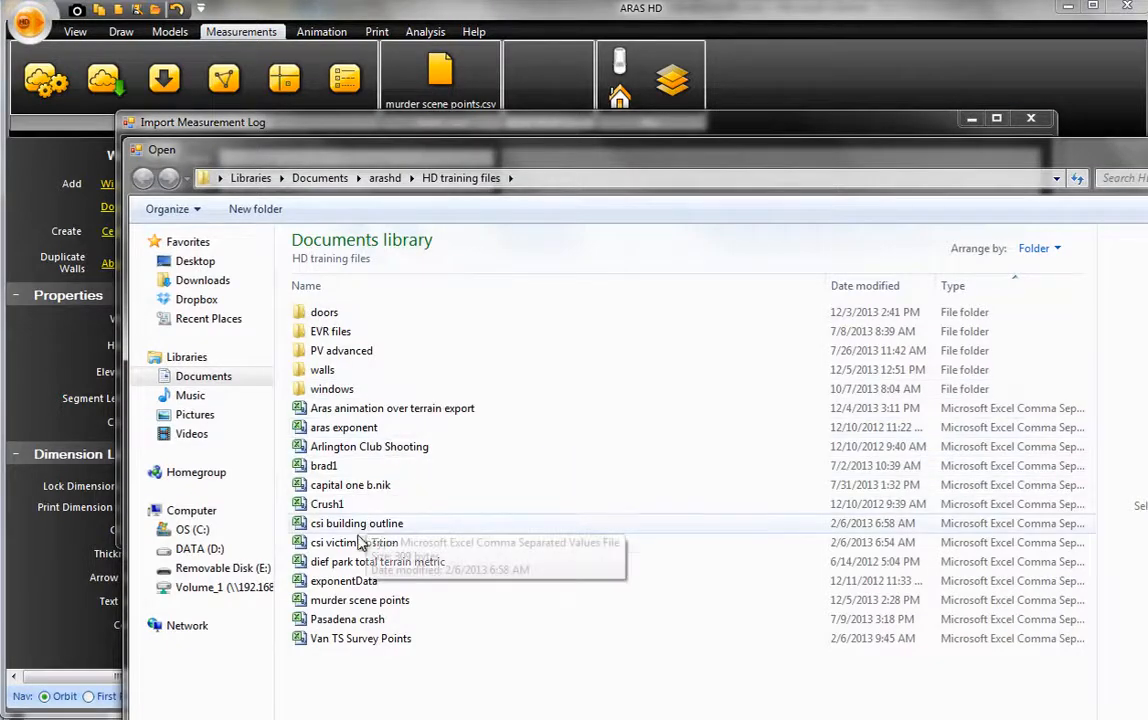
{"action": "left_click", "coordinate": [360, 542]}
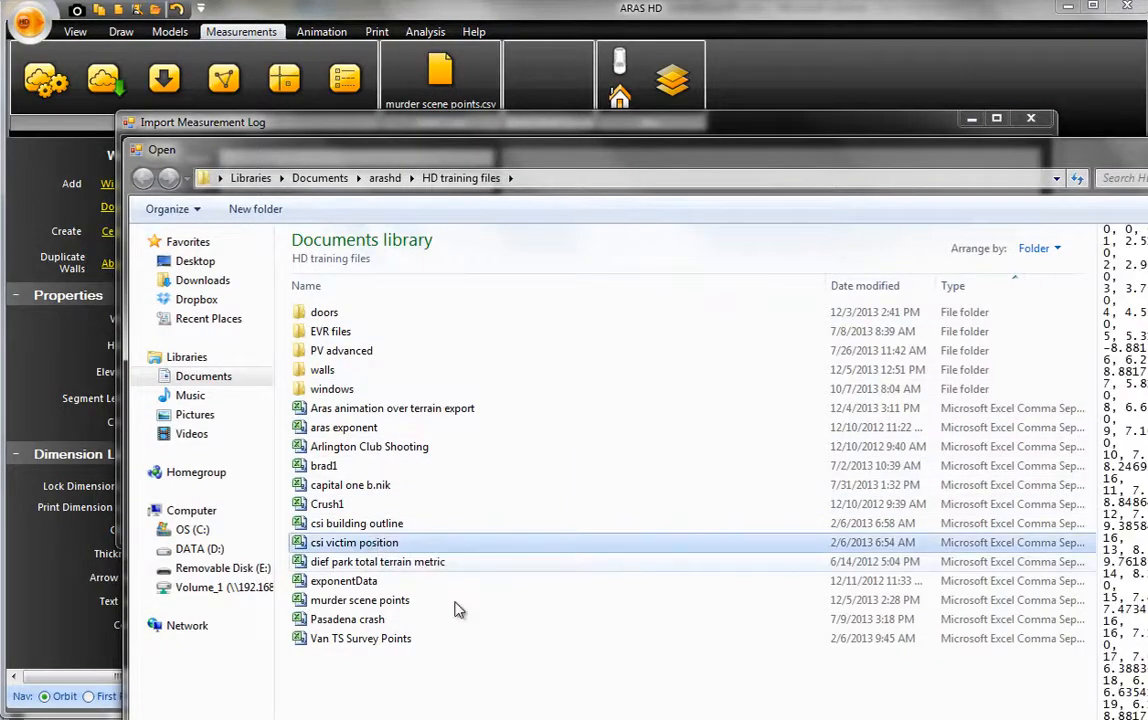
{"action": "key", "text": "Return"}
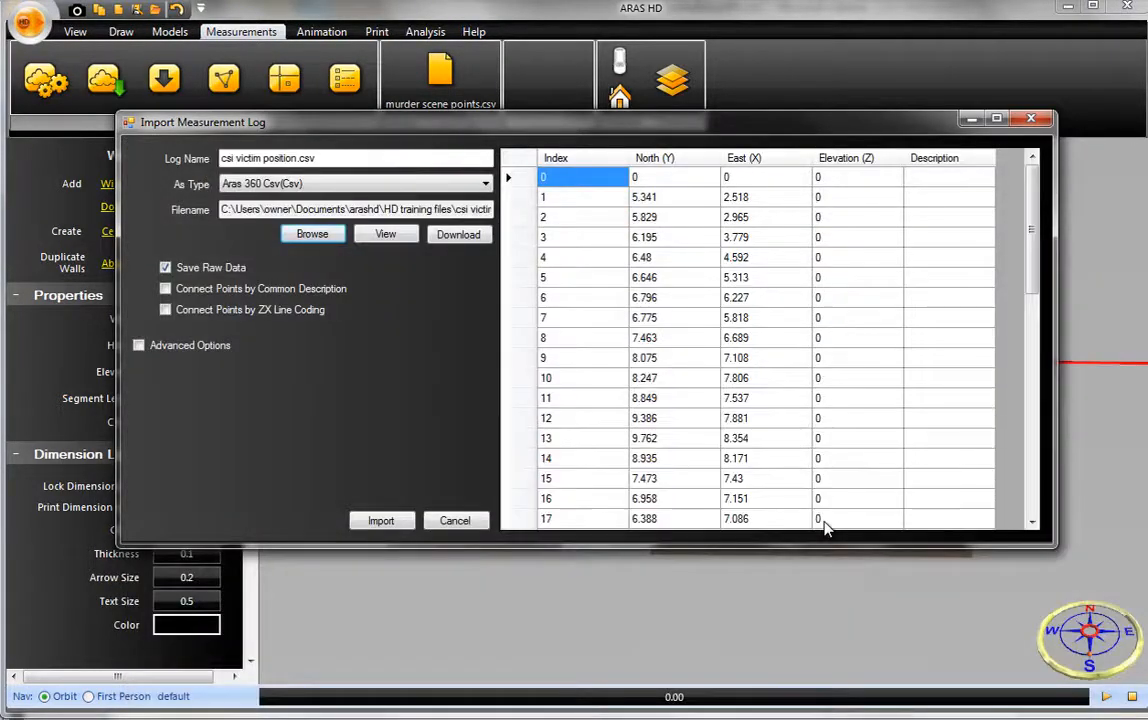
{"action": "left_click", "coordinate": [402, 518]}
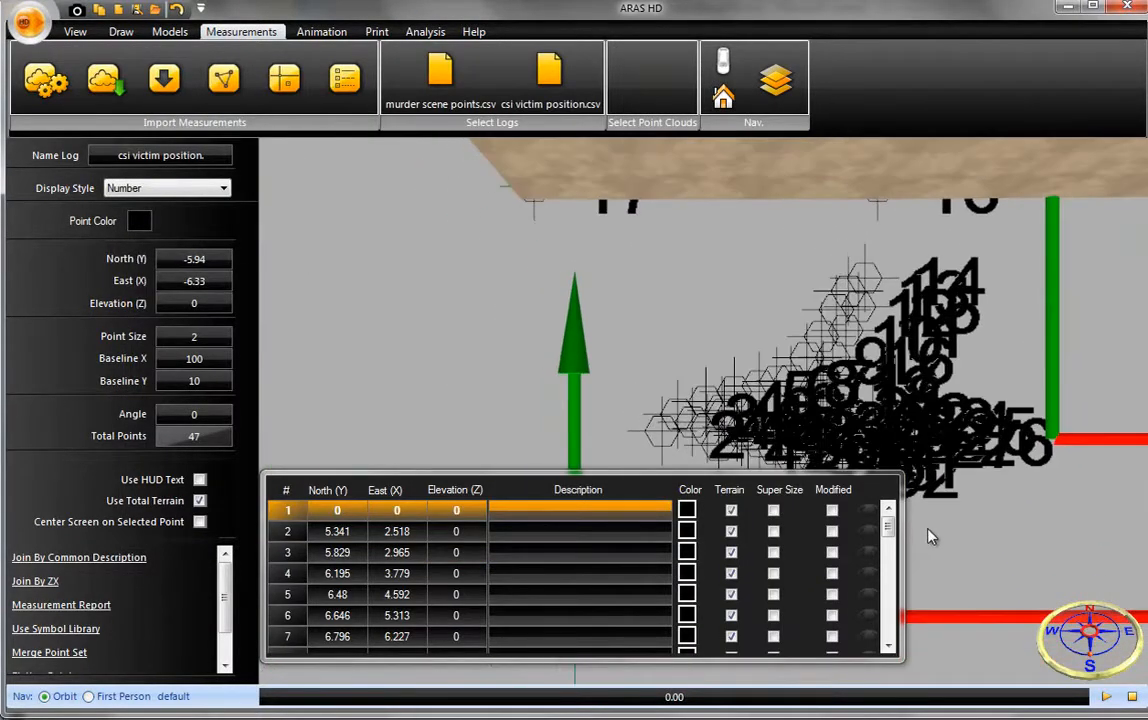
- Move the origin of the victim position points onto the wall corner at point 8
{"action": "middle_click_drag", "start_coordinate": [813, 401], "coordinate": [735, 352]}
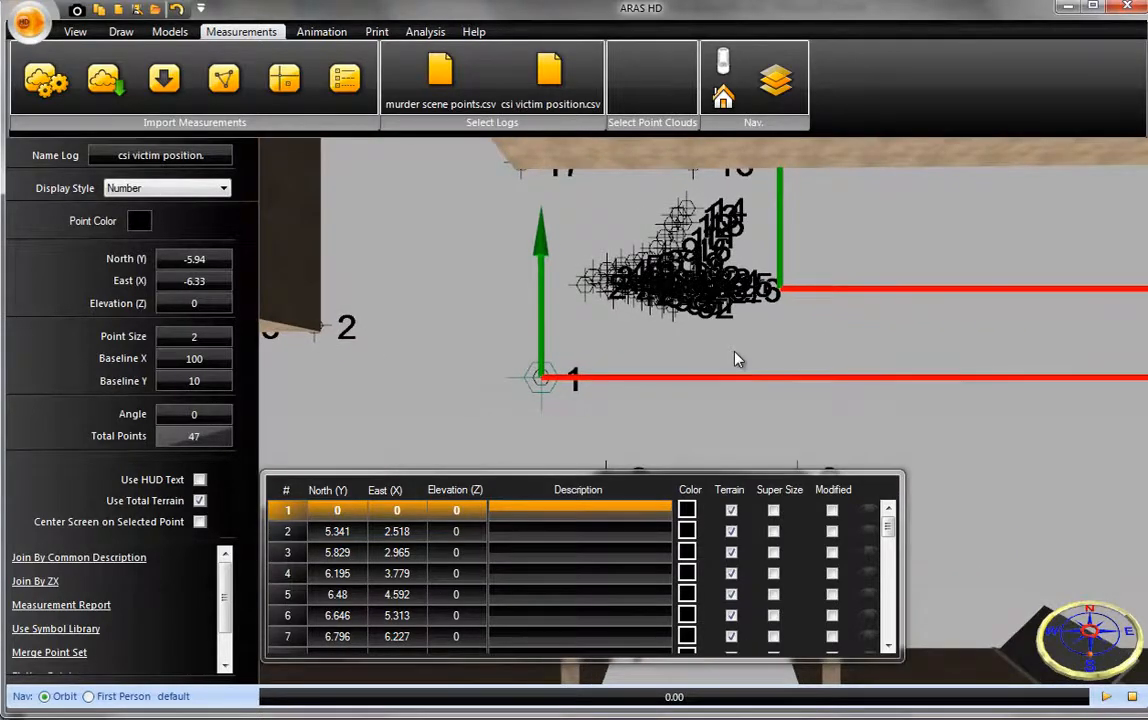
{"action": "scroll", "coordinate": [735, 358], "scroll_direction": "down", "scroll_amount": 5}
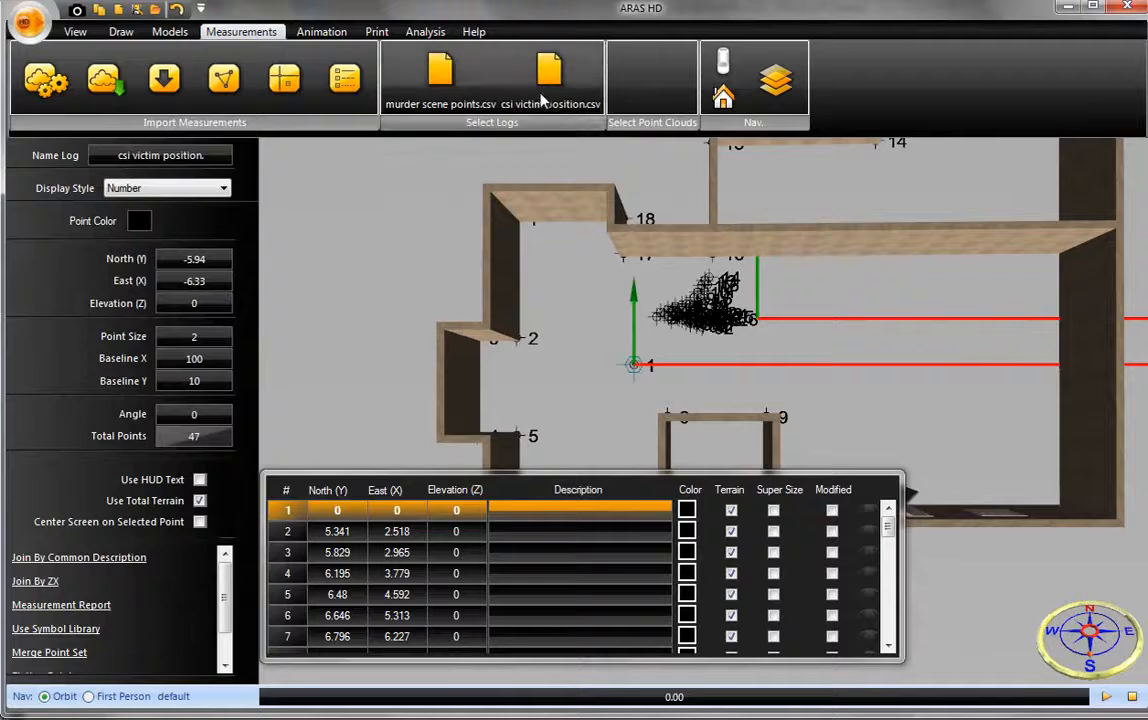
{"action": "left_click_drag", "start_coordinate": [632, 364], "coordinate": [667, 418]}
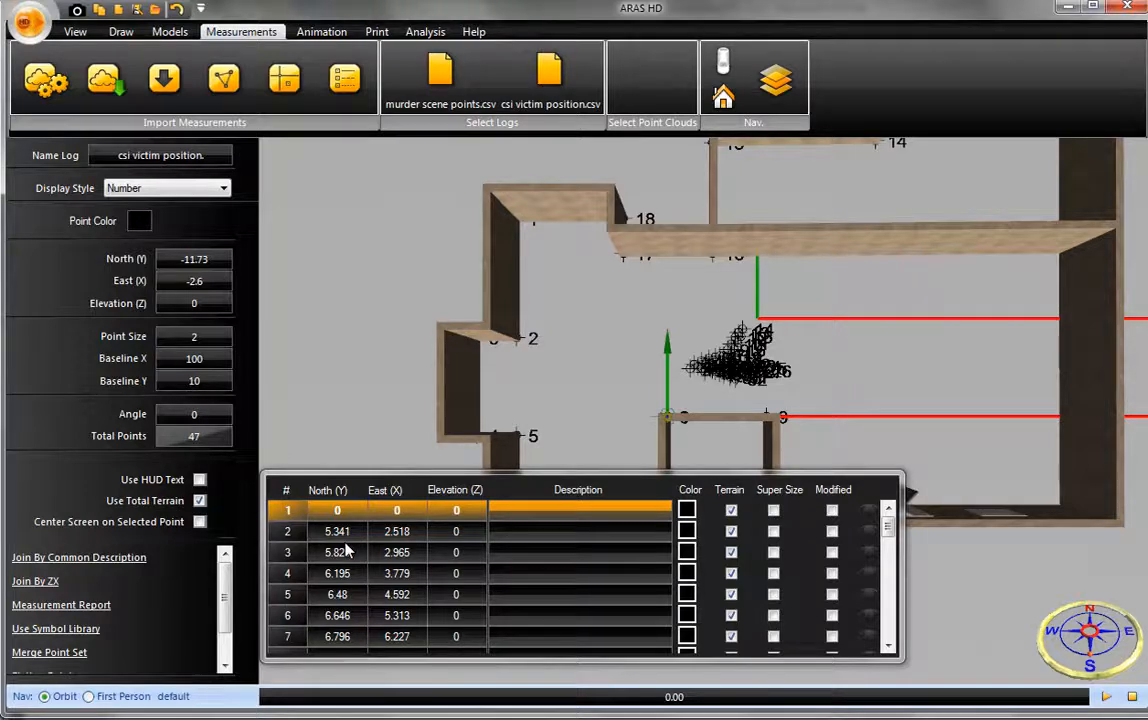
- Set the victim position log's point size to 0.5 and deselect the log
{"action": "left_click", "coordinate": [210, 340]}
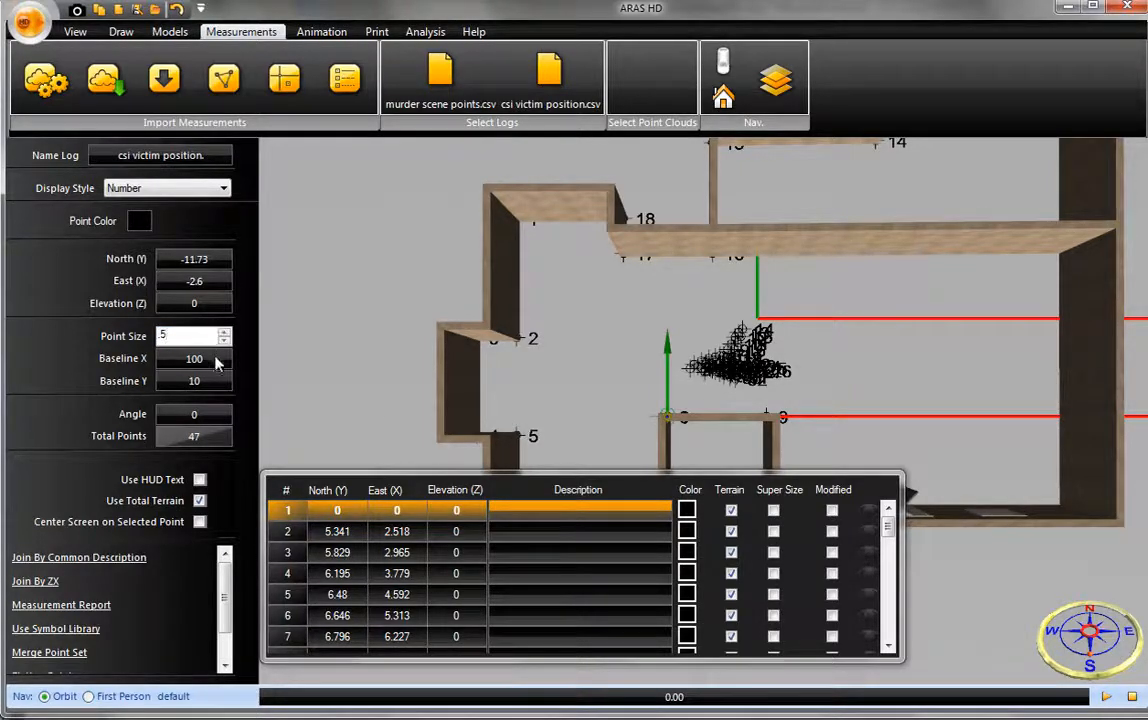
{"action": "type", "text": ".5"}
{"action": "key", "text": "Tab"}
{"action": "scroll", "coordinate": [710, 385], "scroll_direction": "up", "scroll_amount": 5}
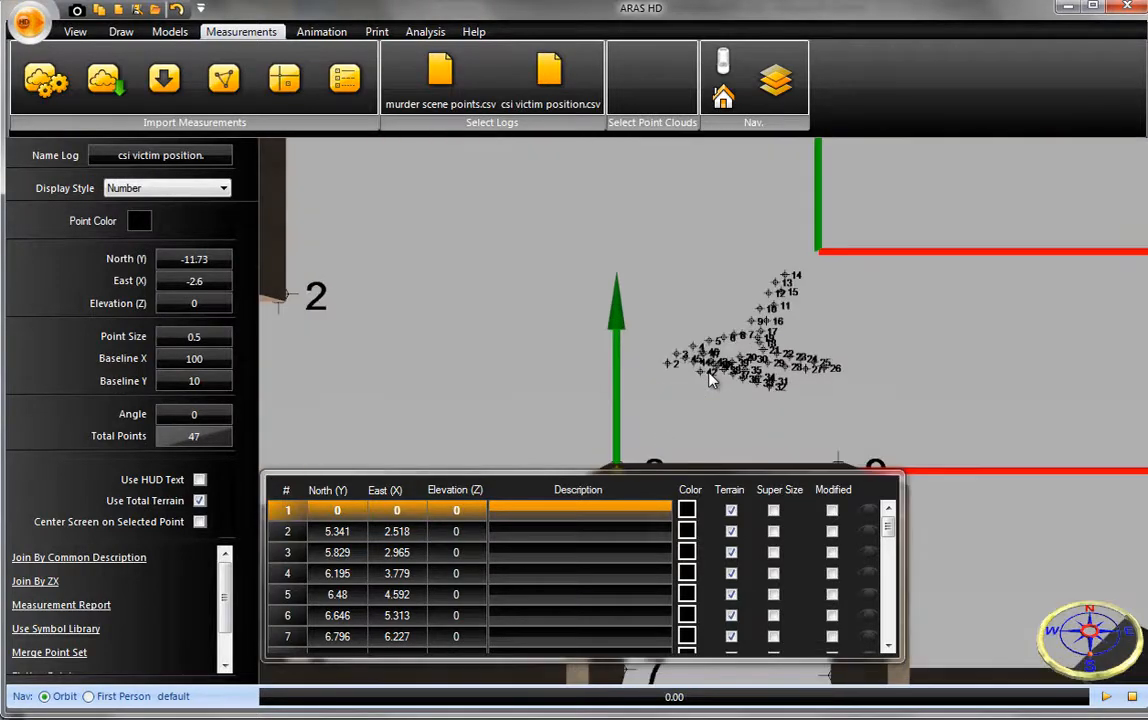
{"action": "left_click_drag", "start_coordinate": [725, 400], "coordinate": [754, 482]}
{"action": "left_click", "coordinate": [836, 418]}
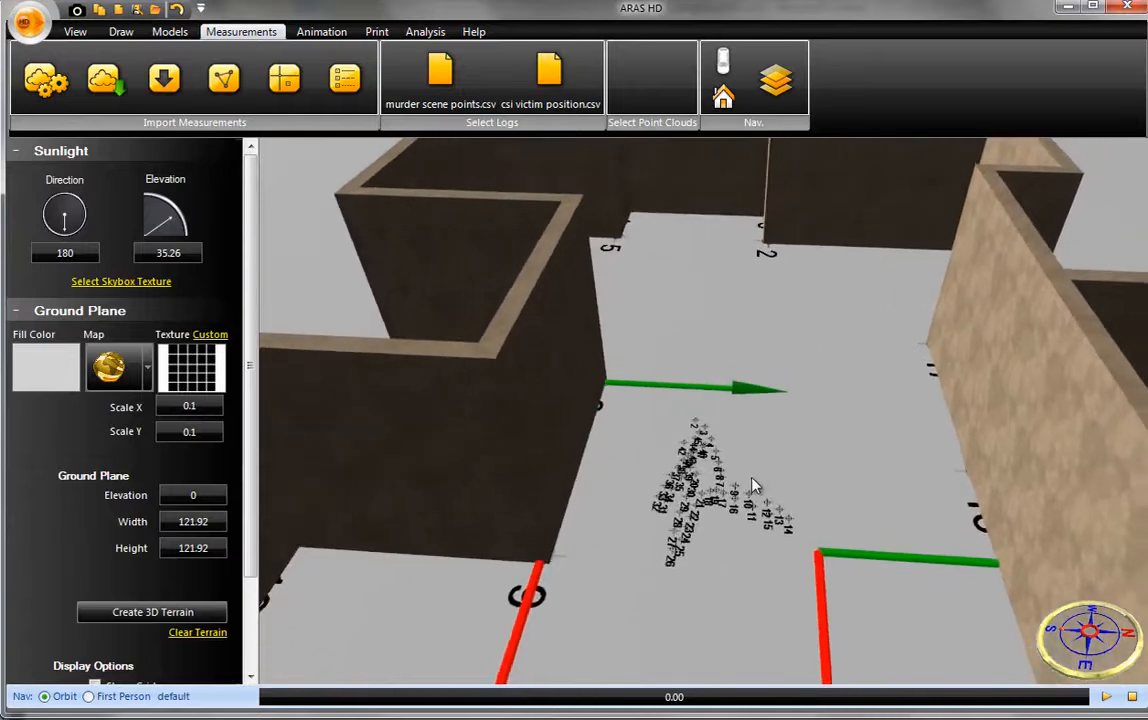
- Place the poseable dummy from the people model library on the victim position points
{"action": "right_click_drag", "start_coordinate": [754, 482], "coordinate": [788, 446]}
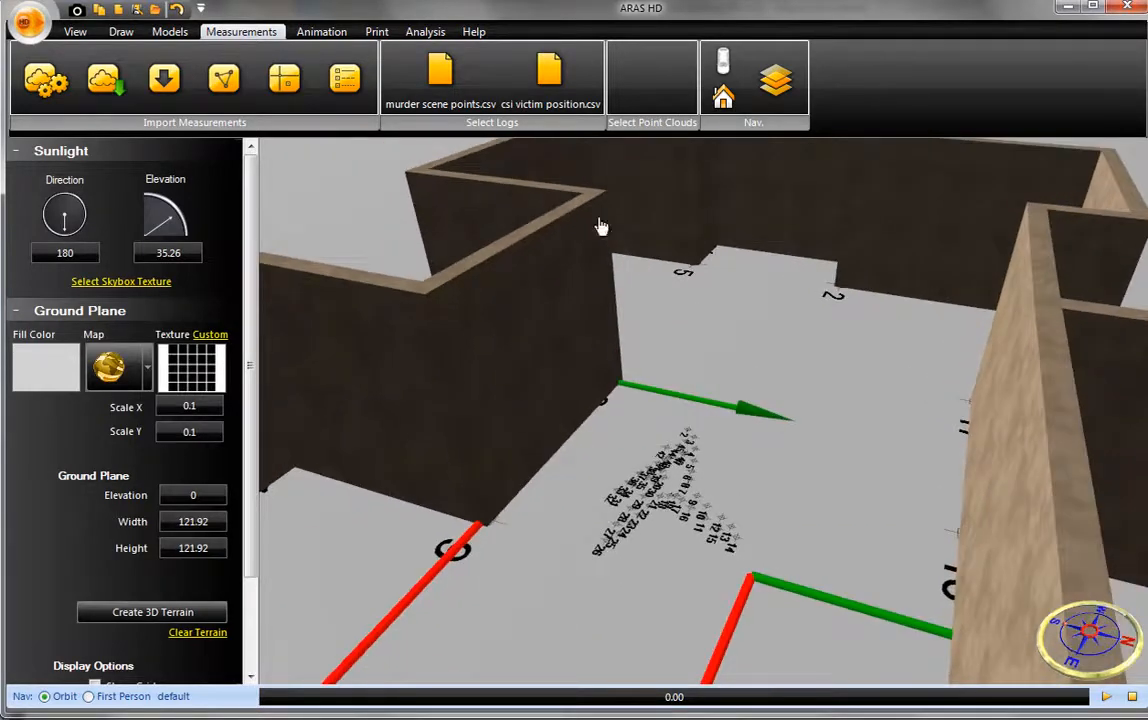
{"action": "left_click", "coordinate": [171, 32]}
{"action": "left_click", "coordinate": [367, 108]}
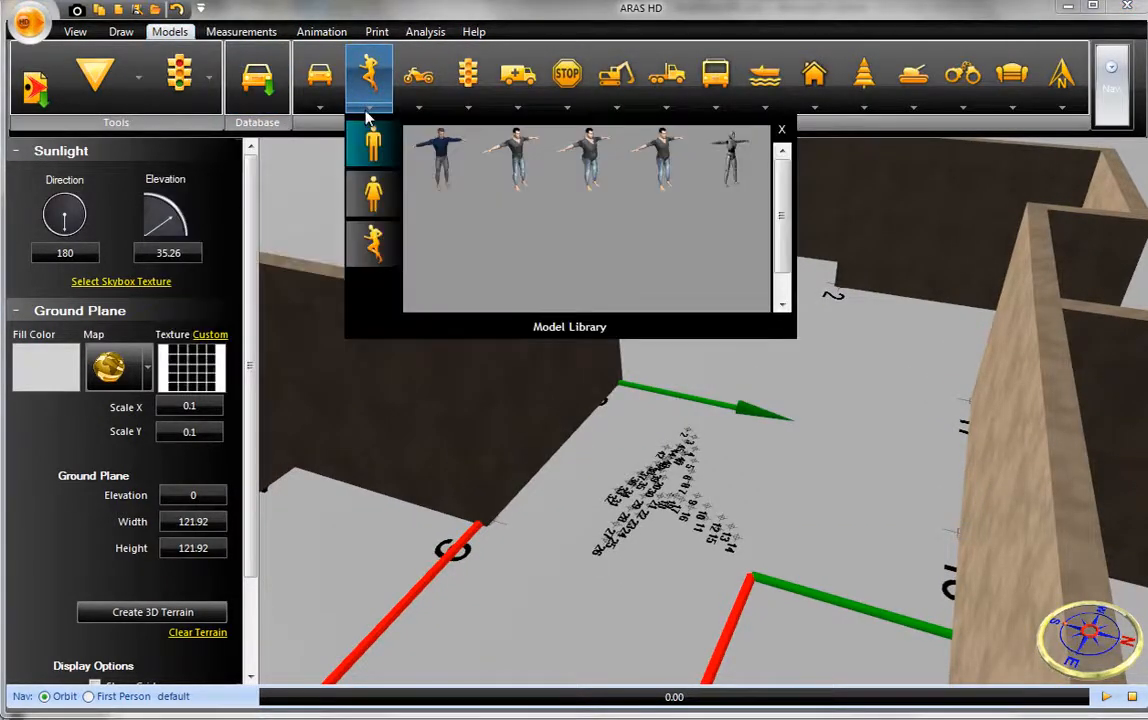
{"action": "left_click", "coordinate": [730, 180]}
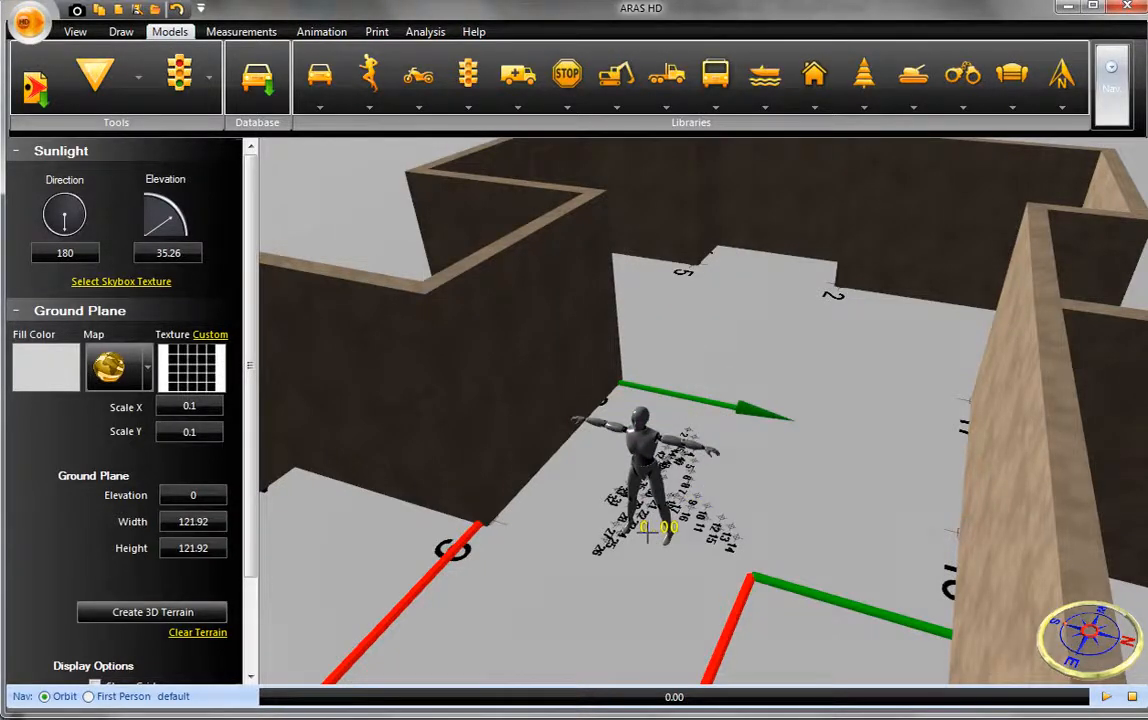
{"action": "left_click", "coordinate": [645, 530]}
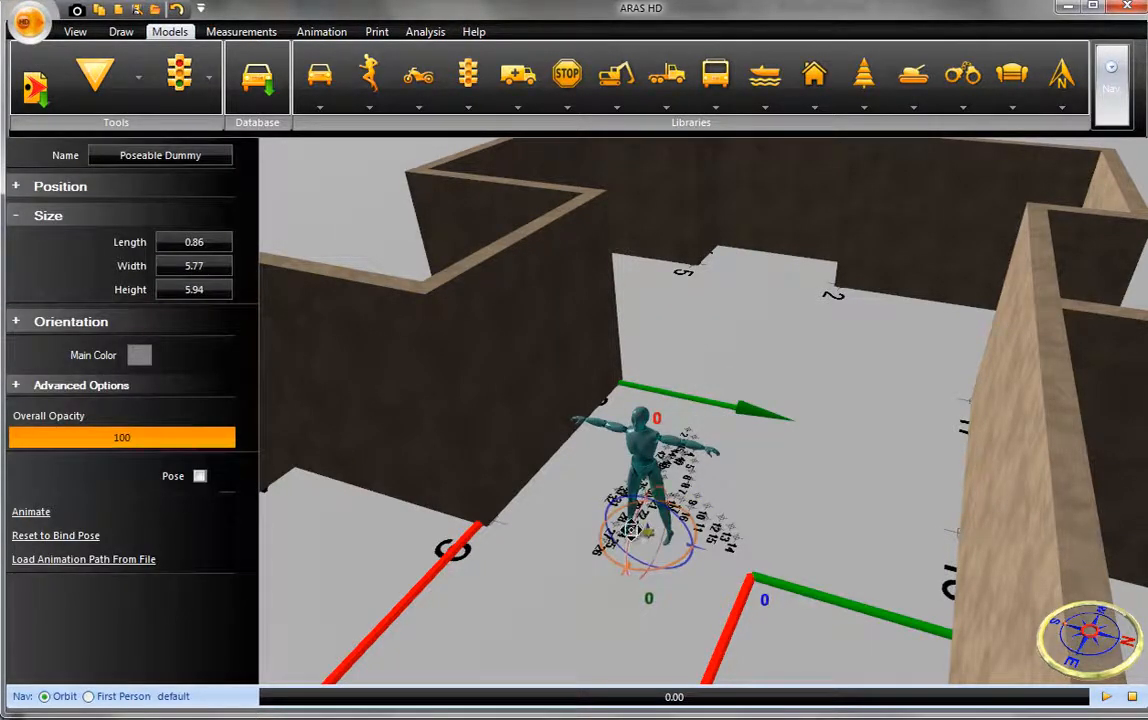
- Tilt the dummy back about 86° so it lies along the victim points, and set its height to 6.5
{"action": "left_click_drag", "start_coordinate": [632, 528], "coordinate": [678, 421]}
{"action": "right_click_drag", "start_coordinate": [719, 490], "coordinate": [705, 566]}
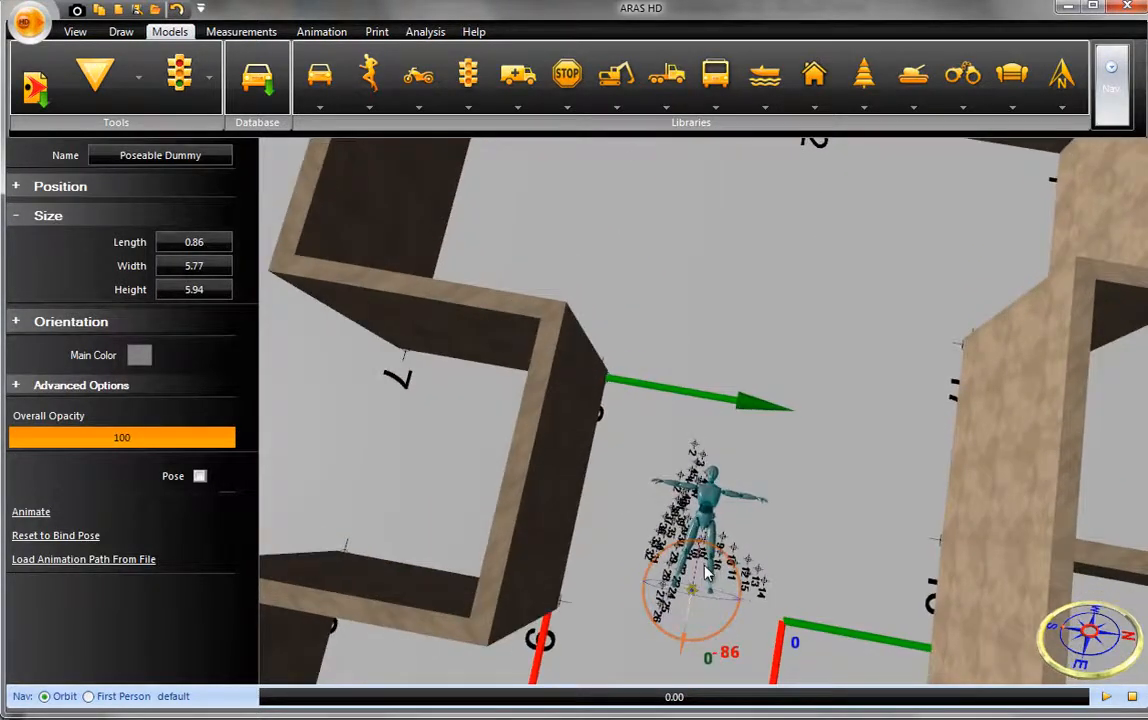
{"action": "scroll", "coordinate": [712, 551], "scroll_direction": "up", "scroll_amount": 4}
{"action": "middle_click_drag", "start_coordinate": [776, 541], "coordinate": [781, 491]}
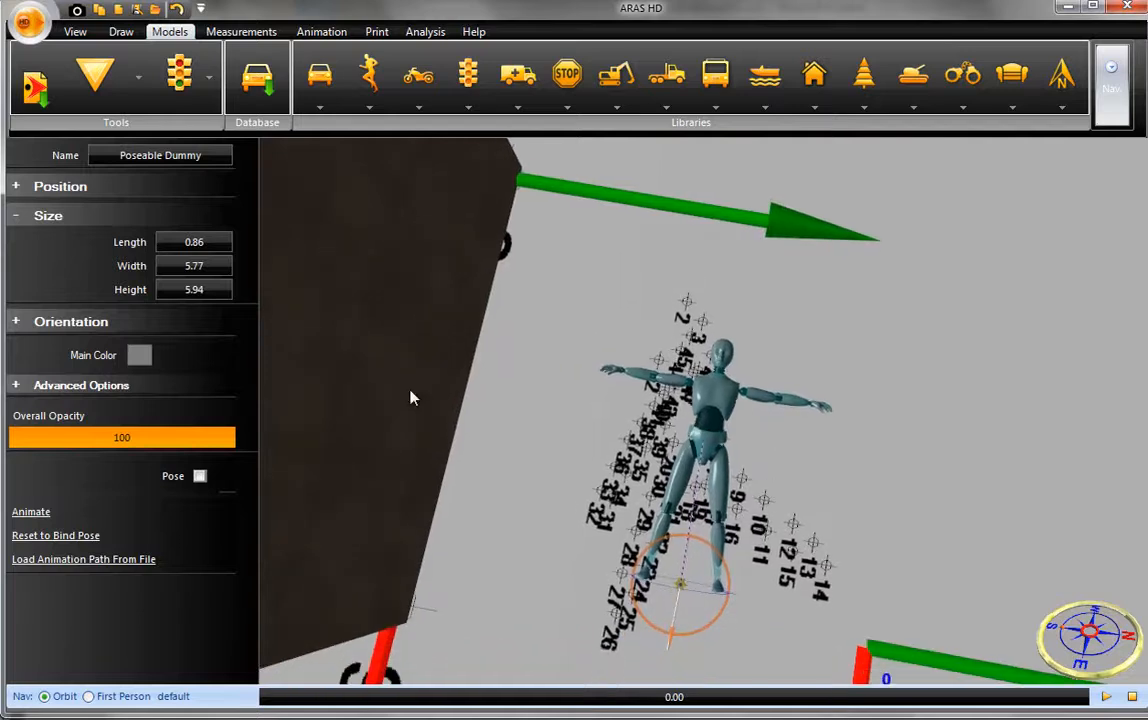
{"action": "left_click", "coordinate": [213, 290]}
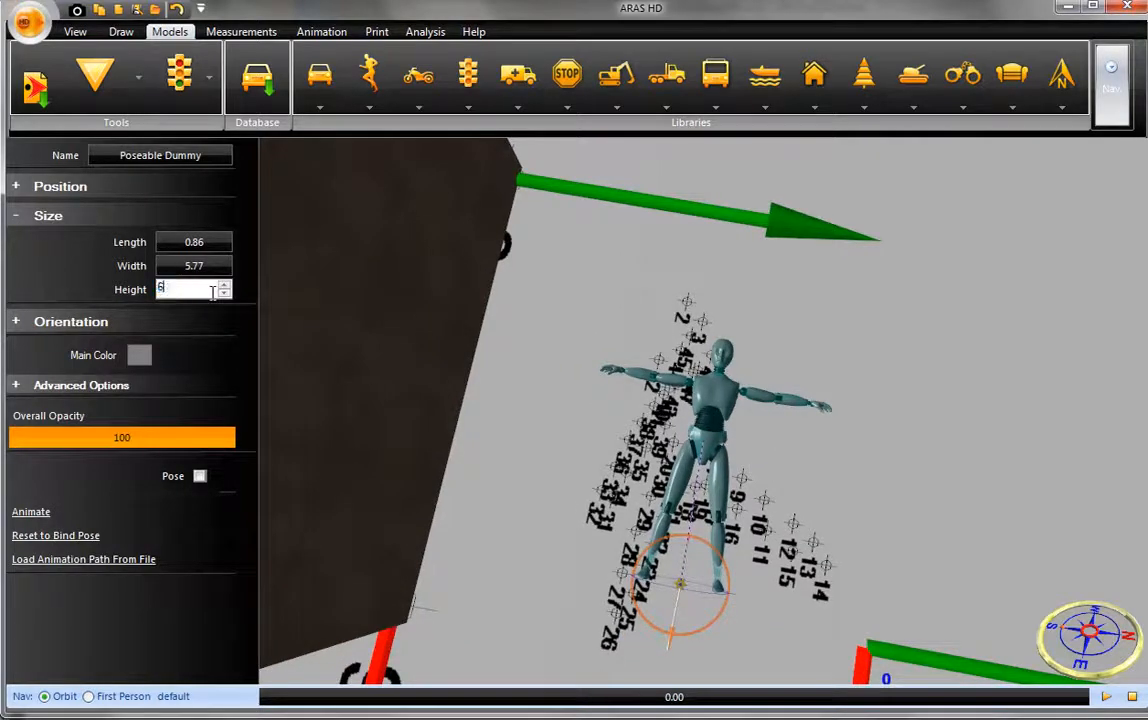
{"action": "left_click", "coordinate": [222, 265]}
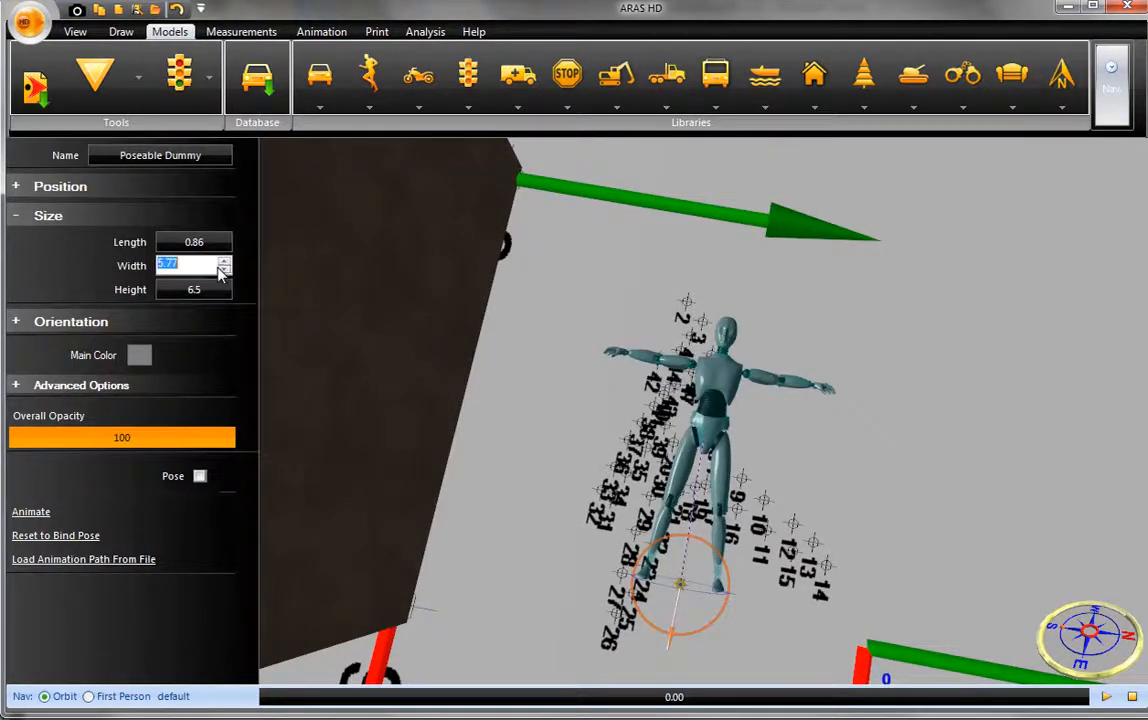
- Swing the dummy's leg on the side of points 9 to 16 outward toward point 13 in pose mode
{"action": "left_click", "coordinate": [199, 477]}
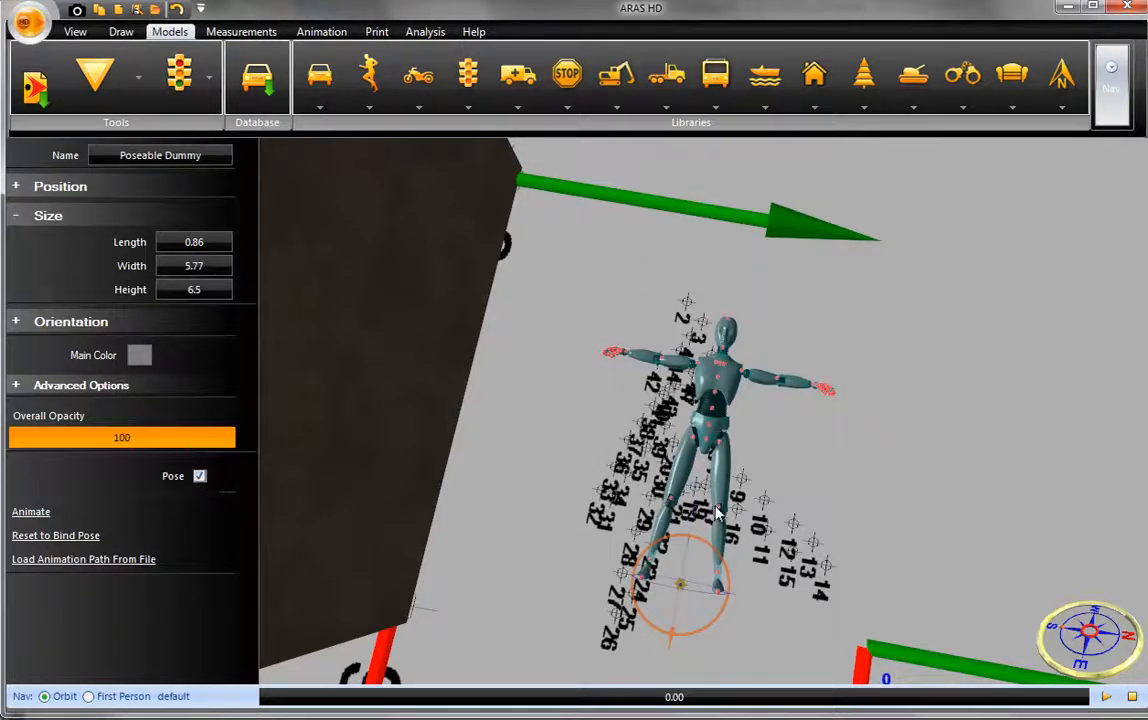
{"action": "right_click", "coordinate": [718, 514]}
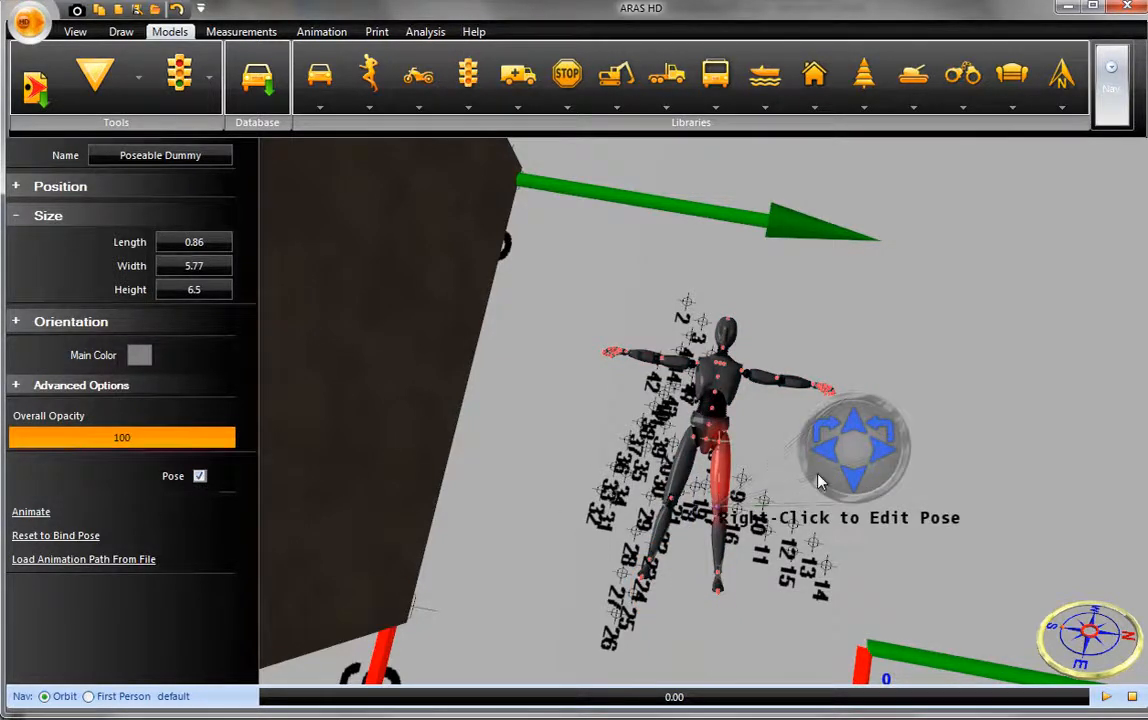
{"action": "left_click", "coordinate": [880, 456]}
{"action": "left_click_drag", "start_coordinate": [882, 452], "coordinate": [885, 454]}
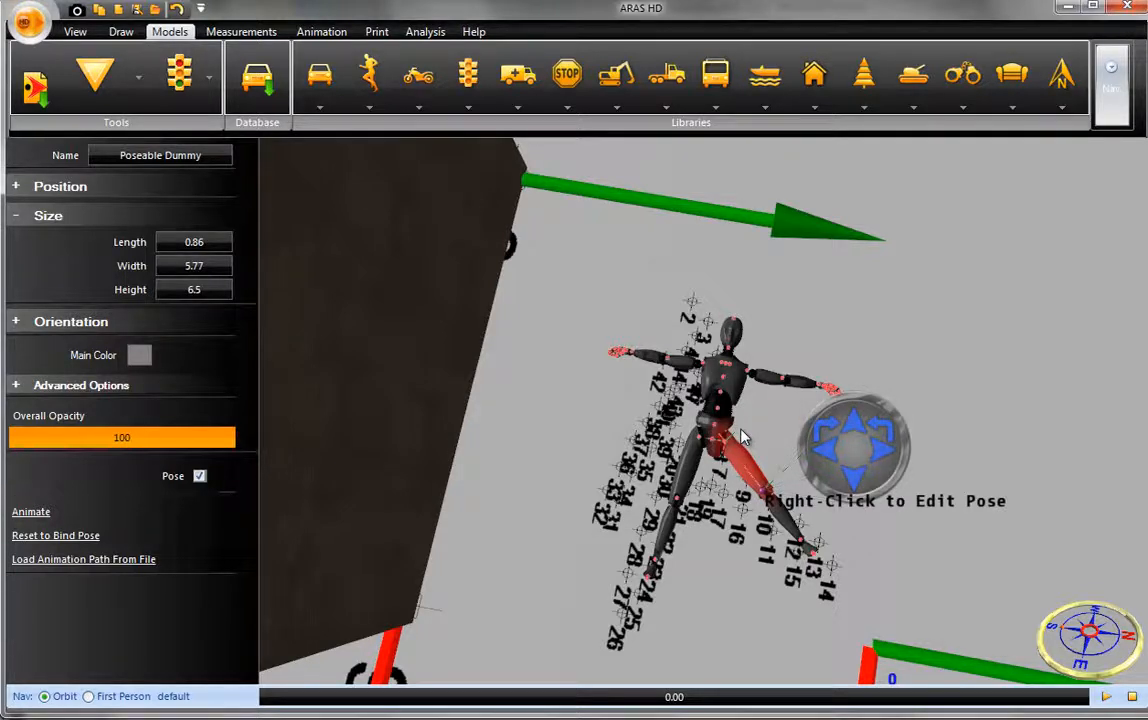
{"action": "left_click", "coordinate": [200, 477]}
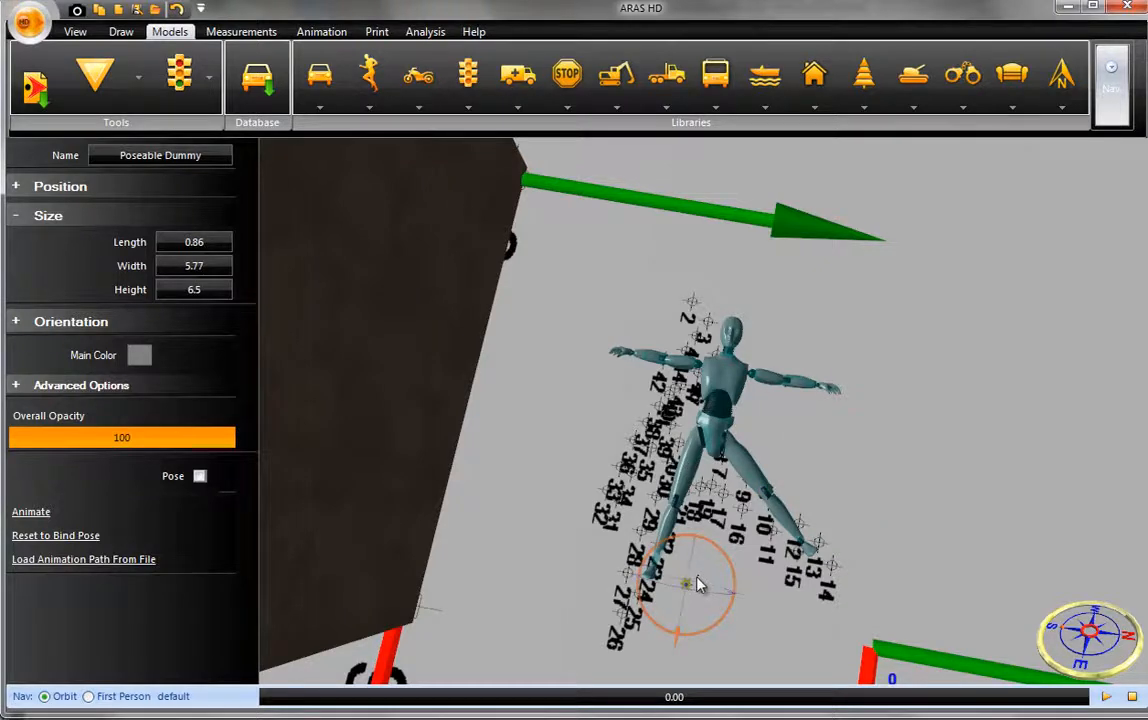
- Shift the dummy so its straight leg reaches point 26, and rotate the other leg farther outward to follow points 9 to 14
{"action": "left_click_drag", "start_coordinate": [686, 584], "coordinate": [677, 630]}
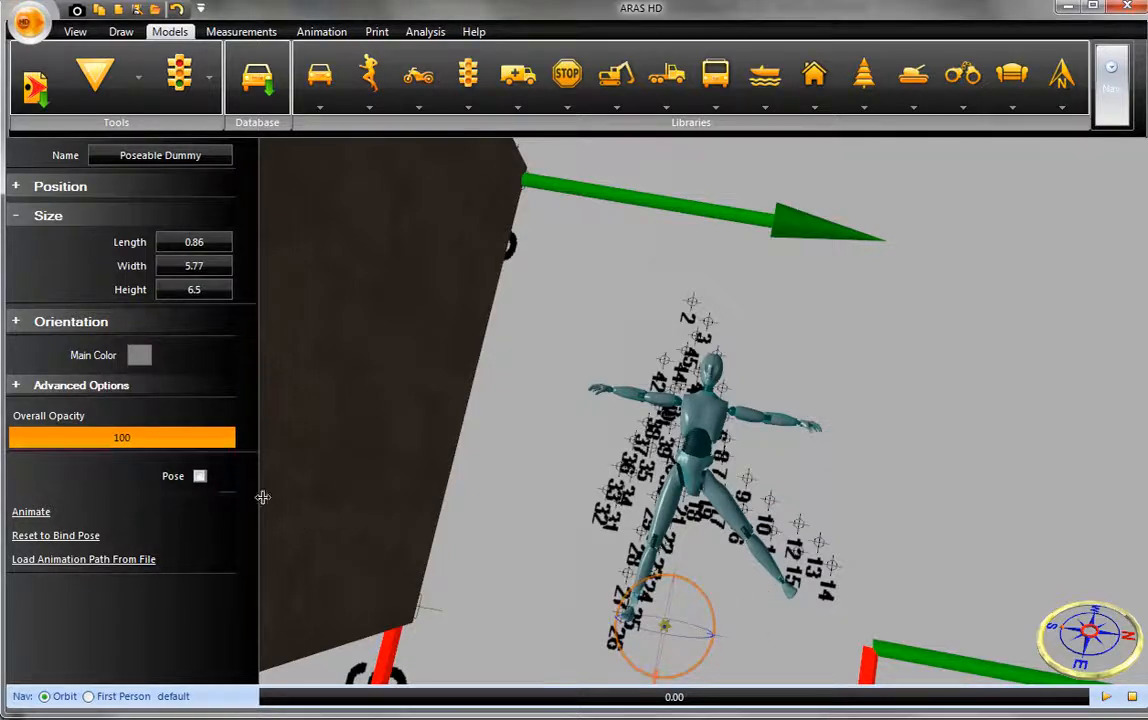
{"action": "left_click", "coordinate": [199, 477]}
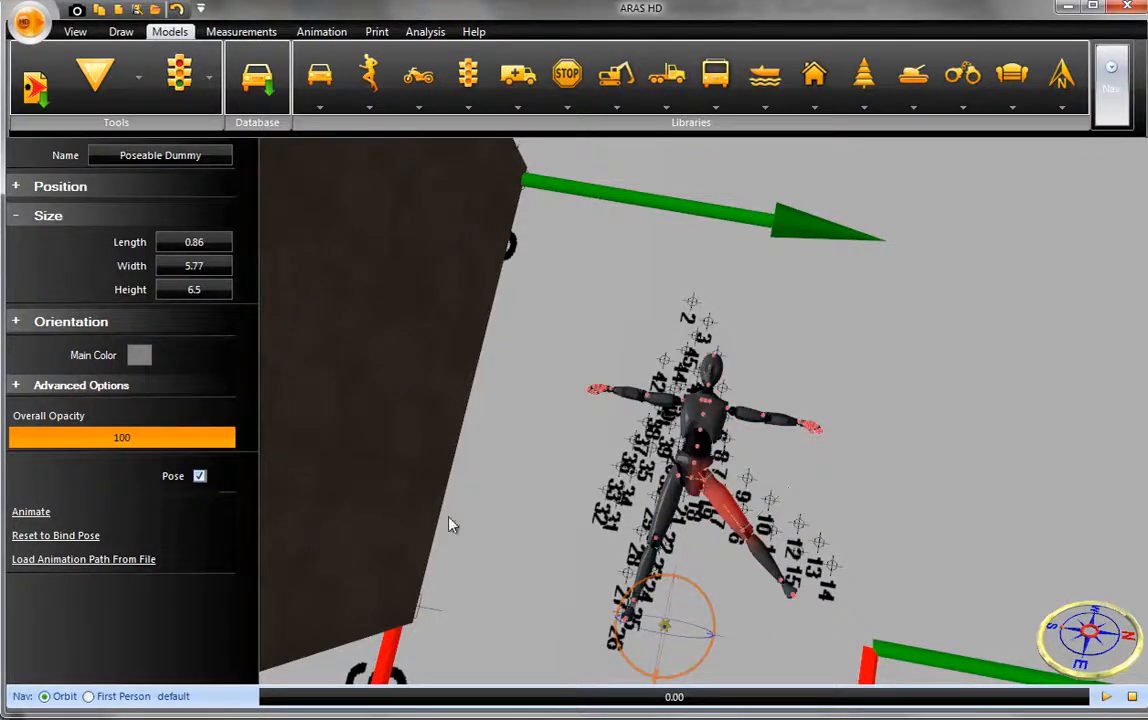
{"action": "left_click", "coordinate": [743, 541]}
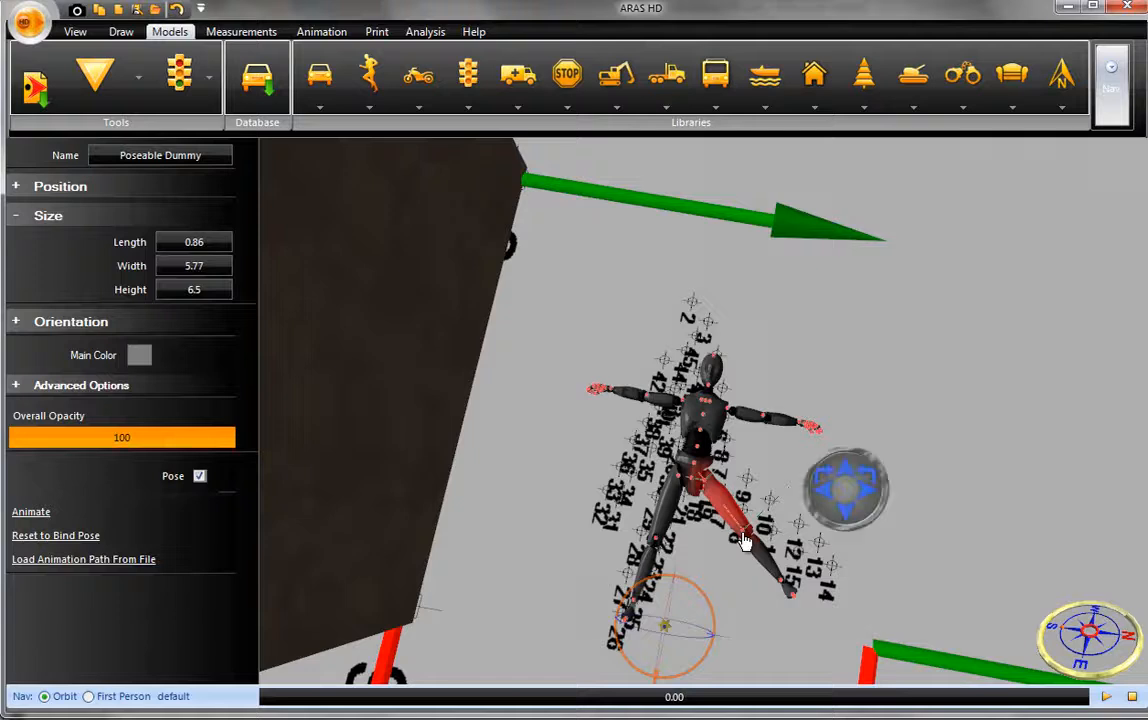
{"action": "left_click", "coordinate": [903, 481]}
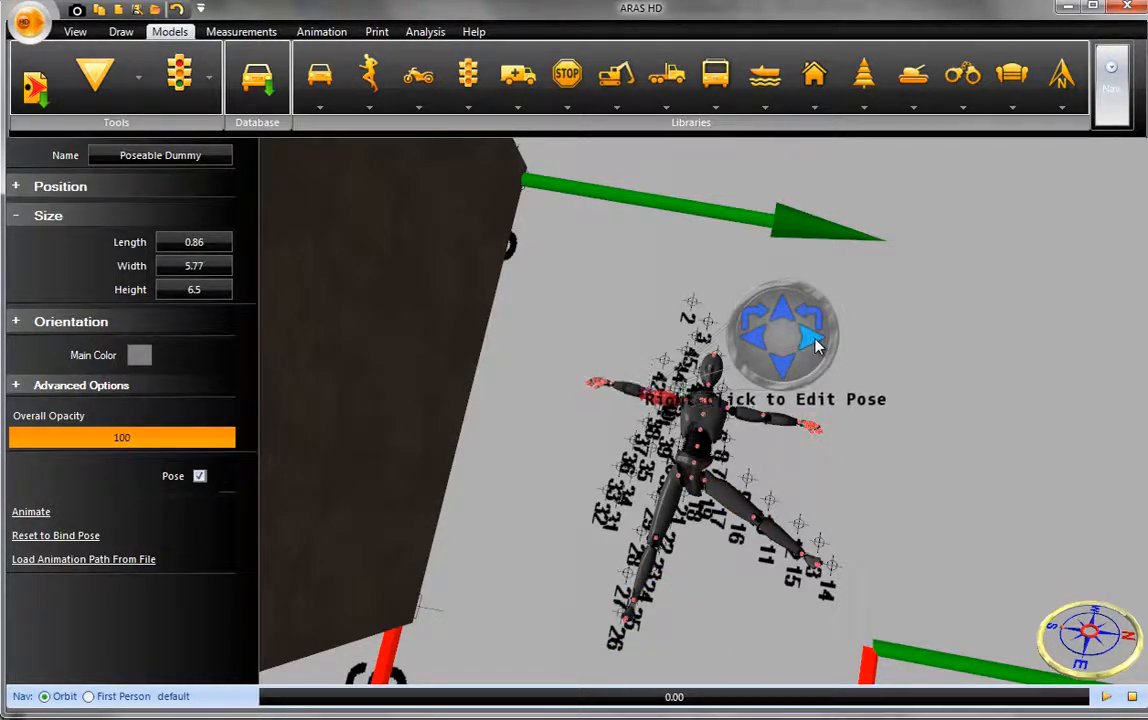
- Swing the dummy's arm down along points 31 to 42, and tilt its head slightly toward points 44 and 45
{"action": "left_click", "coordinate": [757, 340]}
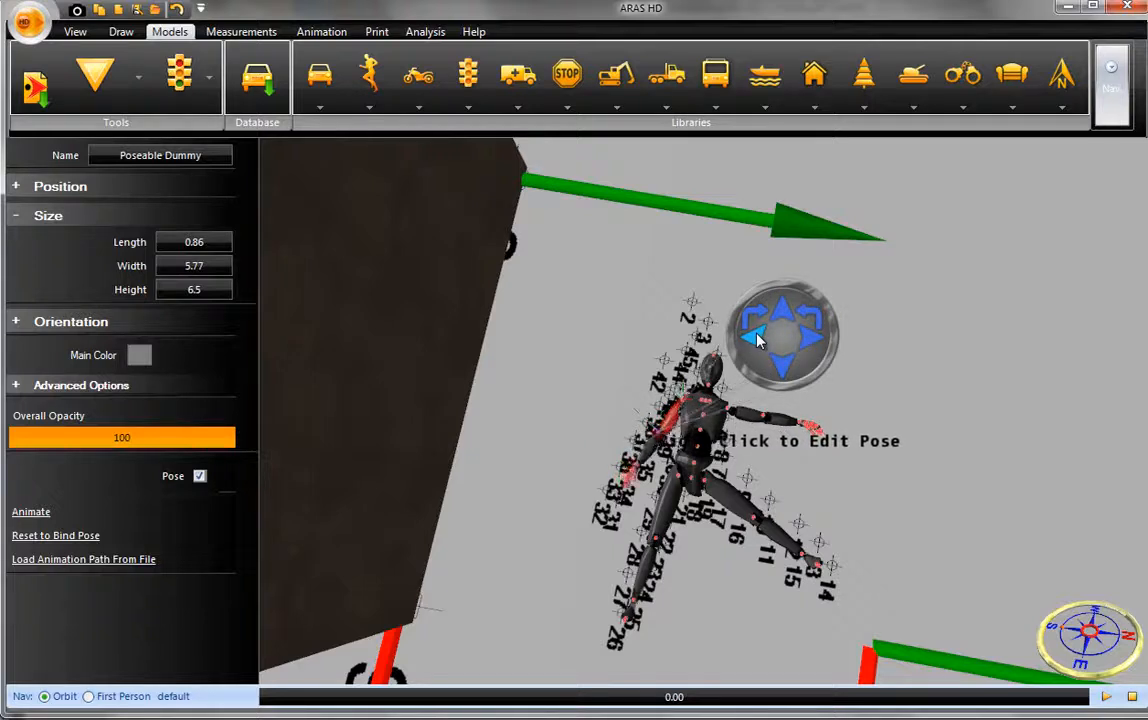
{"action": "left_click", "coordinate": [716, 363]}
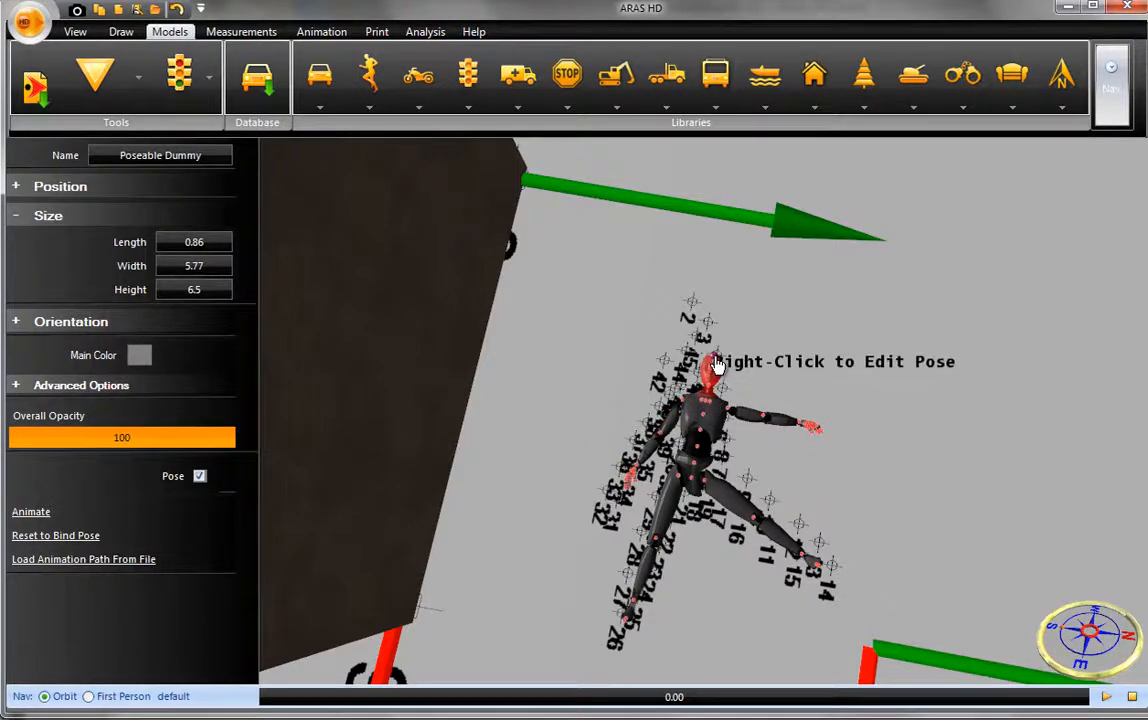
{"action": "right_click", "coordinate": [716, 366]}
{"action": "left_click", "coordinate": [818, 305]}
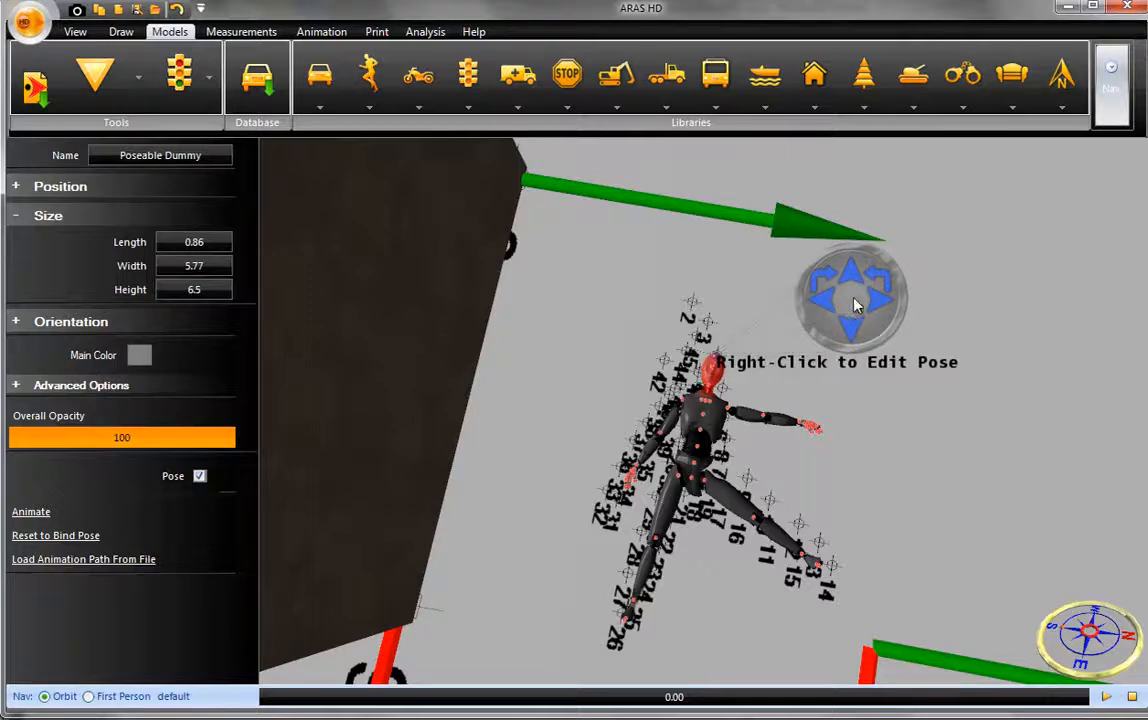
{"action": "left_click", "coordinate": [890, 309]}
{"action": "left_click", "coordinate": [890, 309]}
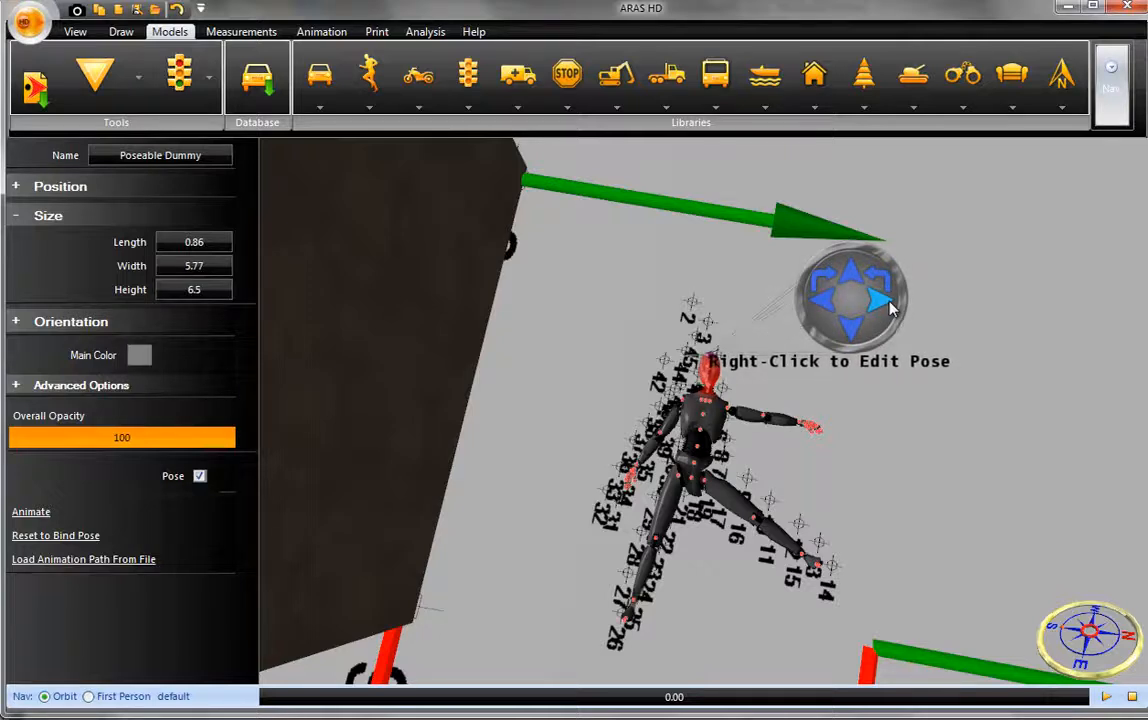
{"action": "left_click", "coordinate": [890, 308]}
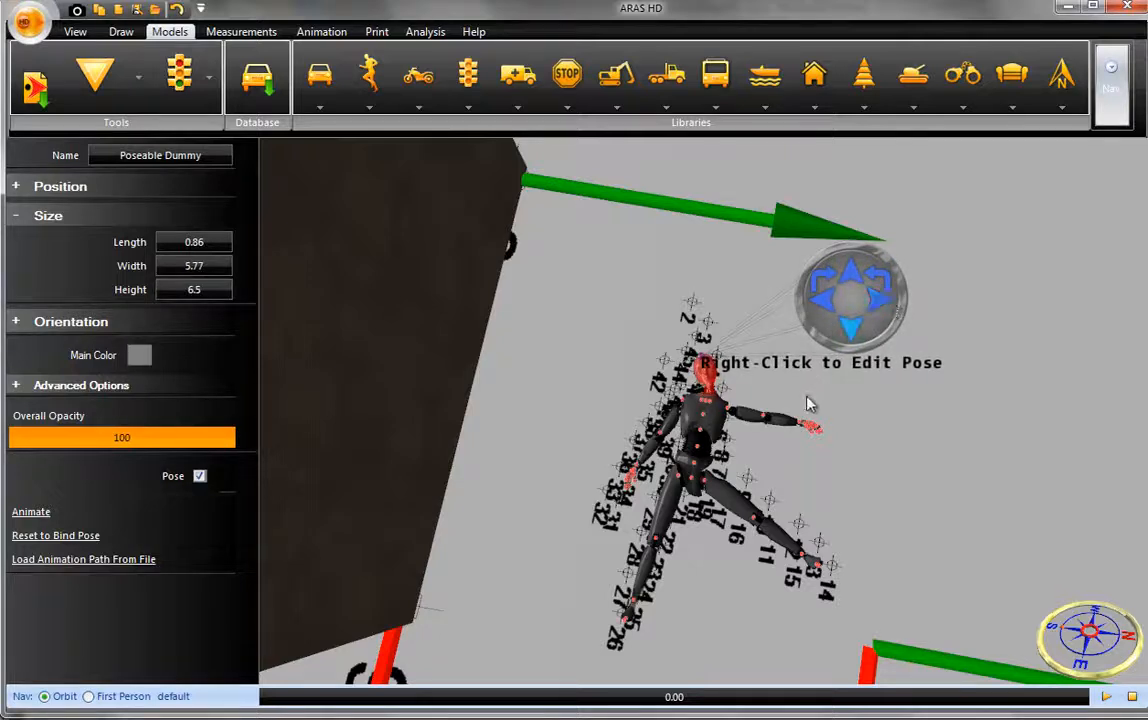
- Swing the dummy's other arm up over its head to reach point 2, and turn off pose mode
{"action": "left_click", "coordinate": [766, 426]}
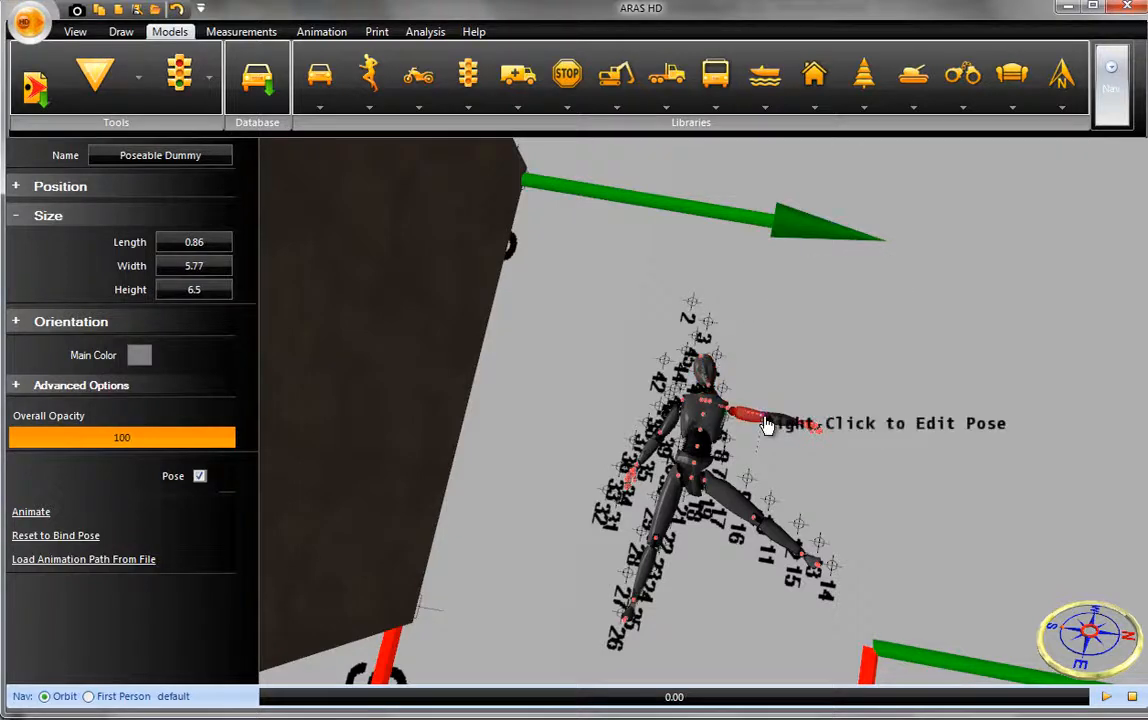
{"action": "left_click", "coordinate": [896, 345]}
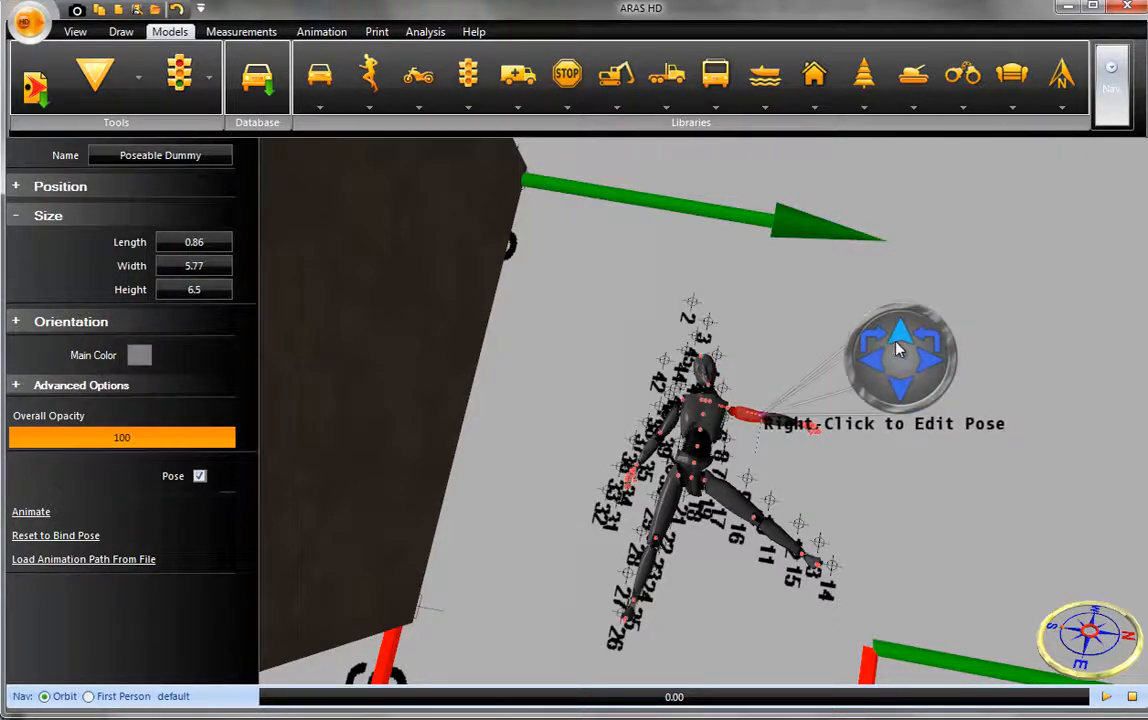
{"action": "left_click", "coordinate": [921, 366]}
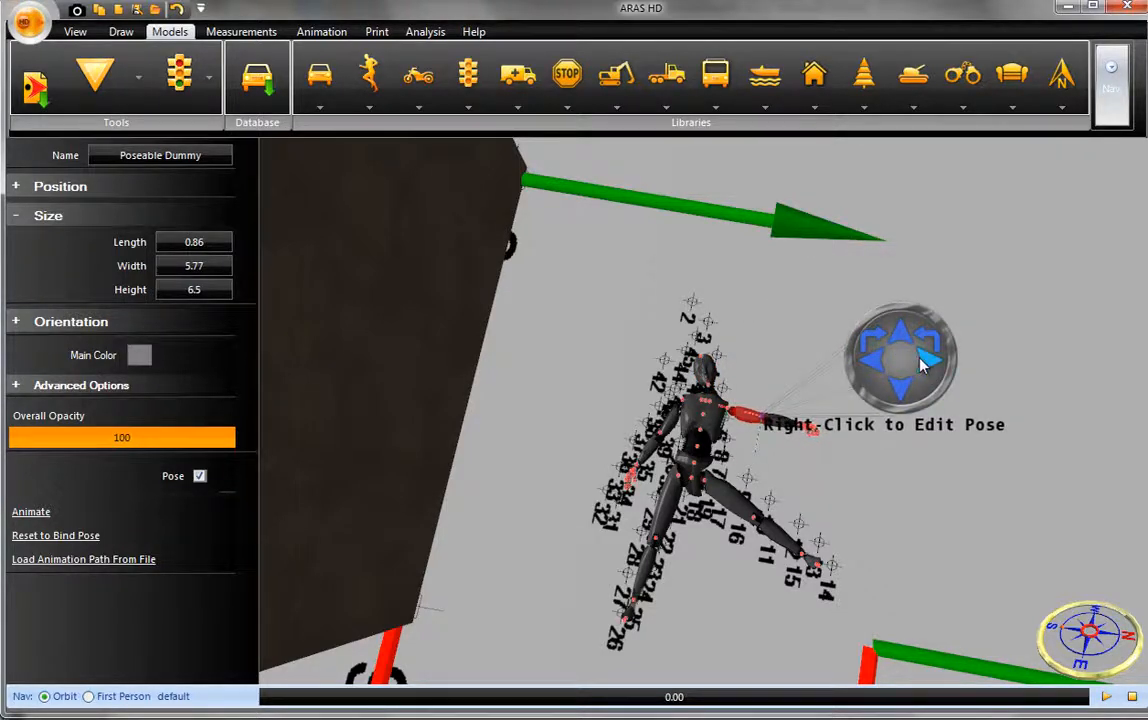
{"action": "left_click", "coordinate": [870, 370]}
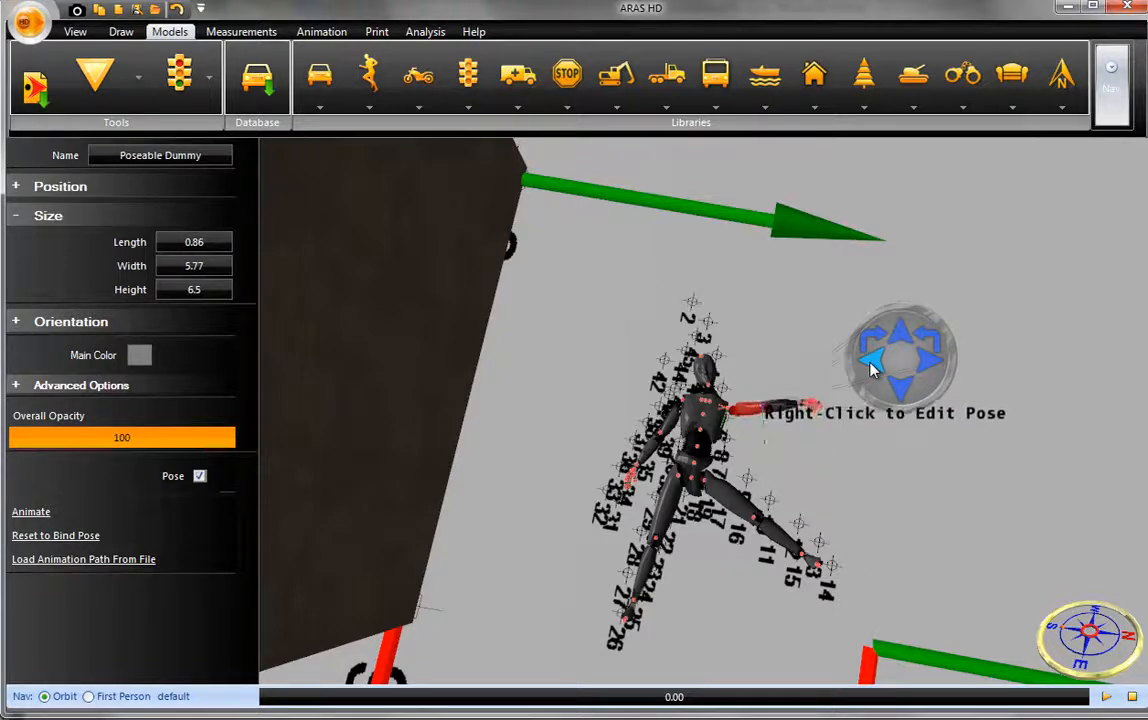
{"action": "left_click", "coordinate": [870, 370]}
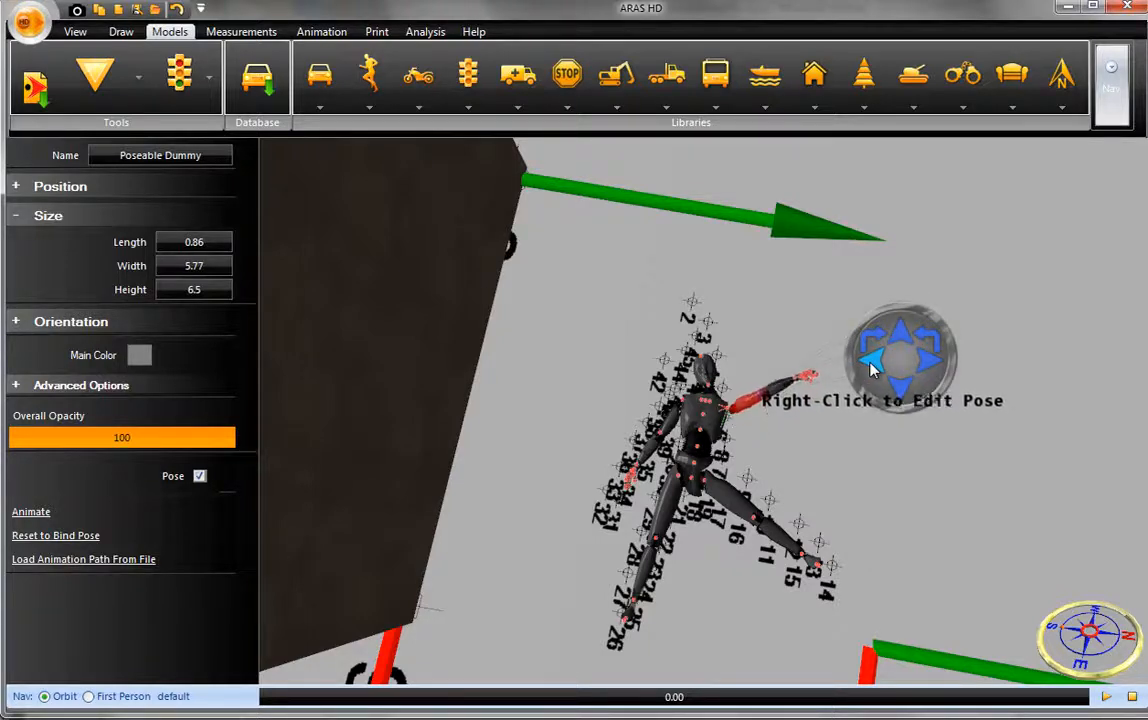
{"action": "left_click", "coordinate": [870, 370]}
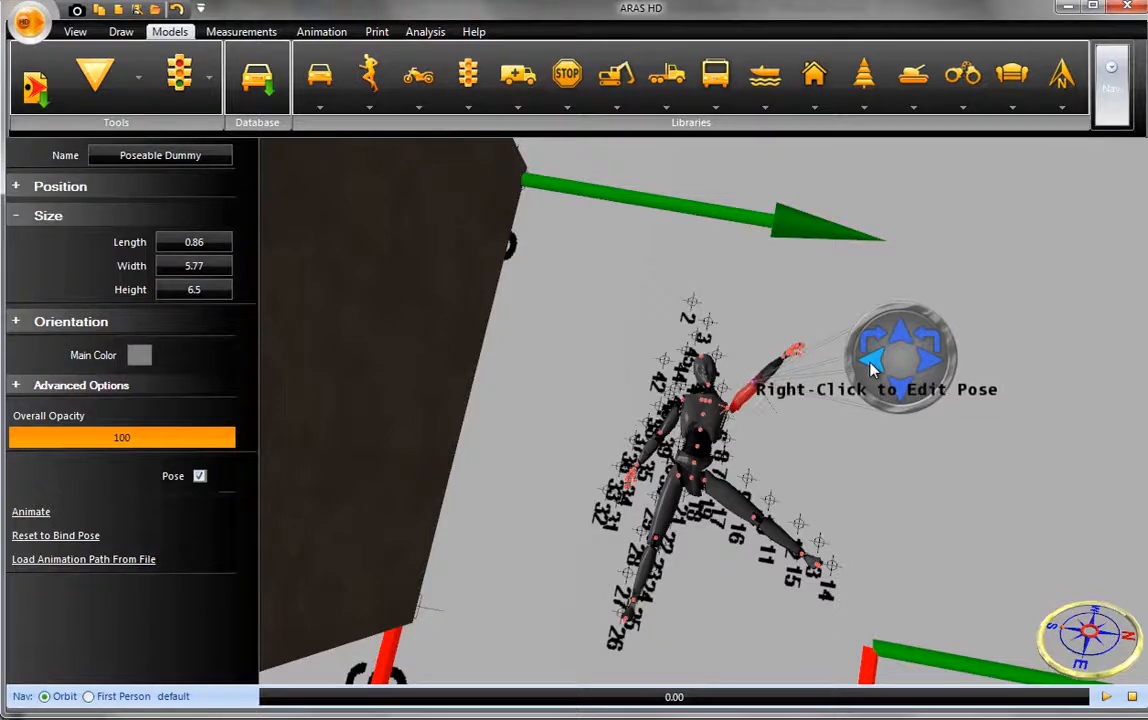
{"action": "left_click", "coordinate": [870, 370]}
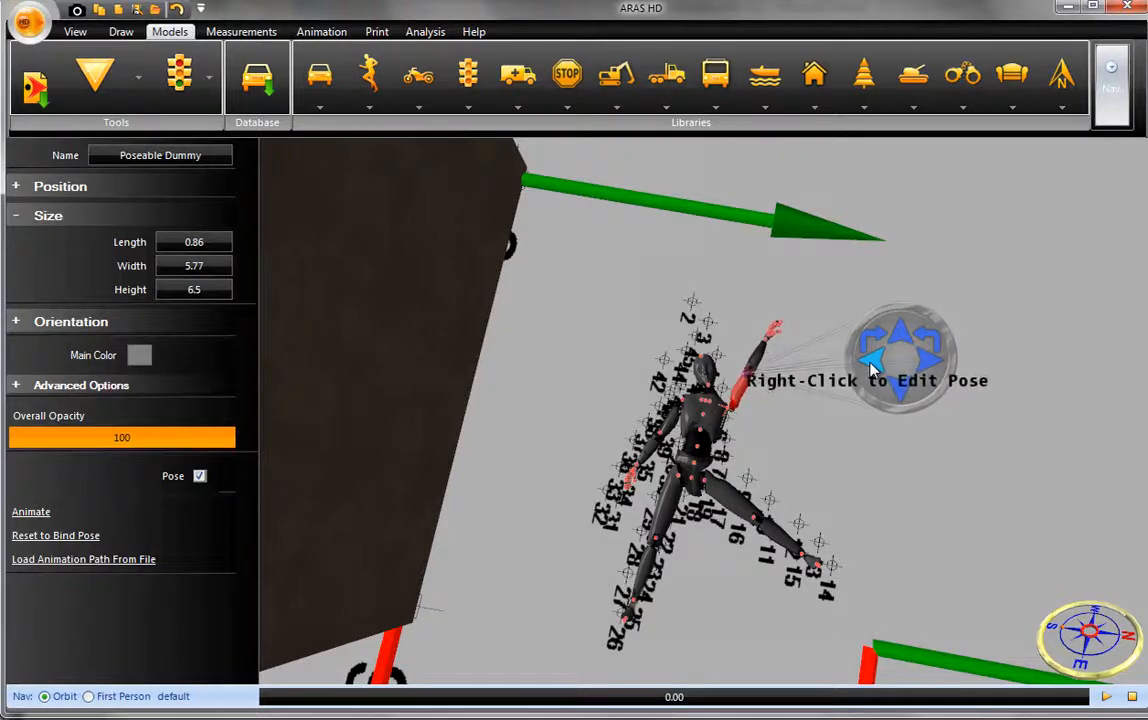
{"action": "left_click", "coordinate": [870, 370]}
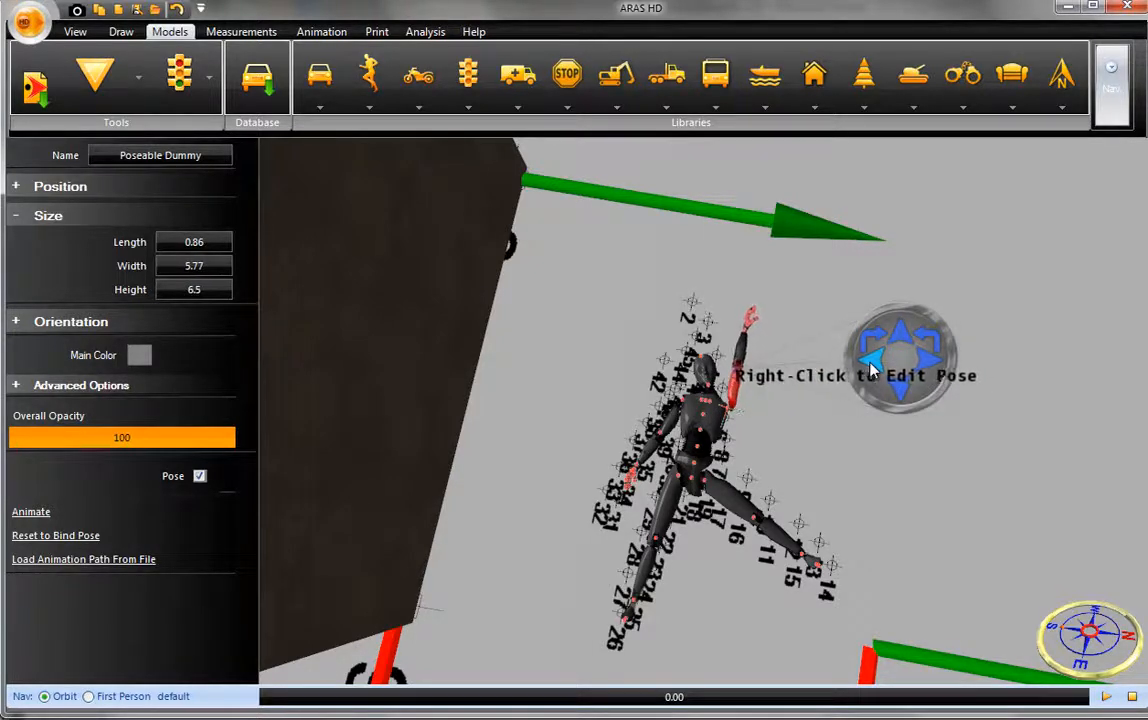
{"action": "left_click", "coordinate": [870, 370]}
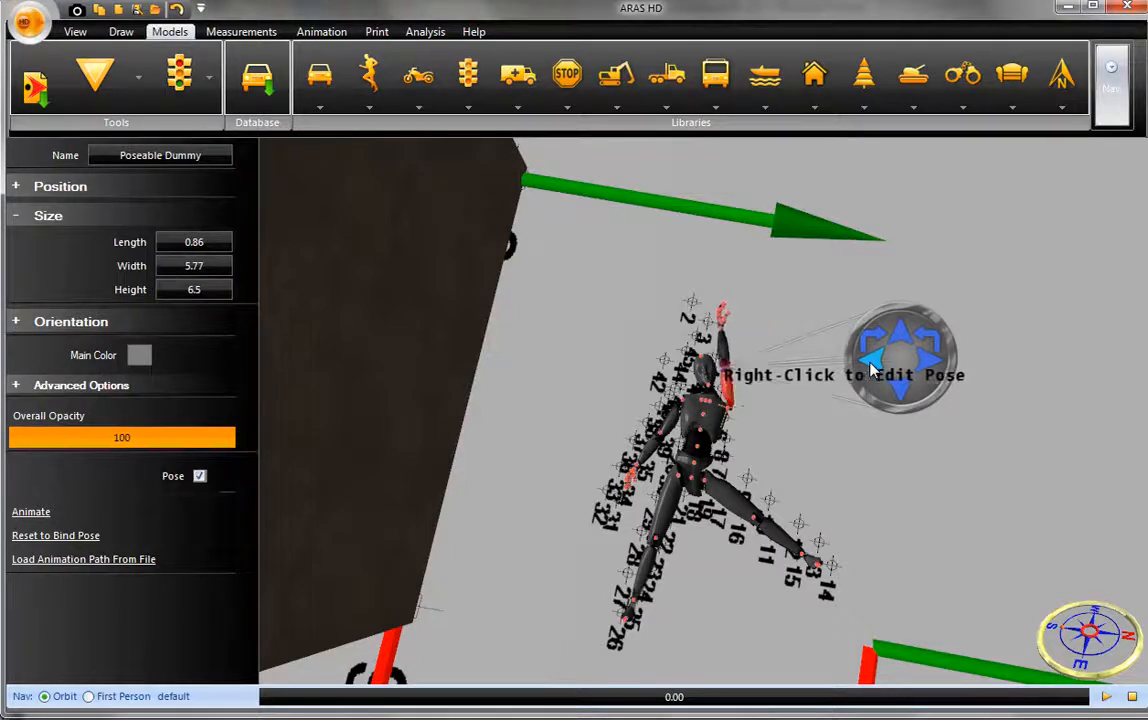
{"action": "left_click", "coordinate": [870, 367]}
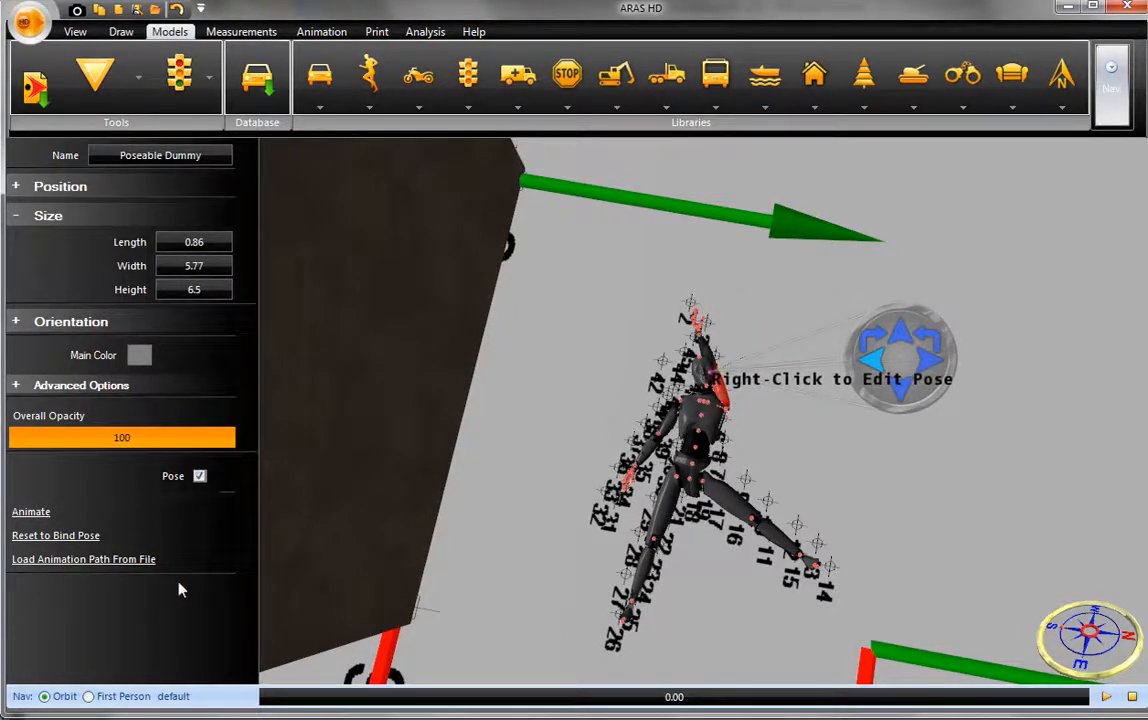
{"action": "left_click", "coordinate": [199, 477]}
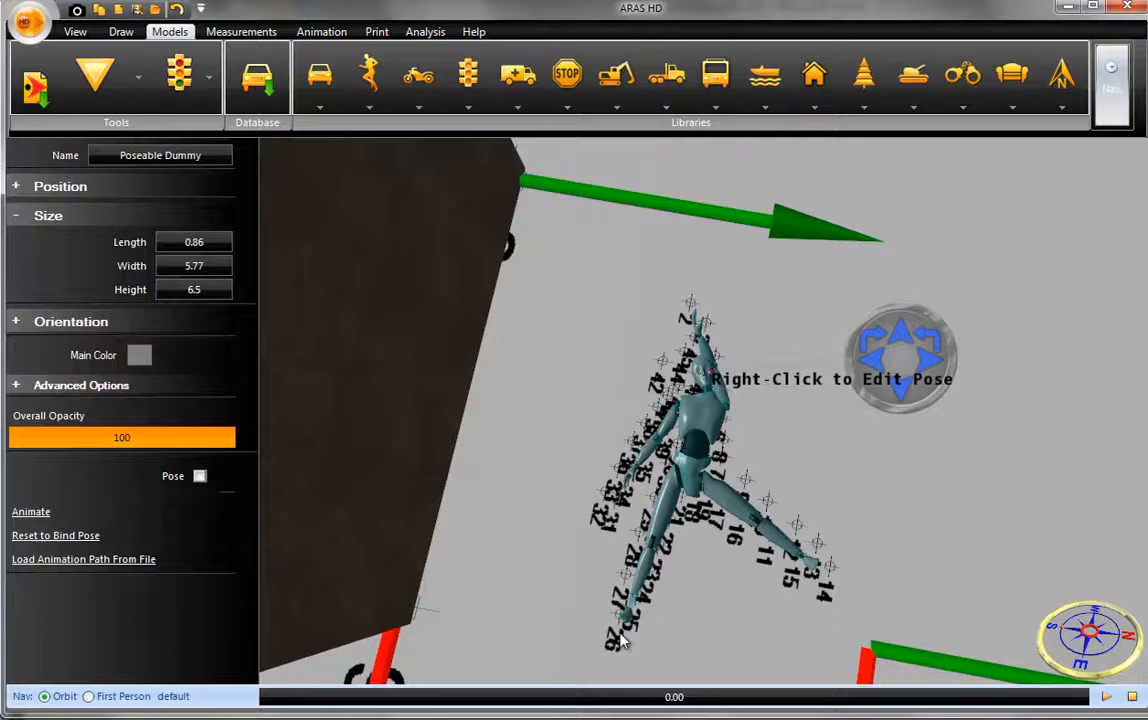
- Place the light wood desk from the office furniture models against the tan wall near the dummy
{"action": "left_click", "coordinate": [686, 647]}
{"action": "left_click_drag", "start_coordinate": [687, 648], "coordinate": [670, 598]}
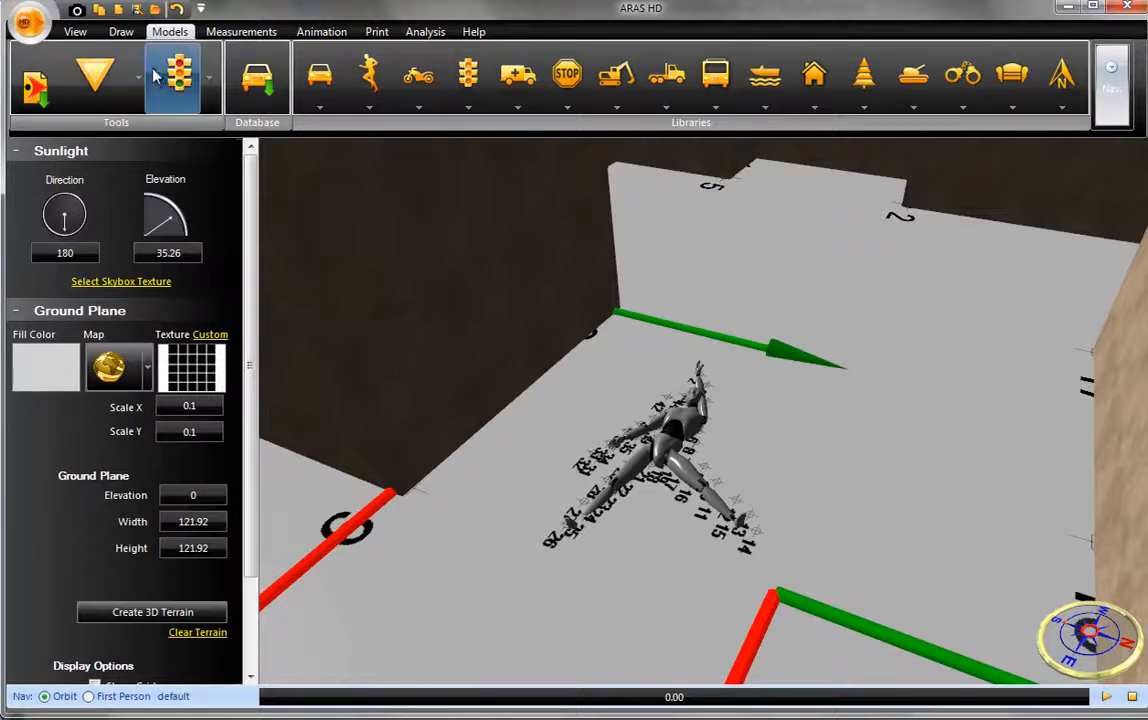
{"action": "left_click", "coordinate": [1007, 108]}
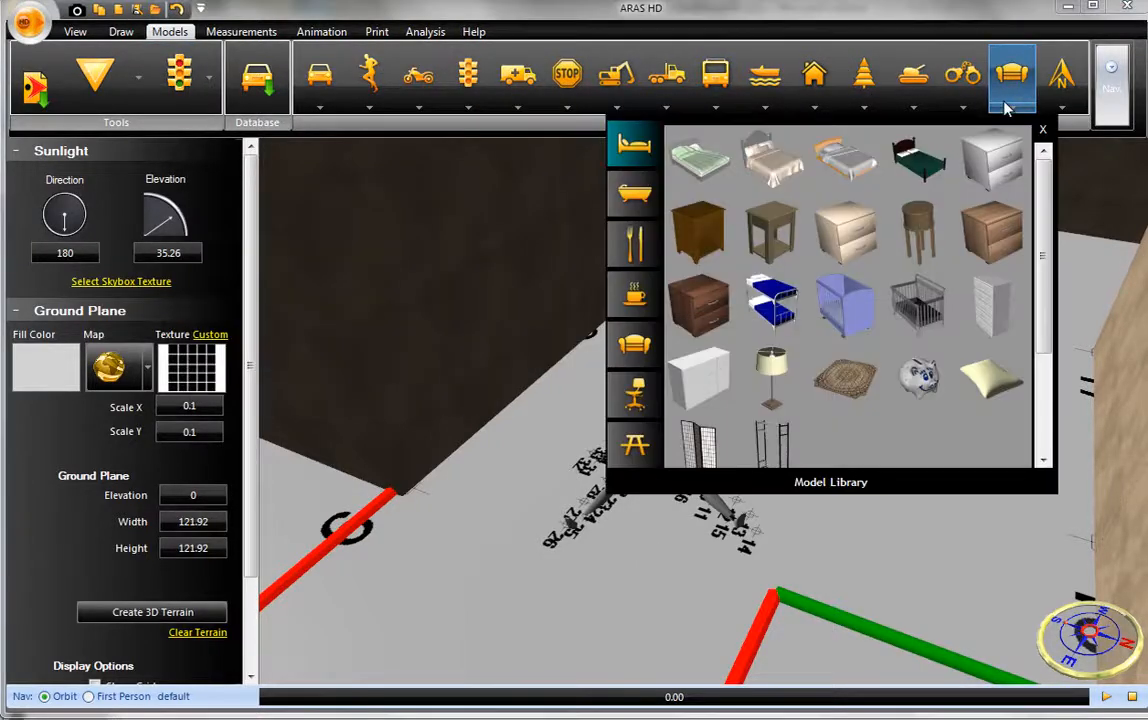
{"action": "left_click", "coordinate": [637, 397]}
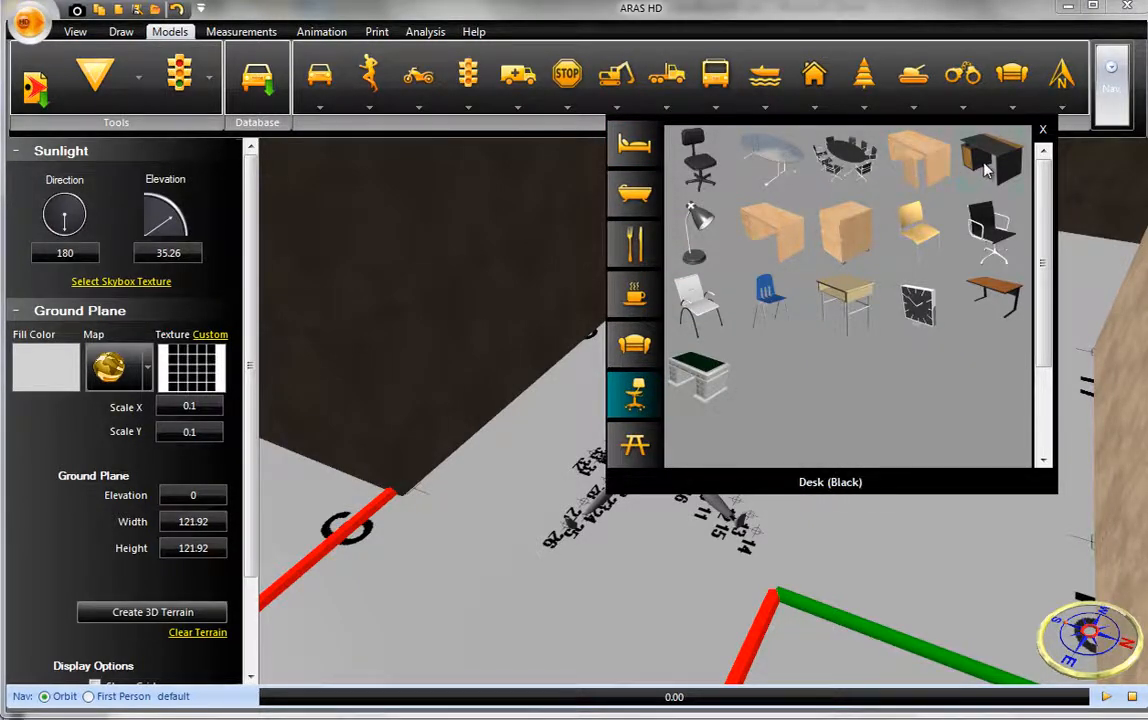
{"action": "left_click", "coordinate": [928, 187]}
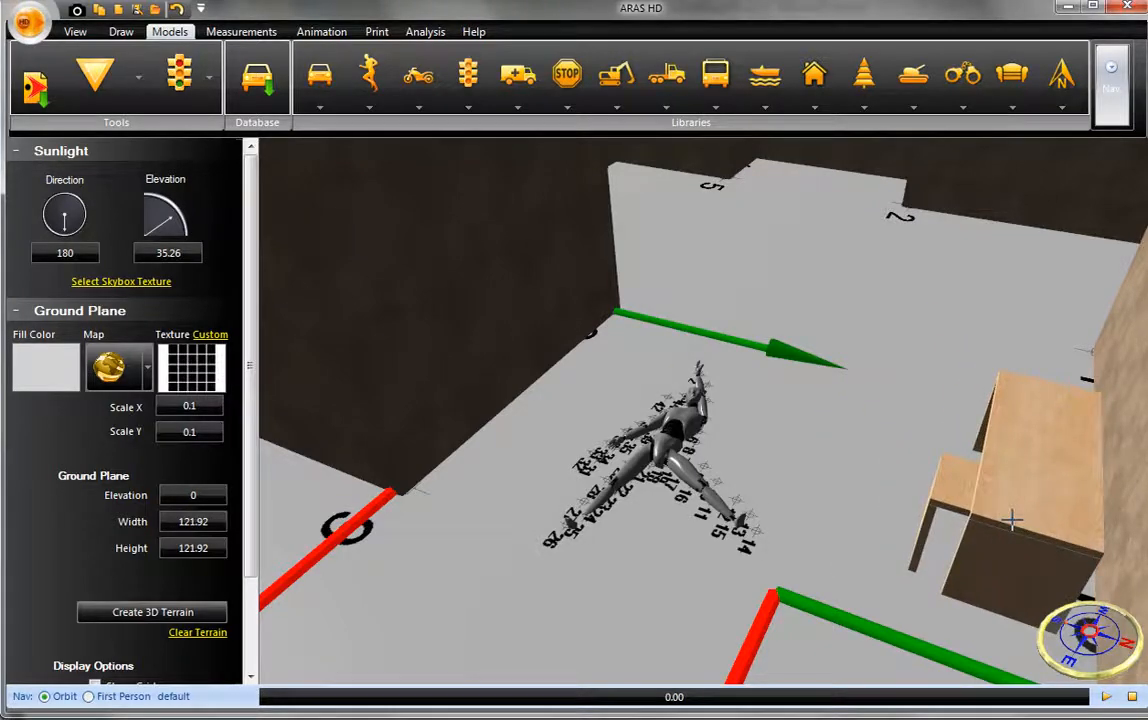
{"action": "left_click", "coordinate": [1012, 519]}
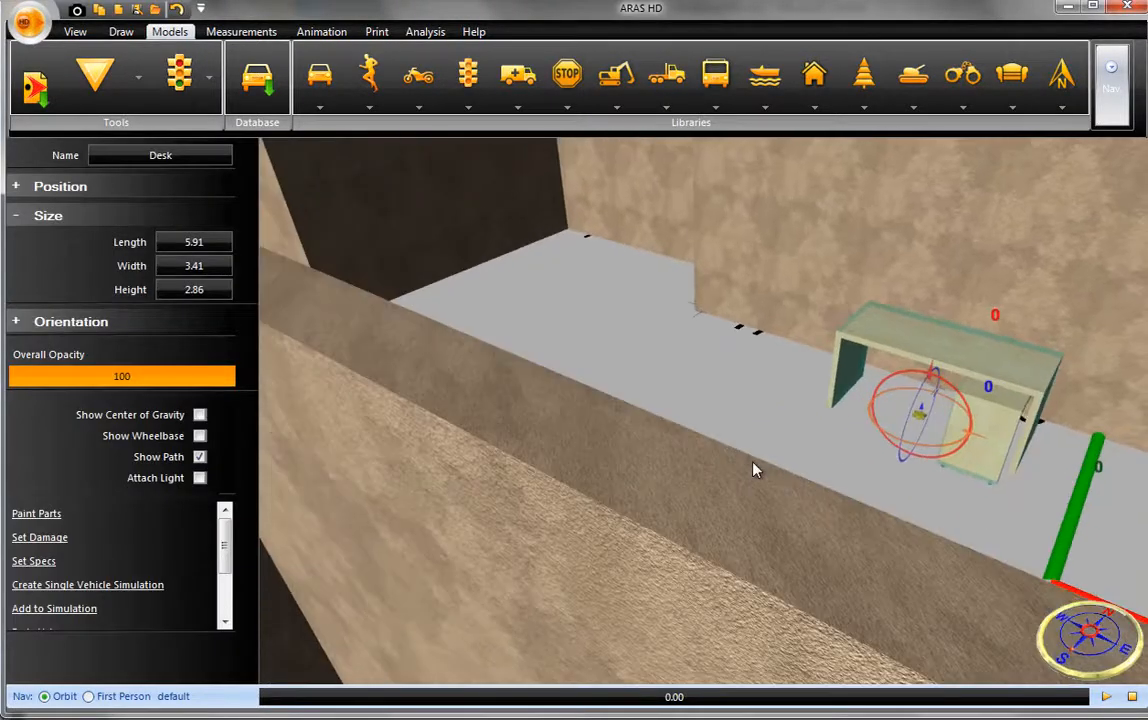
- Place the black computer chair from the office furniture models in front of the desk
{"action": "middle_click_drag", "start_coordinate": [835, 466], "coordinate": [678, 521]}
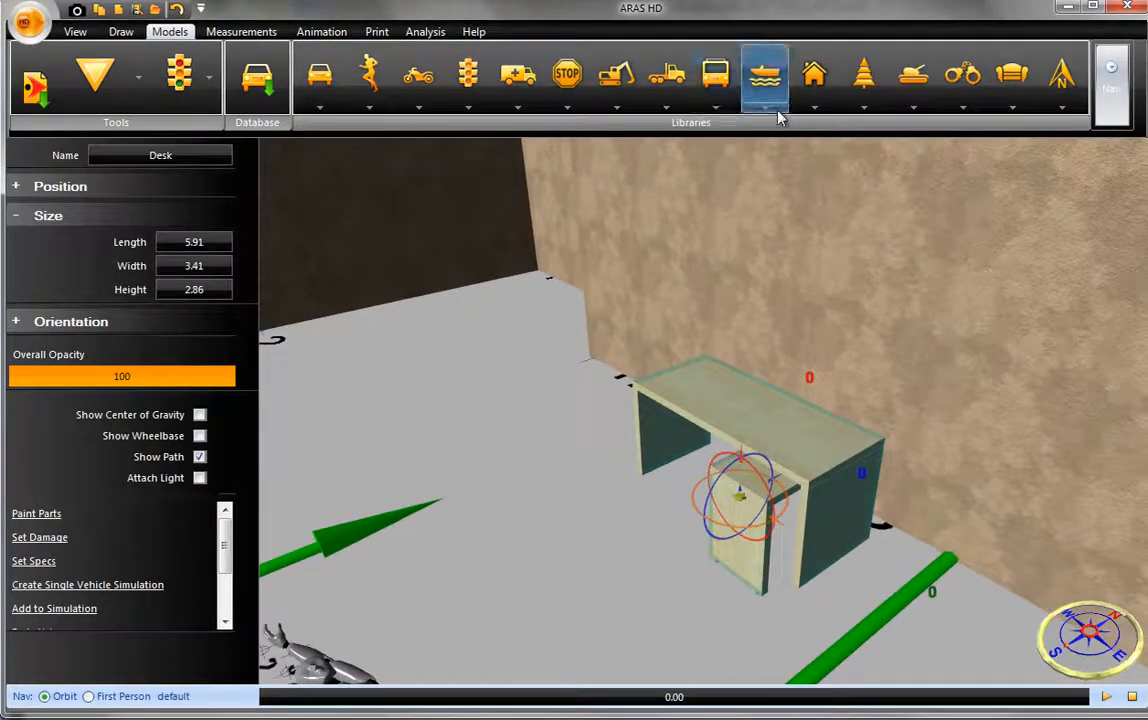
{"action": "left_click", "coordinate": [1003, 117]}
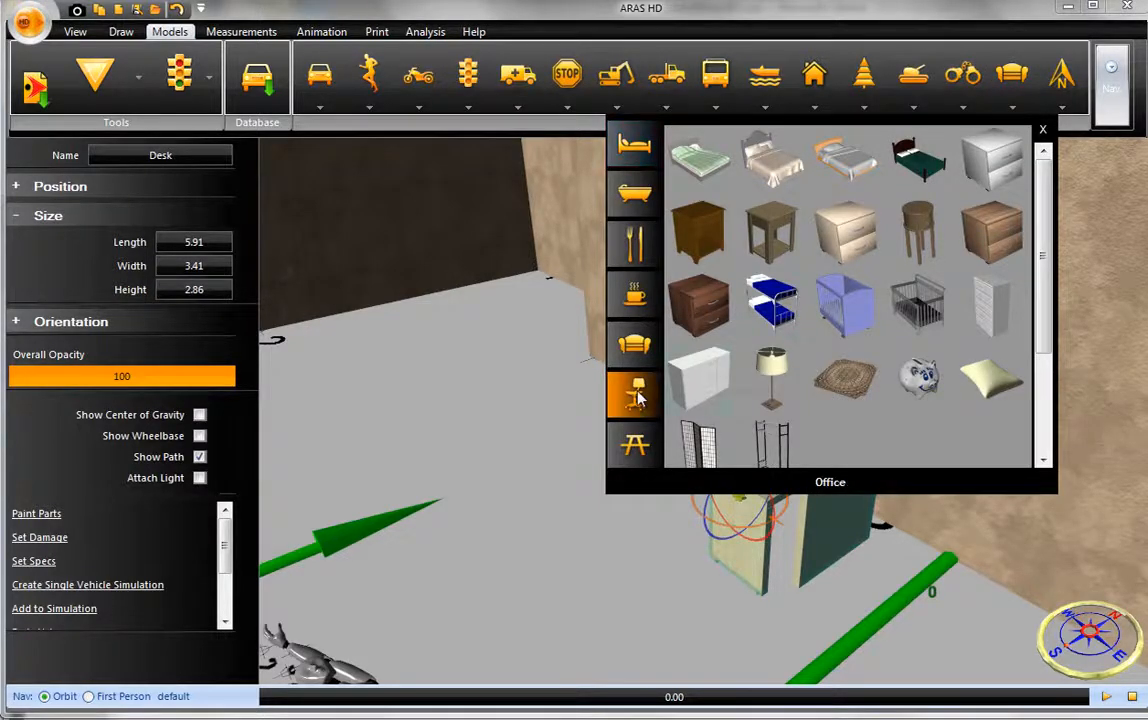
{"action": "left_click", "coordinate": [638, 396]}
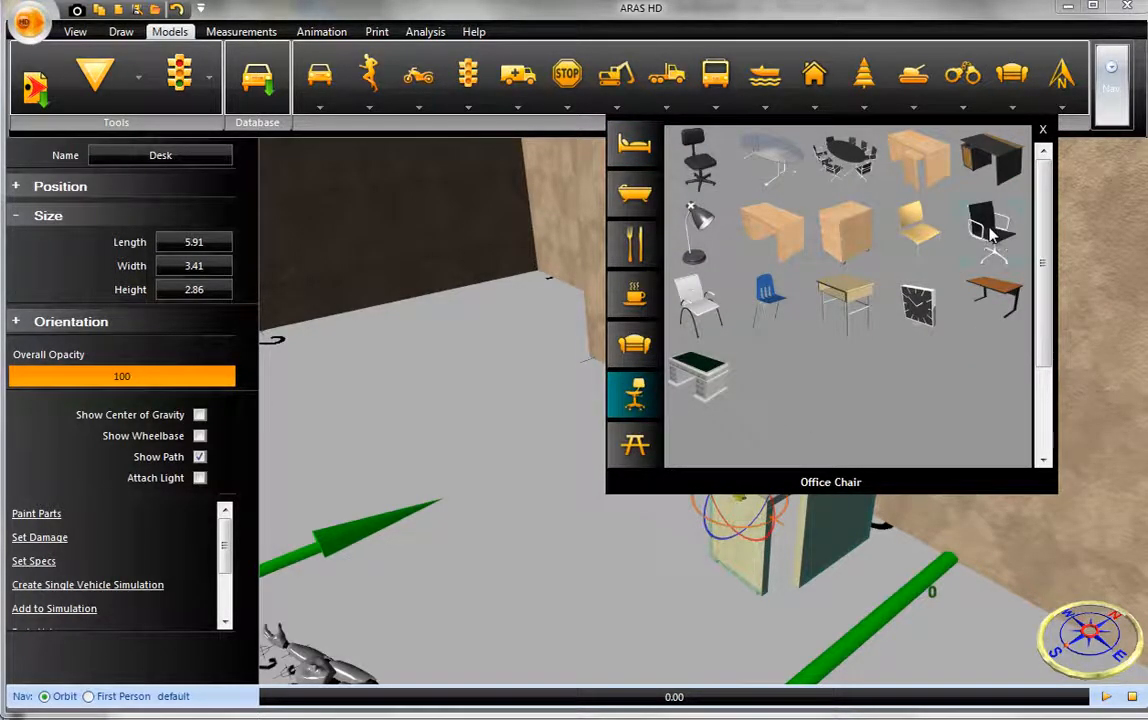
{"action": "mouse_move", "coordinate": [712, 175]}
{"action": "left_mouse_down"}
{"action": "mouse_move", "coordinate": [619, 383]}
{"action": "mouse_move", "coordinate": [610, 470]}
{"action": "mouse_move", "coordinate": [559, 500]}
{"action": "mouse_move", "coordinate": [648, 553]}
{"action": "left_mouse_up"}
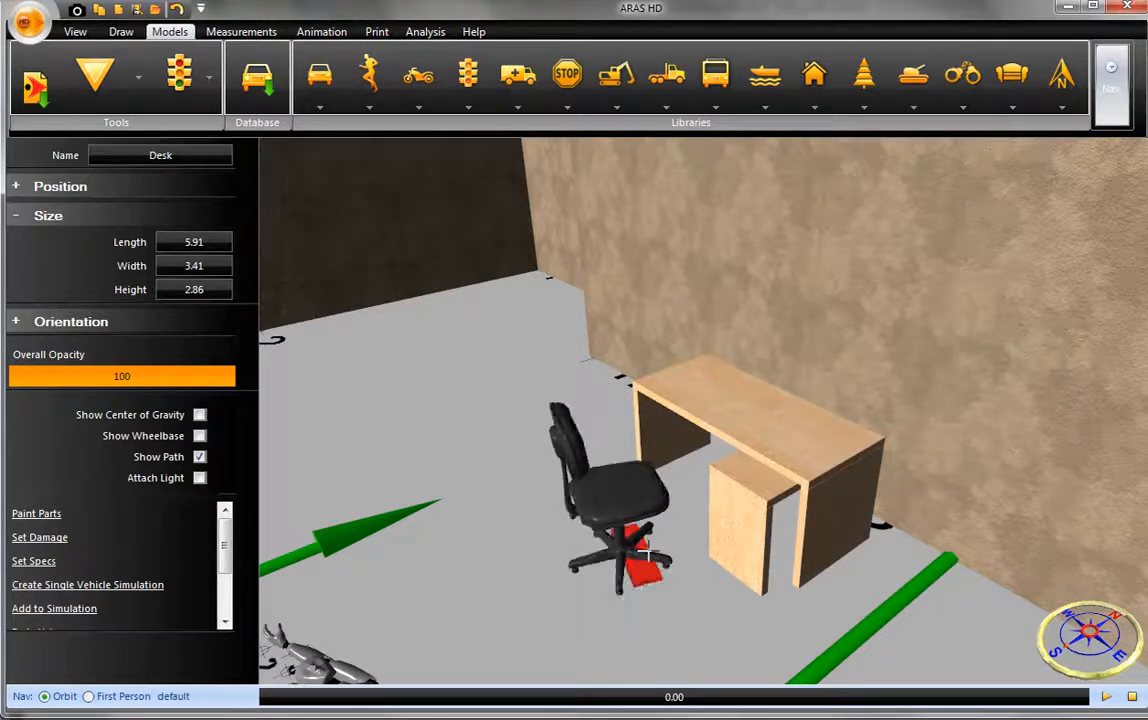
{"action": "left_click", "coordinate": [648, 553]}
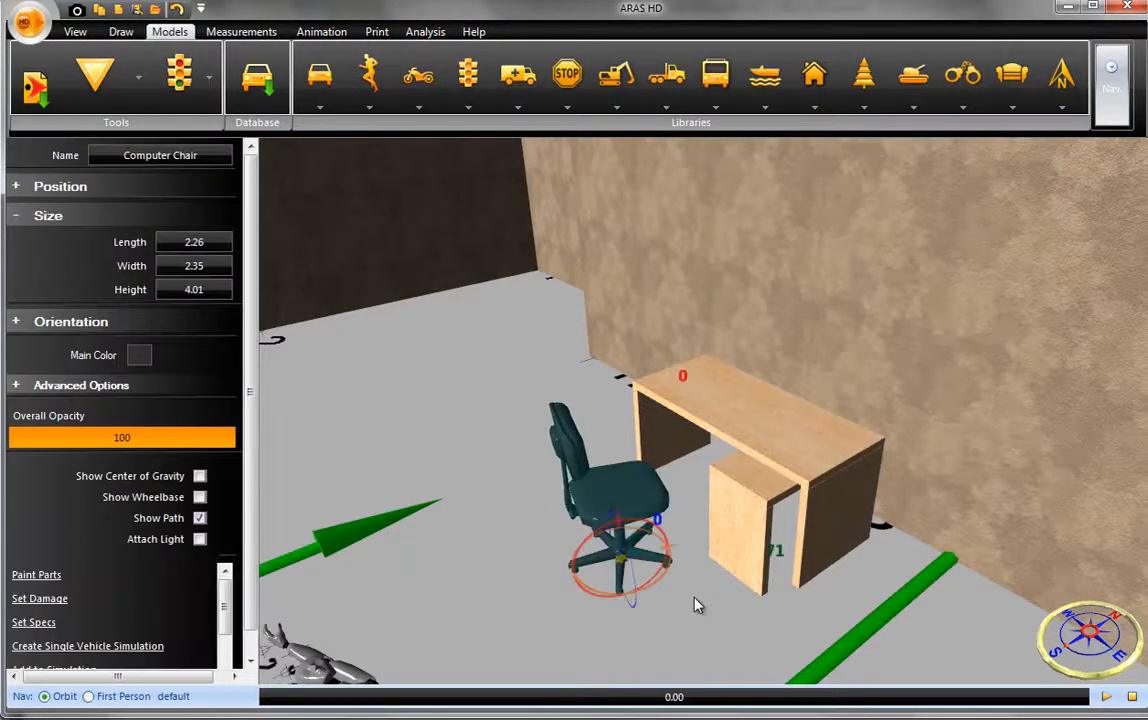
- Place the Advanced Male Model beside the chair and rotate it about 61° to face the desk
{"action": "left_click", "coordinate": [372, 113]}
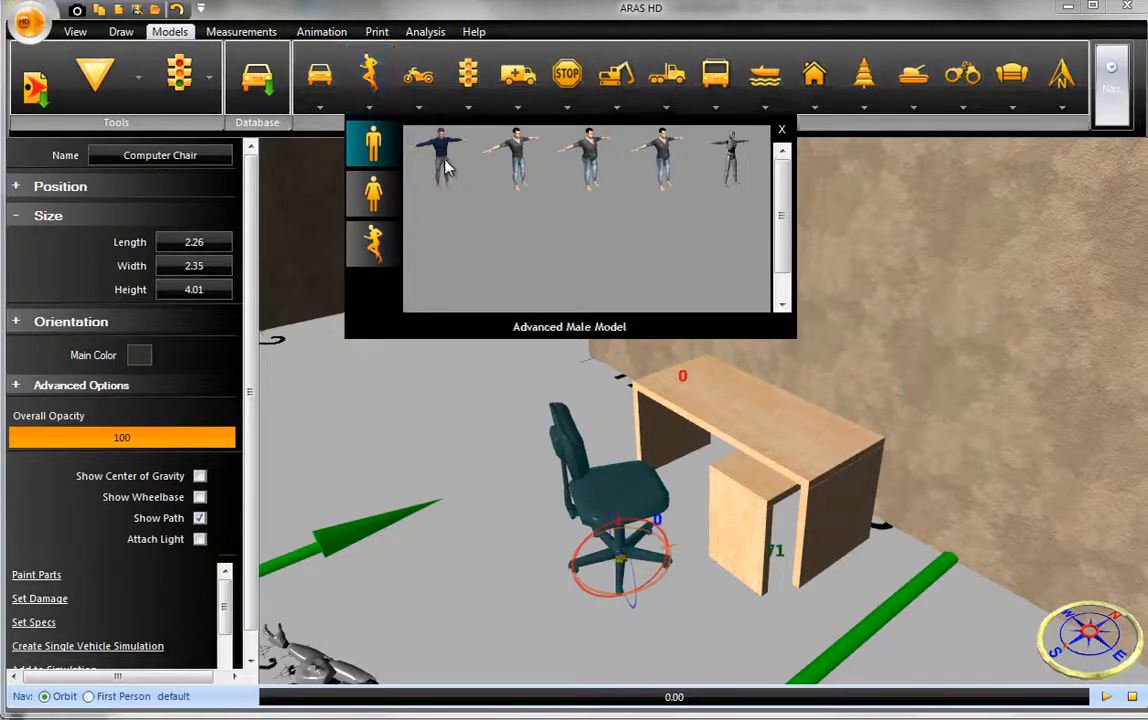
{"action": "left_click", "coordinate": [445, 165]}
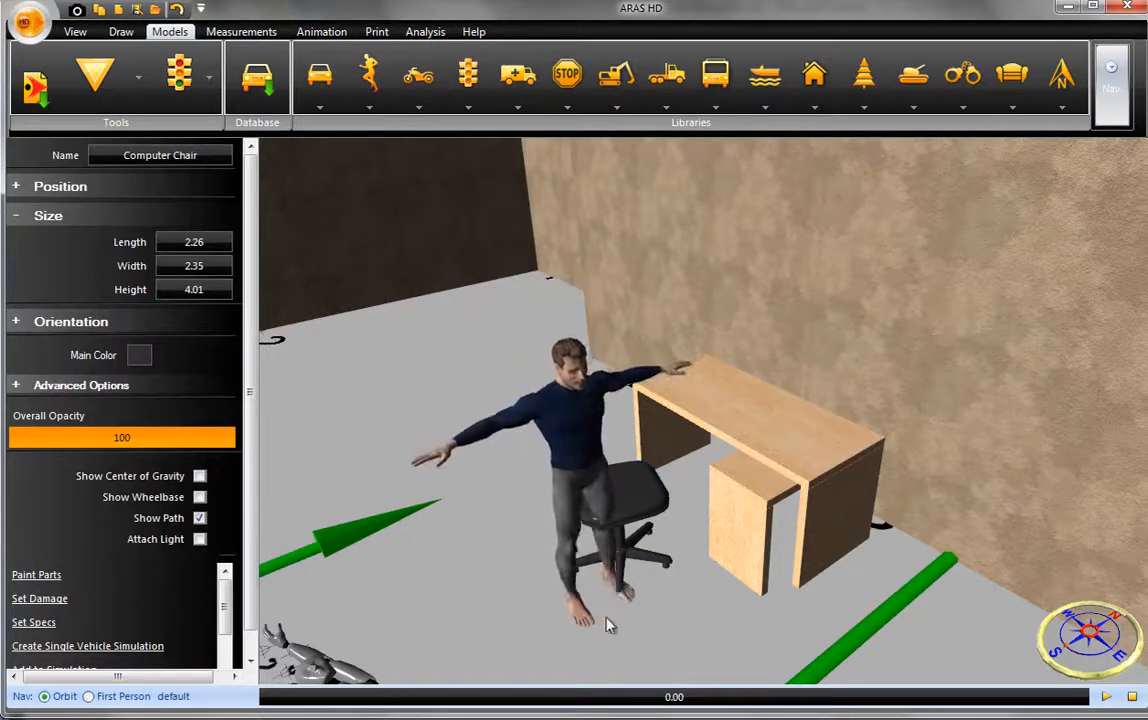
{"action": "left_click", "coordinate": [677, 614]}
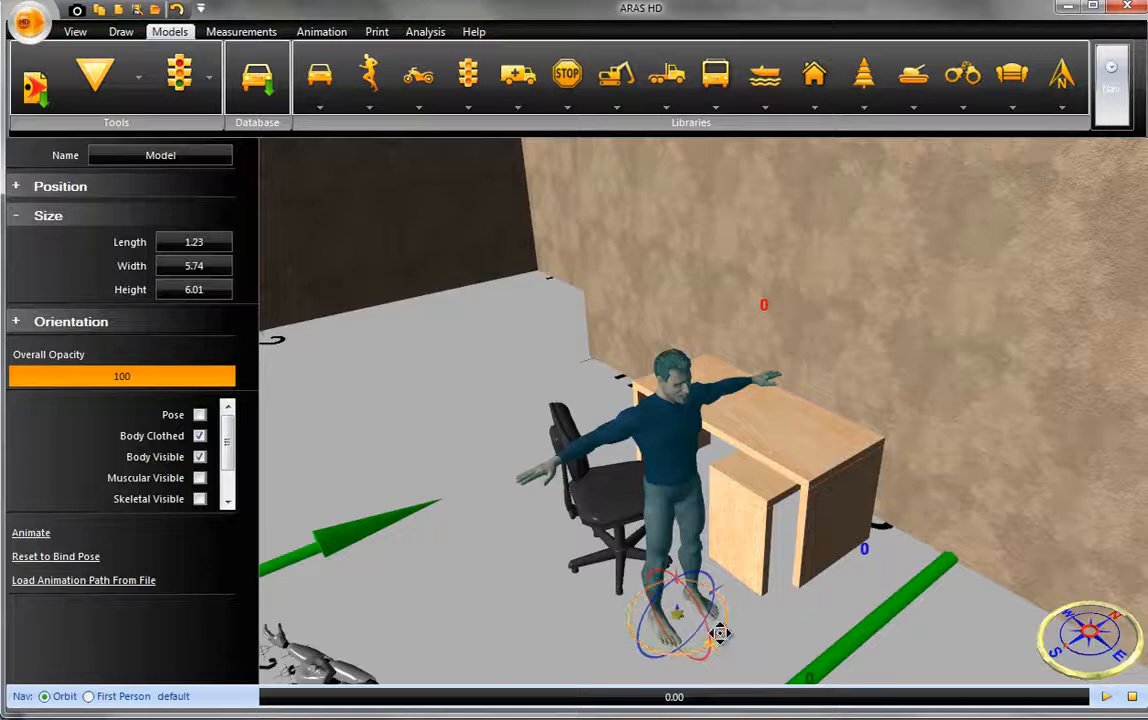
{"action": "left_click_drag", "start_coordinate": [717, 624], "coordinate": [737, 586]}
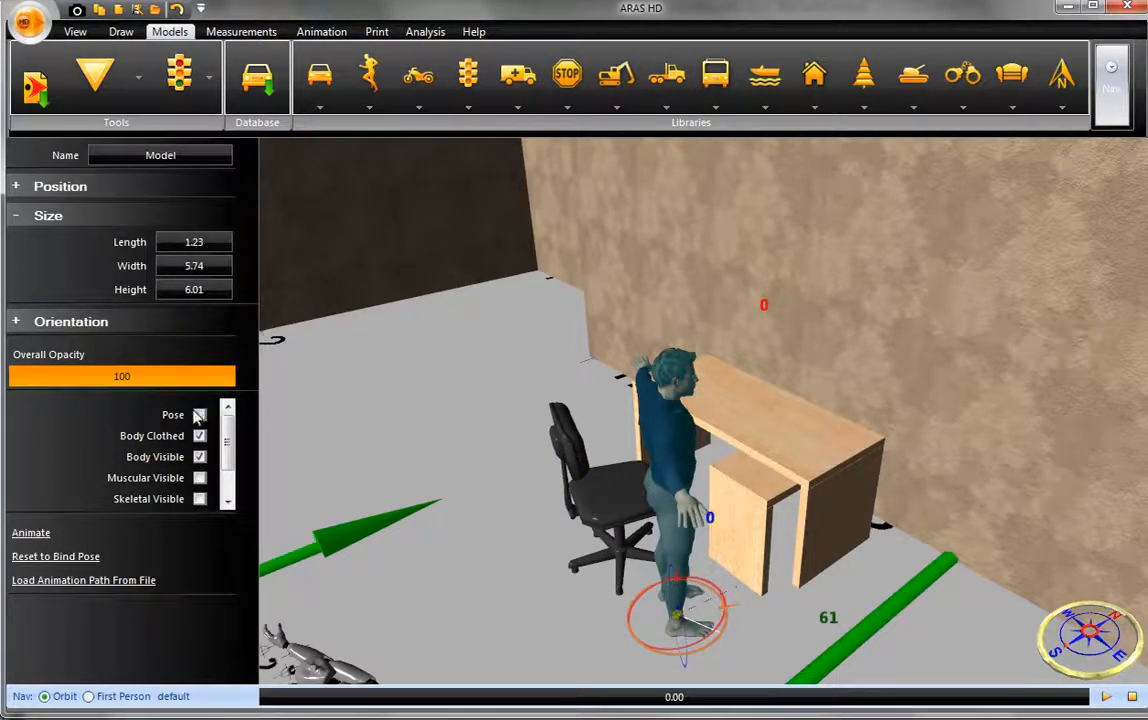
- Turn on pose mode for the male model and raise its nearer leg forward at the hip toward the desk
{"action": "middle_click_drag", "start_coordinate": [479, 566], "coordinate": [456, 548]}
{"action": "middle_click_drag", "start_coordinate": [538, 573], "coordinate": [543, 551]}
{"action": "scroll", "coordinate": [637, 470], "scroll_direction": "up", "scroll_amount": 2}
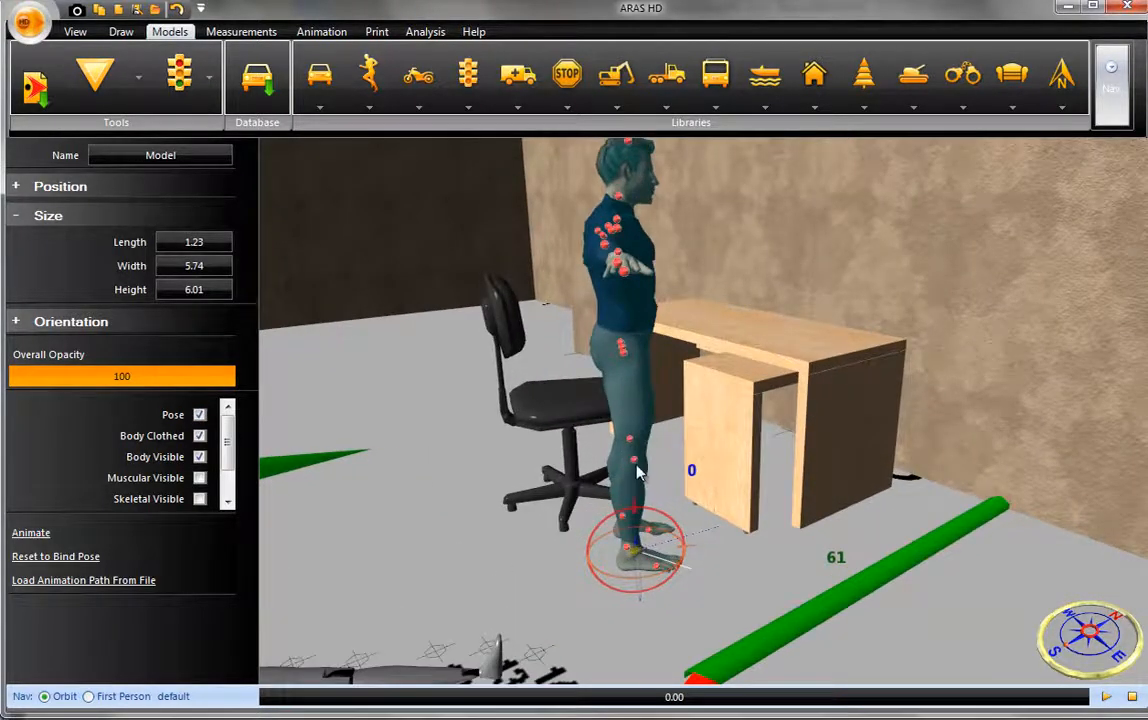
{"action": "right_click", "coordinate": [639, 468]}
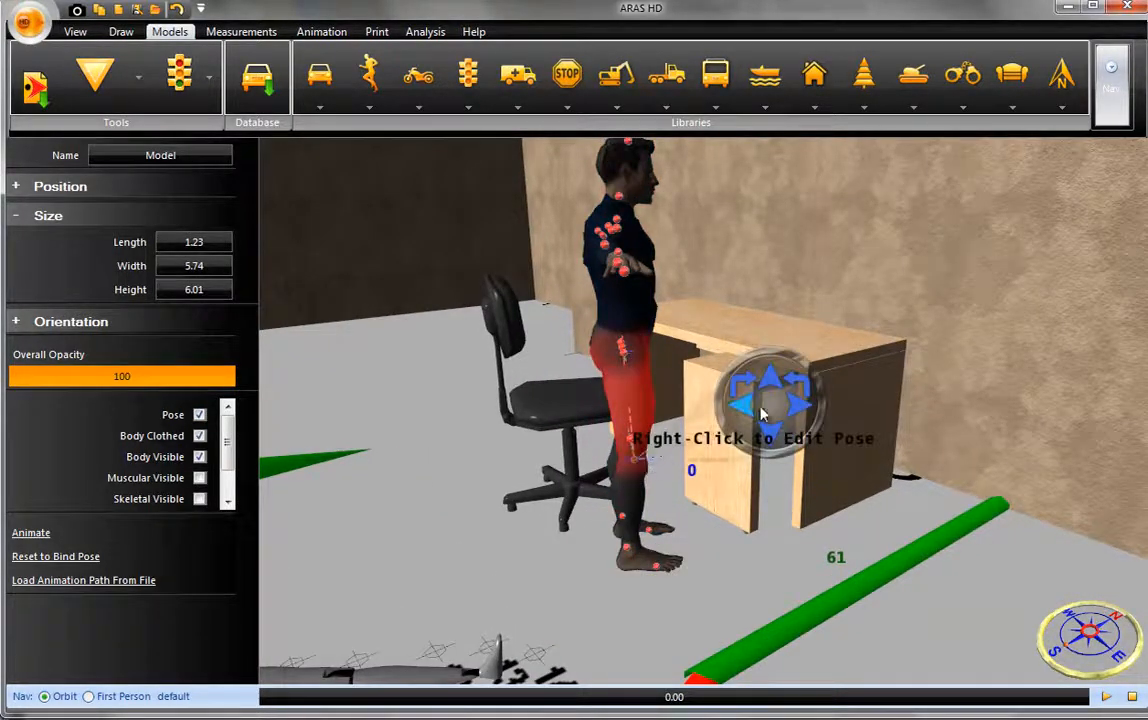
{"action": "left_click_drag", "start_coordinate": [772, 395], "coordinate": [707, 428]}
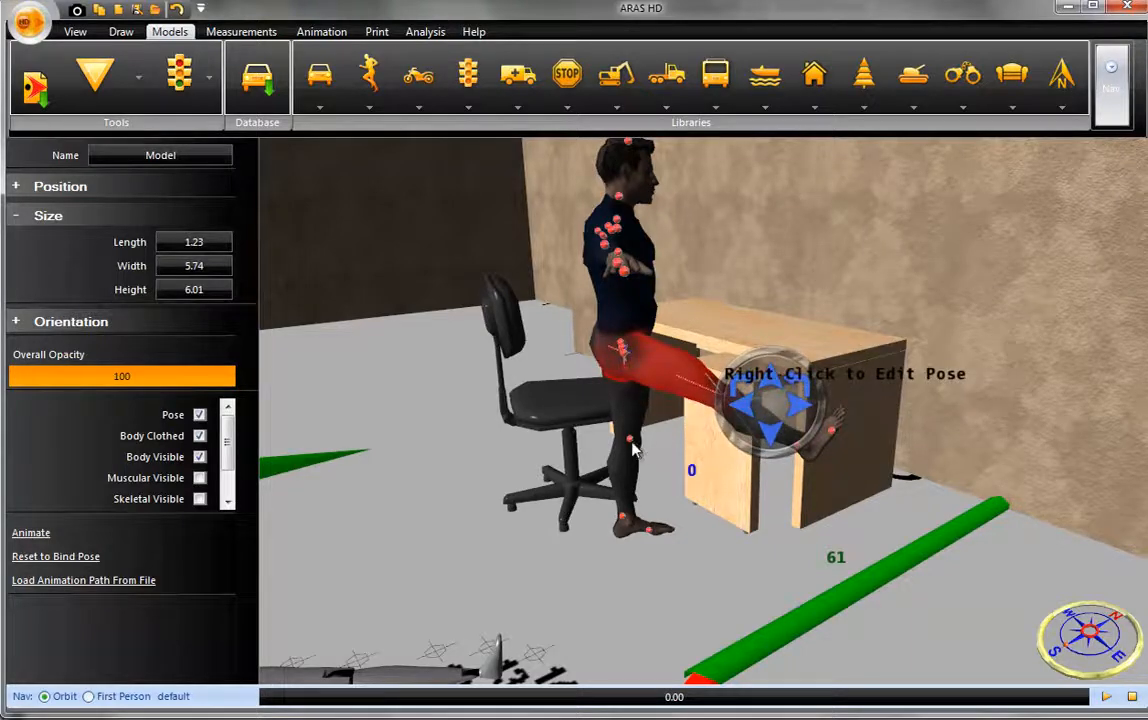
- Raise the male model's farther leg forward at the hip alongside the already raised leg
{"action": "left_click", "coordinate": [632, 440]}
{"action": "left_click", "coordinate": [632, 449]}
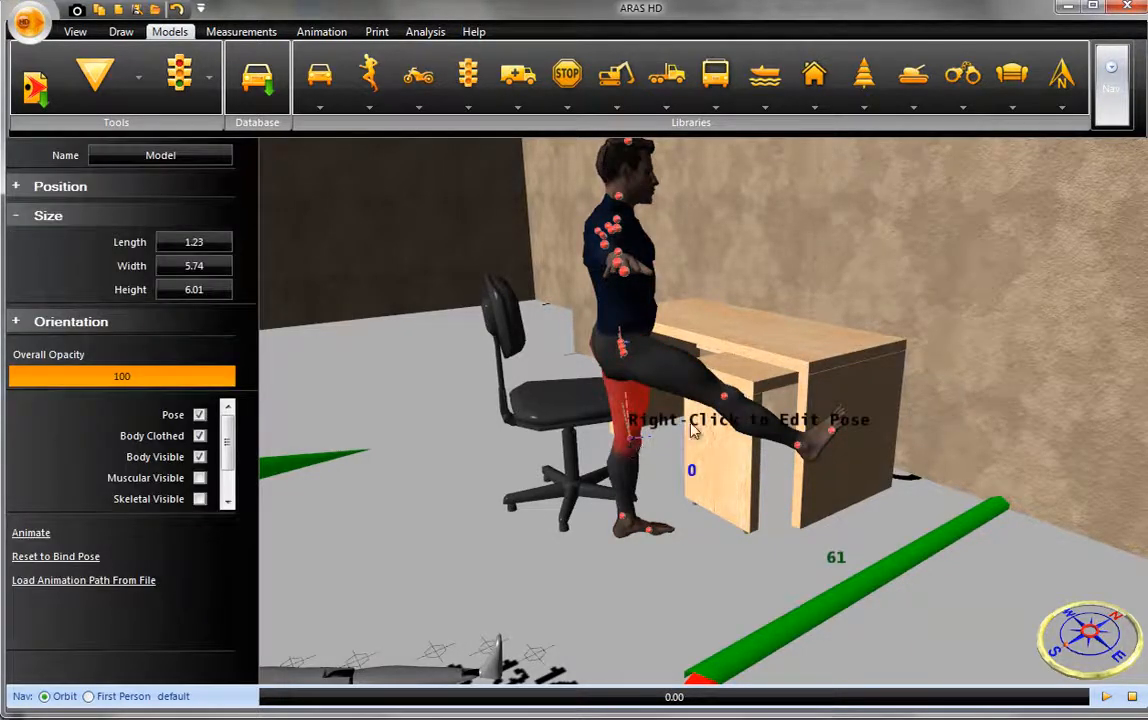
{"action": "mouse_move", "coordinate": [729, 408]}
{"action": "left_click", "coordinate": [767, 364]}
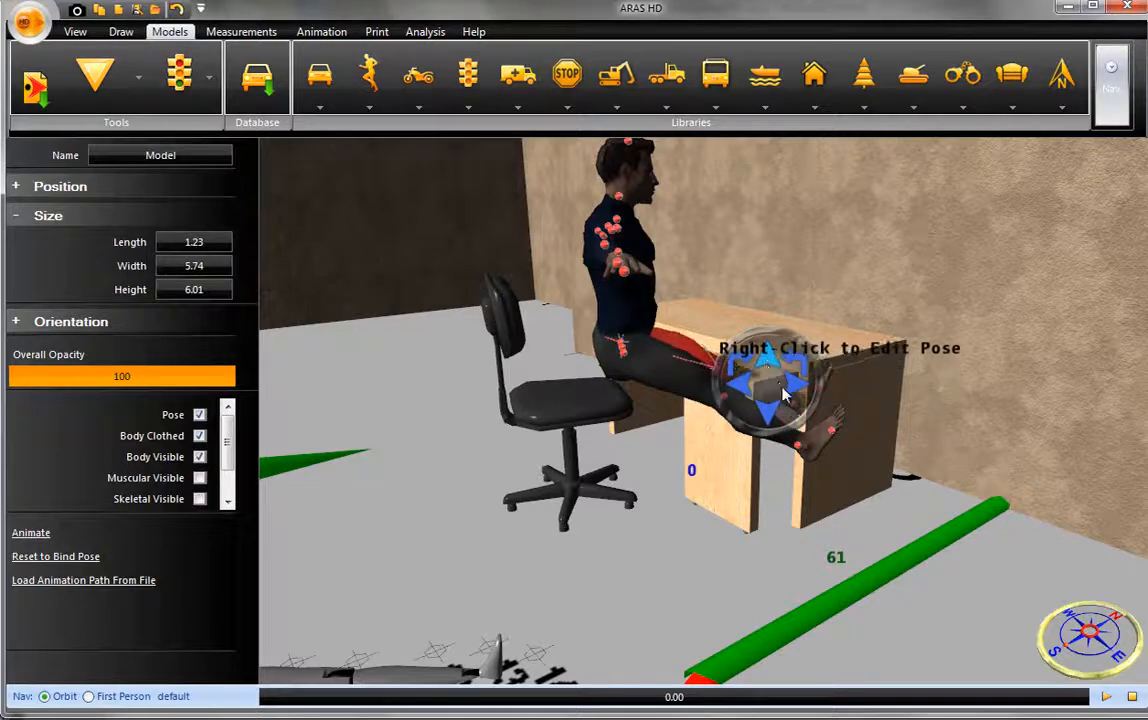
- Bend the knee of the male model's farther leg so the lower leg hangs down toward the floor
{"action": "left_click", "coordinate": [789, 400]}
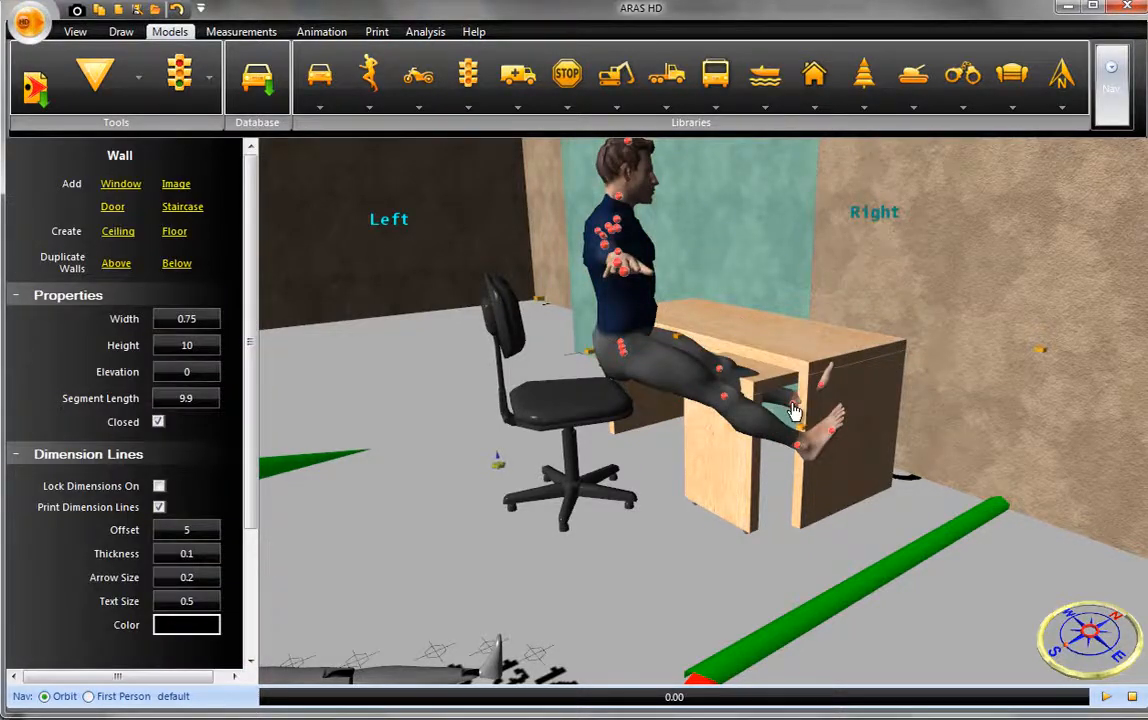
{"action": "left_click", "coordinate": [792, 410]}
{"action": "right_click", "coordinate": [794, 408]}
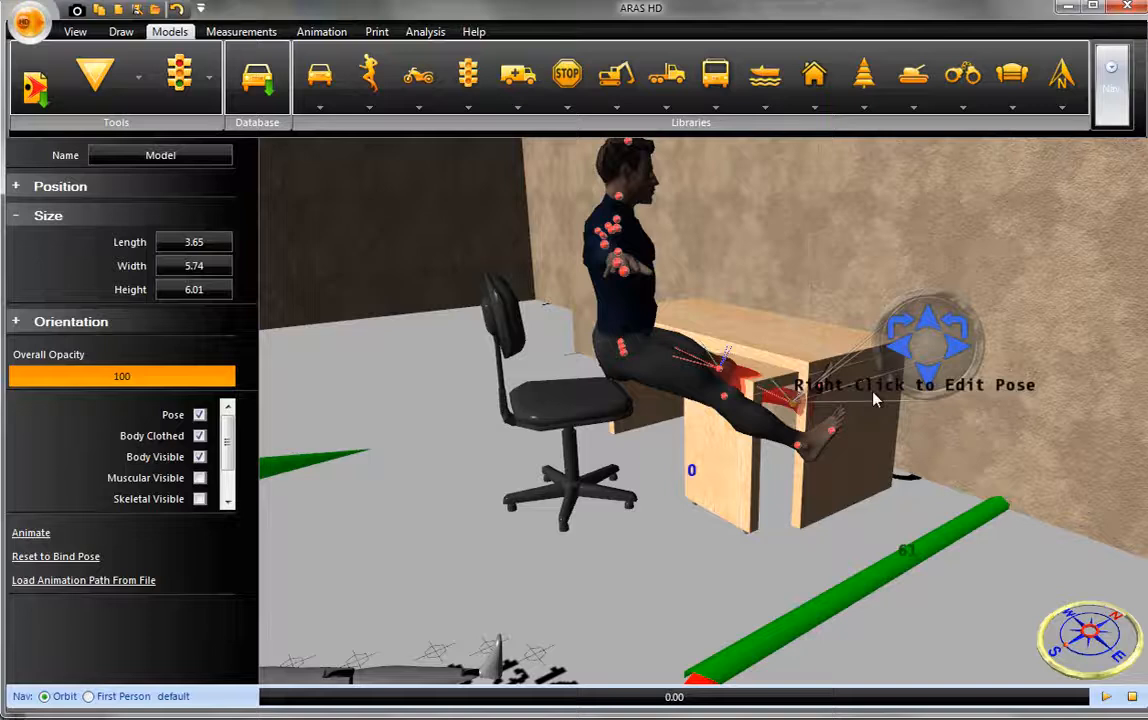
{"action": "left_click", "coordinate": [935, 387]}
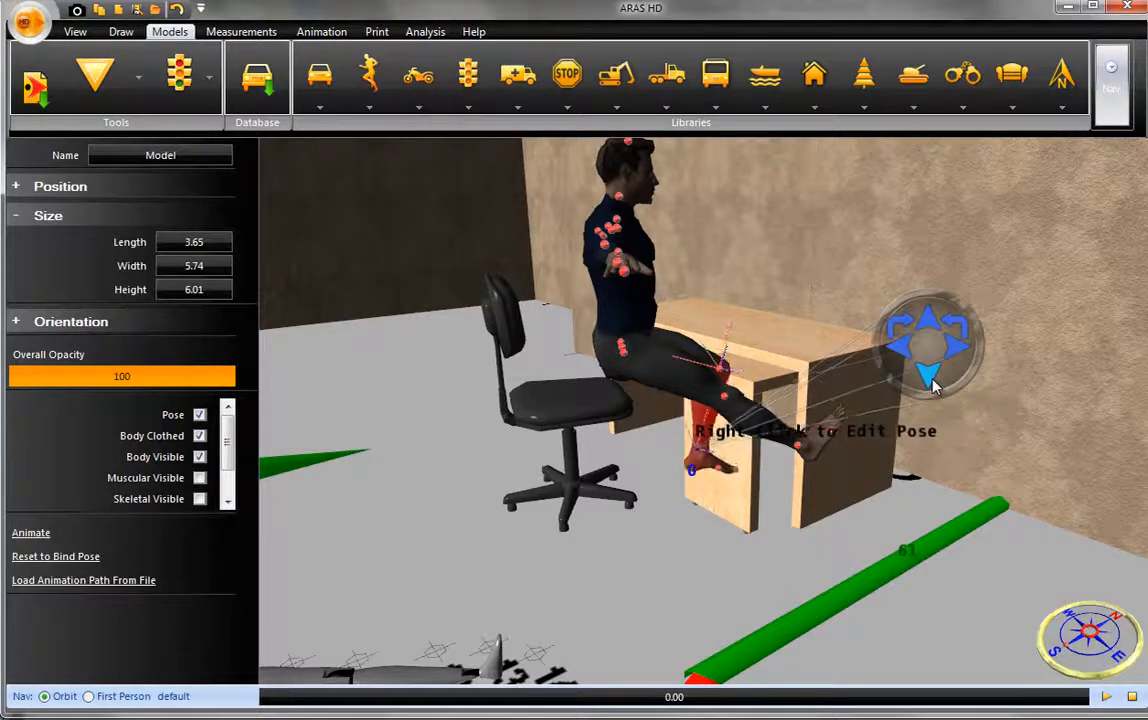
- Bend the male model's torso forward over the desk and tilt its head down
{"action": "mouse_move", "coordinate": [628, 330]}
{"action": "middle_mouse_down"}
{"action": "mouse_move", "coordinate": [692, 341]}
{"action": "mouse_move", "coordinate": [613, 340]}
{"action": "middle_mouse_up"}
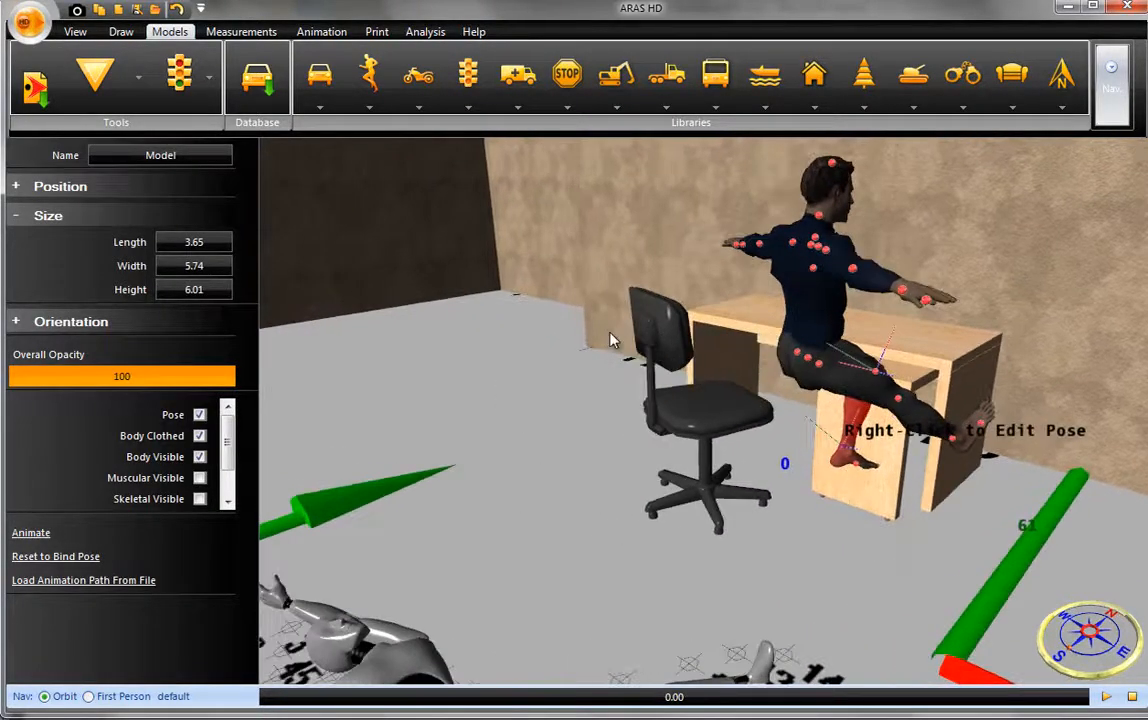
{"action": "left_click", "coordinate": [815, 276]}
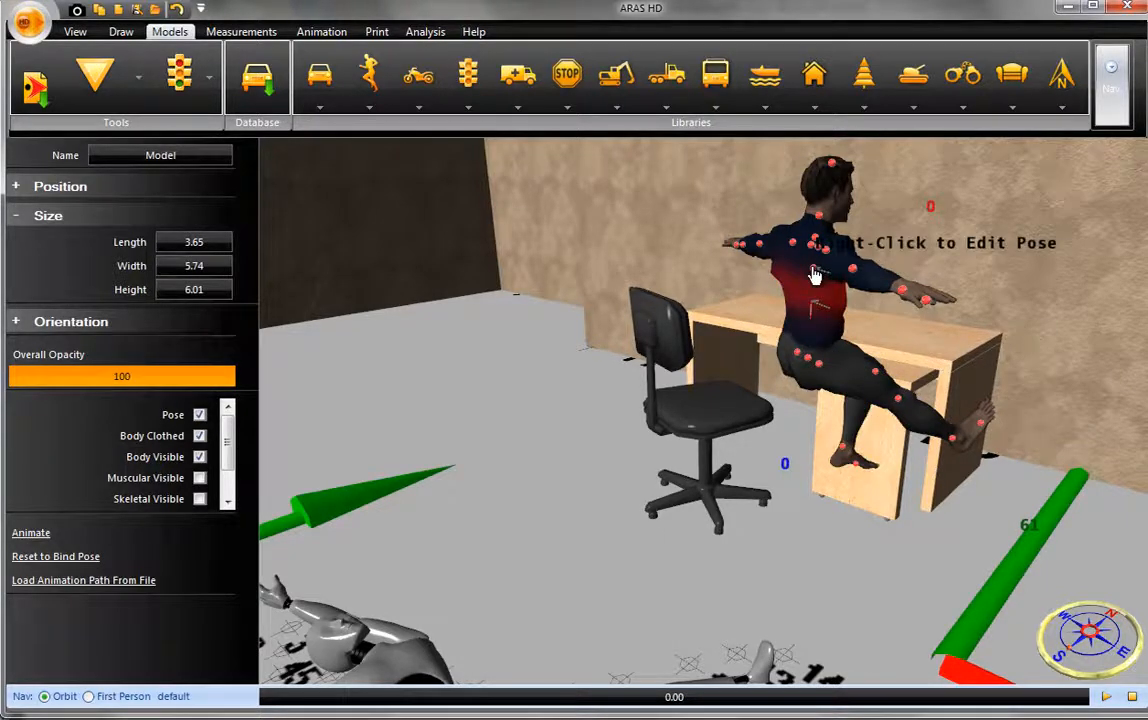
{"action": "right_click", "coordinate": [815, 276]}
{"action": "left_click", "coordinate": [970, 222]}
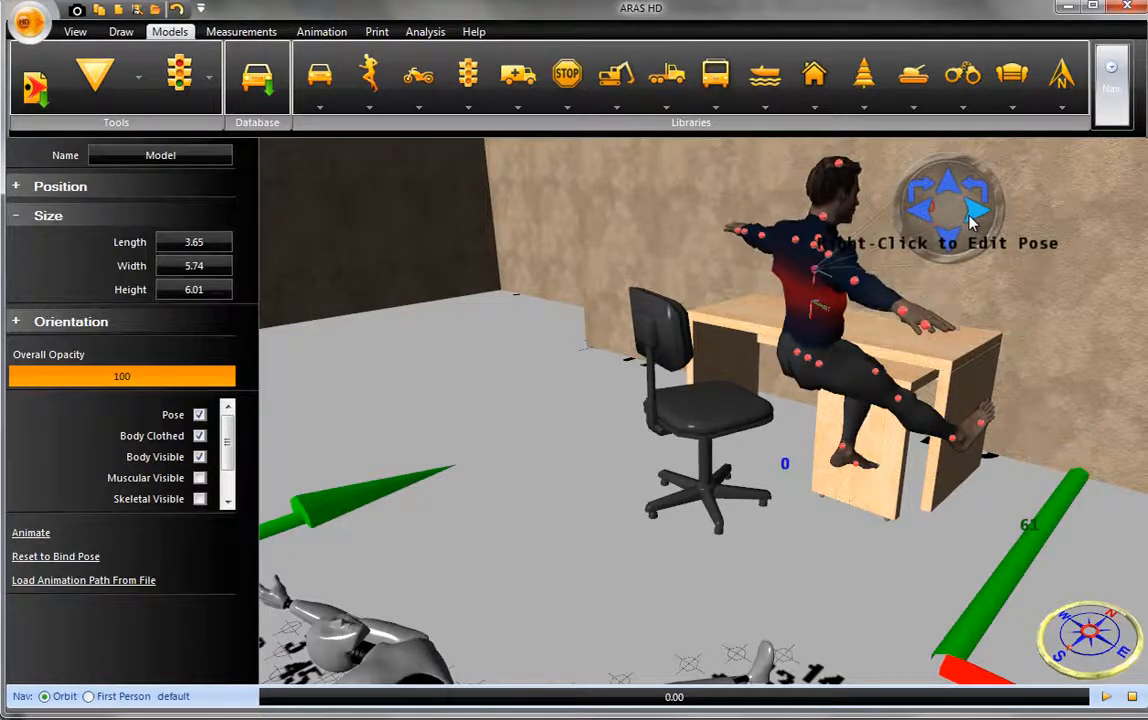
{"action": "left_click", "coordinate": [948, 237]}
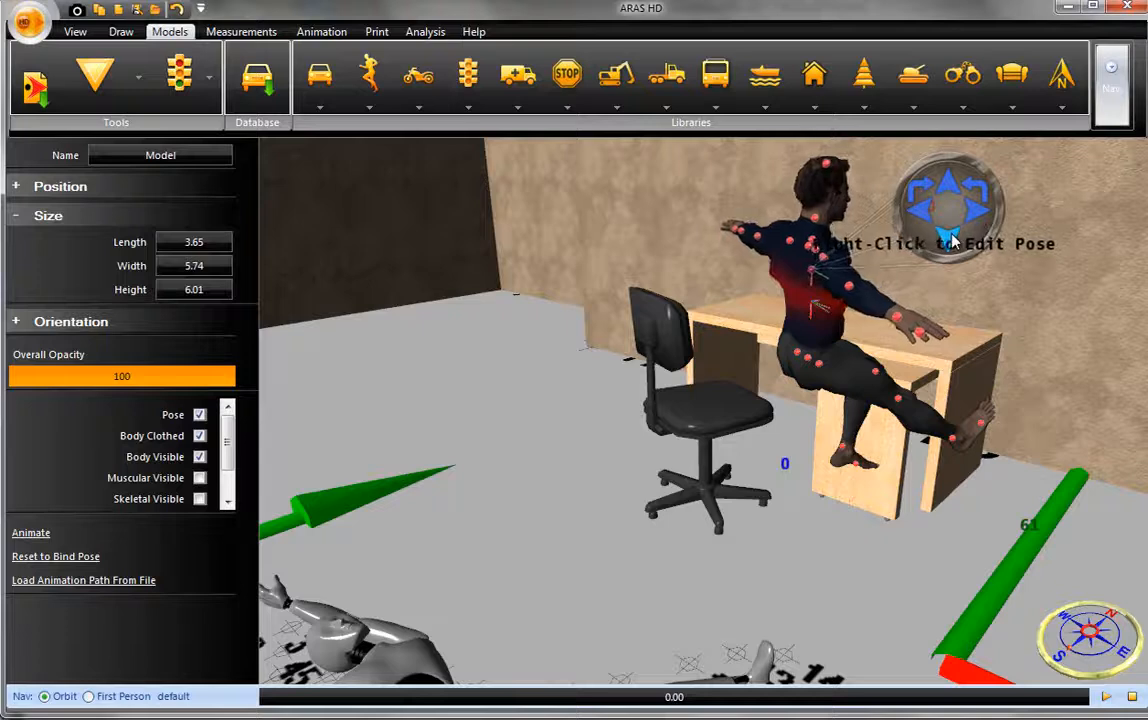
{"action": "left_click", "coordinate": [947, 190]}
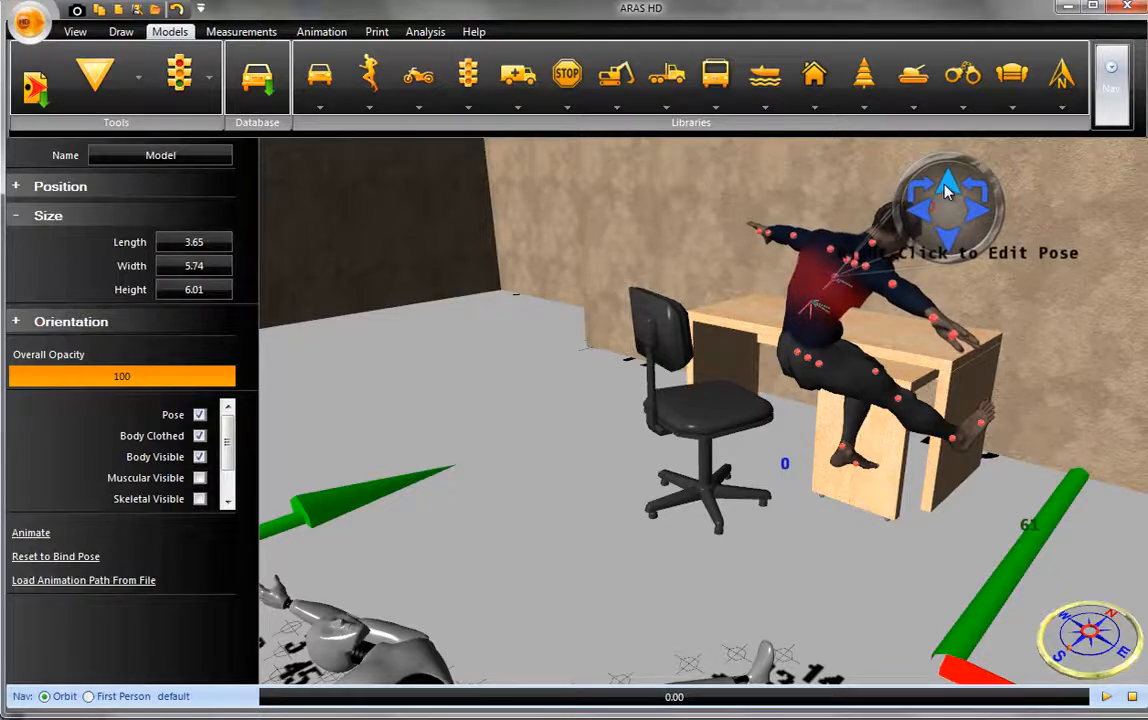
{"action": "right_click", "coordinate": [924, 256]}
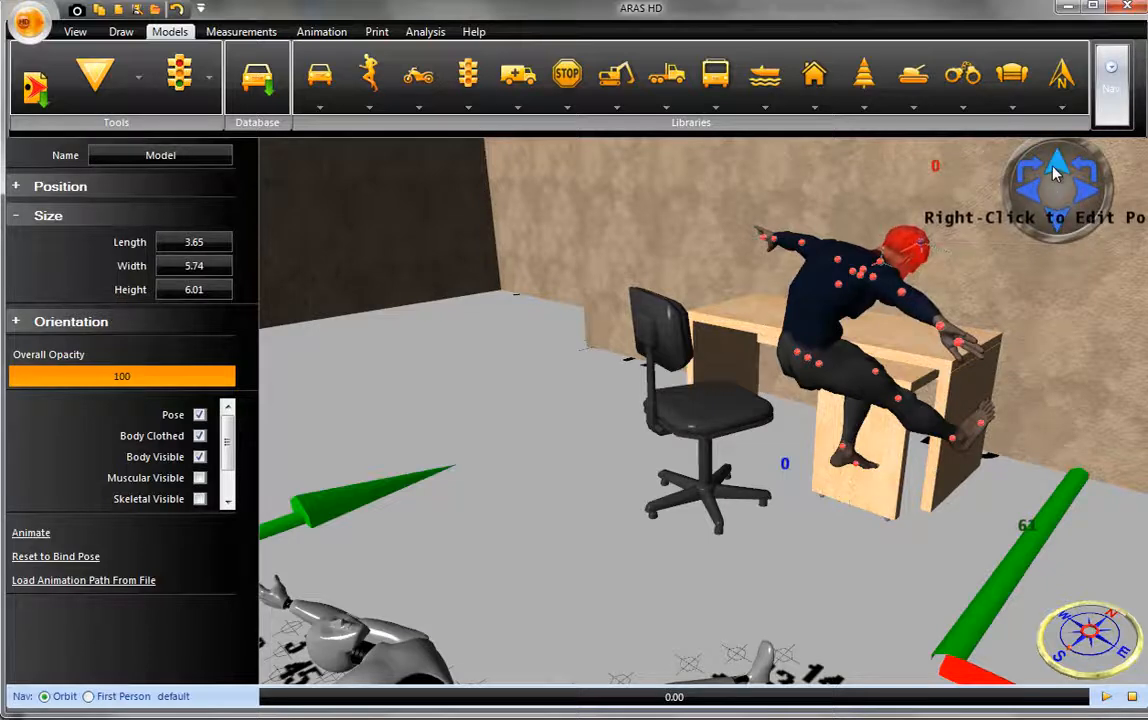
{"action": "left_click", "coordinate": [1053, 167]}
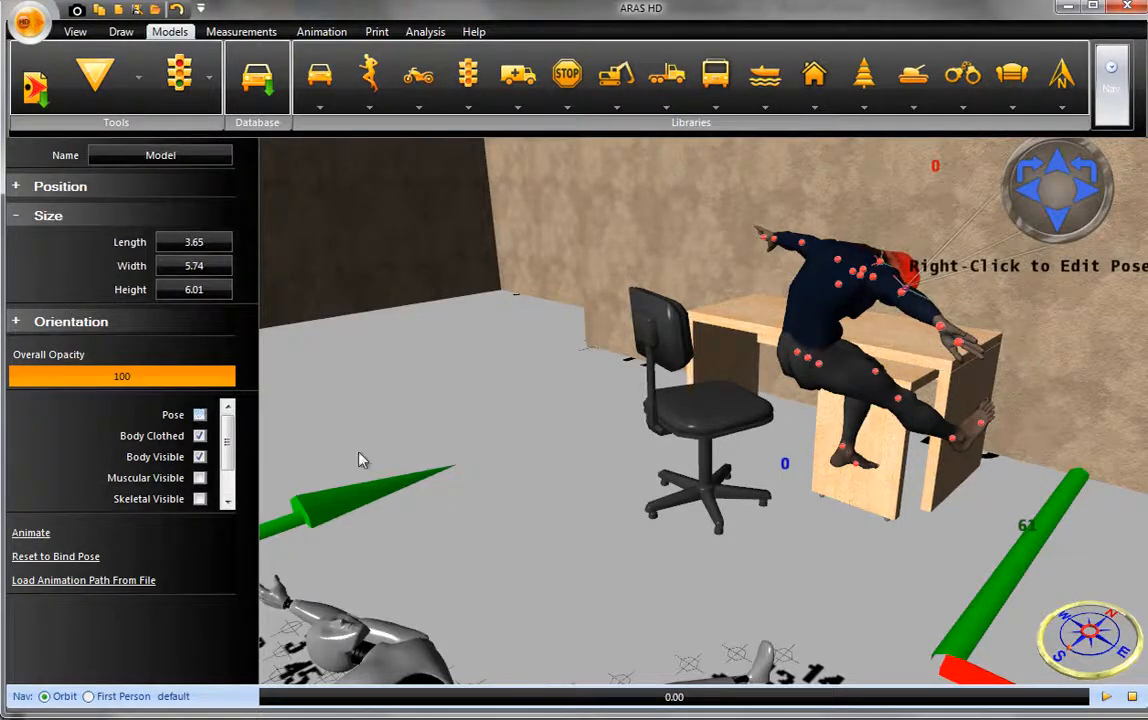
- Move the posed male model down to sitting height at the desk and slide the computer chair beneath it
{"action": "left_click", "coordinate": [822, 398]}
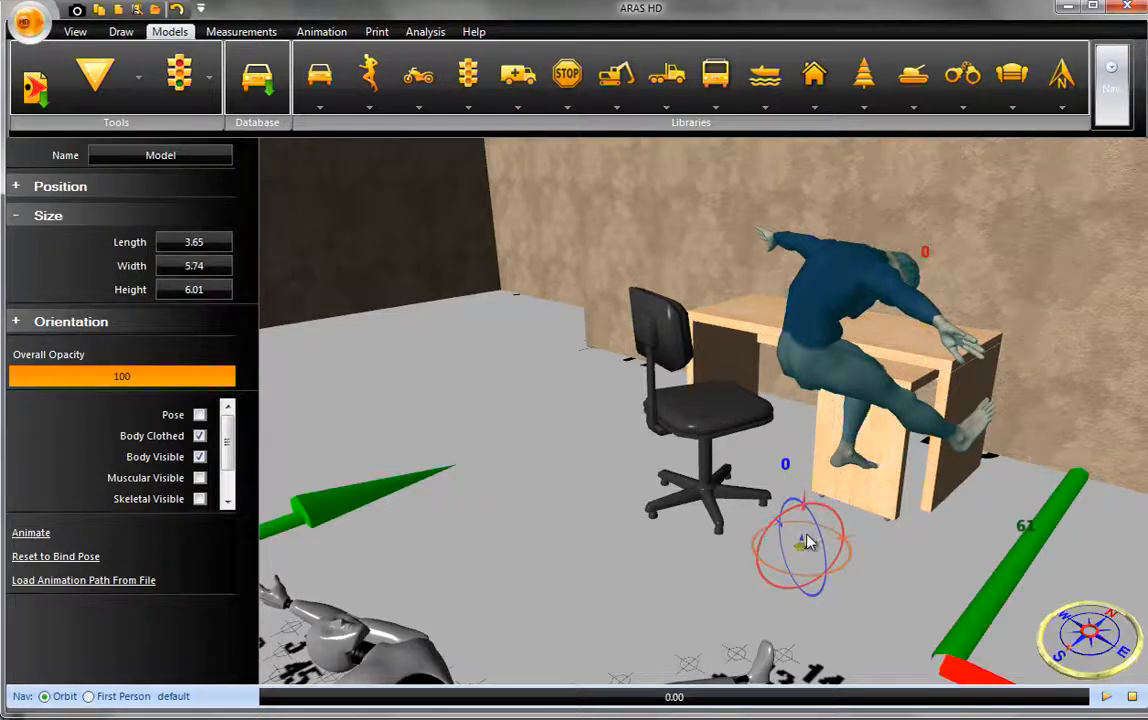
{"action": "left_click_drag", "start_coordinate": [801, 540], "coordinate": [760, 494]}
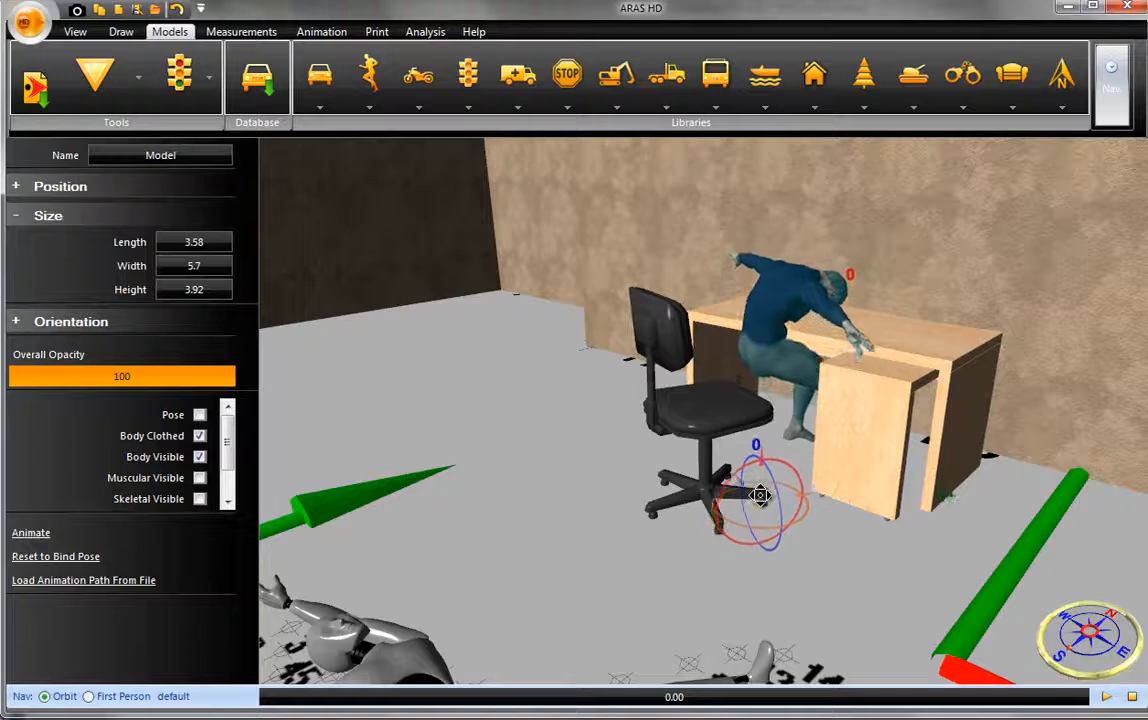
{"action": "left_click", "coordinate": [710, 455]}
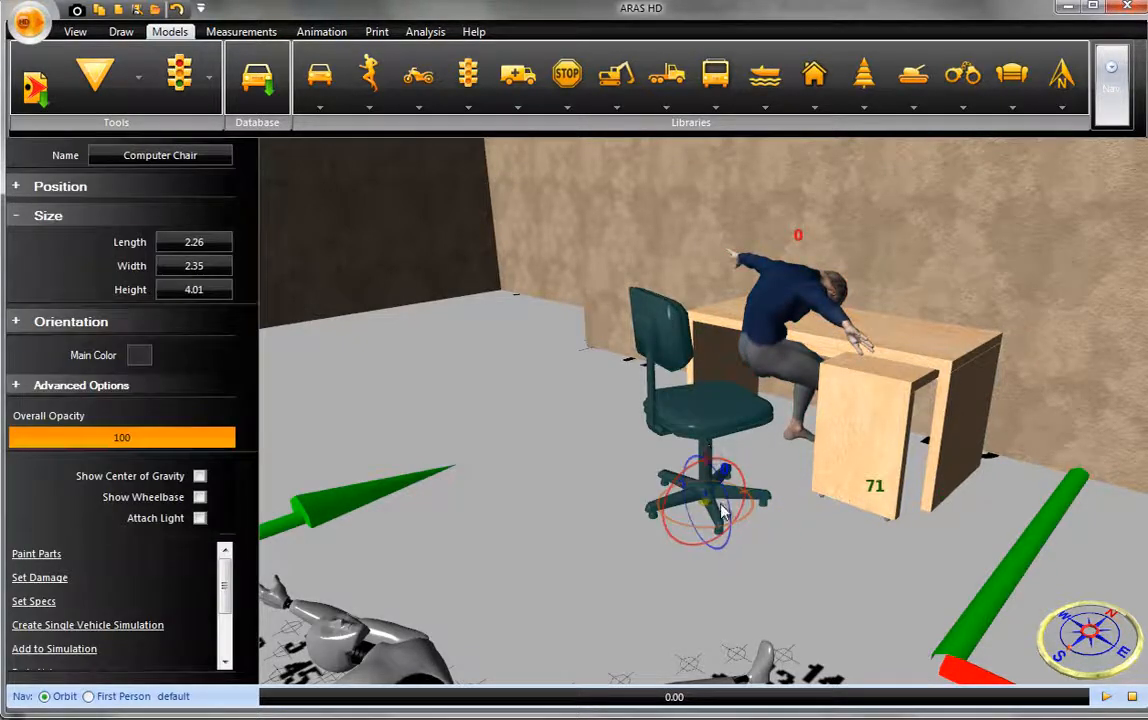
{"action": "left_click_drag", "start_coordinate": [705, 505], "coordinate": [767, 475]}
{"action": "middle_click_drag", "start_coordinate": [720, 525], "coordinate": [812, 524]}
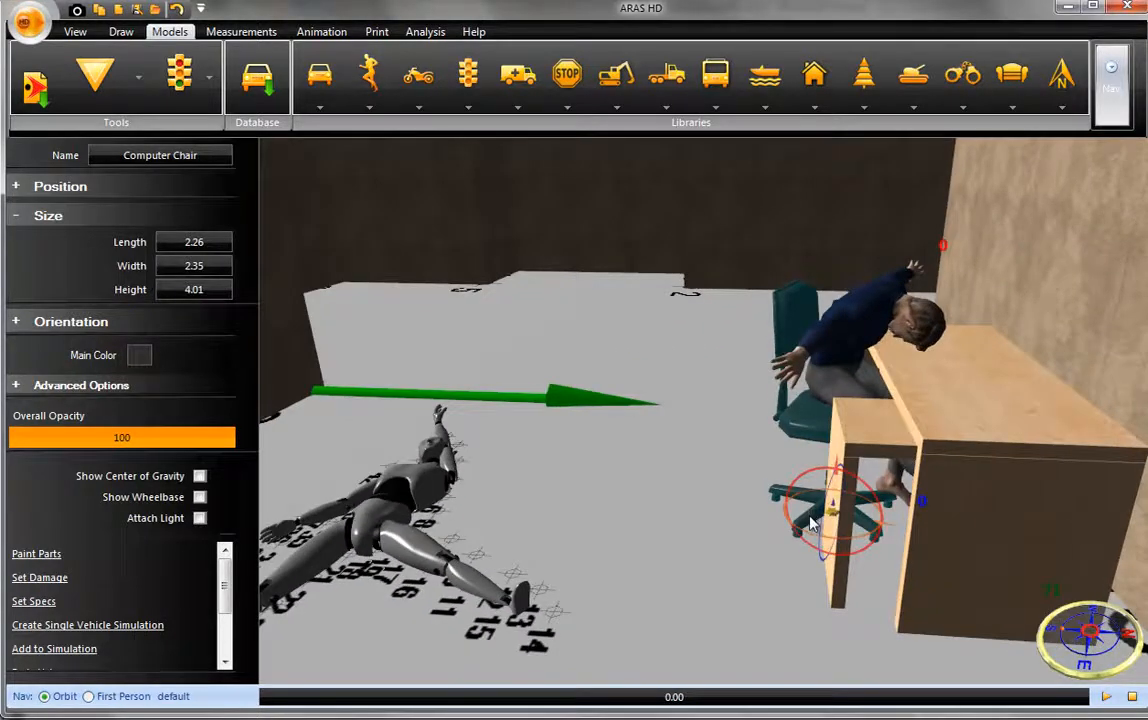
- Make the male model's skeleton visible and hide its body
{"action": "left_click", "coordinate": [865, 383]}
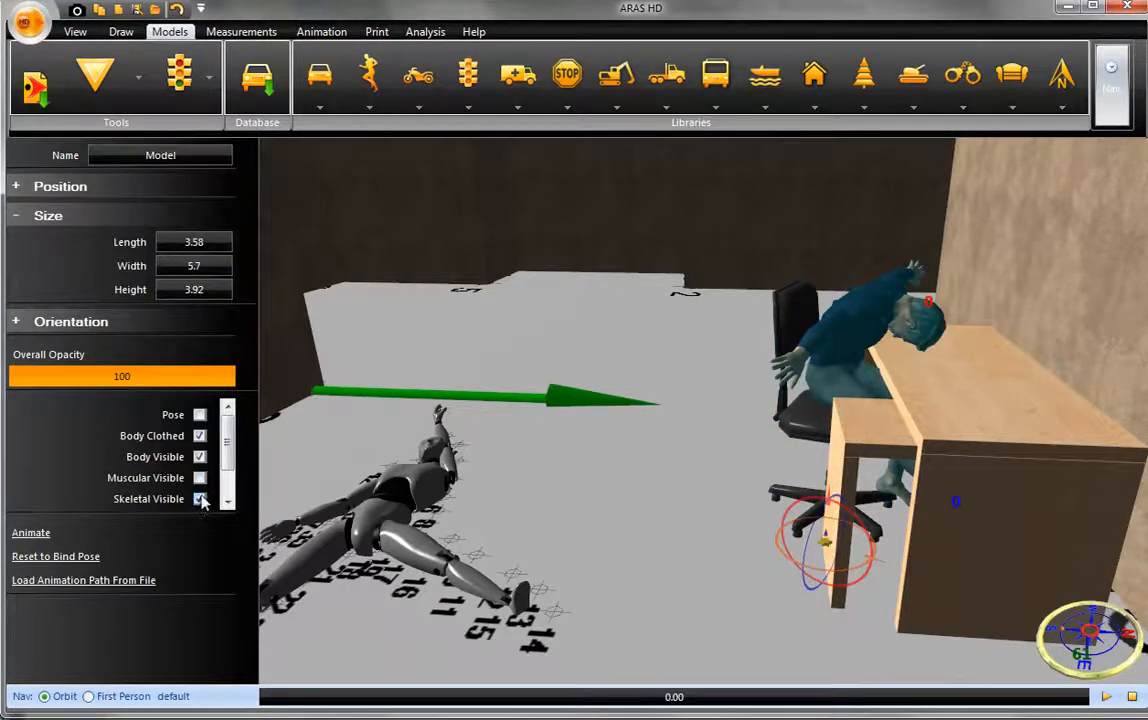
{"action": "left_click", "coordinate": [200, 457]}
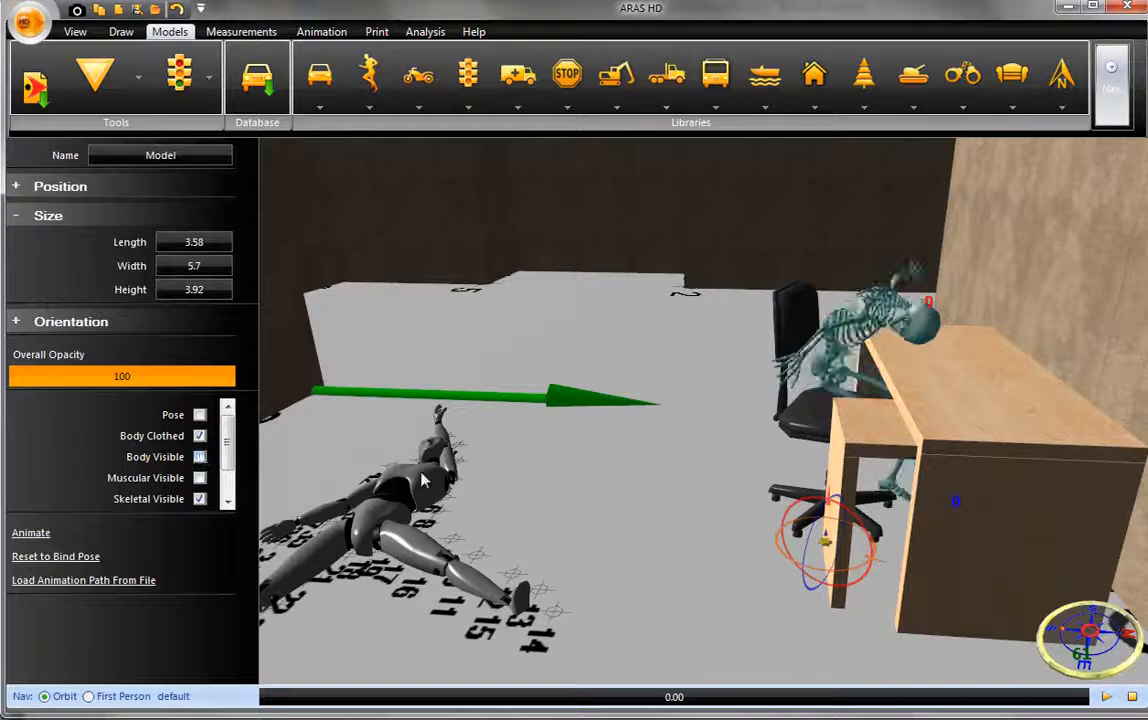
{"action": "left_click_drag", "start_coordinate": [668, 477], "coordinate": [785, 458]}
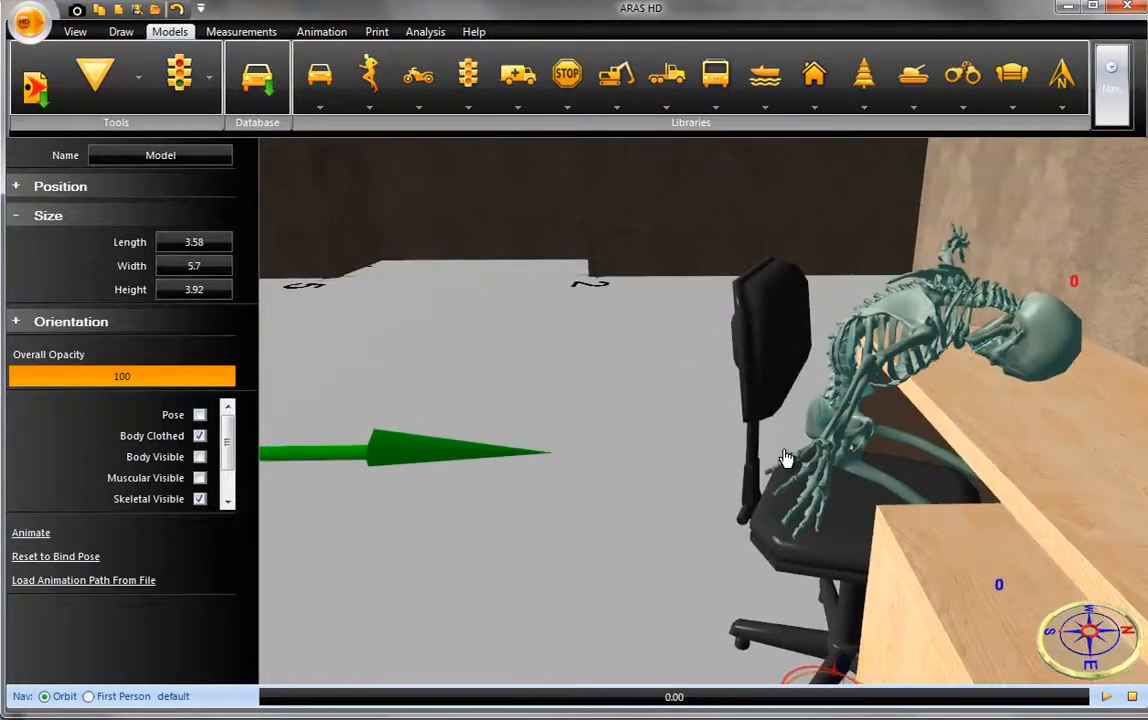
- Preview the male model's muscles without keeping them, and display its circulatory system together with the skeleton
{"action": "left_click", "coordinate": [200, 478]}
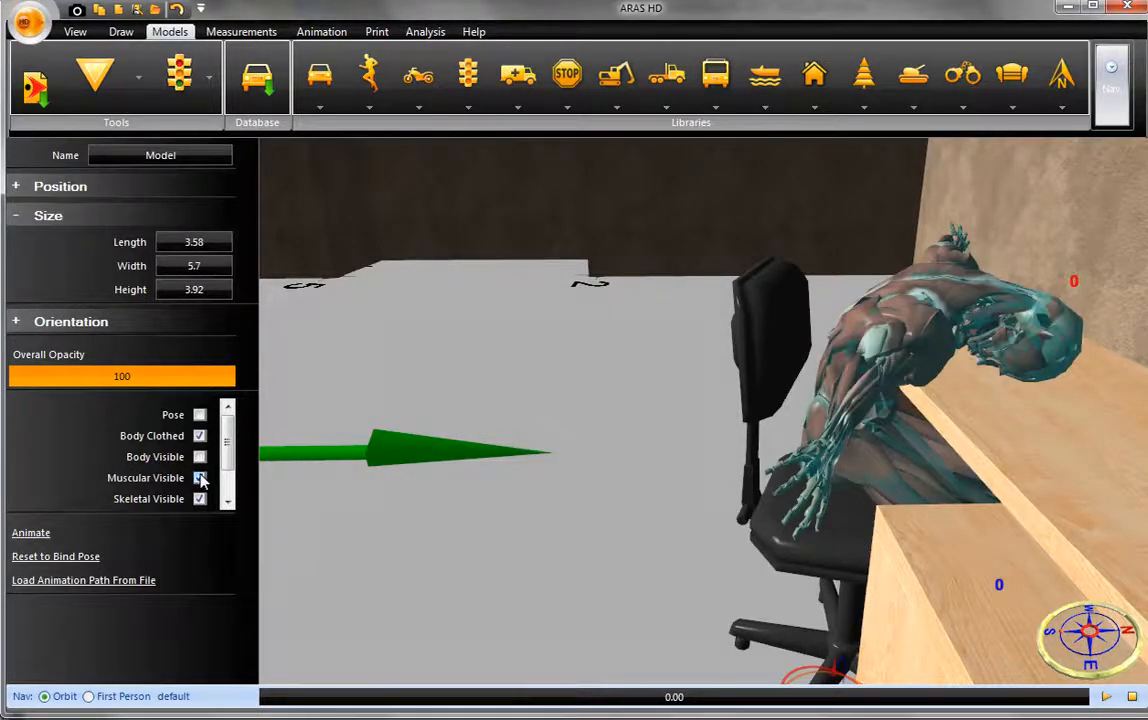
{"action": "left_click", "coordinate": [200, 478]}
{"action": "scroll", "coordinate": [226, 478], "scroll_direction": "down", "scroll_amount": 1}
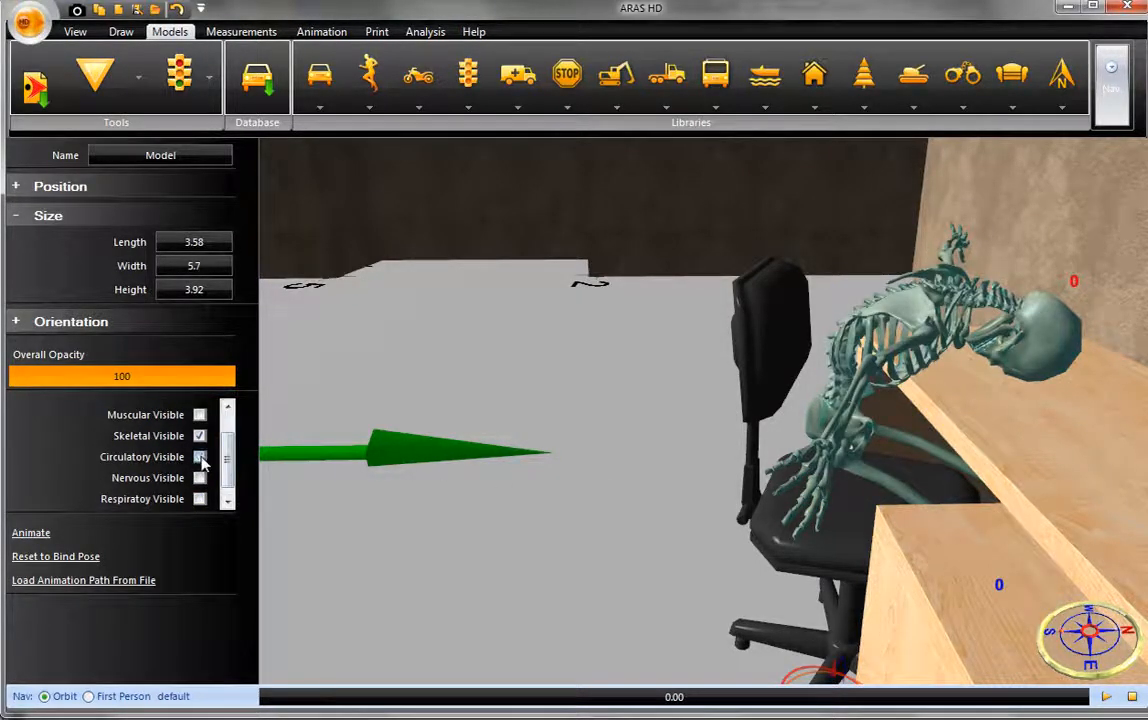
{"action": "left_click", "coordinate": [200, 457]}
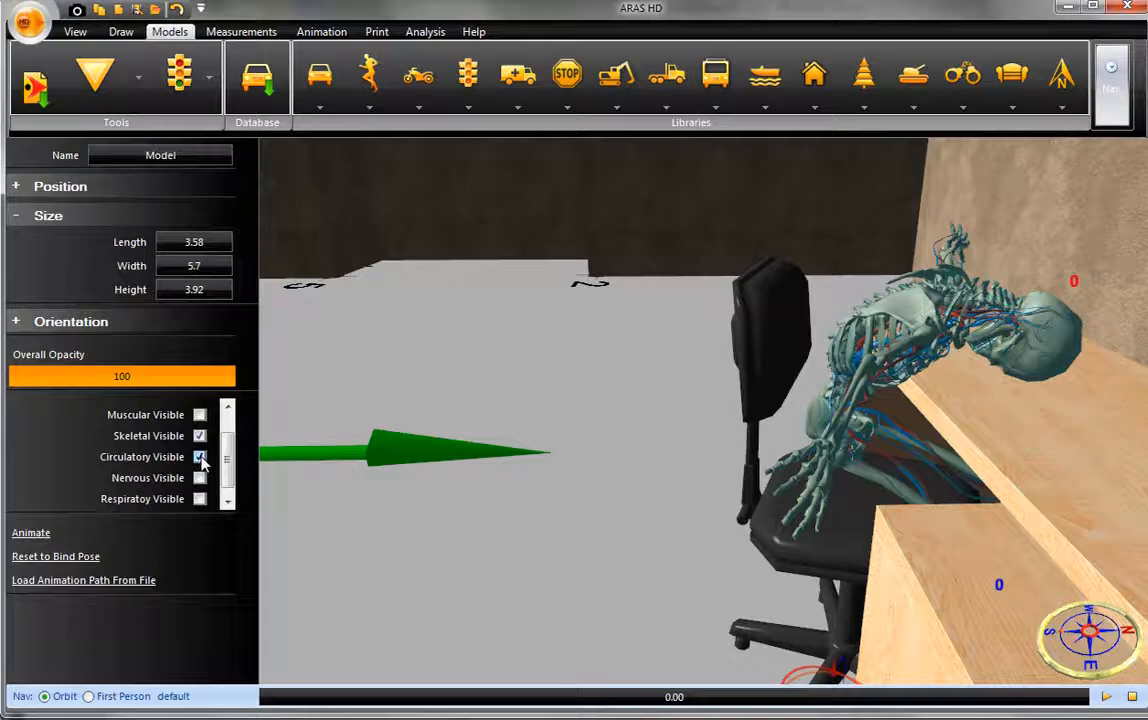
{"action": "scroll", "coordinate": [530, 580], "scroll_direction": "down", "scroll_amount": 5}
{"action": "middle_click_drag", "start_coordinate": [530, 580], "coordinate": [538, 570]}
{"action": "left_click", "coordinate": [538, 570]}
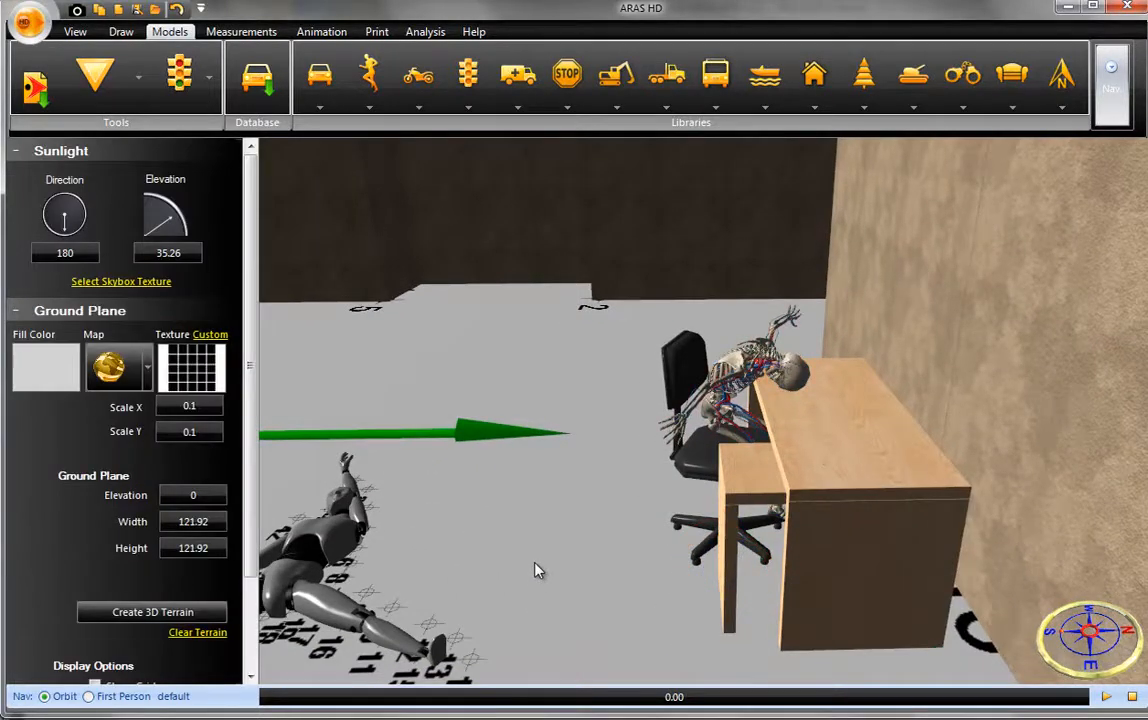
- Place the Blood 4 model from the Spatter Spills library on the floor beside the desk
{"action": "scroll", "coordinate": [538, 570], "scroll_direction": "down", "scroll_amount": 2}
{"action": "middle_click_drag", "start_coordinate": [569, 554], "coordinate": [556, 560]}
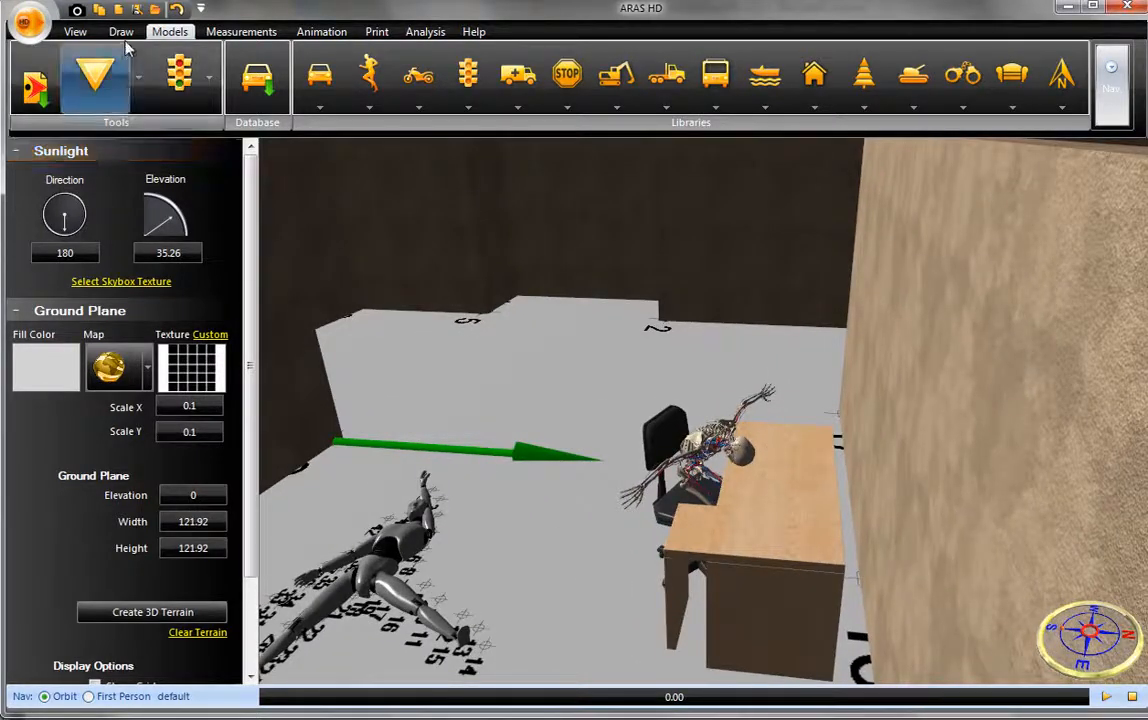
{"action": "left_click", "coordinate": [967, 112]}
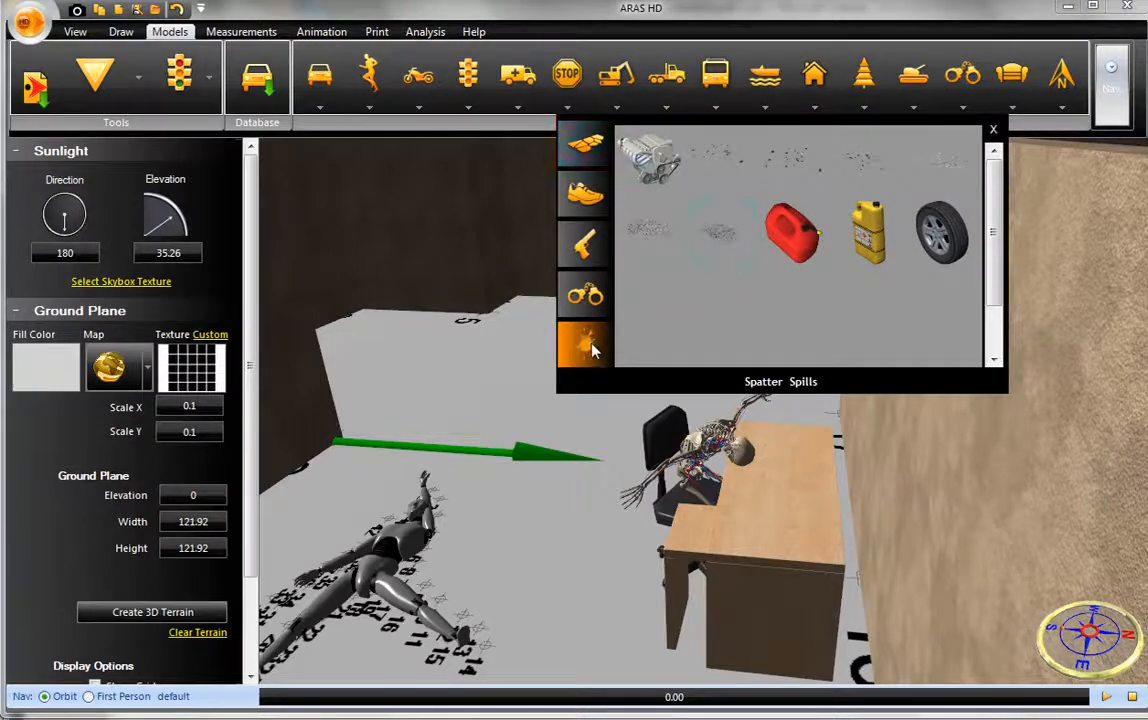
{"action": "left_click", "coordinate": [585, 343]}
{"action": "left_click", "coordinate": [860, 165]}
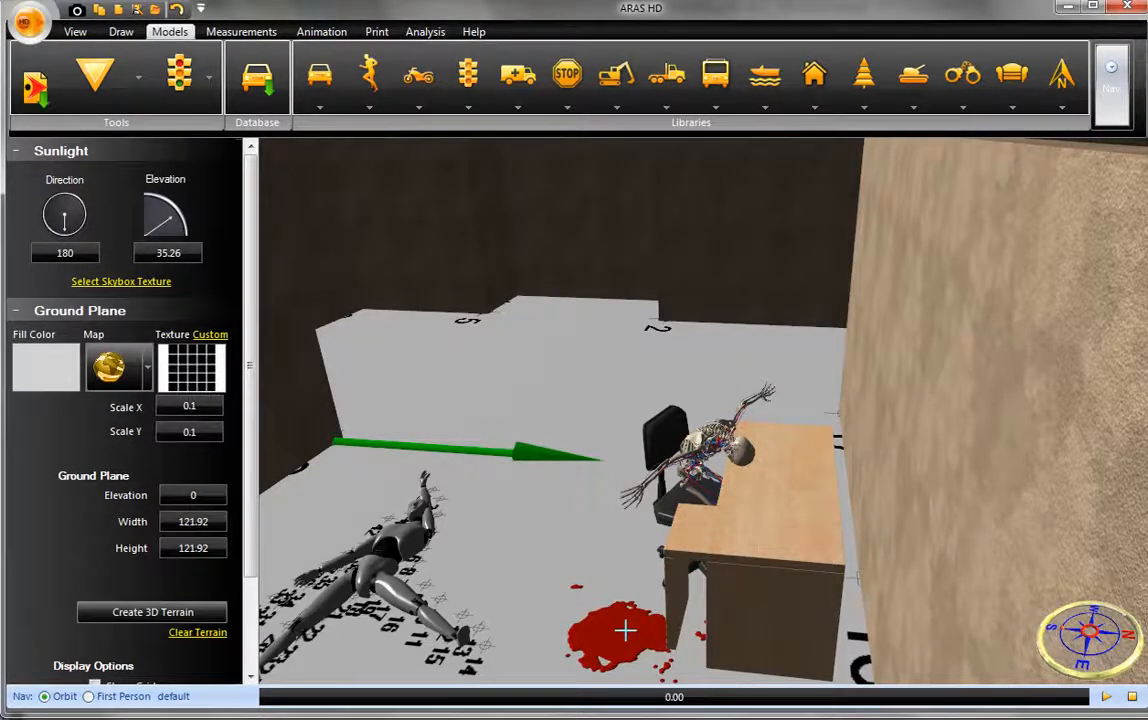
{"action": "left_click", "coordinate": [625, 630]}
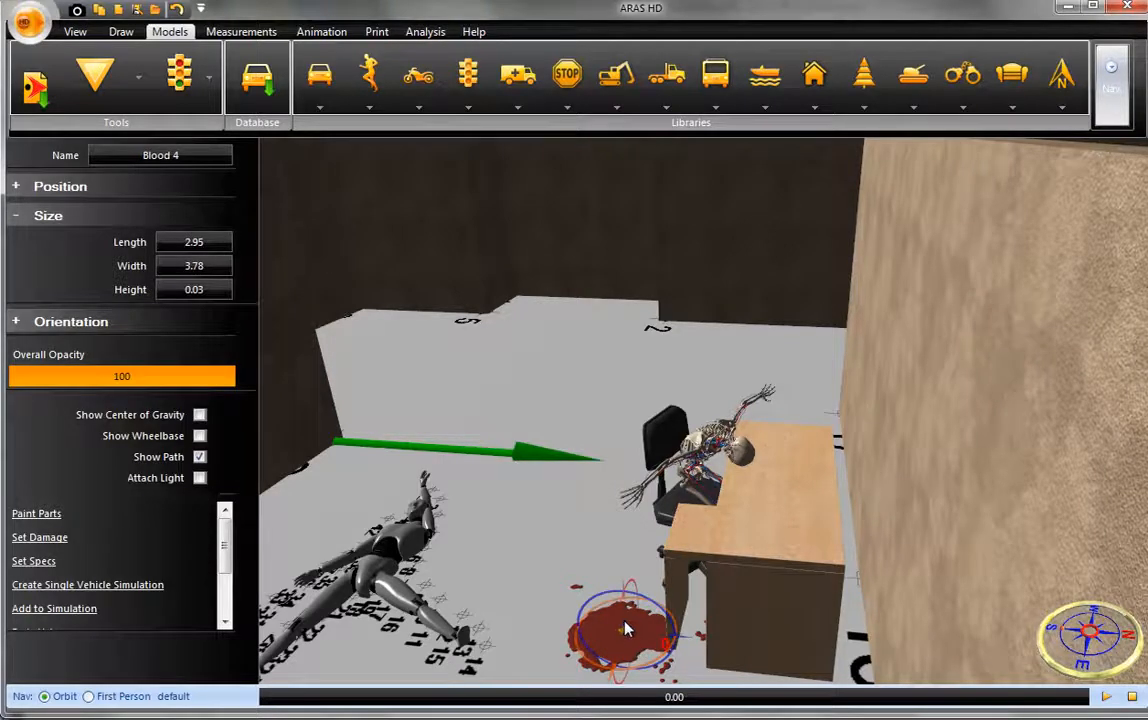
- Move the blood pool up onto the desktop beneath the seated model's head
{"action": "left_click_drag", "start_coordinate": [623, 625], "coordinate": [789, 507]}
{"action": "right_click_drag", "start_coordinate": [789, 507], "coordinate": [845, 503]}
{"action": "left_click_drag", "start_coordinate": [845, 503], "coordinate": [841, 485]}
{"action": "left_click", "coordinate": [700, 447]}
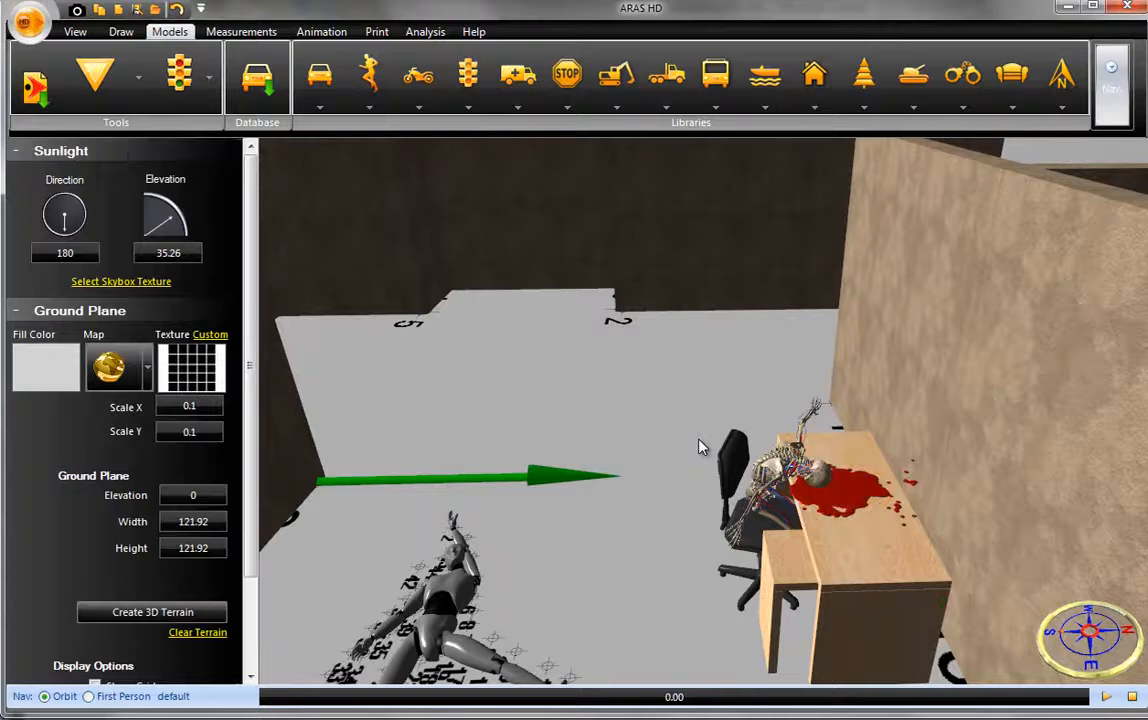
- Add the "blood" image from the Pictures library to the wall segment behind the desk
{"action": "scroll", "coordinate": [699, 440], "scroll_direction": "down", "scroll_amount": 3}
{"action": "right_click_drag", "start_coordinate": [701, 443], "coordinate": [669, 437]}
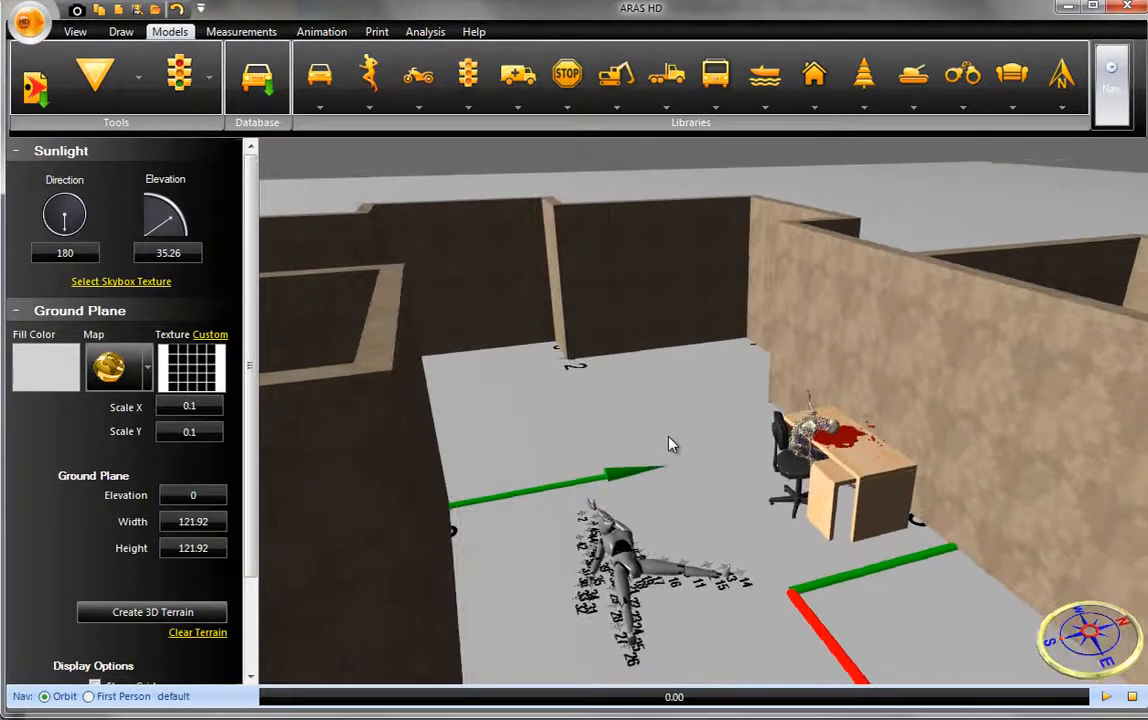
{"action": "left_click", "coordinate": [893, 409]}
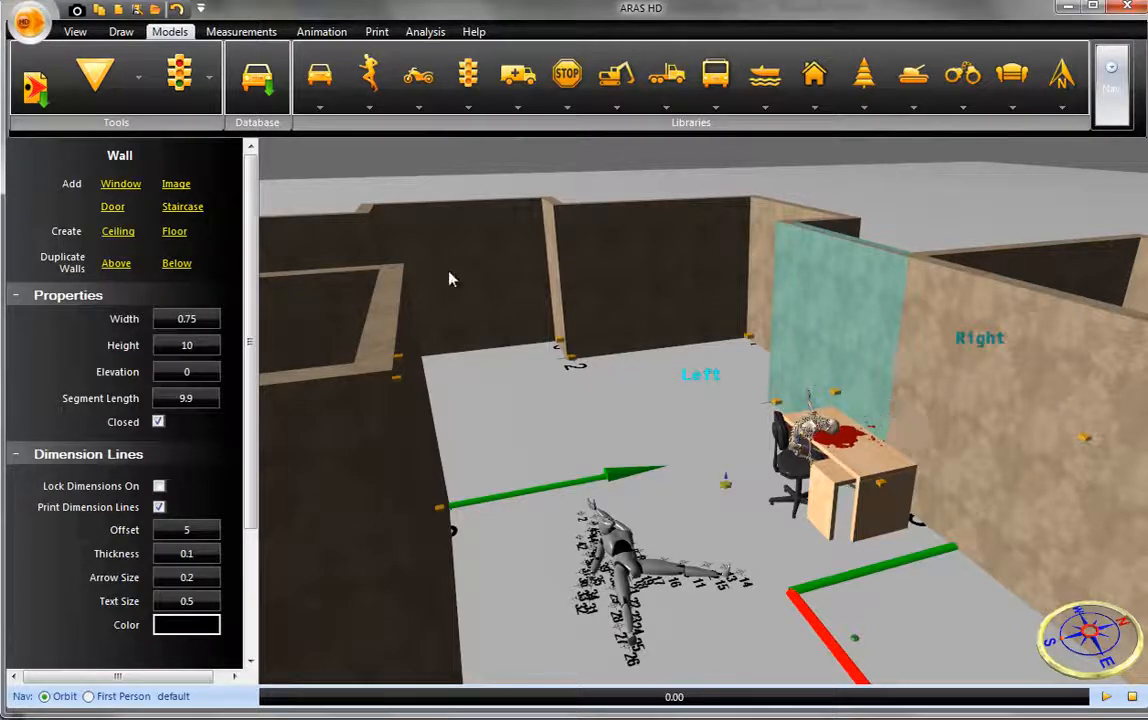
{"action": "left_click", "coordinate": [179, 186]}
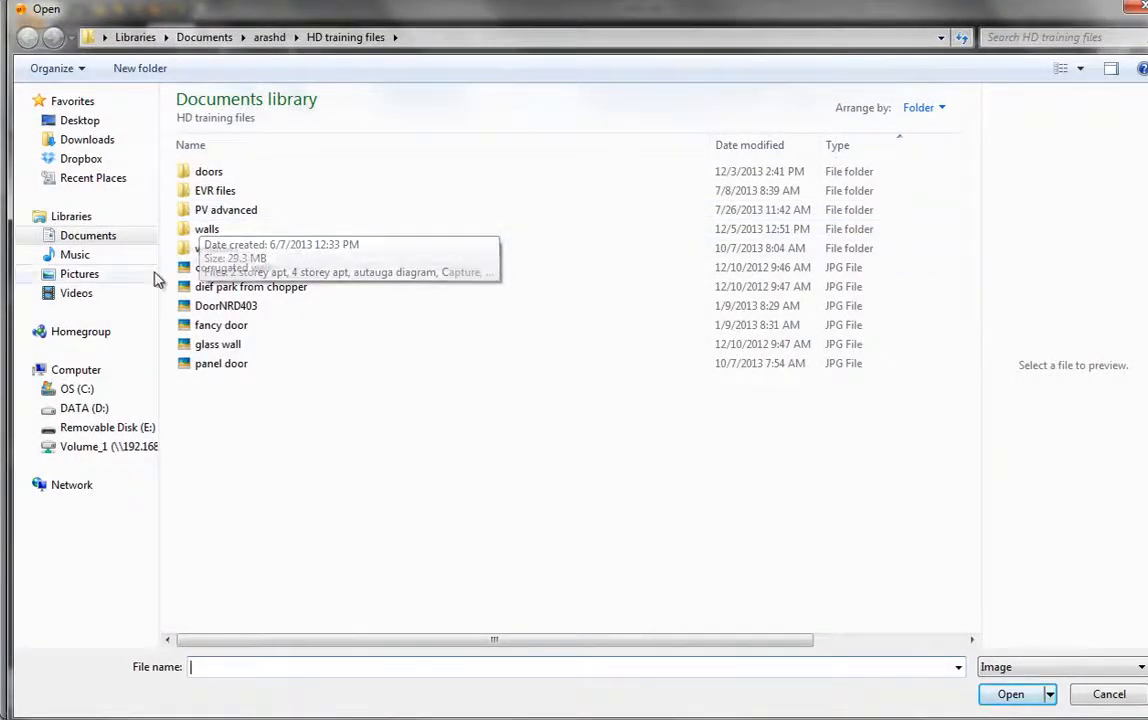
{"action": "left_click", "coordinate": [92, 275]}
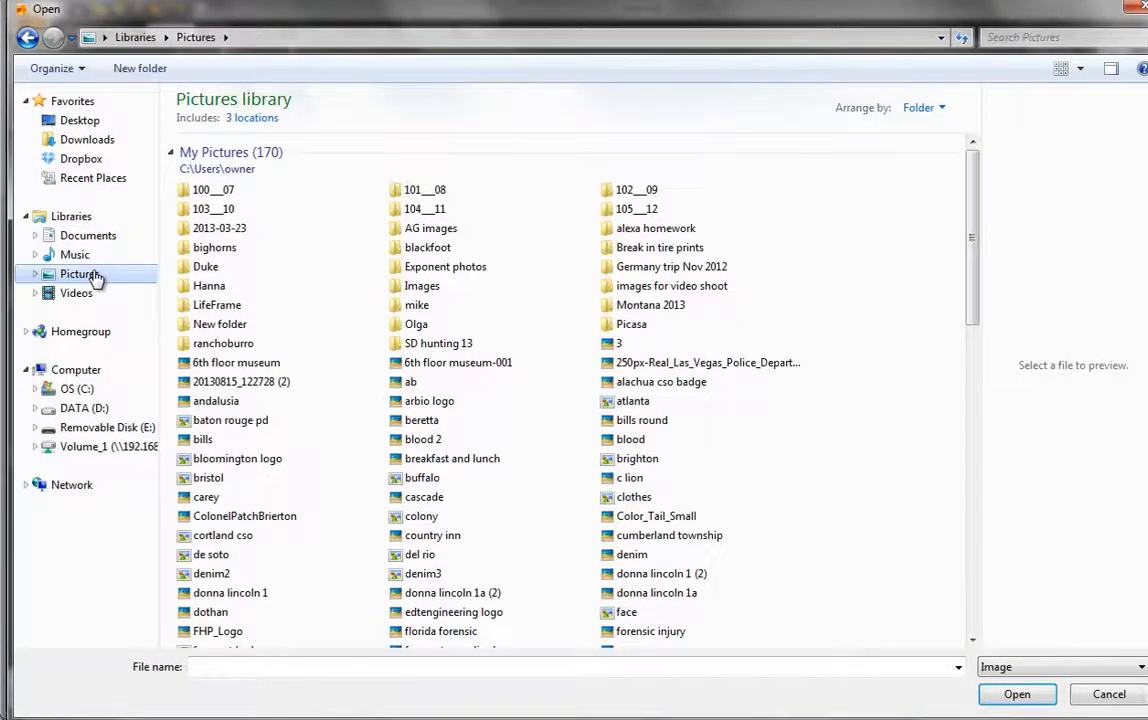
{"action": "left_click", "coordinate": [630, 439]}
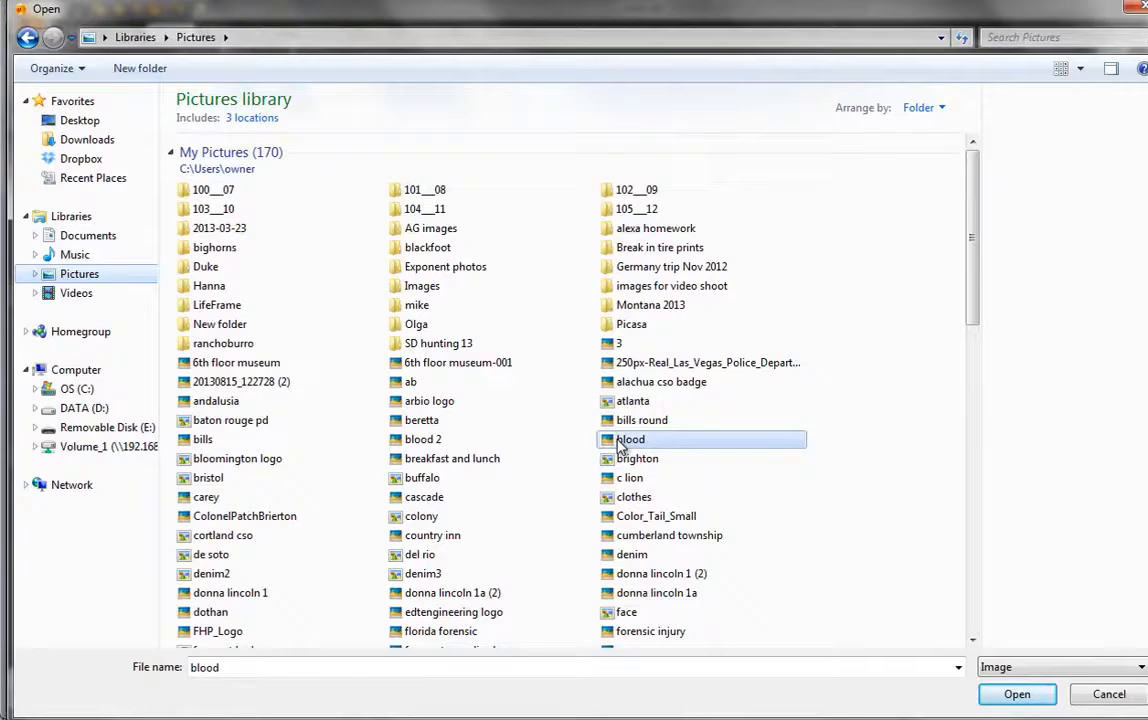
{"action": "left_click", "coordinate": [1010, 694]}
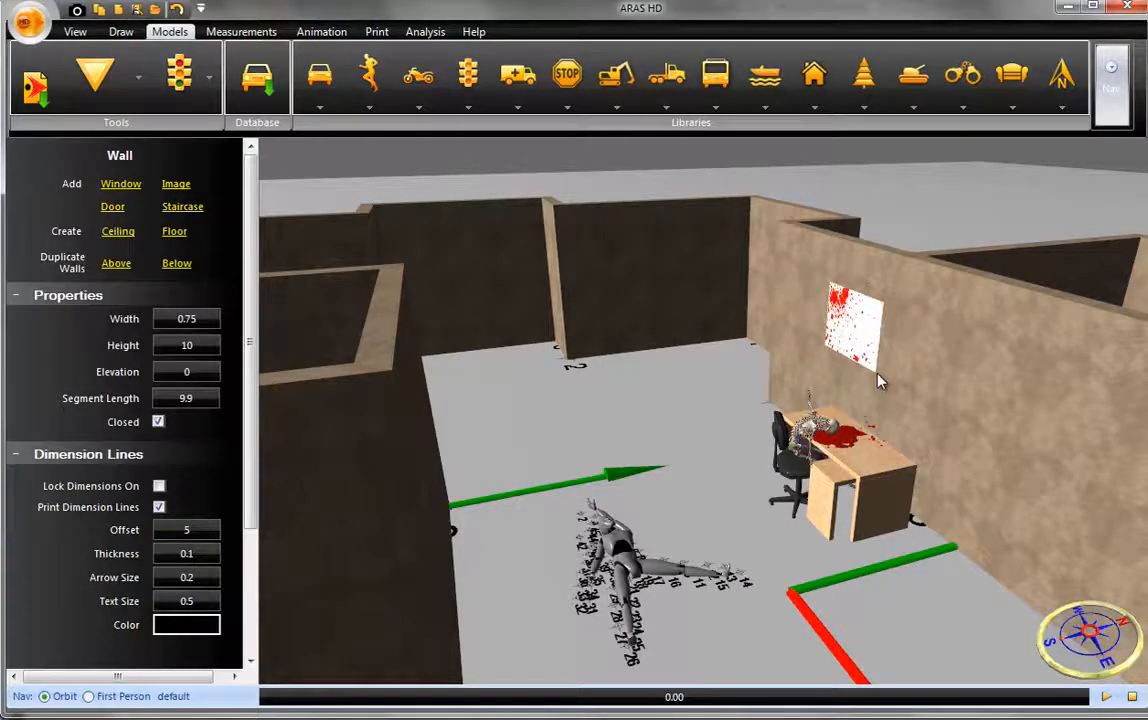
- Color the left side of the wall segment behind the desk white to match the spatter image's background
{"action": "left_click", "coordinate": [901, 387]}
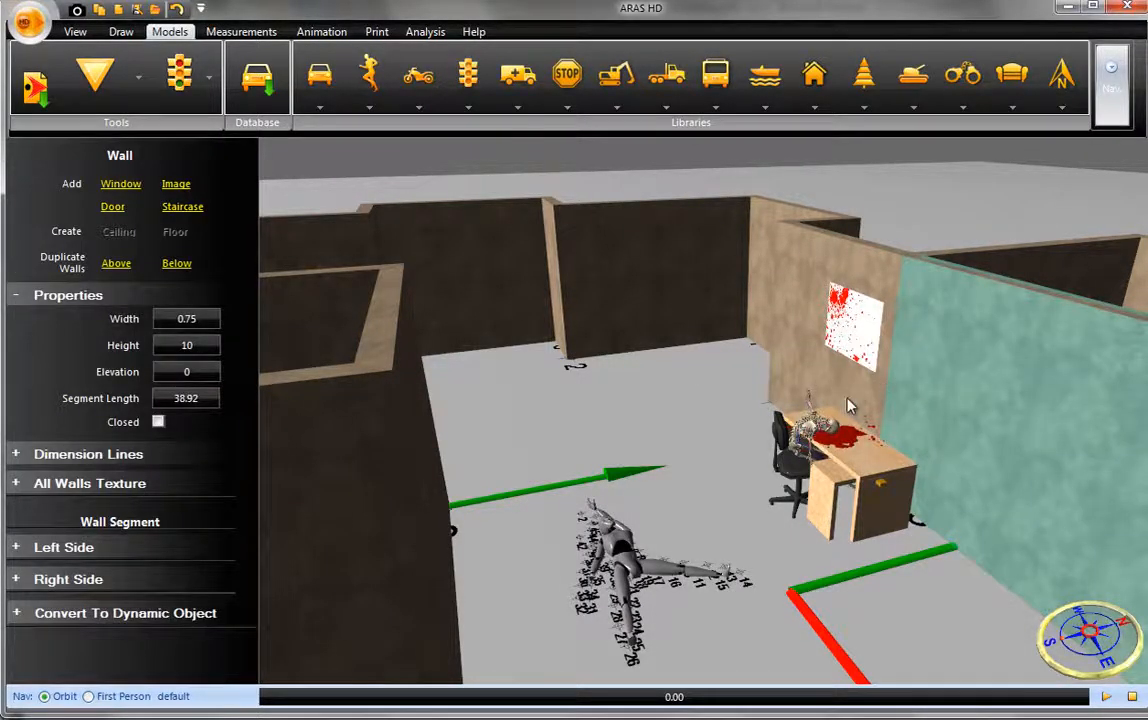
{"action": "left_click", "coordinate": [848, 406]}
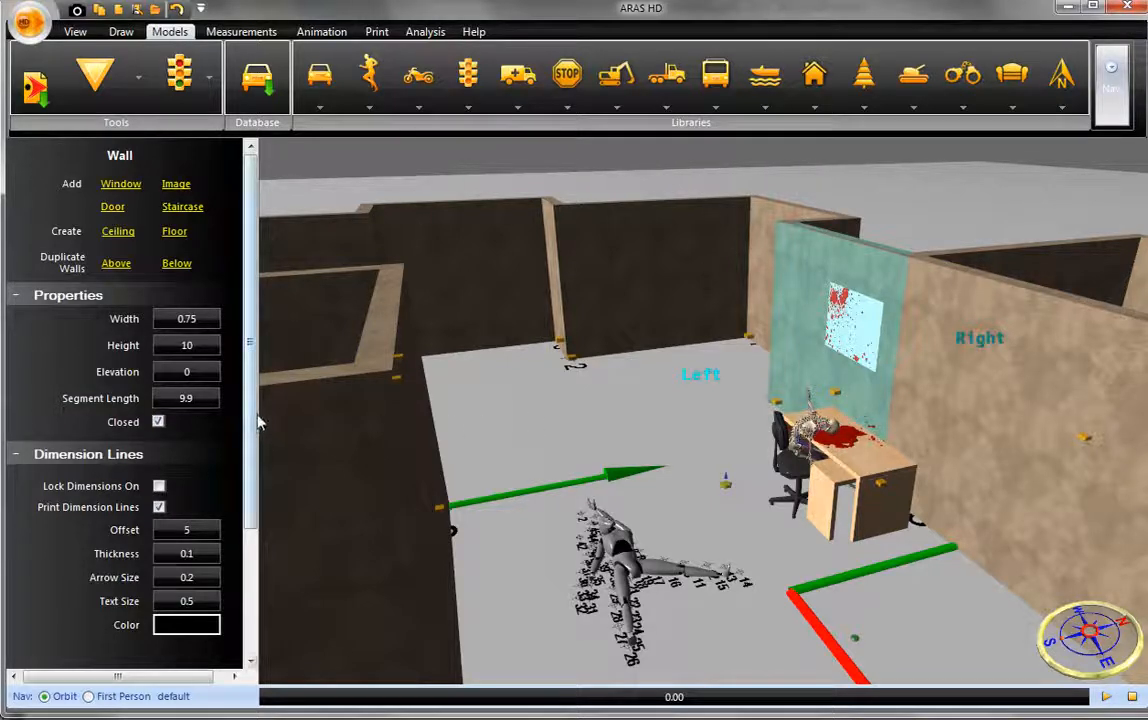
{"action": "left_click_drag", "start_coordinate": [251, 420], "coordinate": [249, 532]}
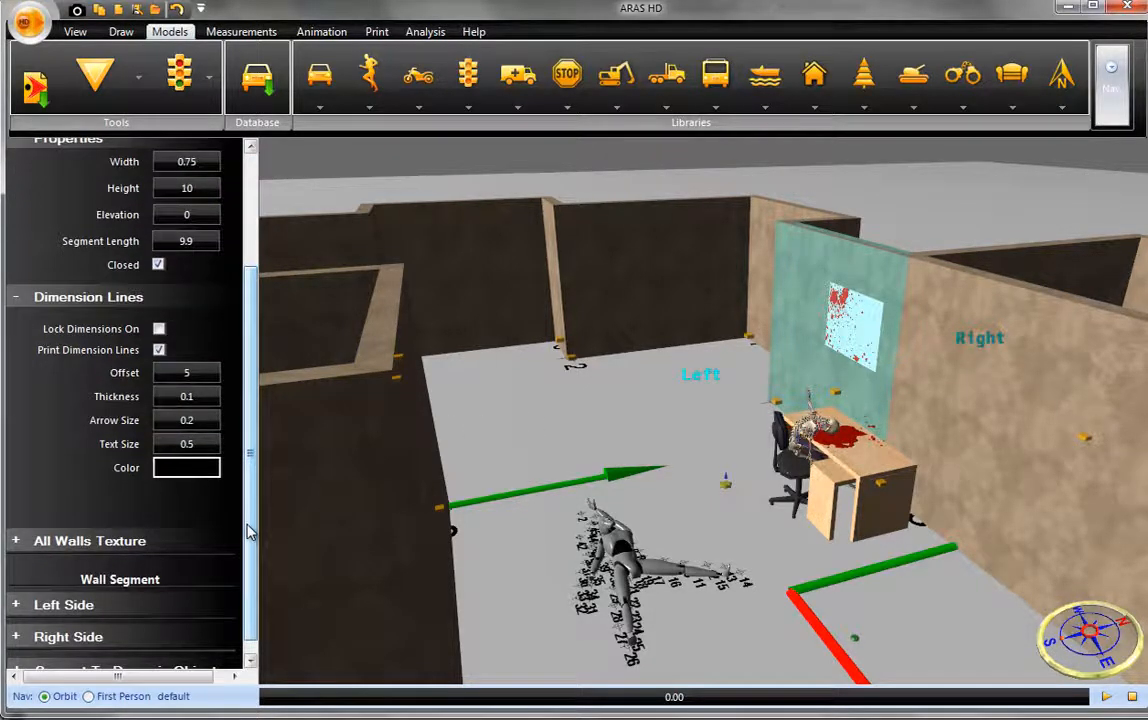
{"action": "left_click", "coordinate": [62, 604]}
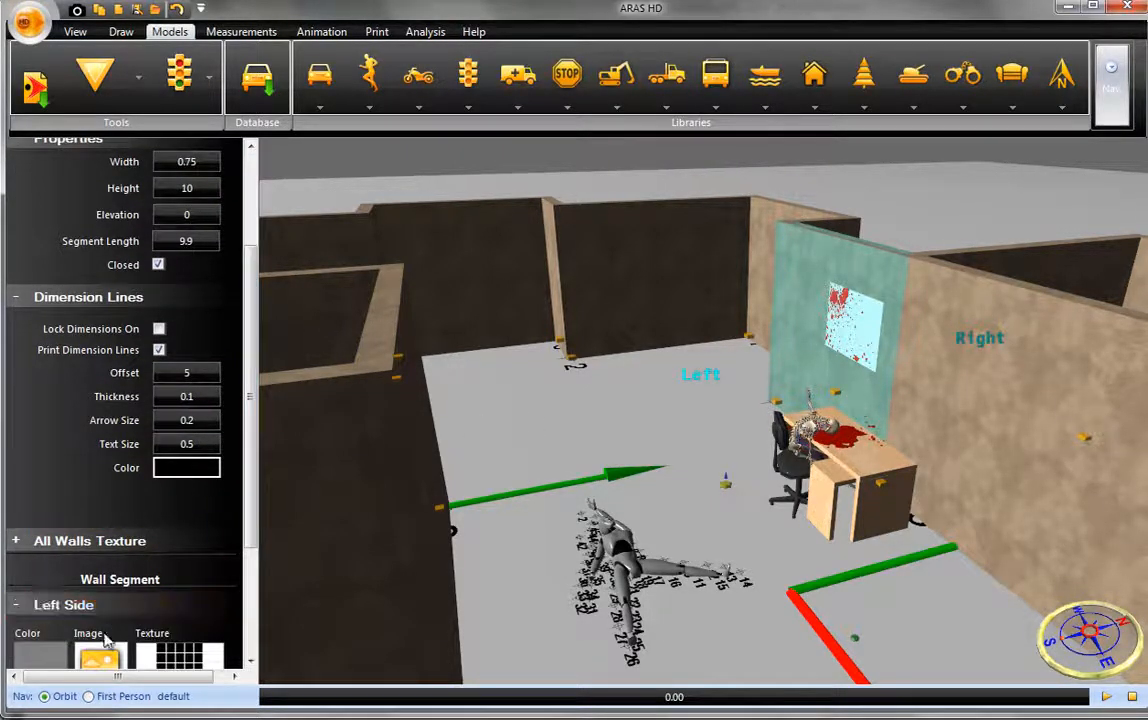
{"action": "left_click", "coordinate": [60, 660]}
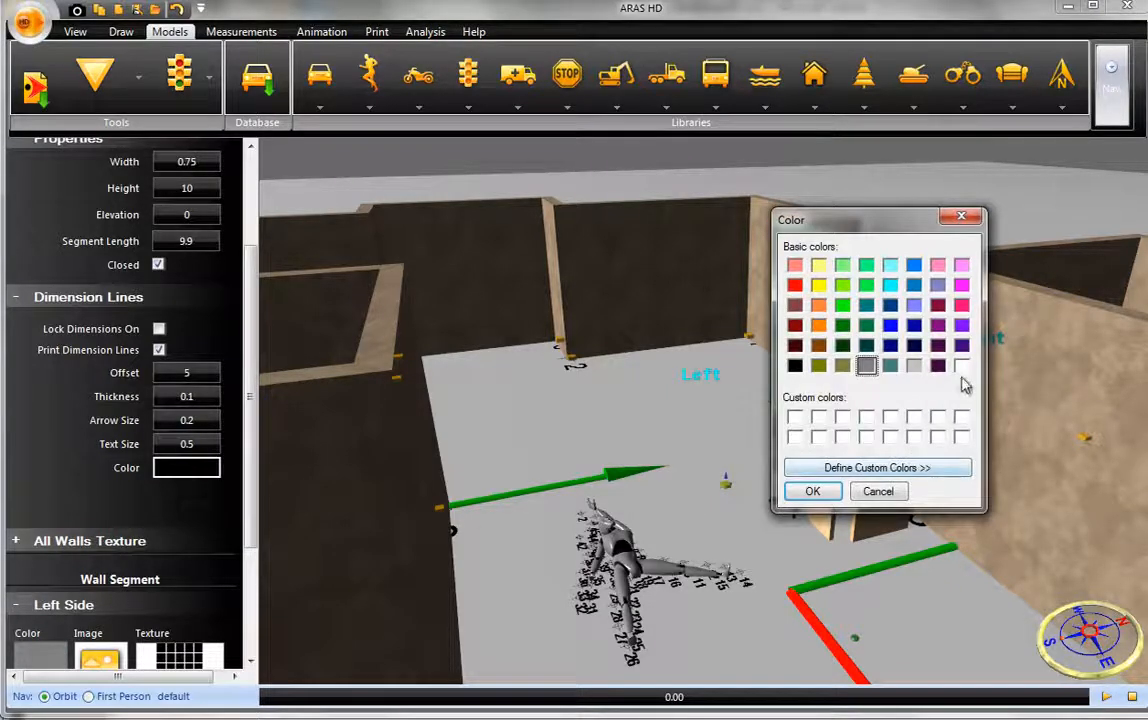
{"action": "key", "text": "Return"}
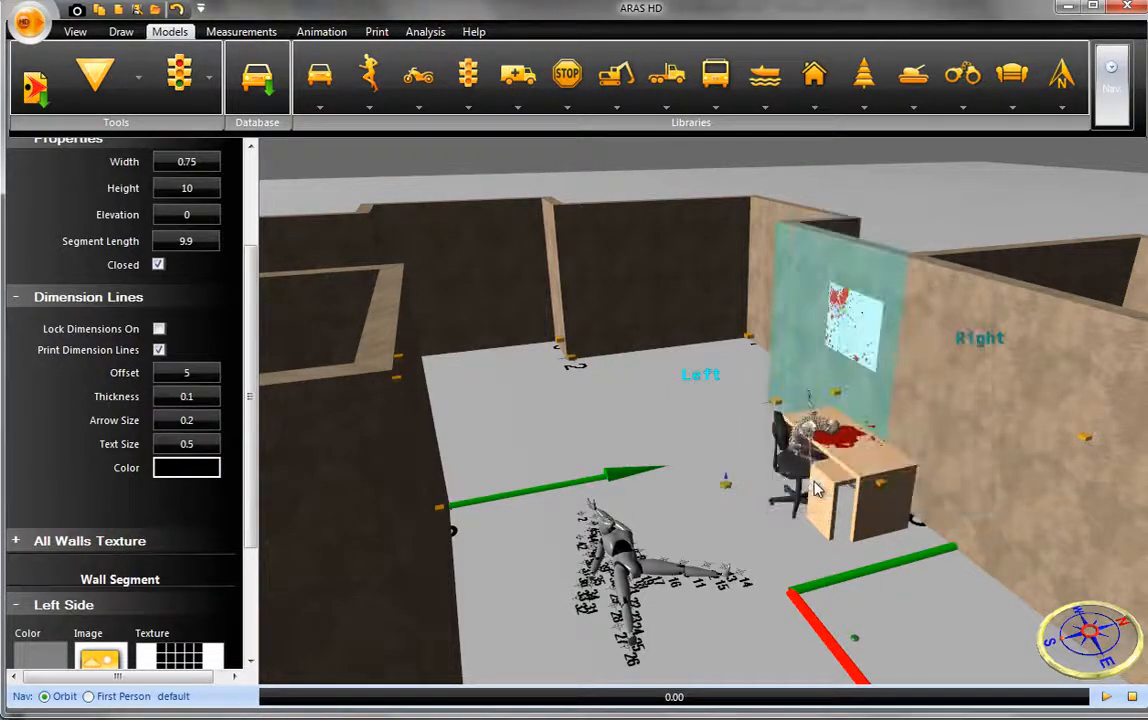
{"action": "left_click", "coordinate": [724, 450]}
- Examine the white spatter wall and desk up close from the opposite side, and the whole walled scene from above
{"action": "left_click_drag", "start_coordinate": [725, 448], "coordinate": [760, 484]}
{"action": "scroll", "coordinate": [740, 540], "scroll_direction": "up", "scroll_amount": 5}
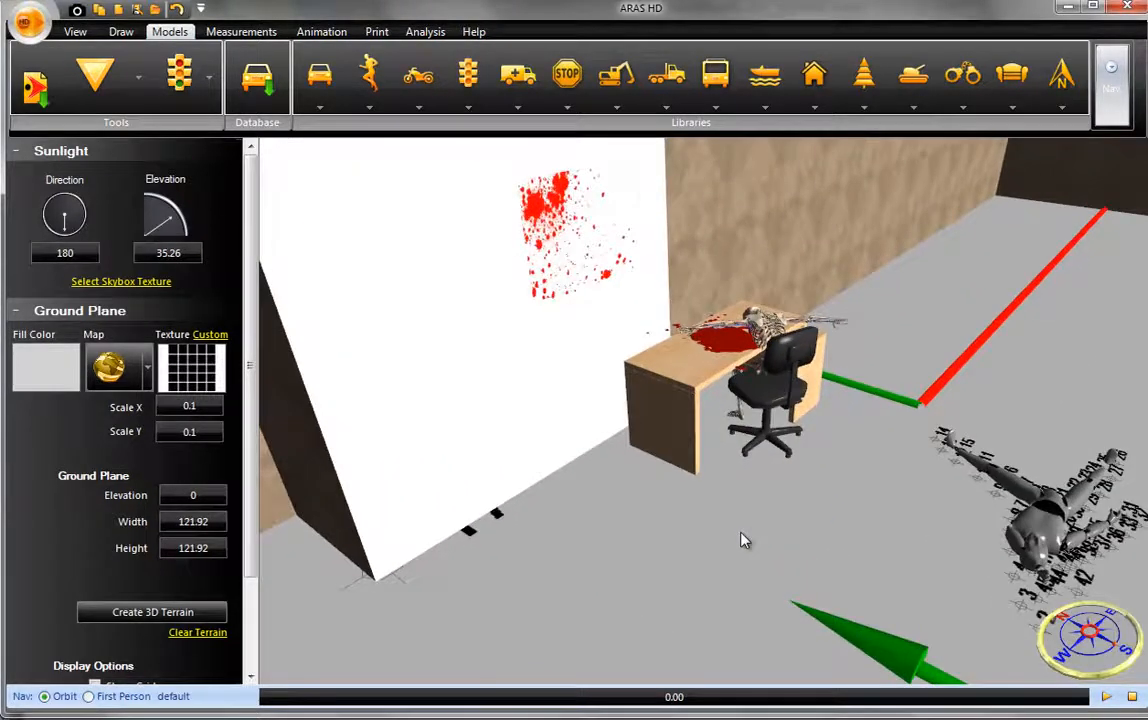
{"action": "scroll", "coordinate": [740, 540], "scroll_direction": "down", "scroll_amount": 5}
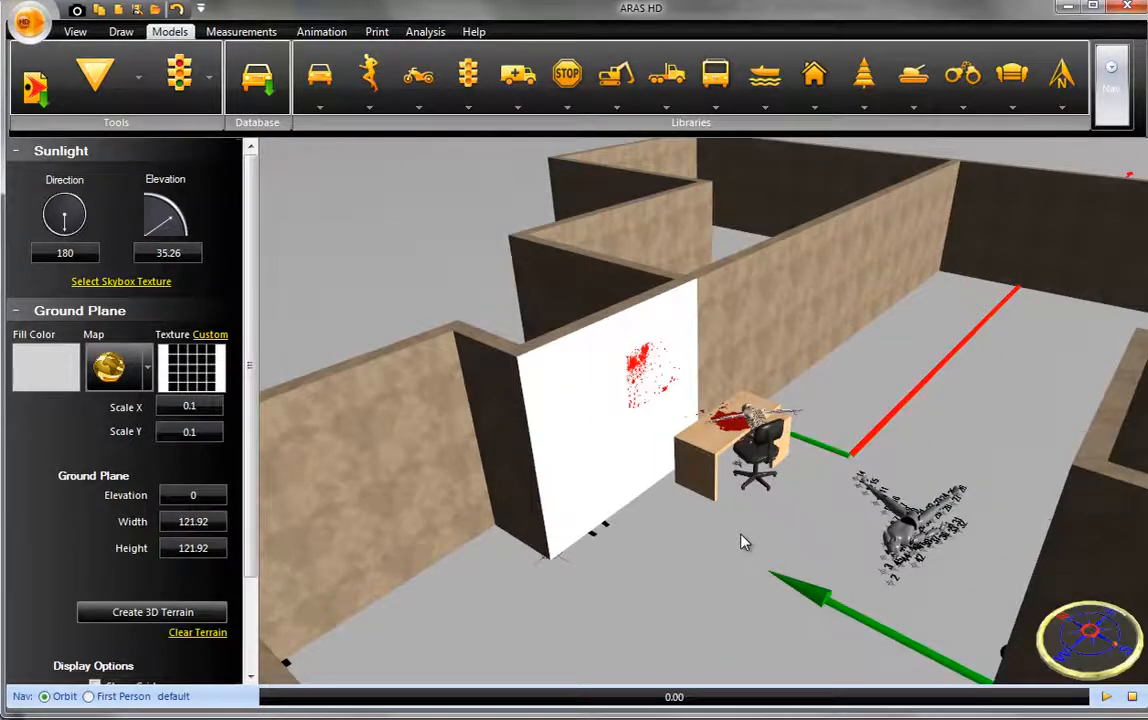
{"action": "scroll", "coordinate": [740, 540], "scroll_direction": "down", "scroll_amount": 5}
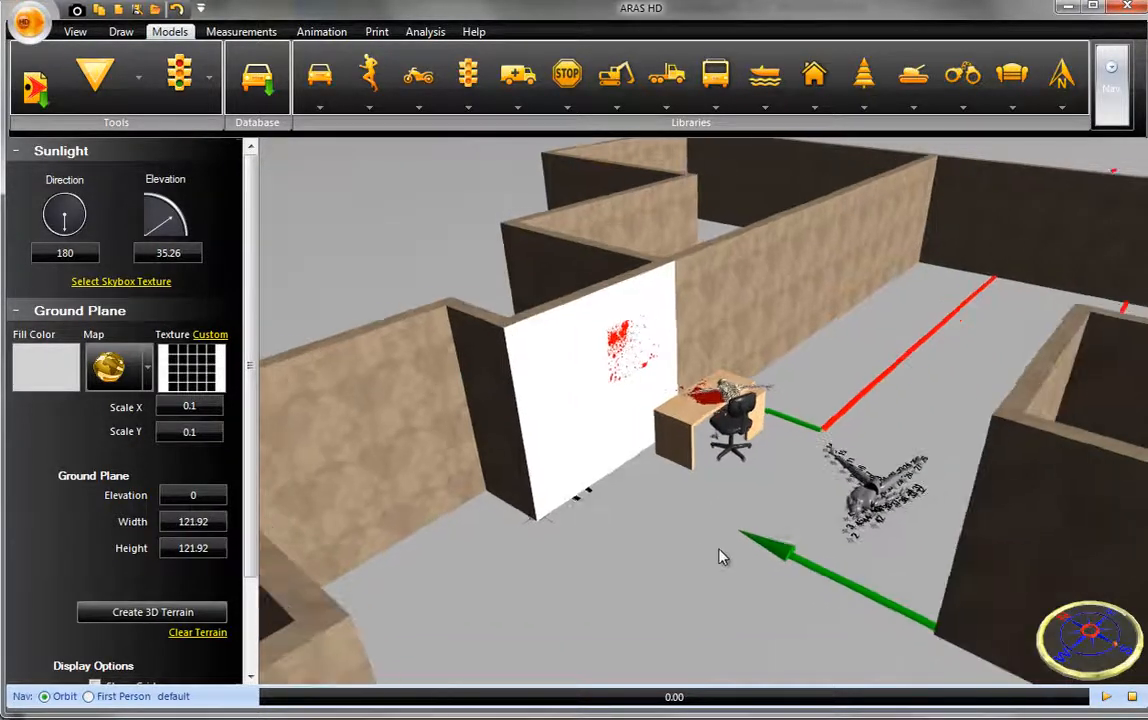
{"action": "scroll", "coordinate": [716, 543], "scroll_direction": "down", "scroll_amount": 2}
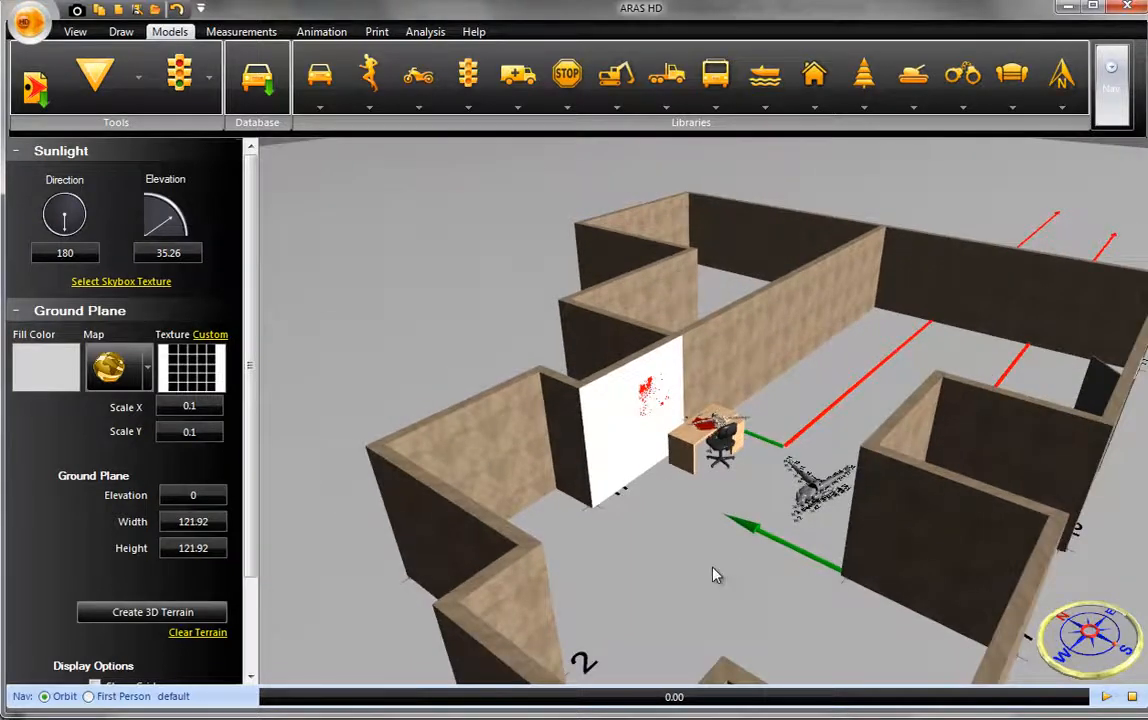
{"action": "middle_click_drag", "start_coordinate": [713, 568], "coordinate": [627, 490]}
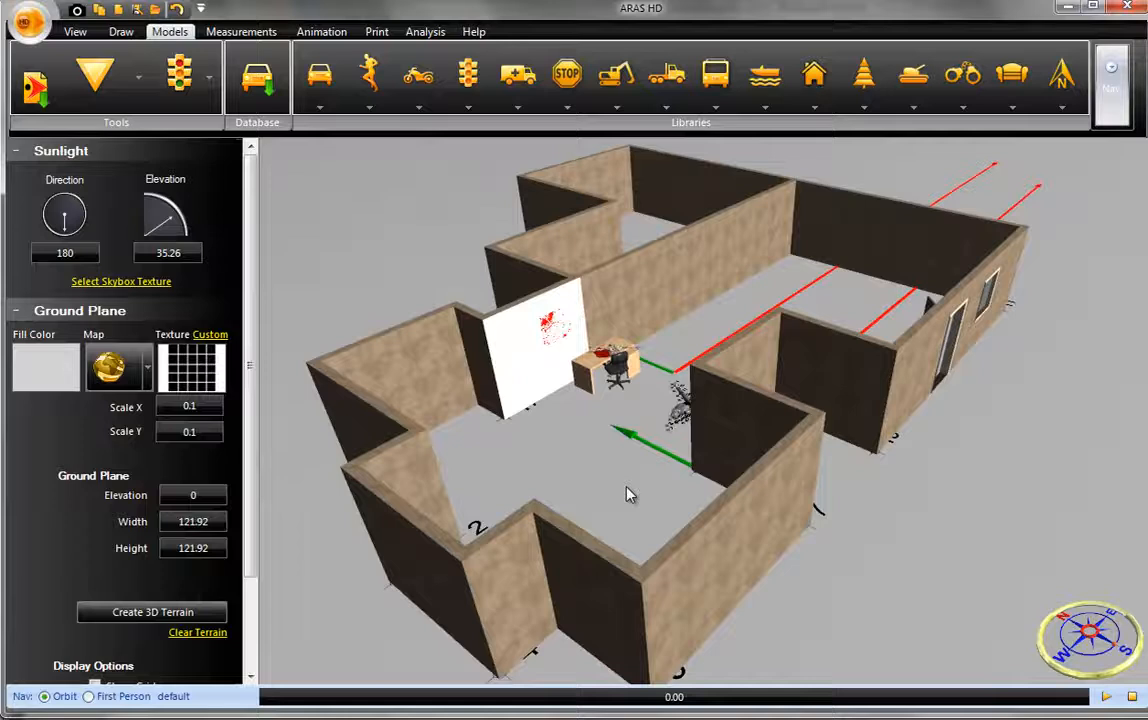